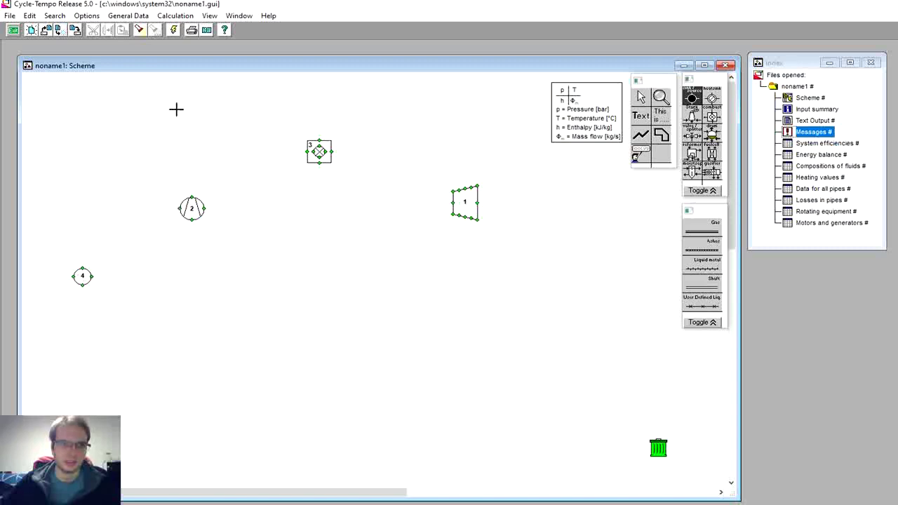
Place a sink/source above the compressor and another below the turbine, and connect the upper one to the combustor with a gas pipe.
click(186, 105)
click(489, 275)
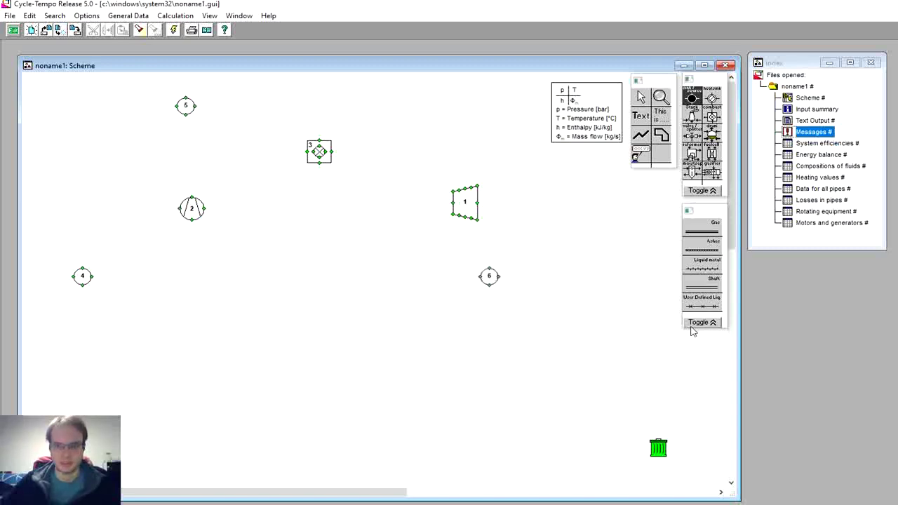
click(713, 231)
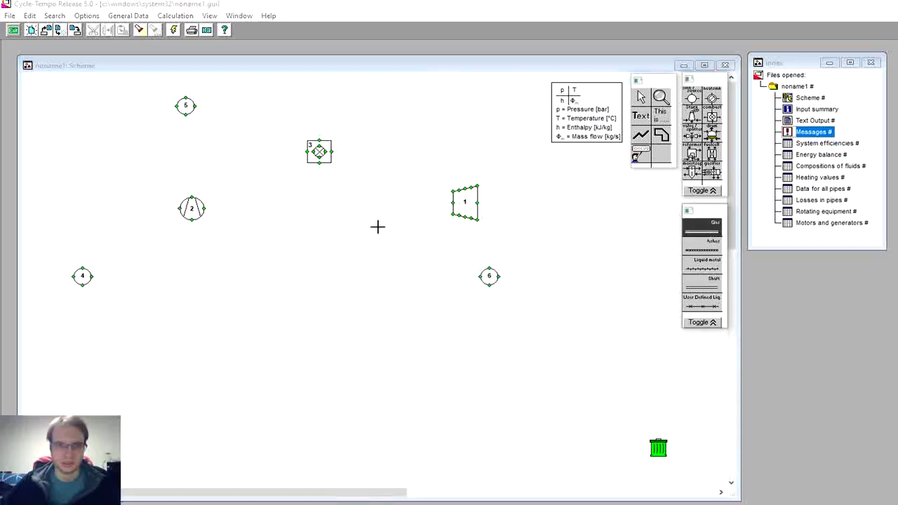
click(197, 106)
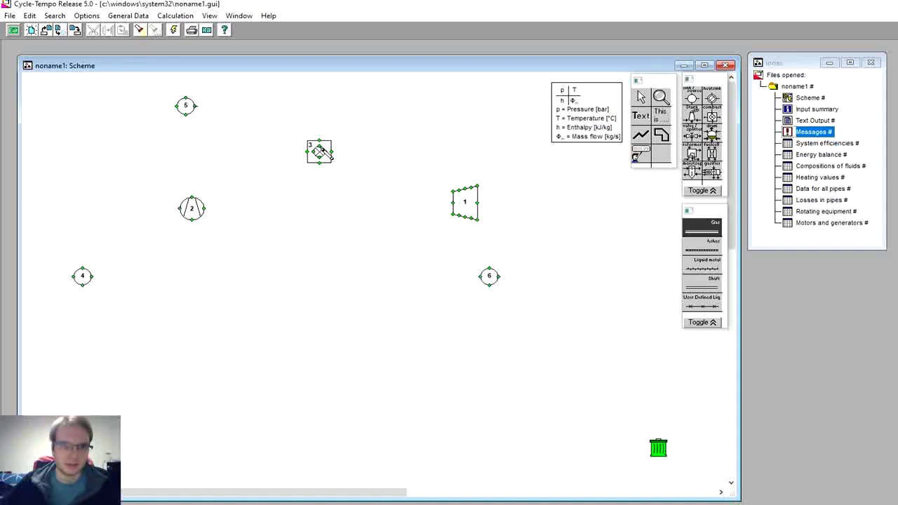
click(320, 151)
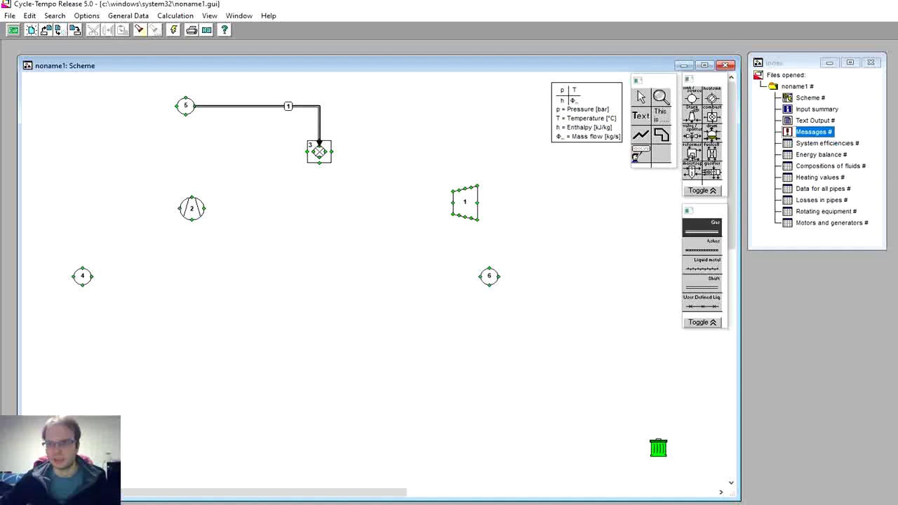
Switch to the Reference Guide in Adobe Acrobat Reader and check the combustor's permitted oxidant, fuel, exhaust and ash connections, then return to Cycle-Tempo.
key(alt+Tab)
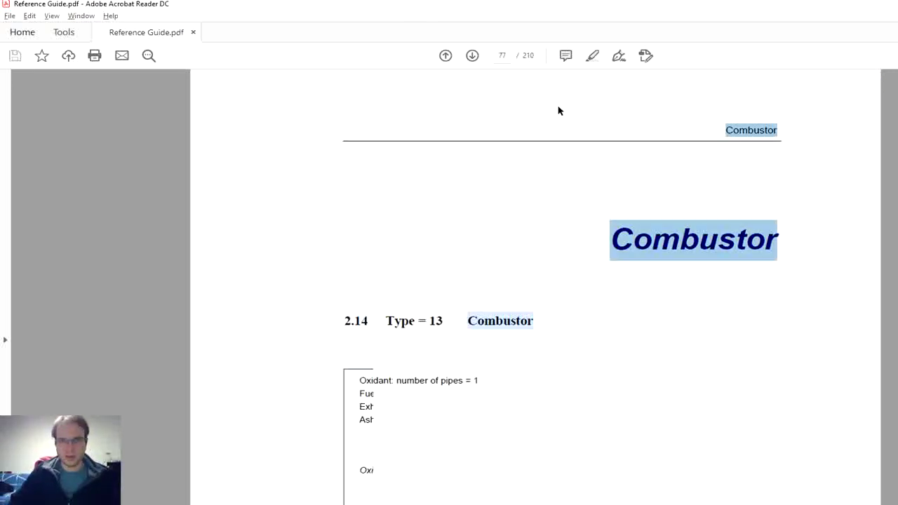
scroll(549, 128, down, 3)
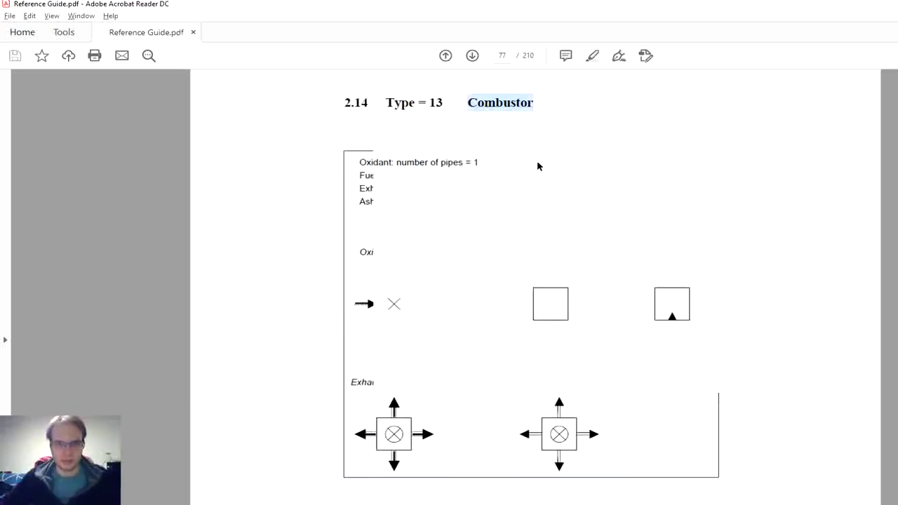
scroll(536, 192, down, 10)
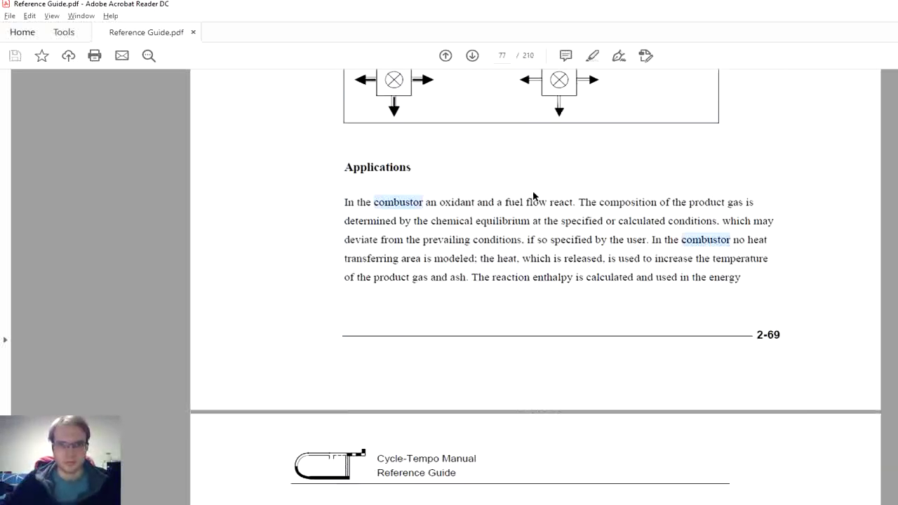
scroll(533, 191, up, 6)
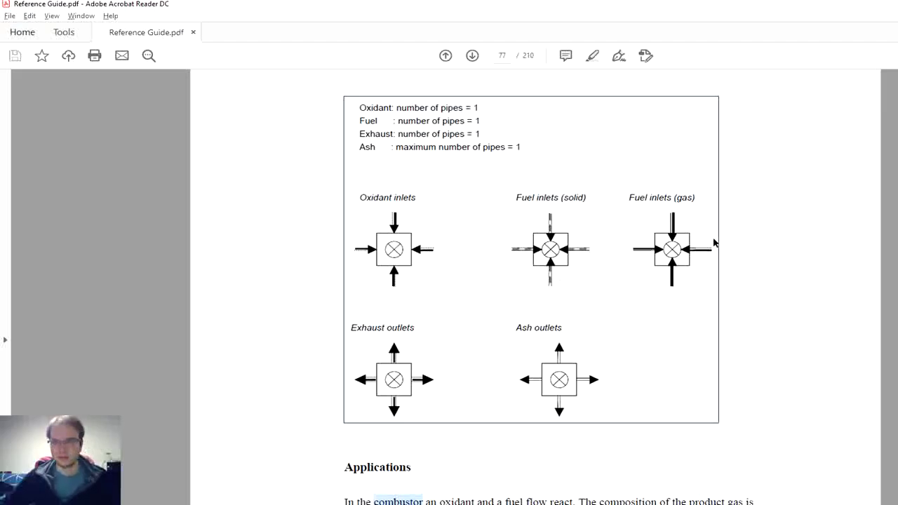
key(alt+Tab)
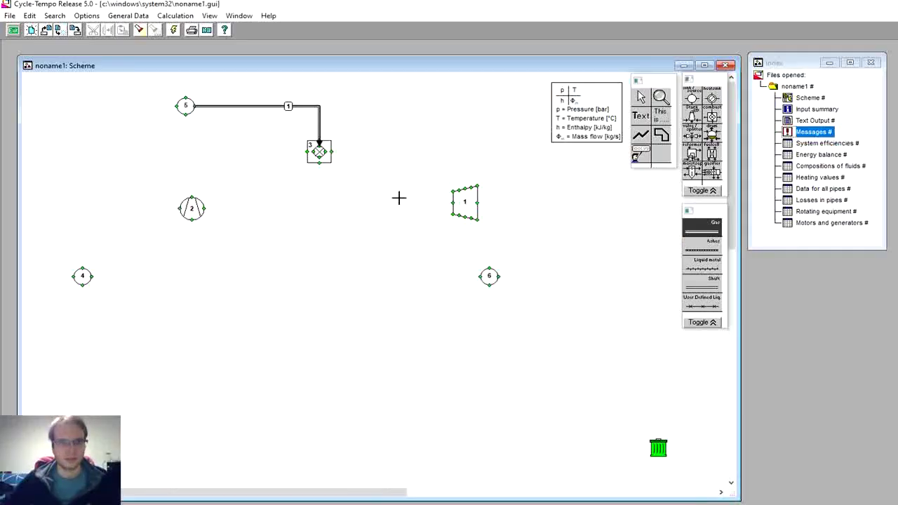
Draw flue gas pipes from the combustor's outlet to the turbine's inlet and from the turbine's outlet to sink 6.
click(699, 323)
click(699, 326)
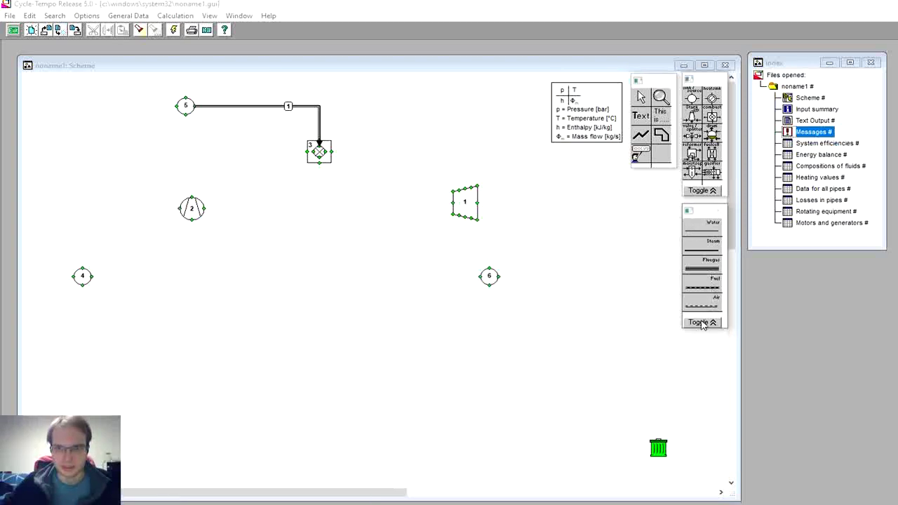
click(715, 265)
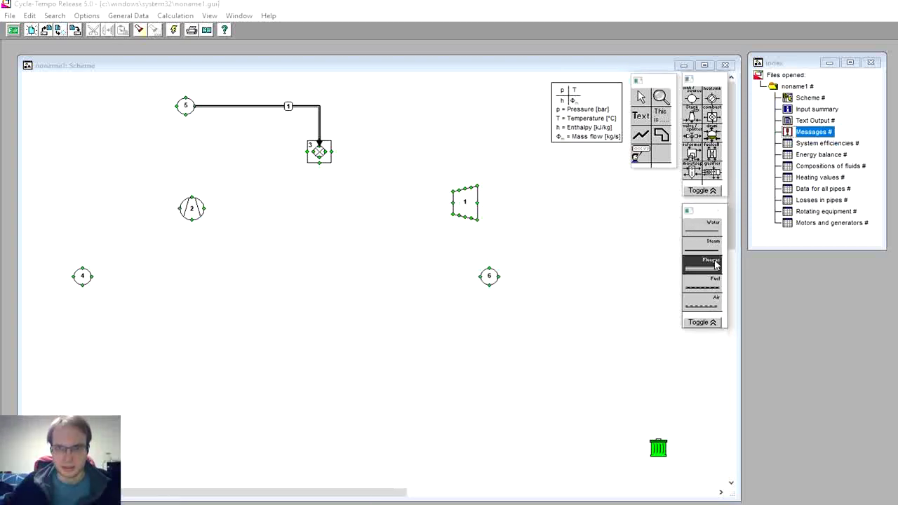
click(334, 152)
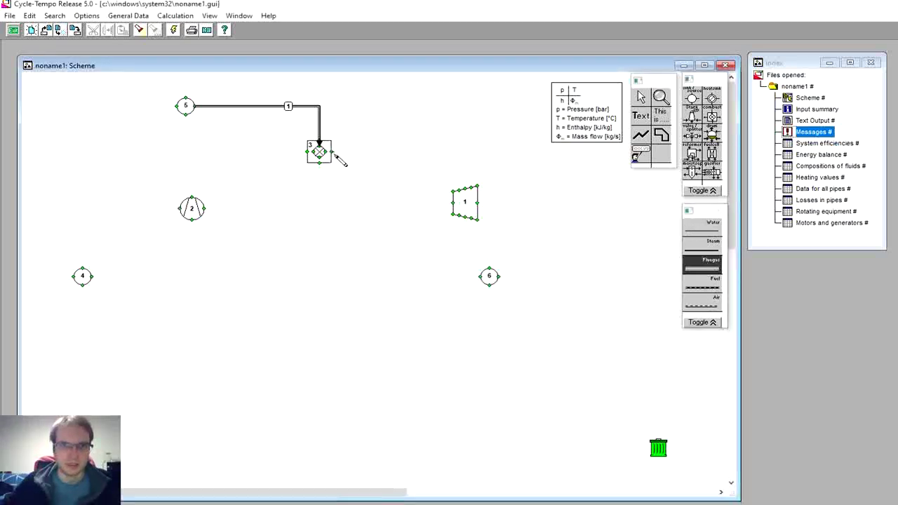
click(455, 191)
click(478, 219)
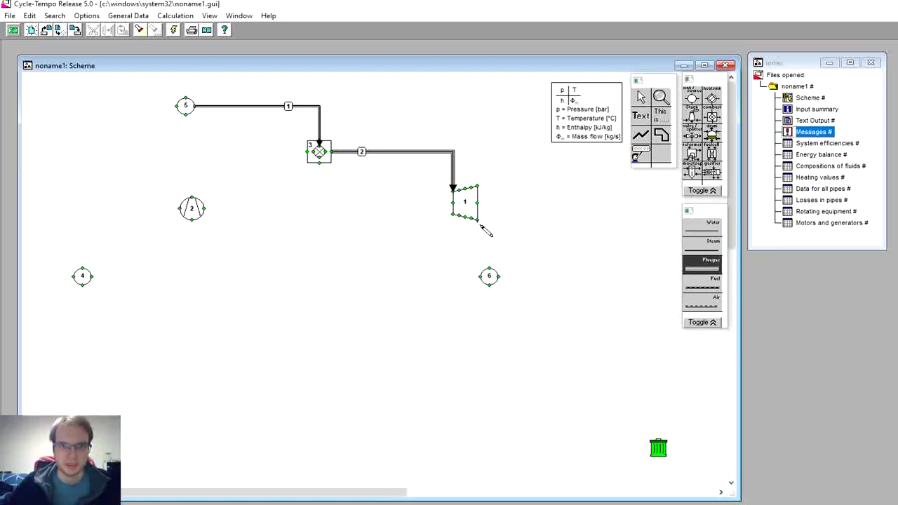
click(490, 269)
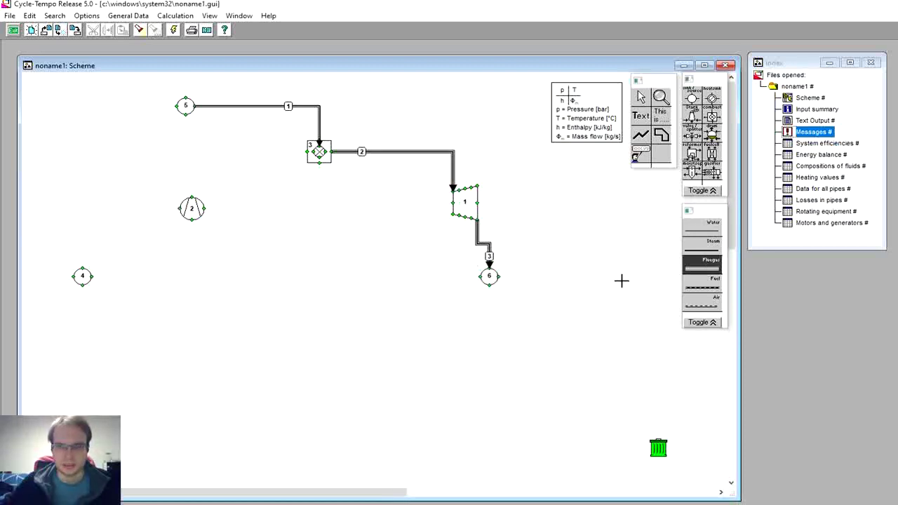
Draw air pipes from source 4 to the compressor's inlet and from the compressor's outlet to the combustor.
click(701, 322)
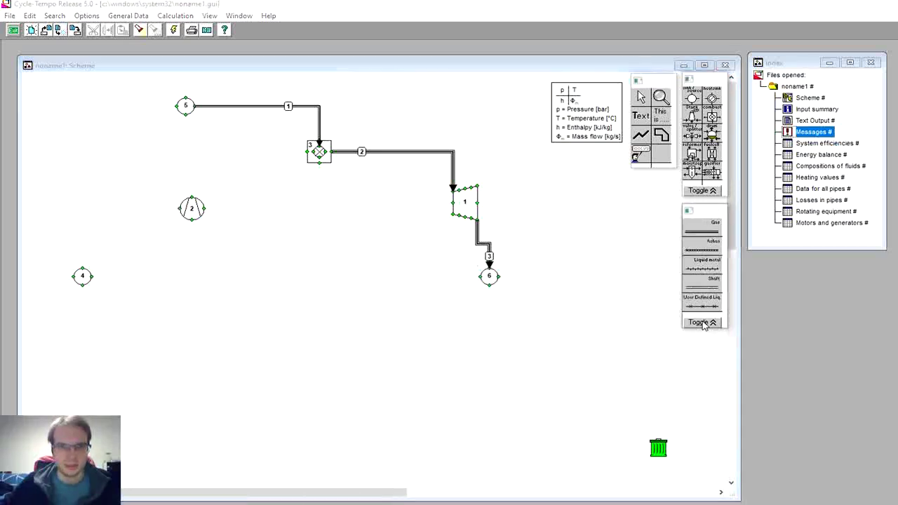
click(701, 322)
click(702, 322)
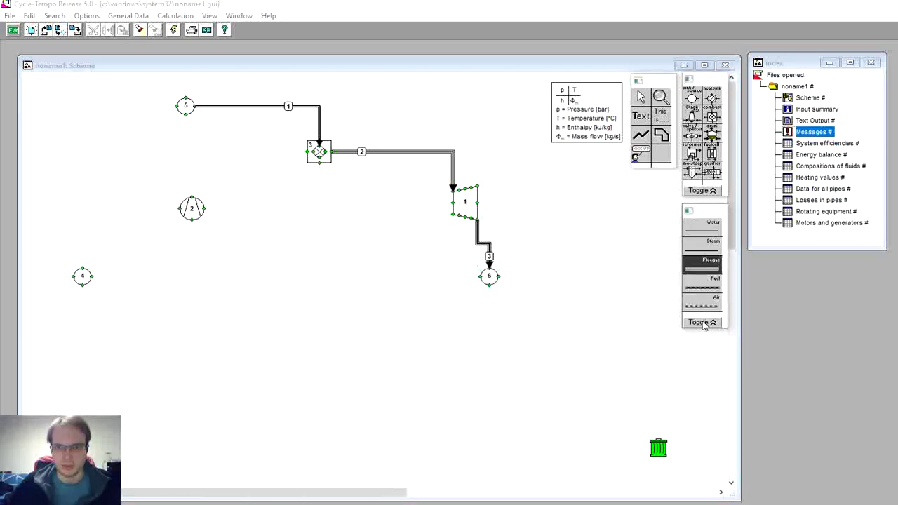
click(703, 322)
click(702, 322)
click(703, 323)
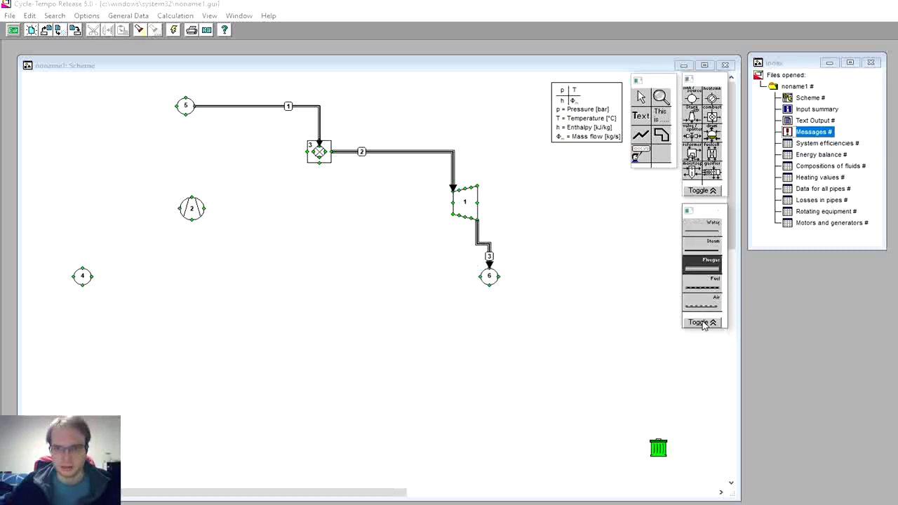
click(710, 303)
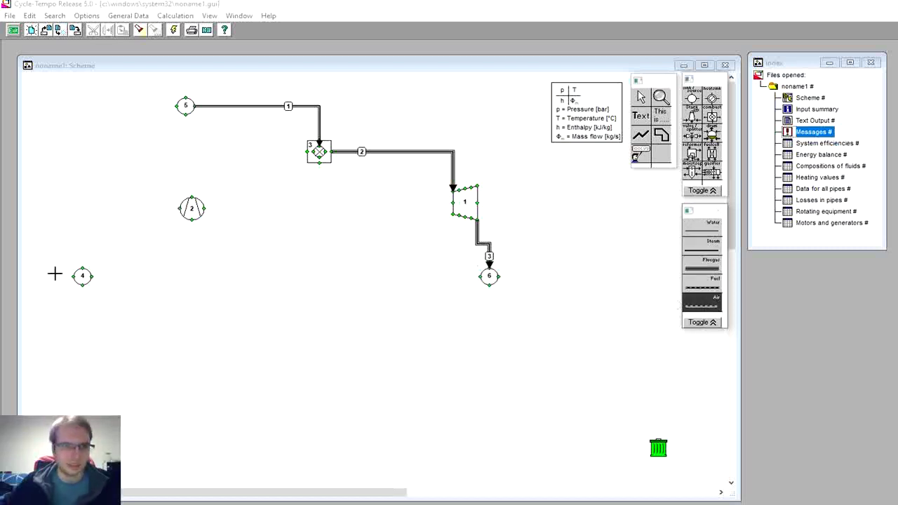
click(92, 276)
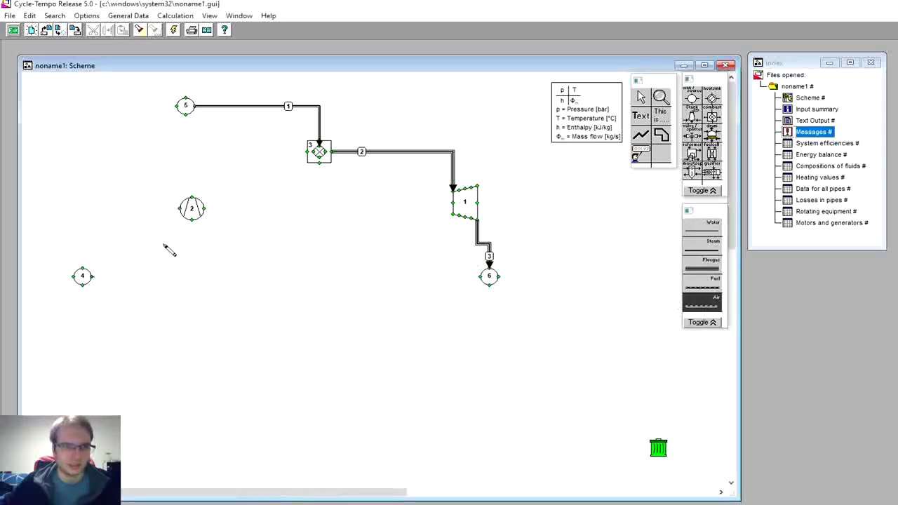
click(192, 222)
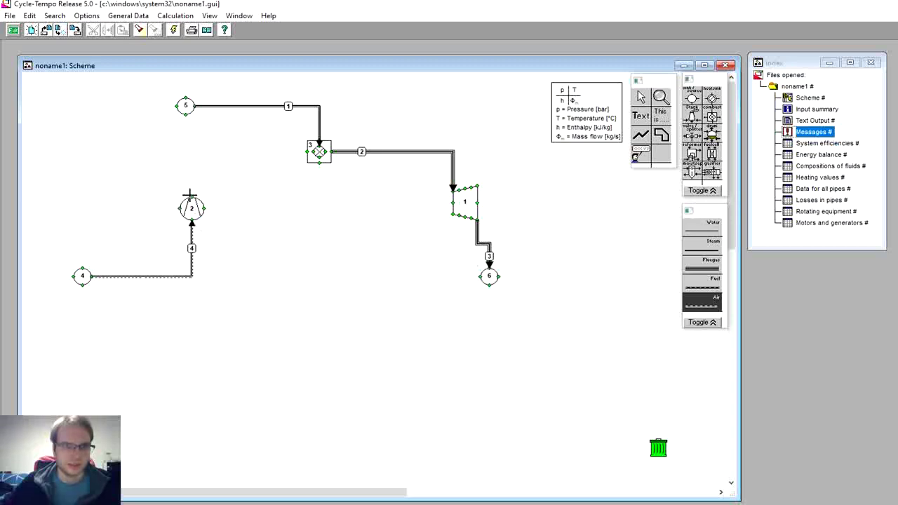
click(306, 151)
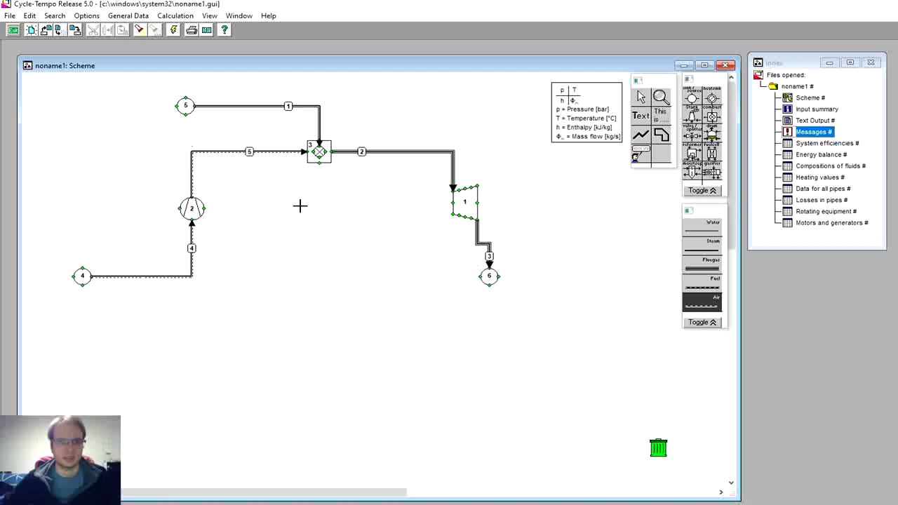
key(Escape)
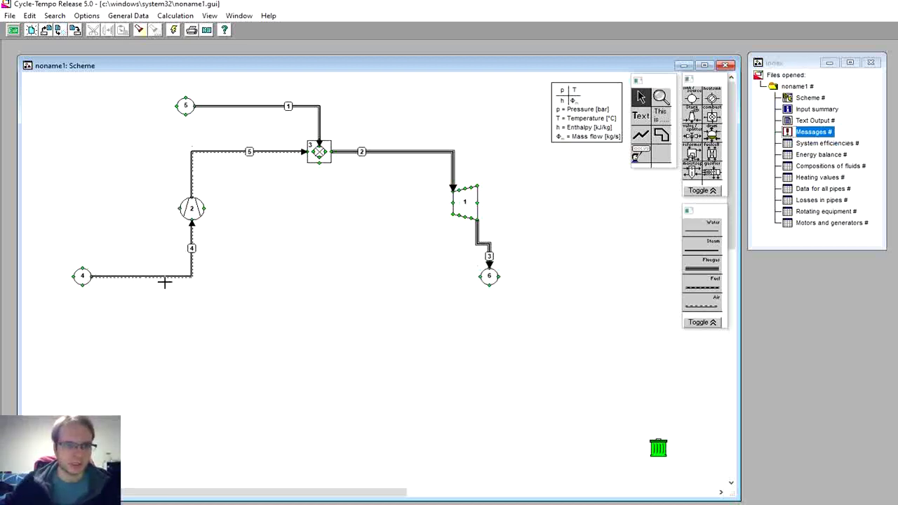
Align sink 6 directly below the turbine's outlet and set its inlet pressure PIN to 1 bar.
drag(490, 276, 482, 294)
double_click(481, 294)
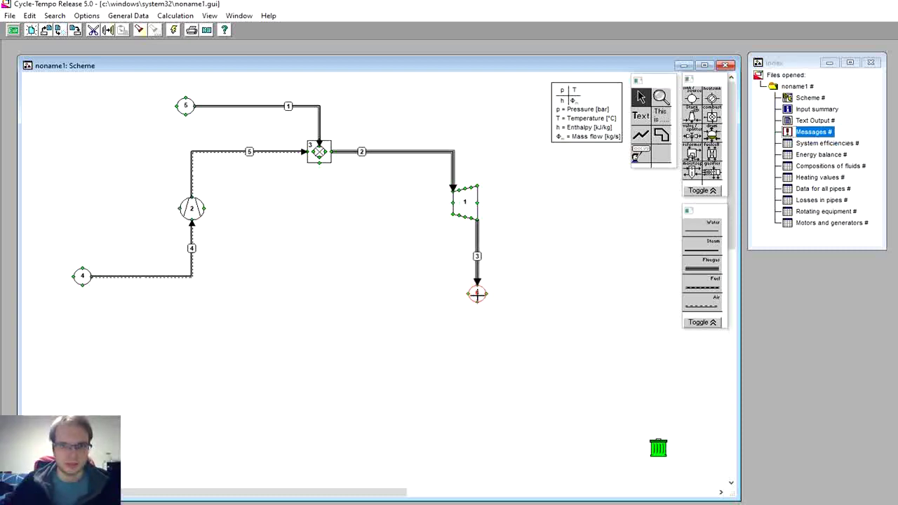
drag(578, 208, 650, 229)
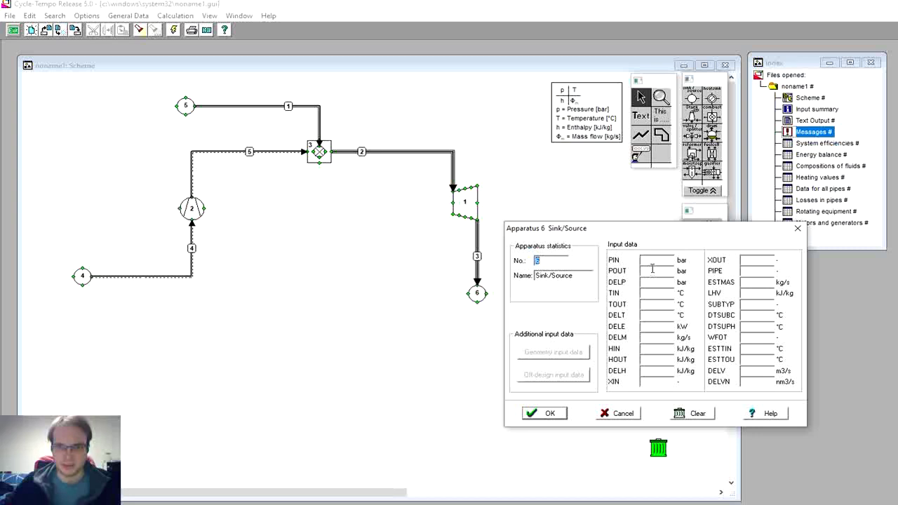
click(652, 260)
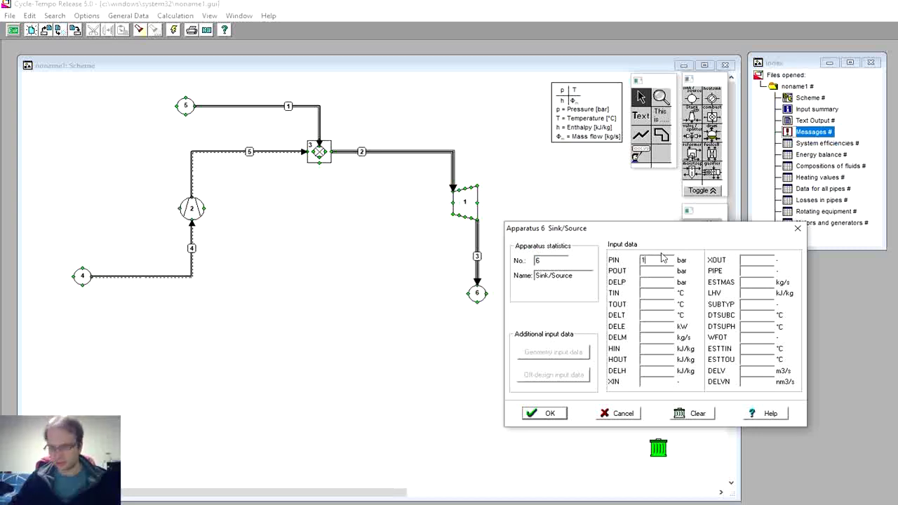
text(1)
click(557, 417)
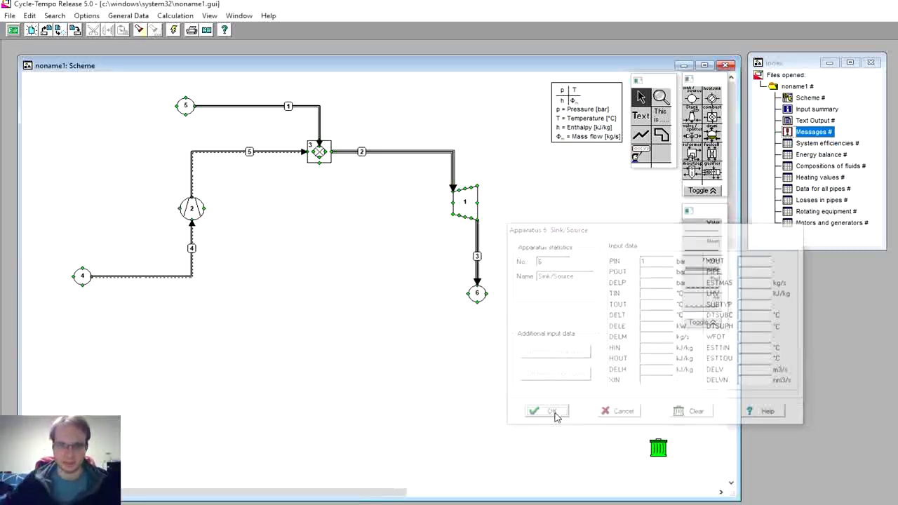
Set air source 4 to an outlet pressure POUT of 1 bar and an outlet temperature TOUT of 15 °C.
double_click(83, 277)
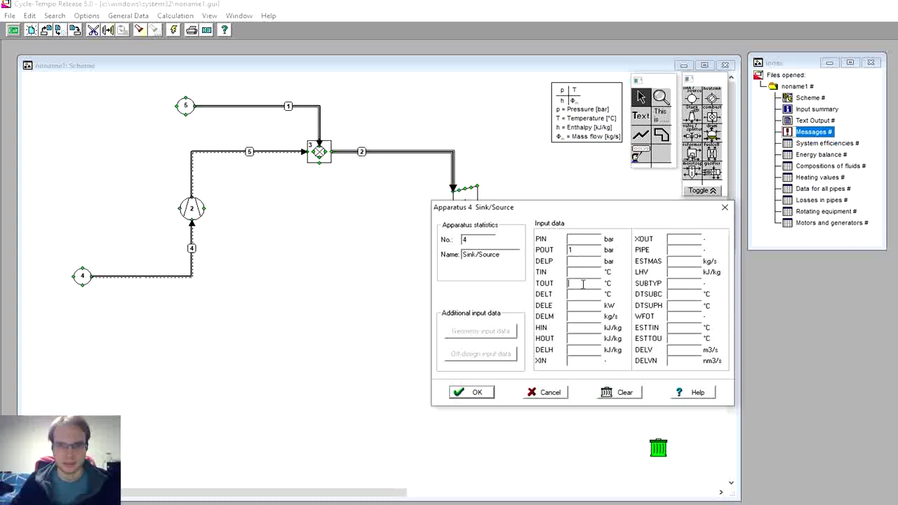
text(15)
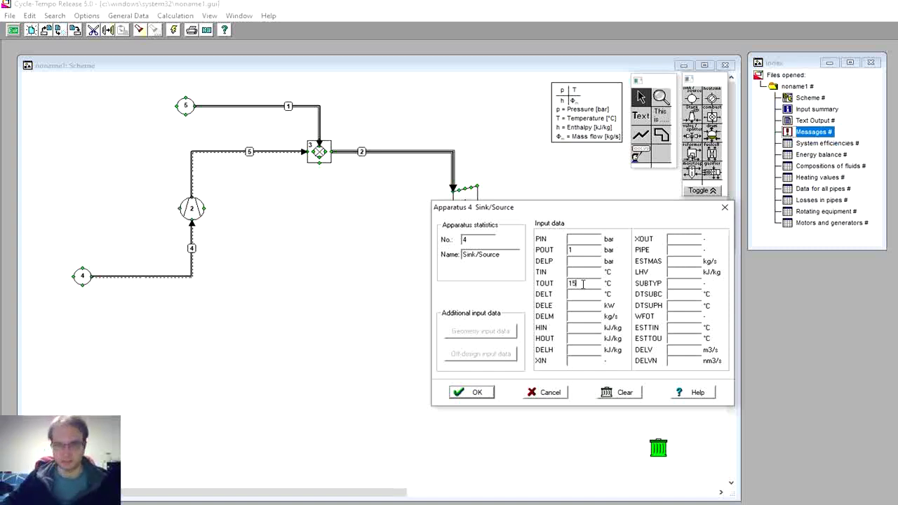
click(478, 392)
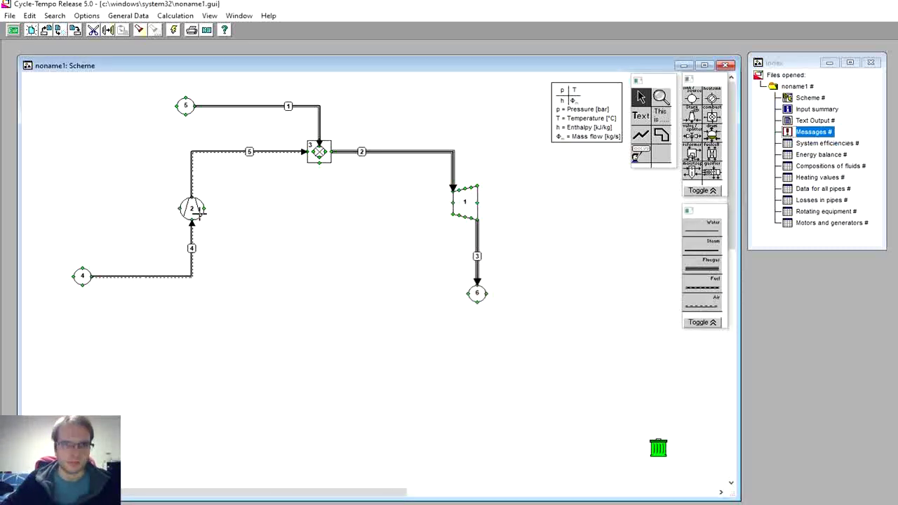
Set the isentropic efficiency ETHAI of compressor 2 to 0.75.
double_click(192, 208)
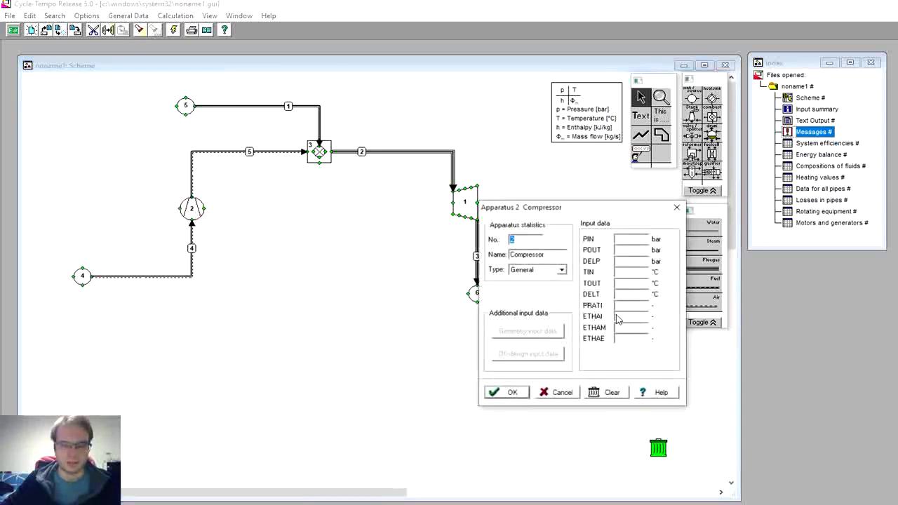
click(628, 316)
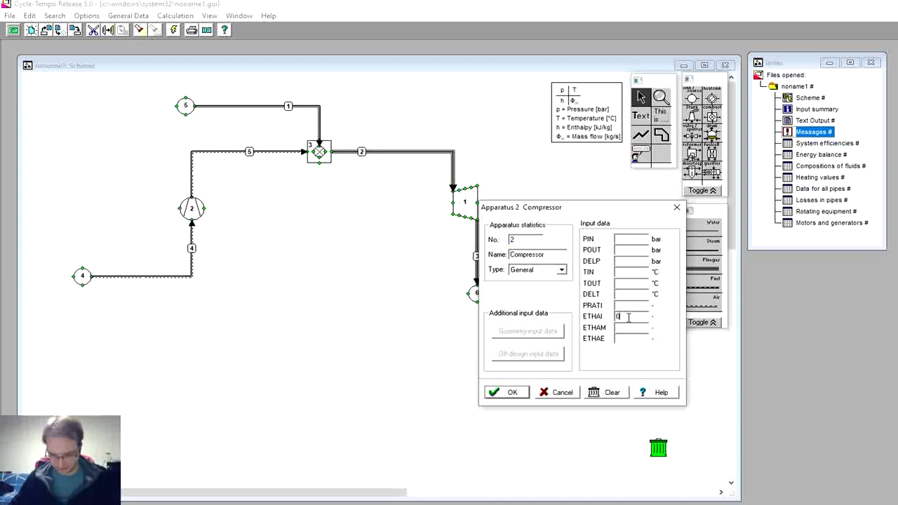
text(0.75)
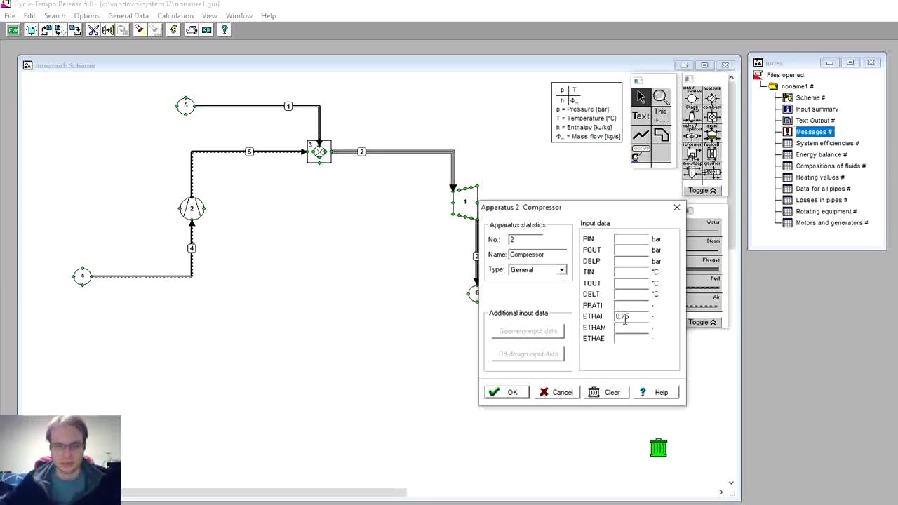
click(513, 393)
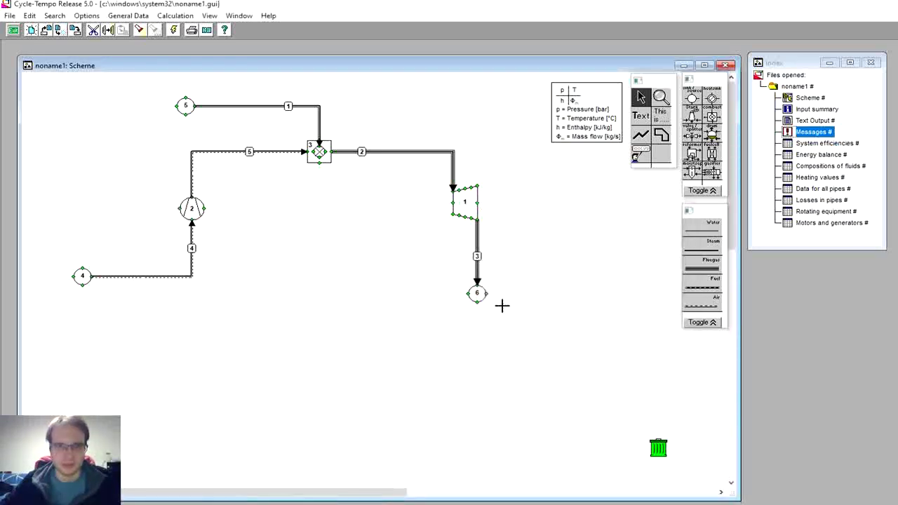
Set the mechanical efficiency ETHAM of turbine 1 to 0.88.
double_click(467, 202)
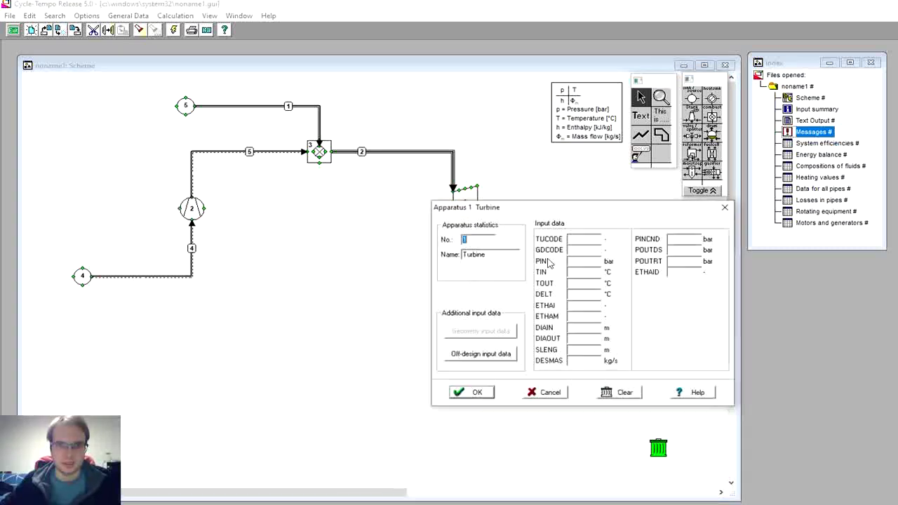
click(588, 318)
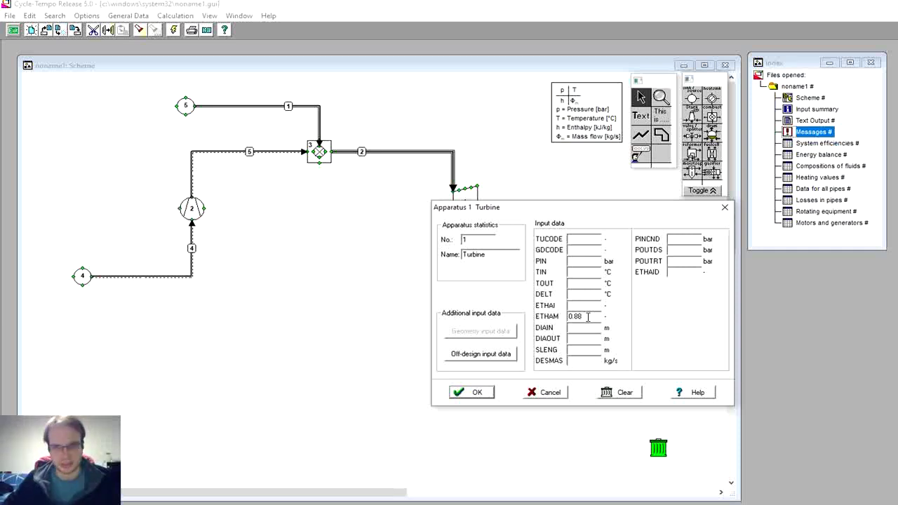
click(476, 393)
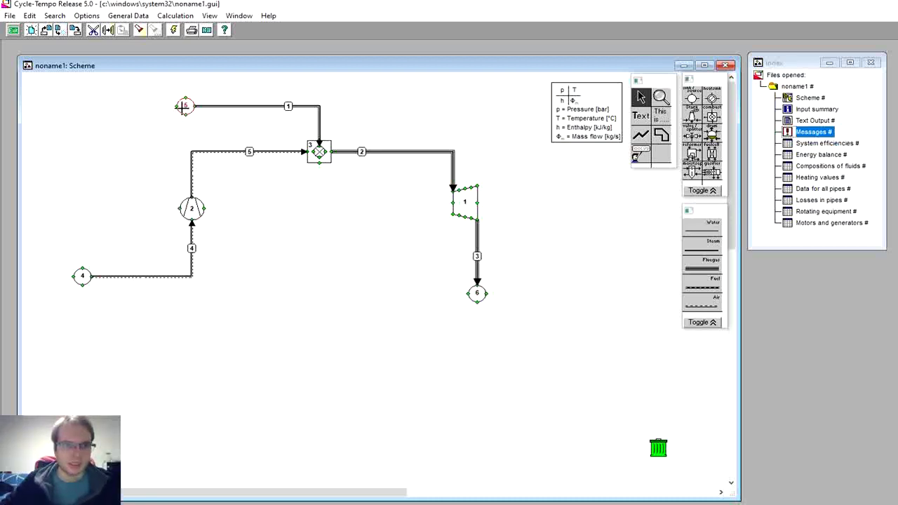
Set fuel source 5 to an outlet pressure POUT of 30 bar and an outlet temperature TOUT of 15 °C.
double_click(184, 107)
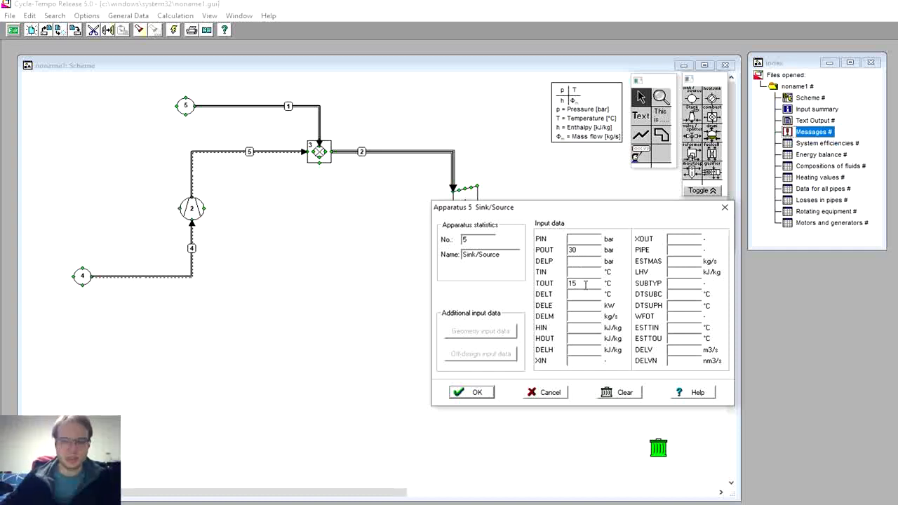
click(479, 394)
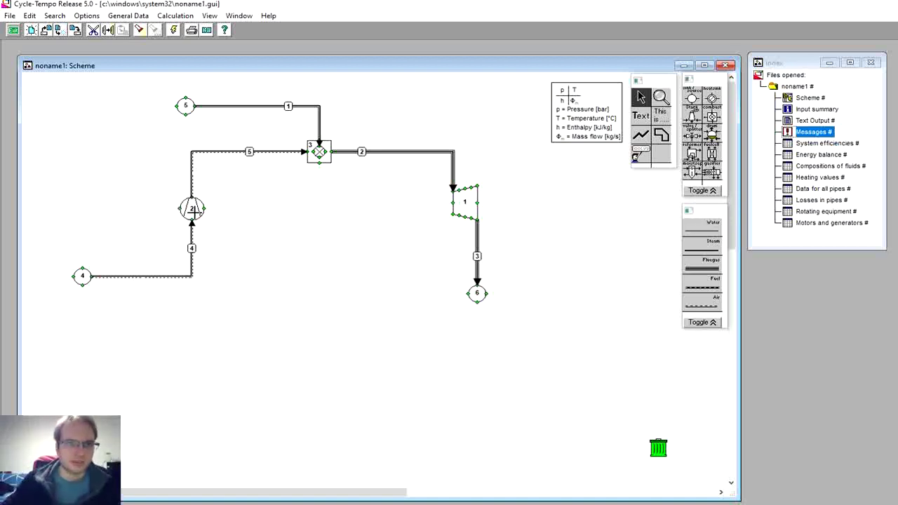
Set combustor 3's outlet pressure POUT to 20 bar, pressure drop DELP to 0 bar and outlet temperature TOUT to 1300 °C.
double_click(325, 155)
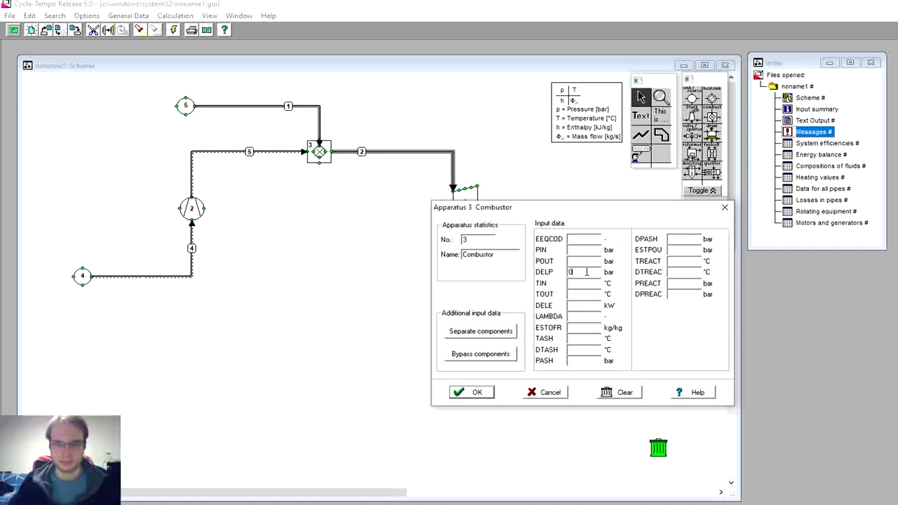
double_click(580, 273)
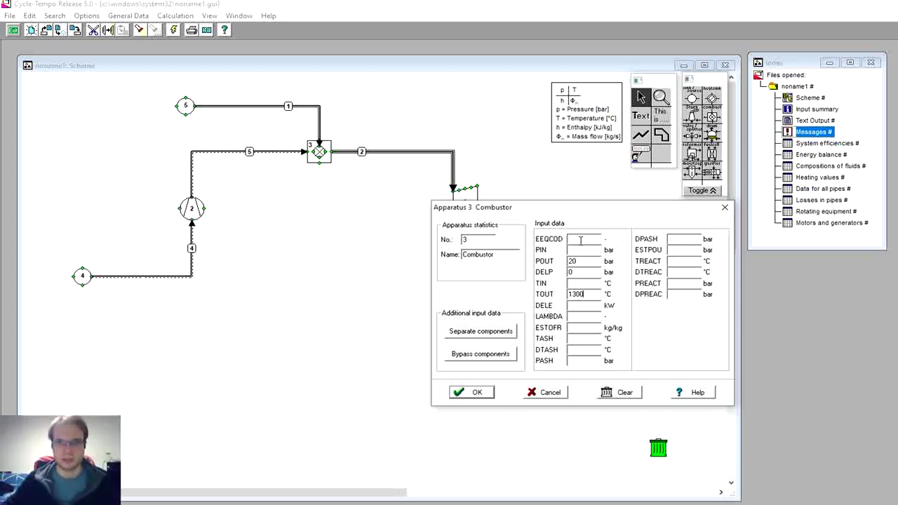
Check the EEQCOD options in the Reference Guide in Adobe Acrobat Reader, and set combustor 3's EEQCOD to 1 in Cycle-Tempo.
key(alt+Tab)
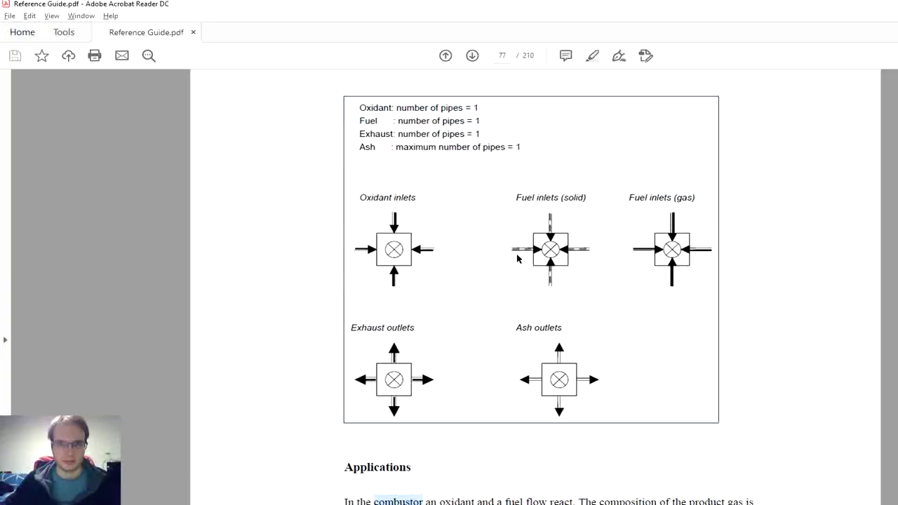
scroll(517, 259, down, 10)
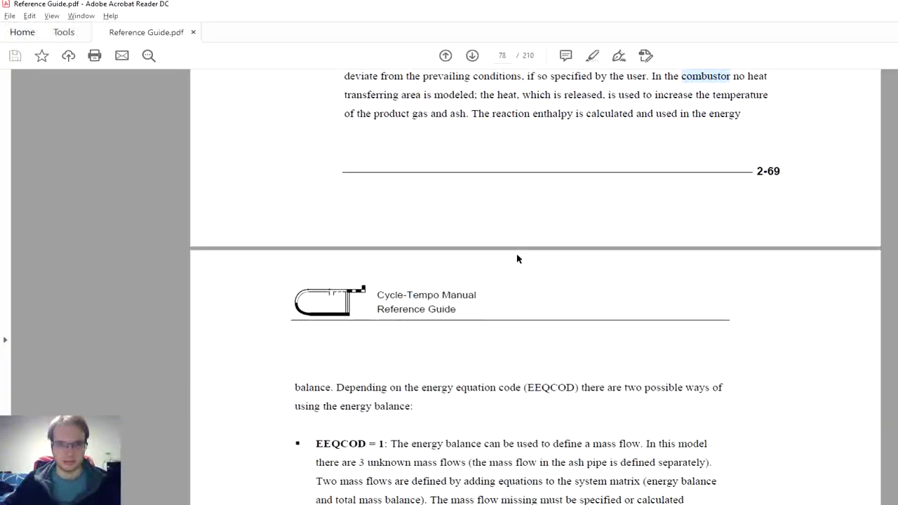
scroll(518, 259, down, 4)
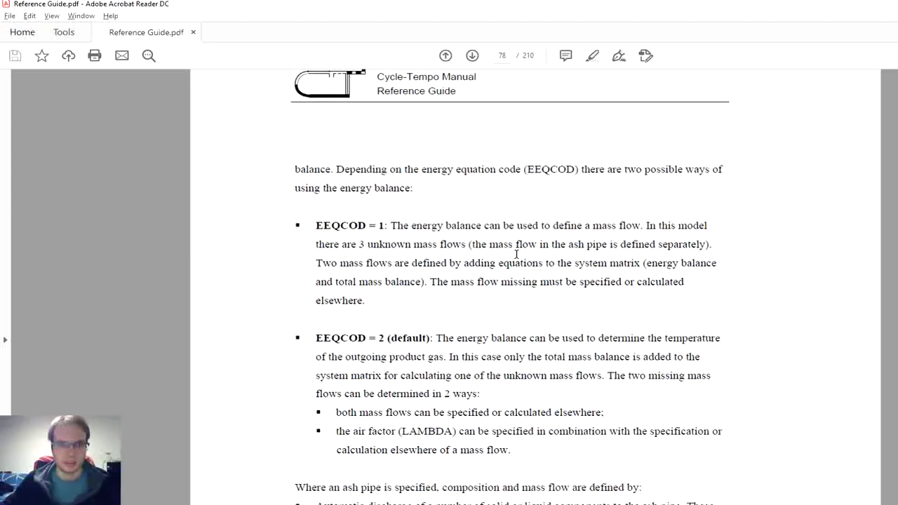
scroll(480, 186, up, 10)
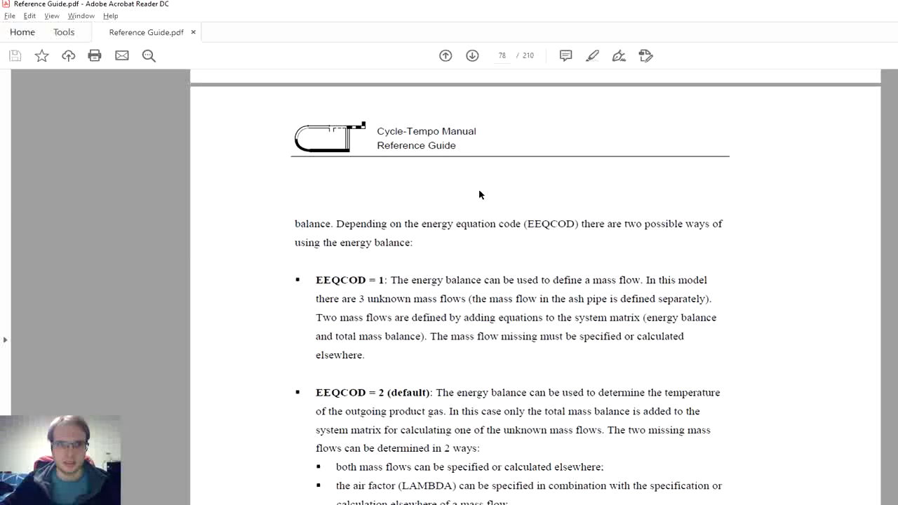
scroll(464, 198, down, 9)
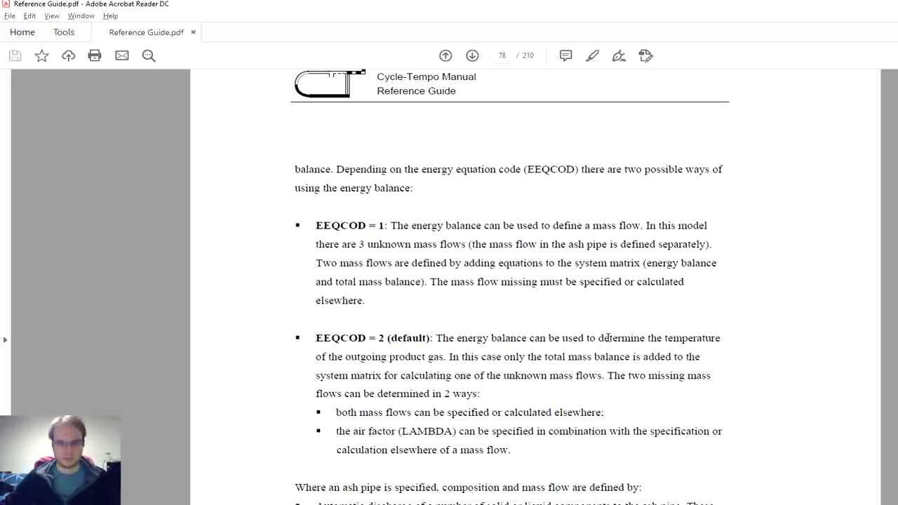
key(alt+Tab)
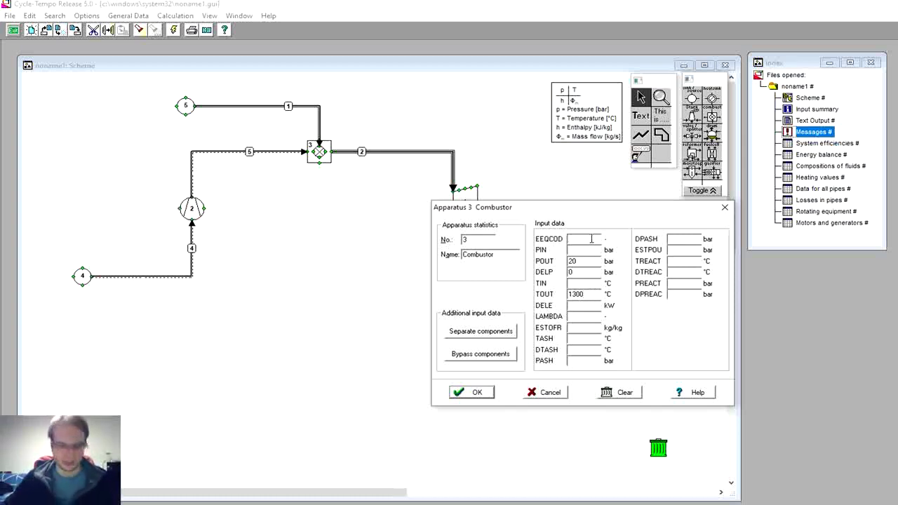
key(alt+Tab)
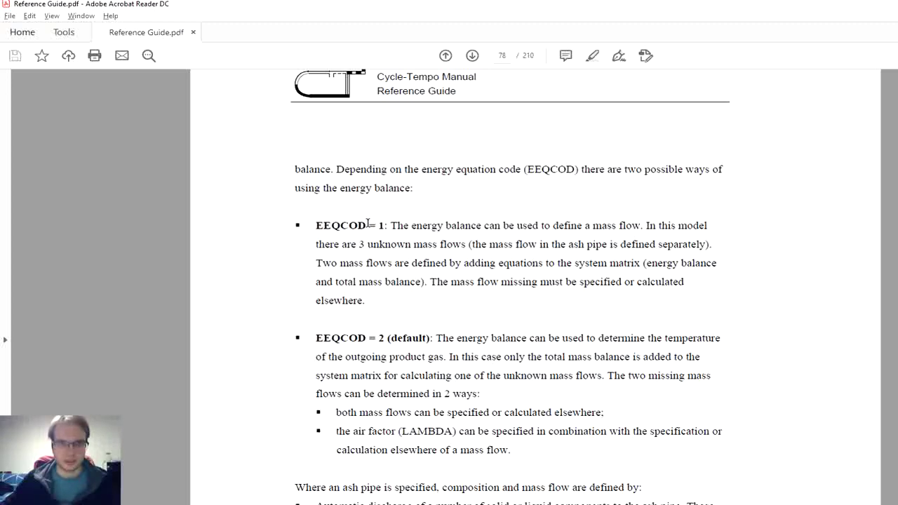
key(alt+Tab)
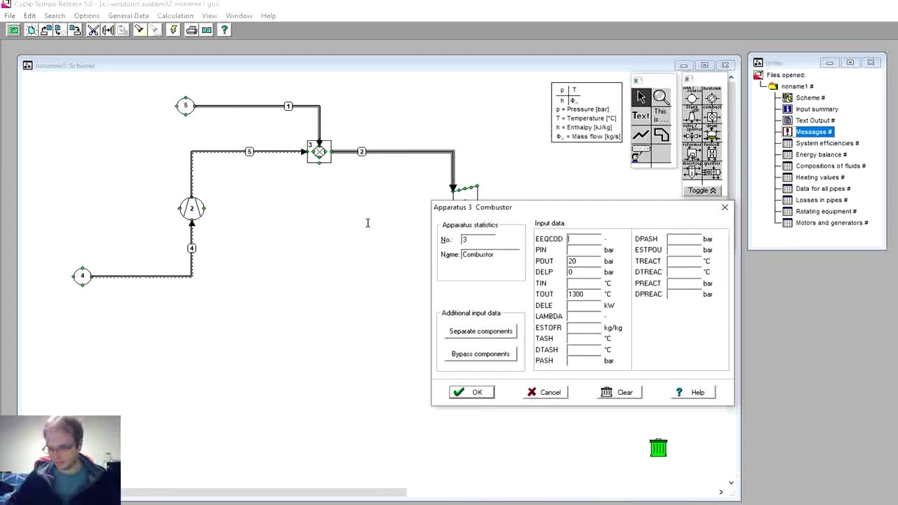
text(1)
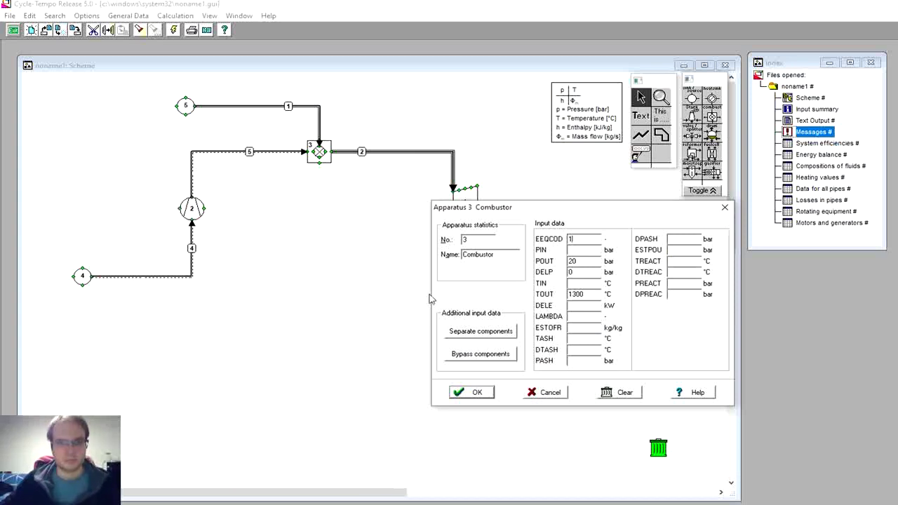
click(469, 394)
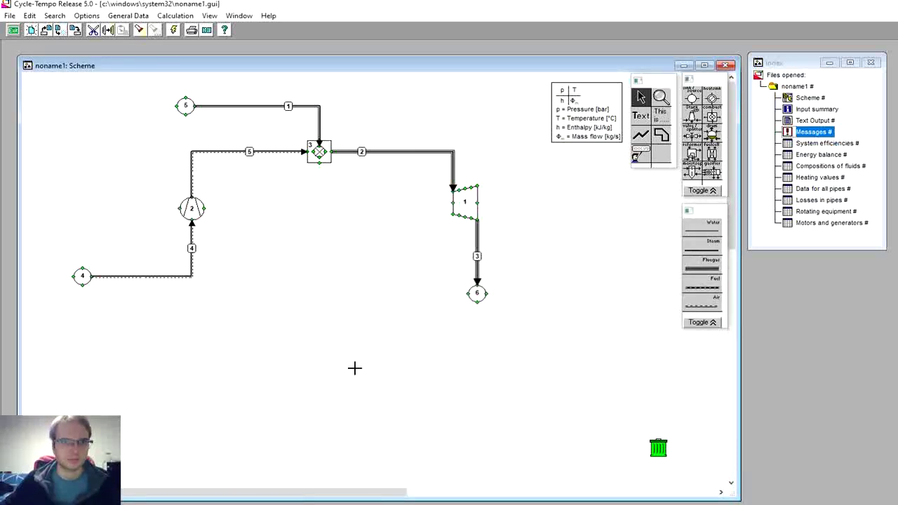
Assign the default Standard Air composition to air pipe 4 between source 4 and the compressor.
click(143, 277)
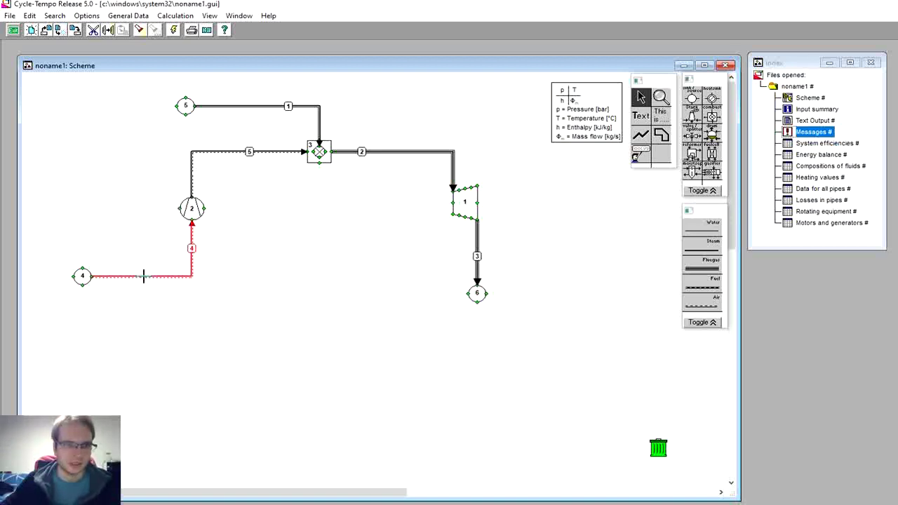
double_click(143, 277)
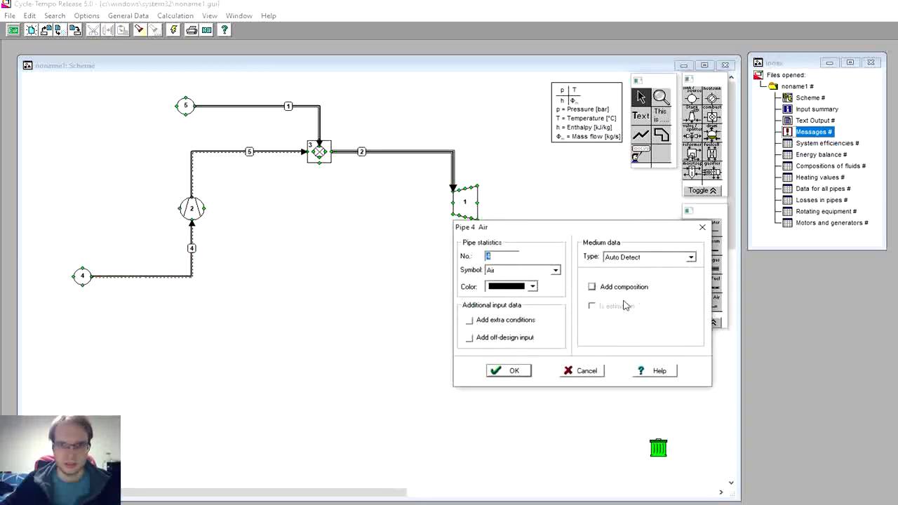
click(592, 286)
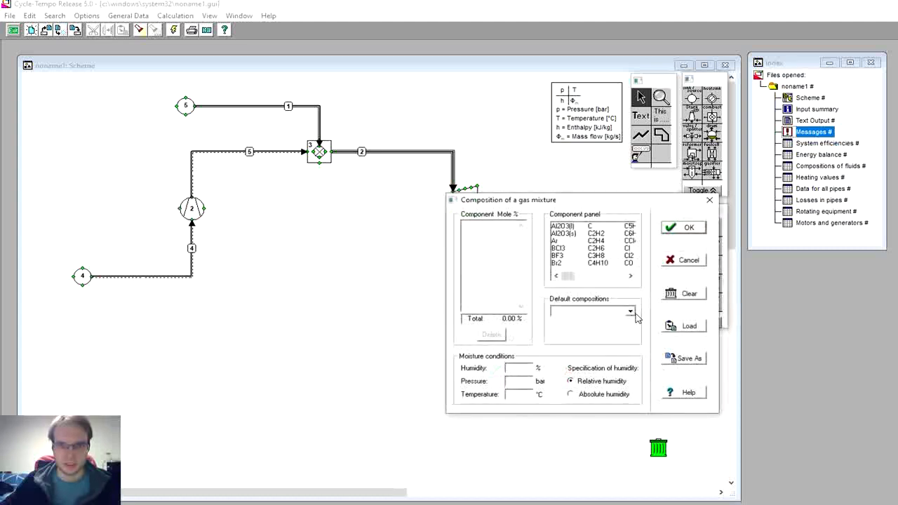
click(631, 312)
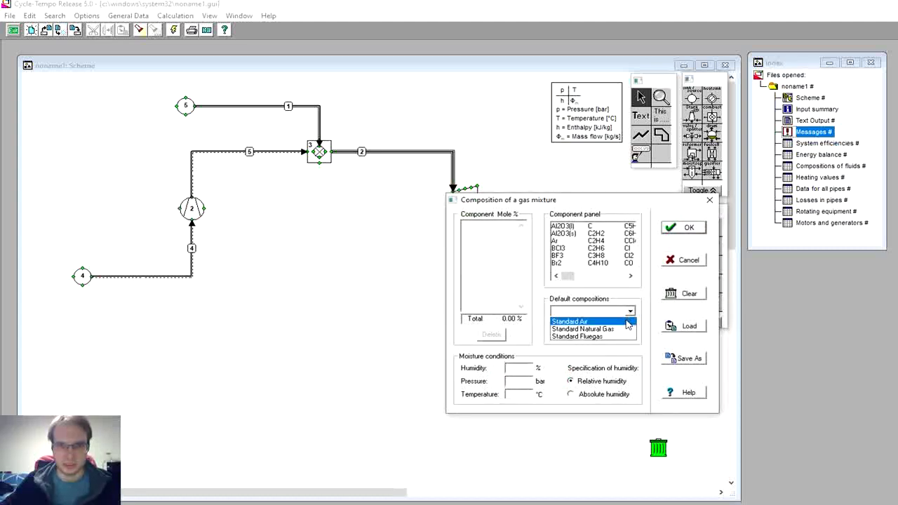
click(627, 322)
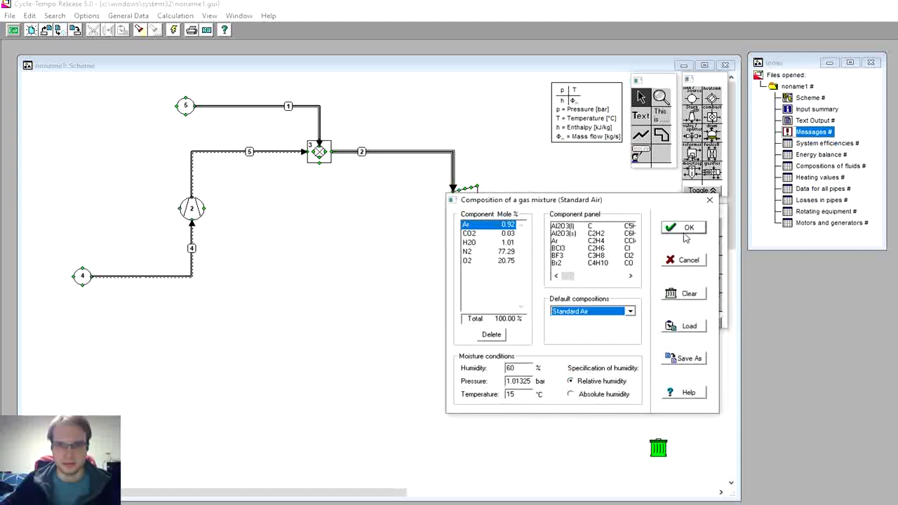
click(687, 232)
click(524, 371)
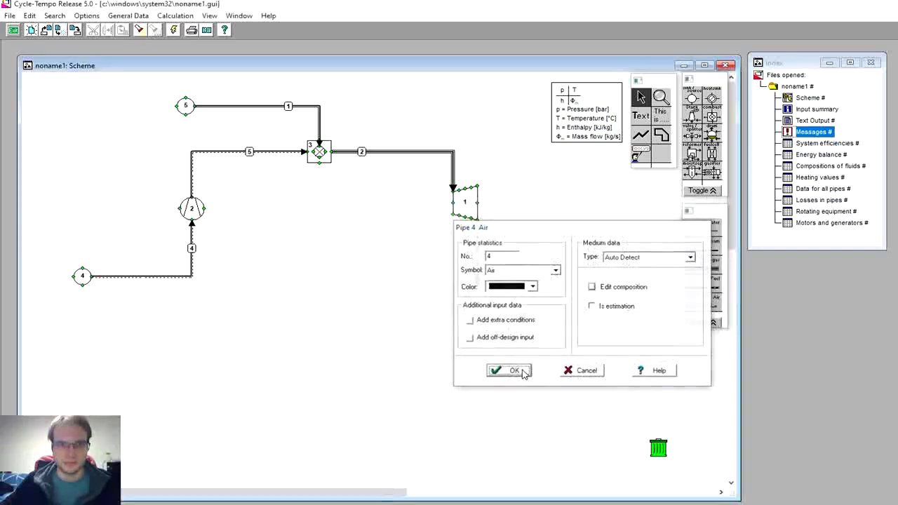
Assign the default Standard Natural Gas composition to fuel pipe 1 between source 5 and the combustor.
double_click(260, 105)
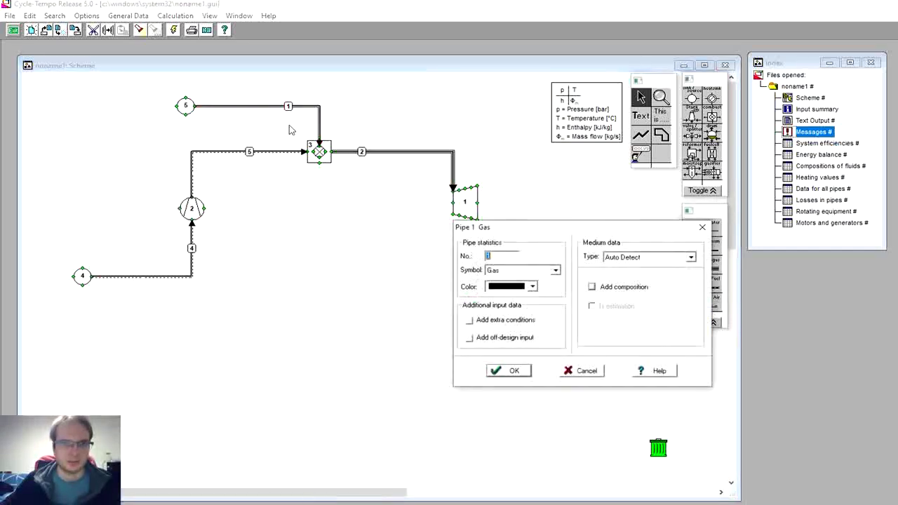
click(593, 287)
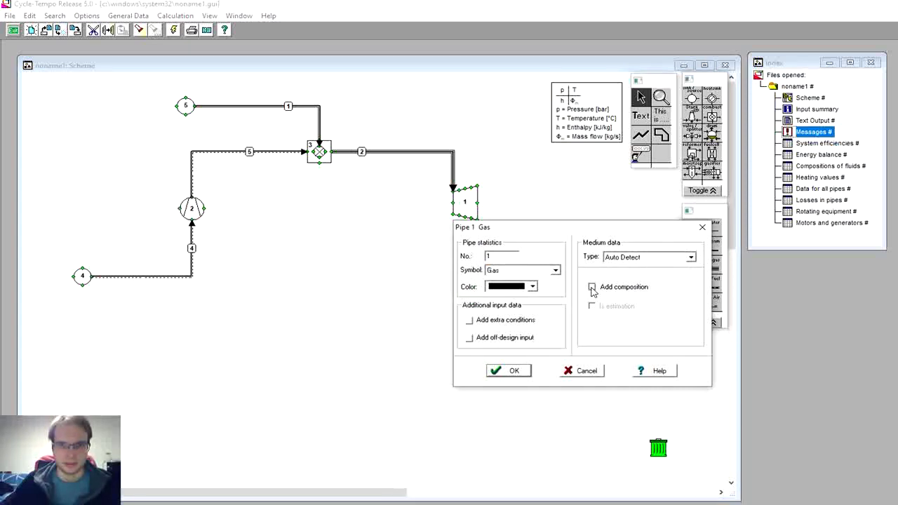
click(630, 312)
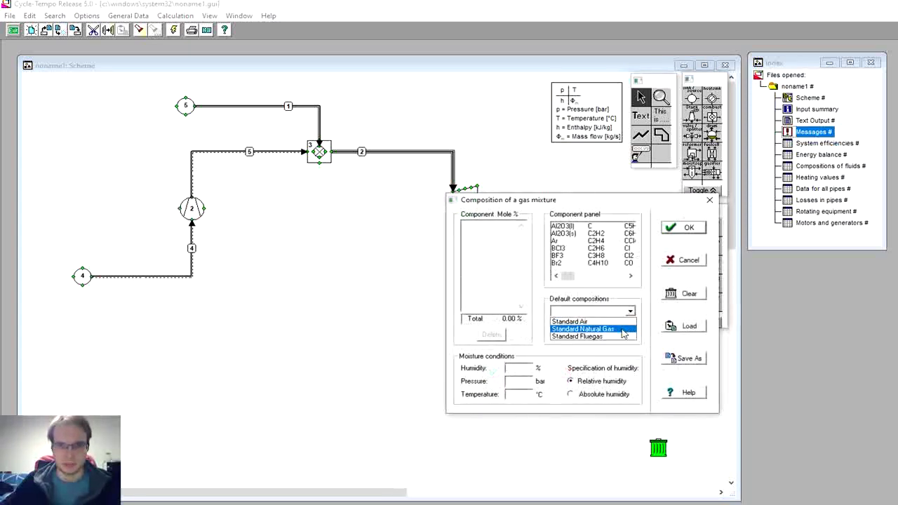
click(623, 329)
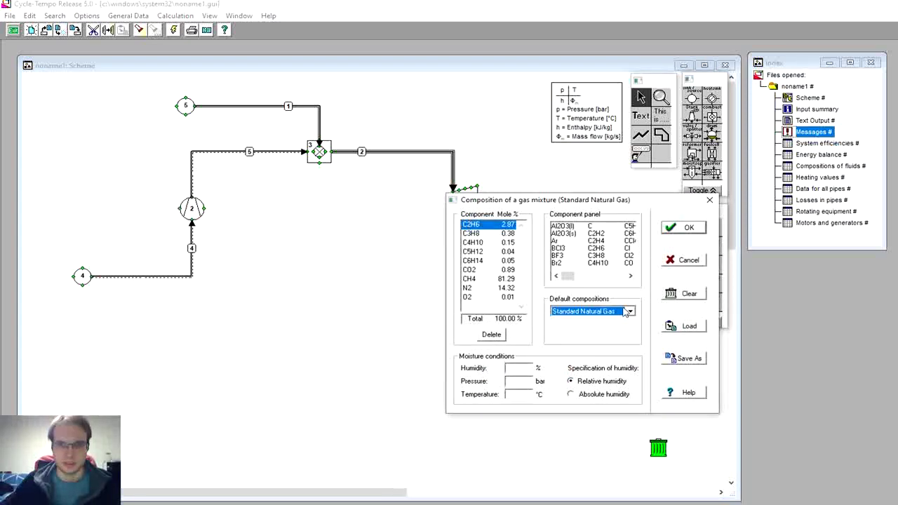
click(690, 230)
click(514, 373)
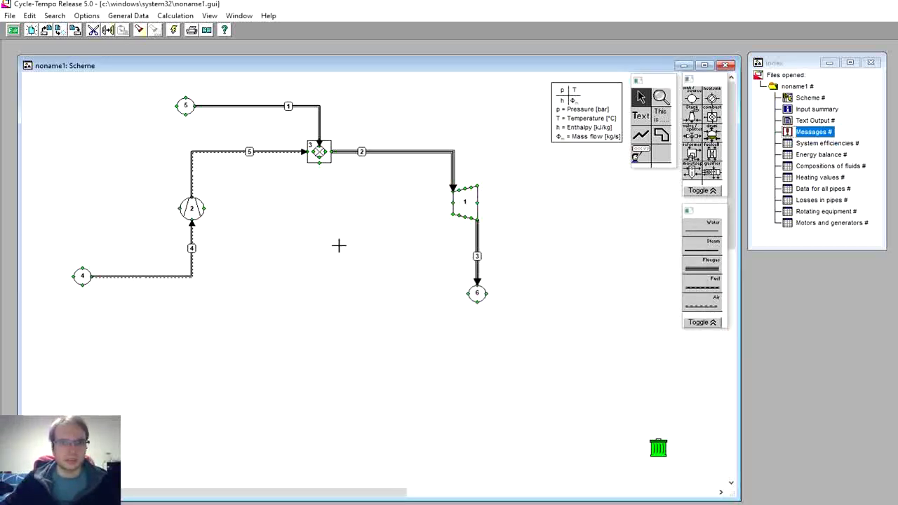
Run the cycle calculation, and enlarge and move the Messages window clear of the scheme to read its output.
click(173, 30)
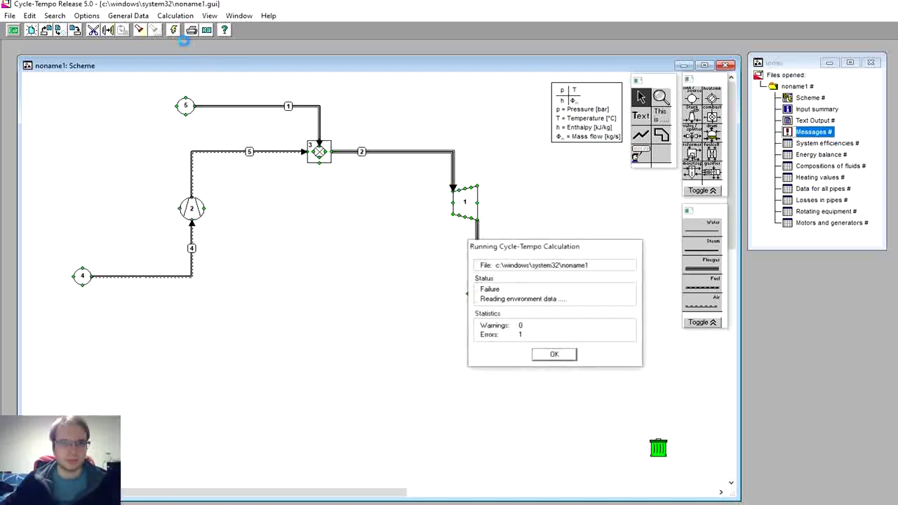
click(554, 354)
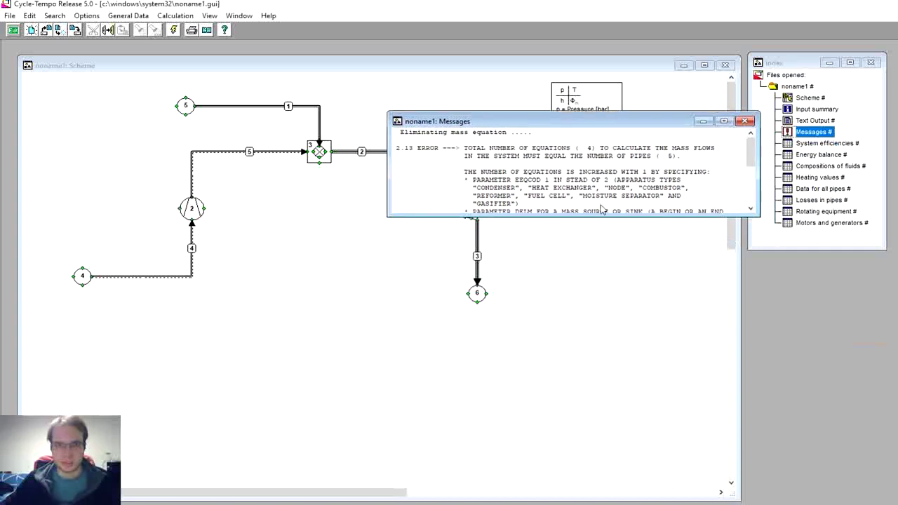
drag(598, 217, 618, 419)
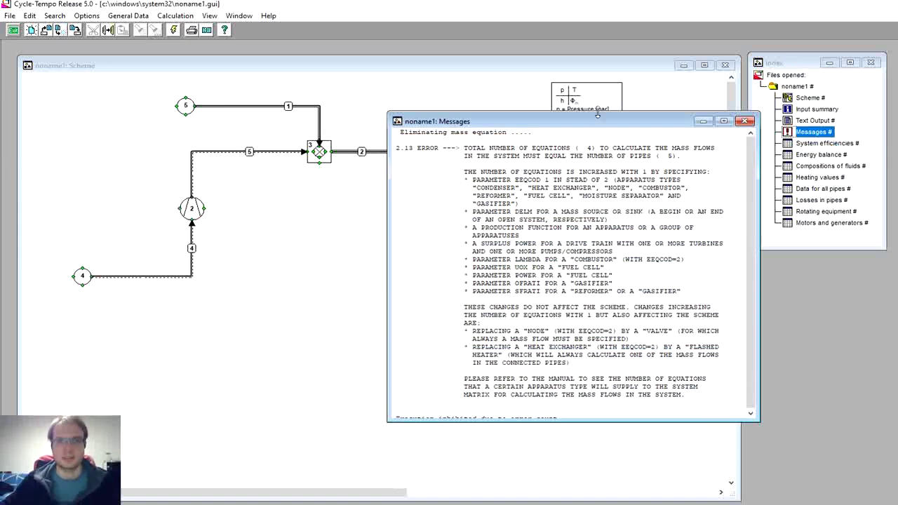
drag(602, 122, 737, 112)
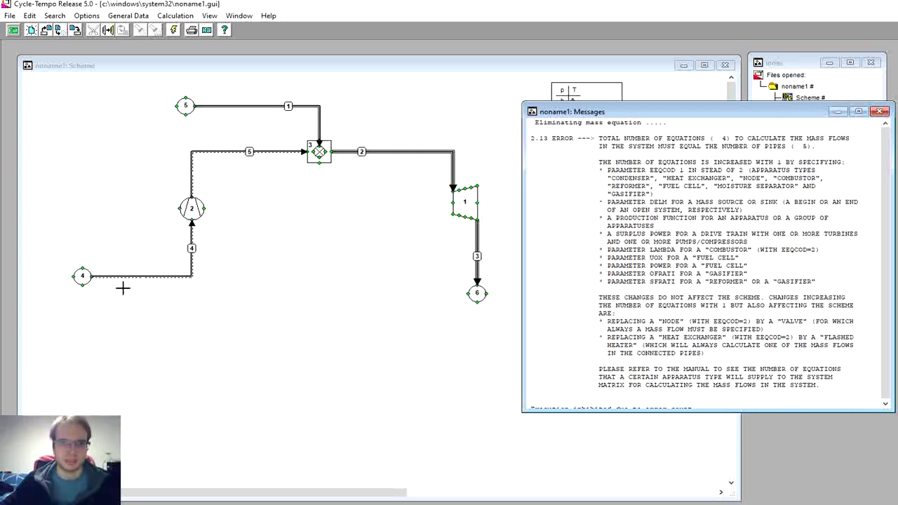
Define a production function of 50 MW for apparatus 1, the turbine.
click(421, 105)
click(129, 16)
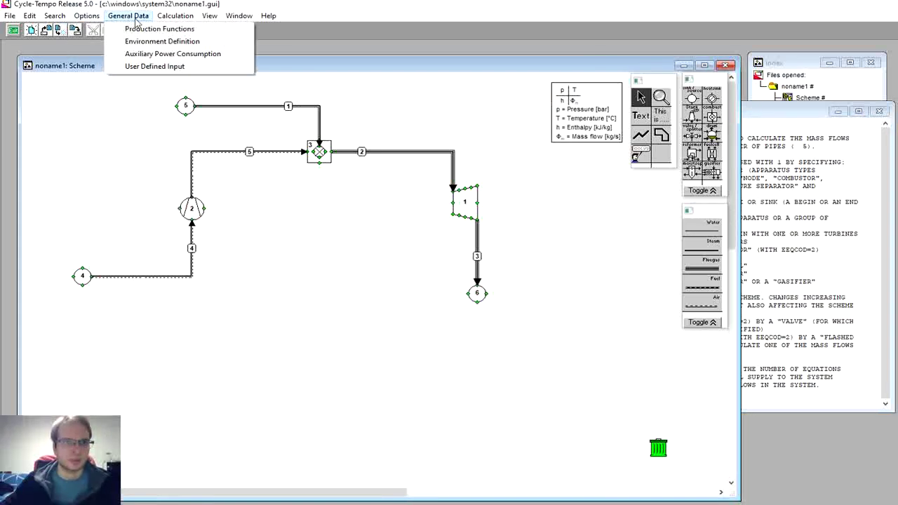
click(143, 29)
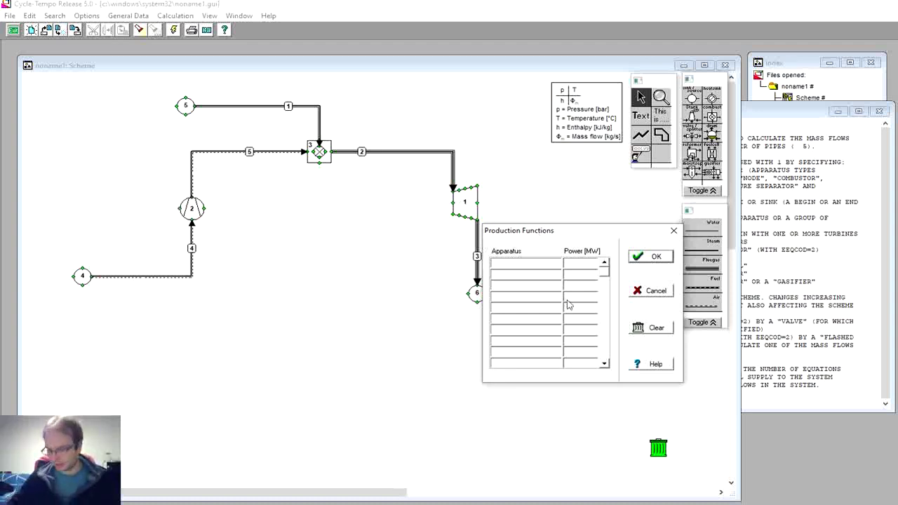
text(1)
key(Tab)
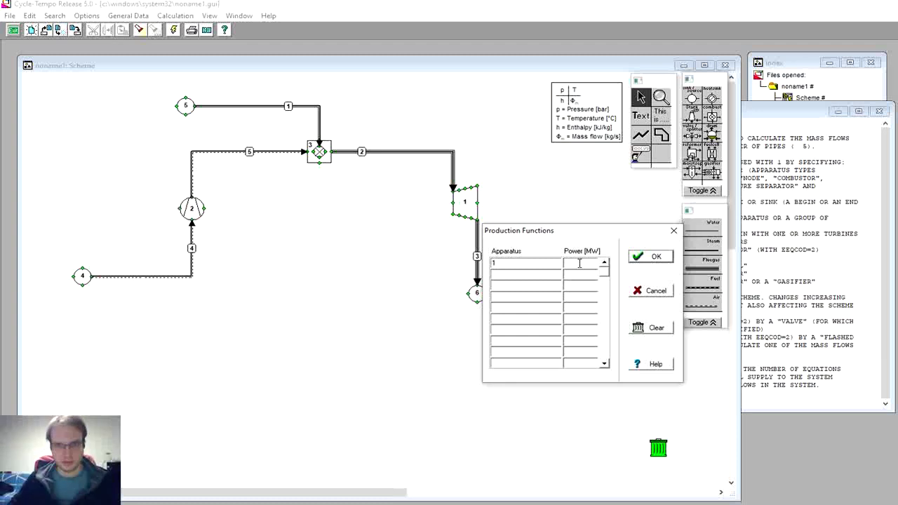
click(652, 256)
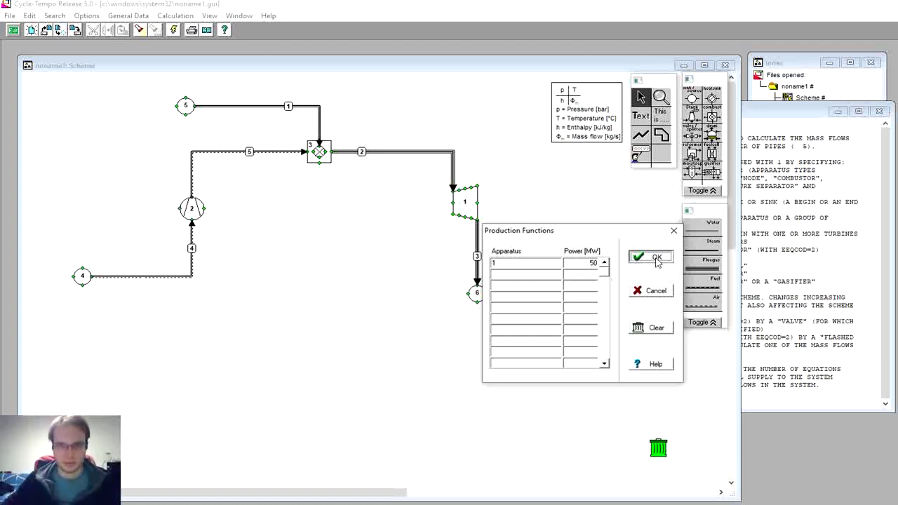
Run the cycle calculation and enlarge the Messages window to read its full output.
click(174, 32)
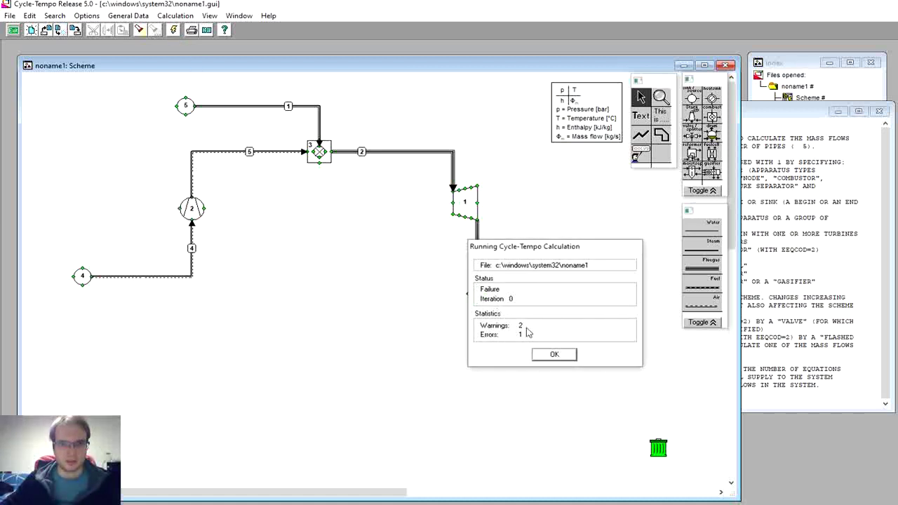
click(565, 355)
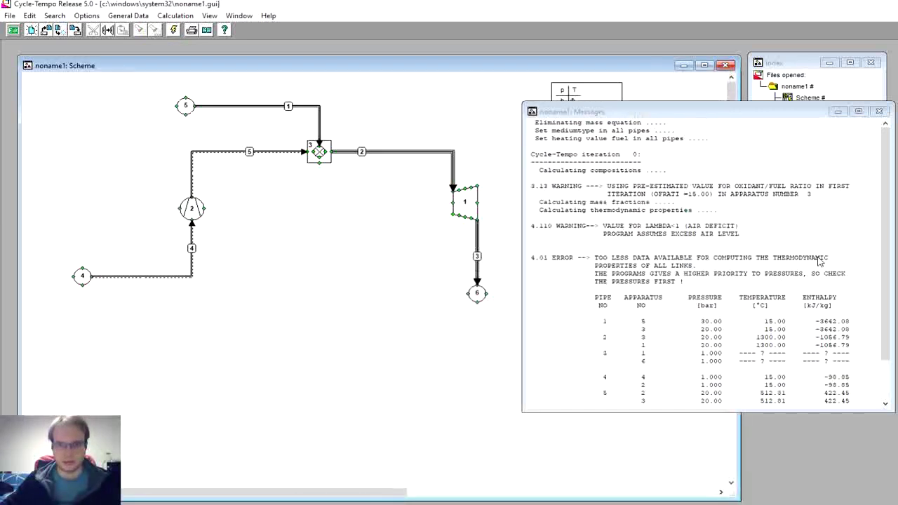
drag(757, 413, 779, 490)
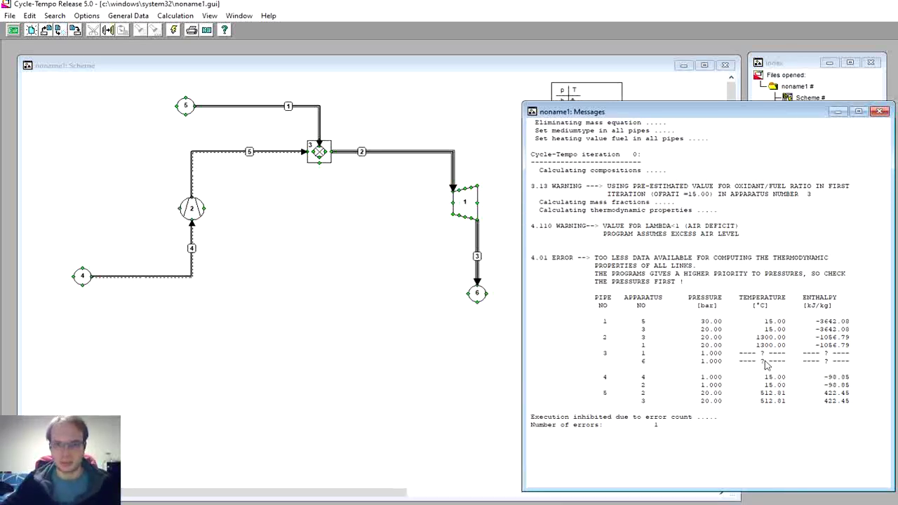
Move turbine 1's efficiency value of 0.88 from ETHAM to ETHAI, leaving ETHAM empty.
click(462, 203)
double_click(461, 203)
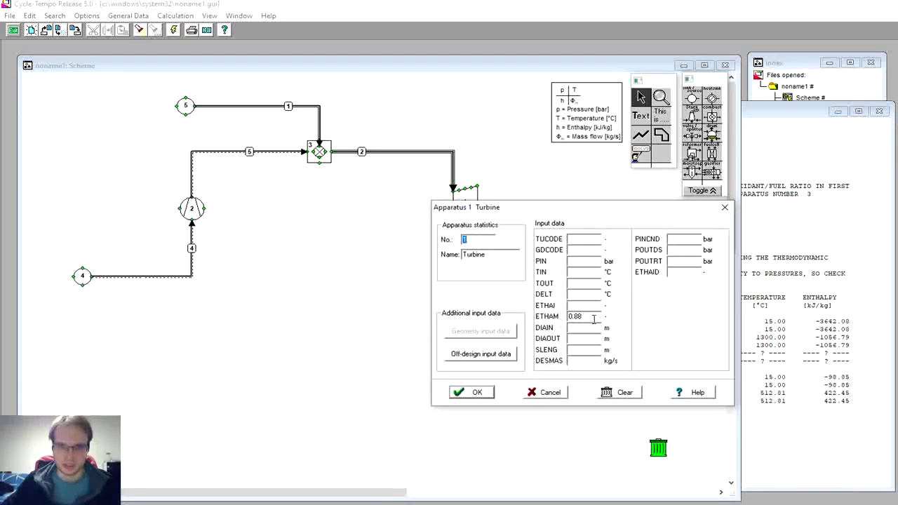
drag(594, 319, 565, 319)
key(ctrl+c)
key(BackSpace)
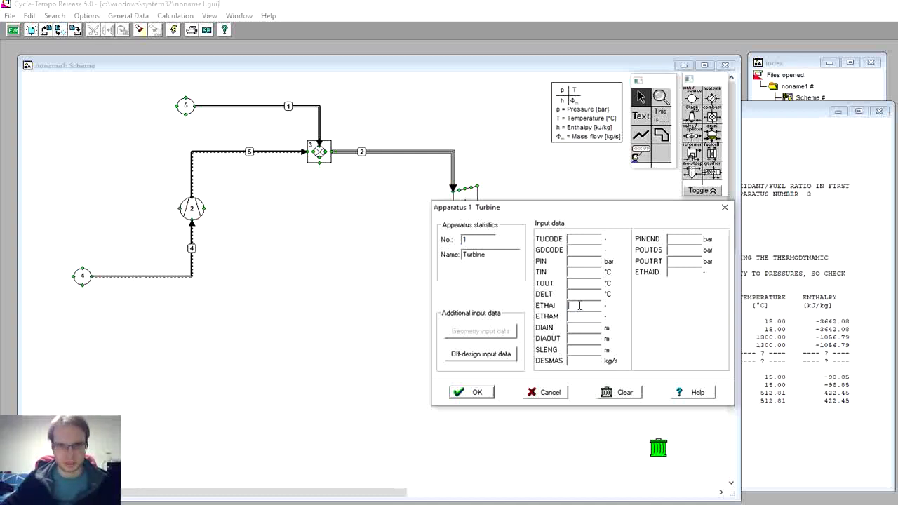
key(ctrl+v)
click(478, 393)
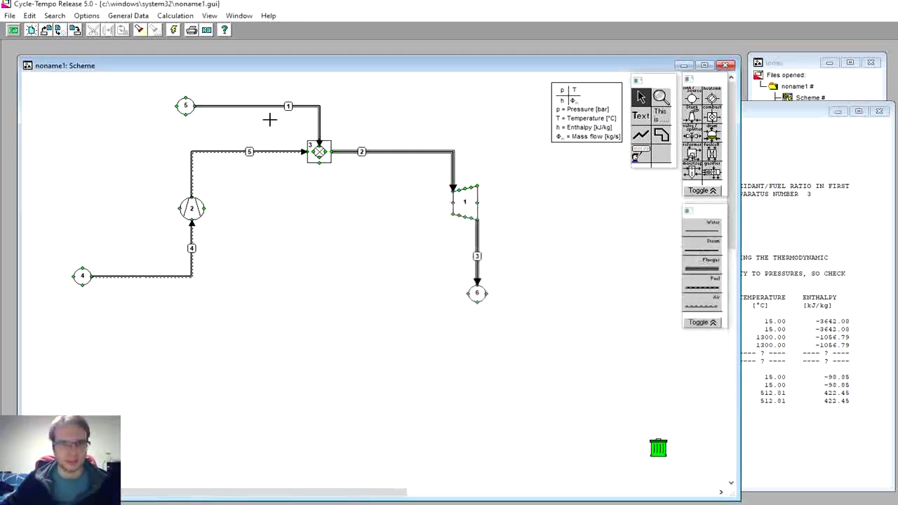
Rerun the cycle calculation, reposition and enlarge the Messages window, and read the iteration log through to its end.
click(174, 29)
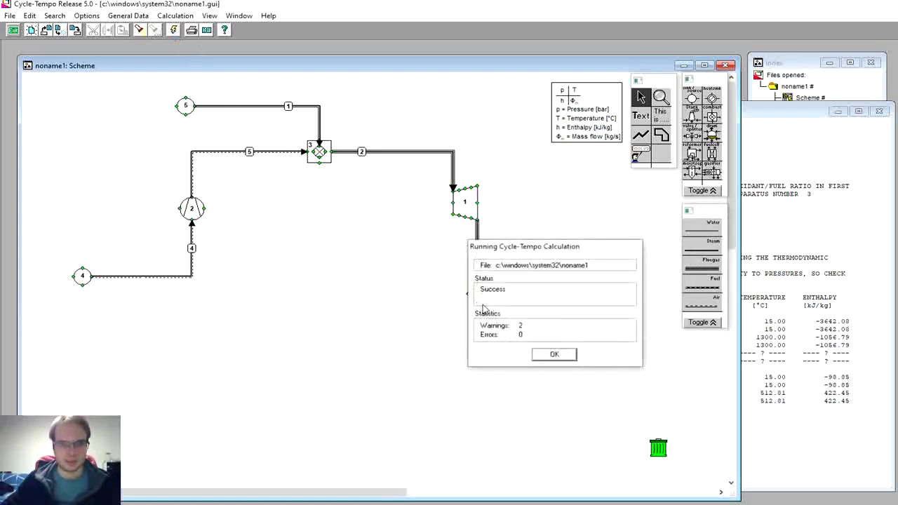
click(552, 357)
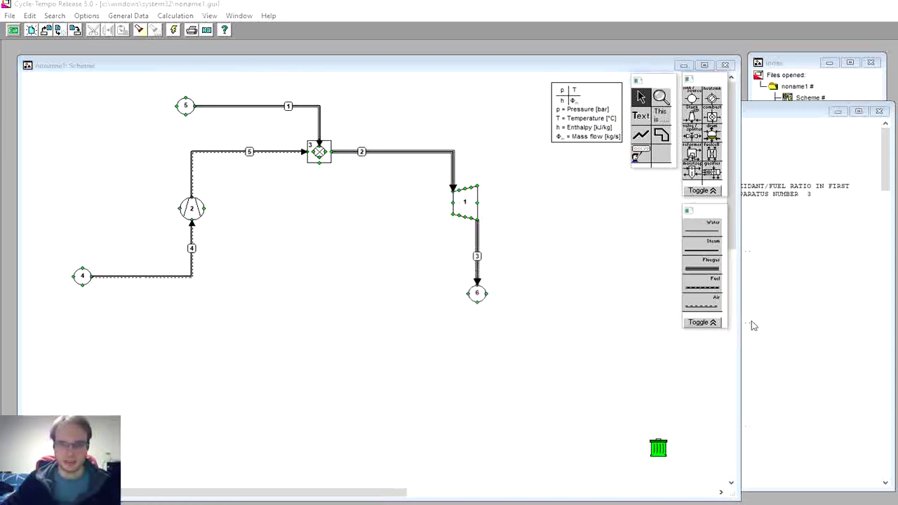
click(819, 327)
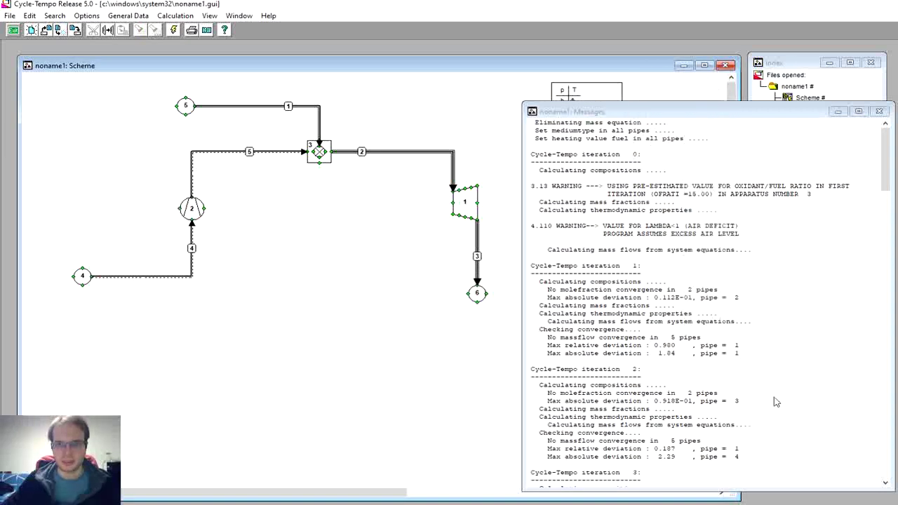
drag(695, 114, 679, 57)
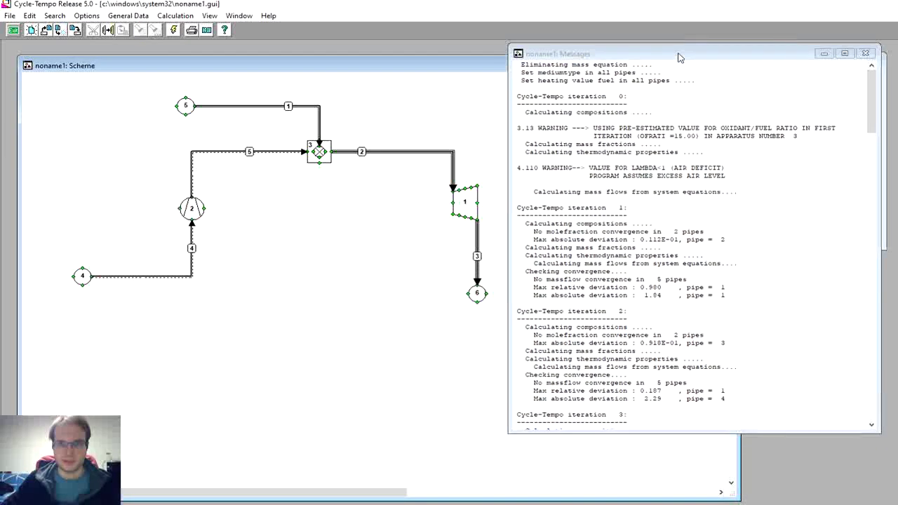
drag(710, 432, 713, 495)
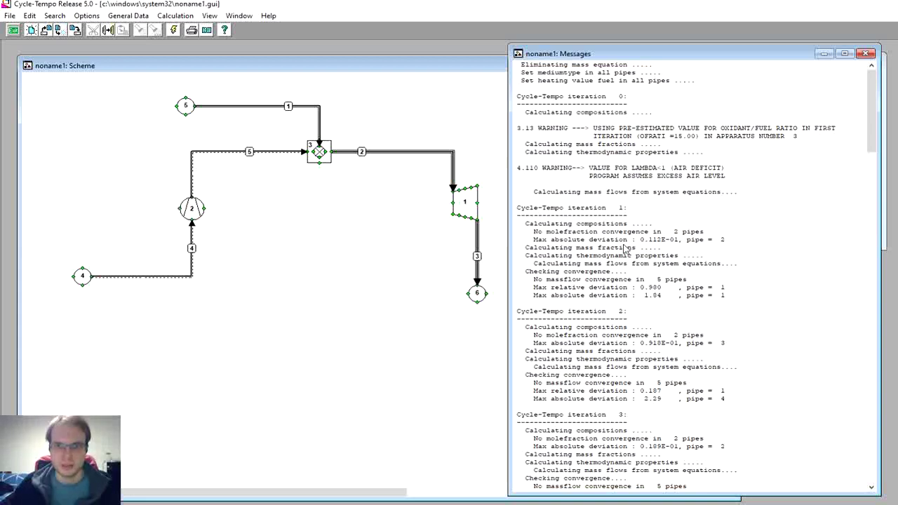
drag(876, 132, 891, 489)
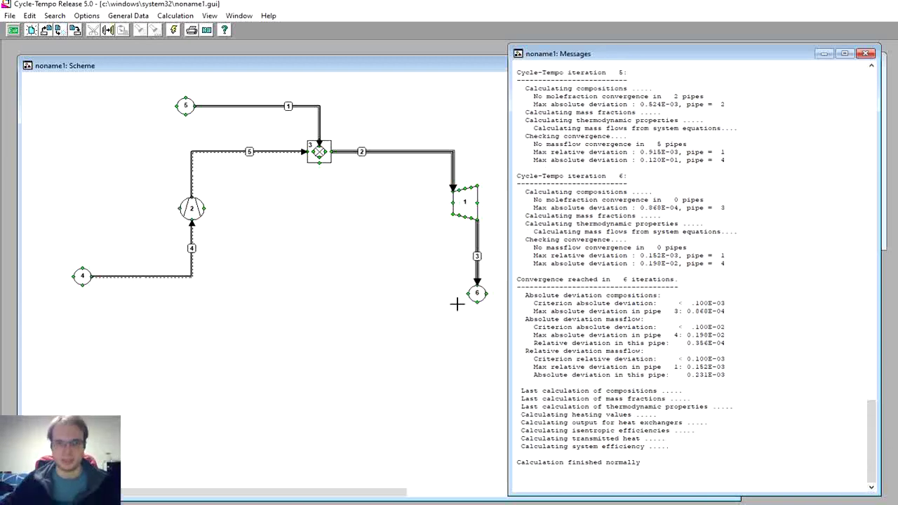
Open the System efficiencies table from the Index and place it beside the turbine to examine the power figures.
click(455, 329)
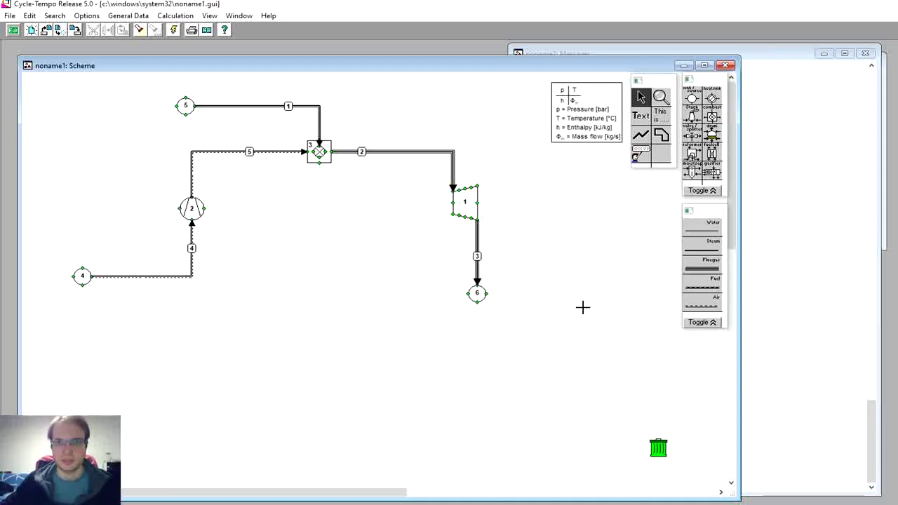
click(885, 233)
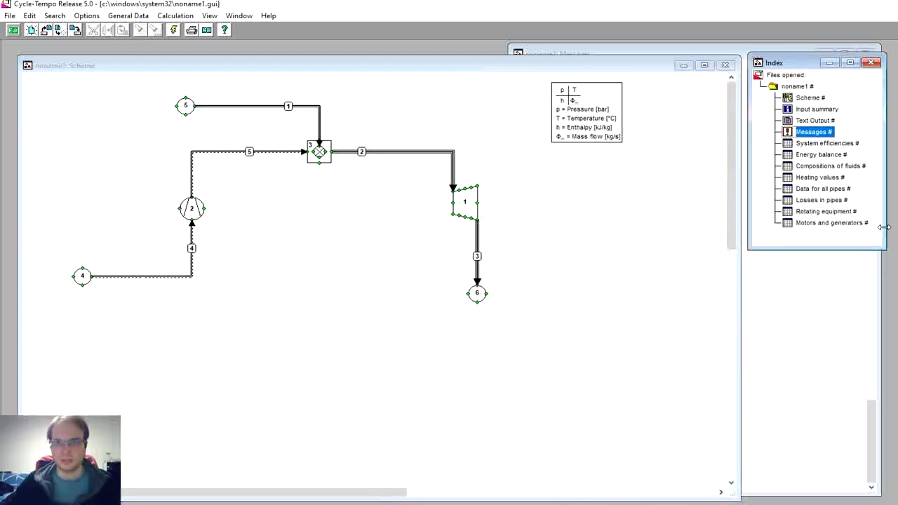
double_click(820, 146)
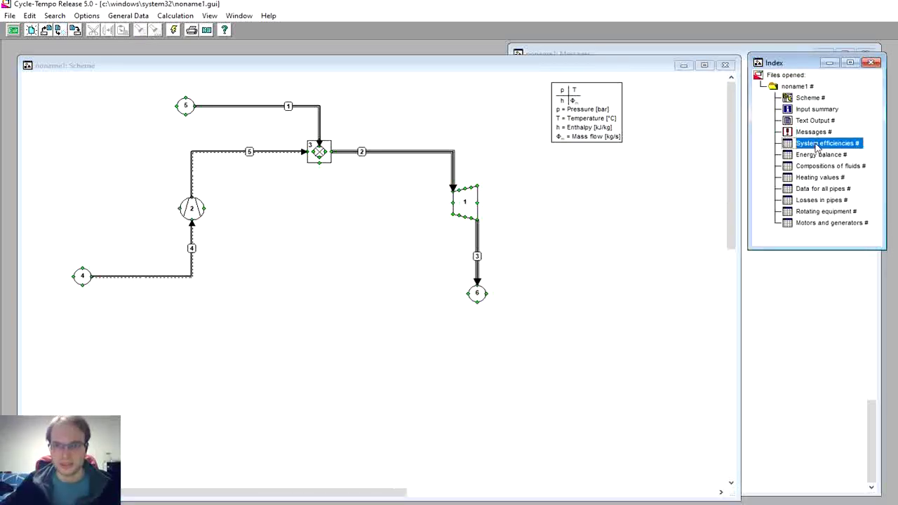
drag(188, 129, 642, 164)
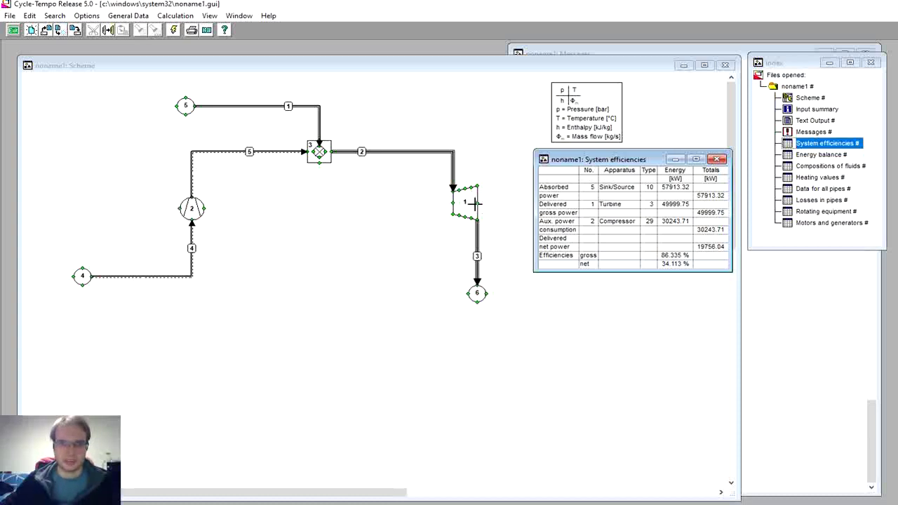
Connect compressor 2 and turbine 1 with a shaft, and lower the turbine slightly so the shaft runs straight.
click(458, 247)
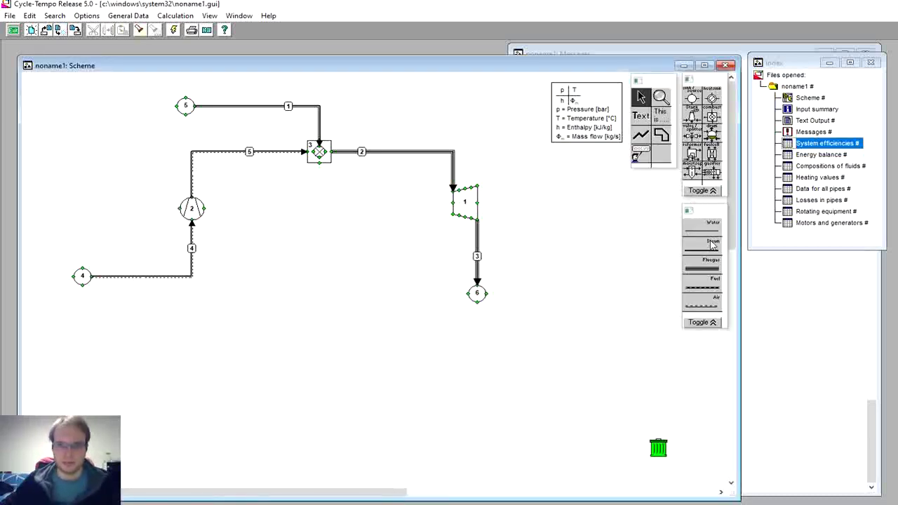
click(701, 322)
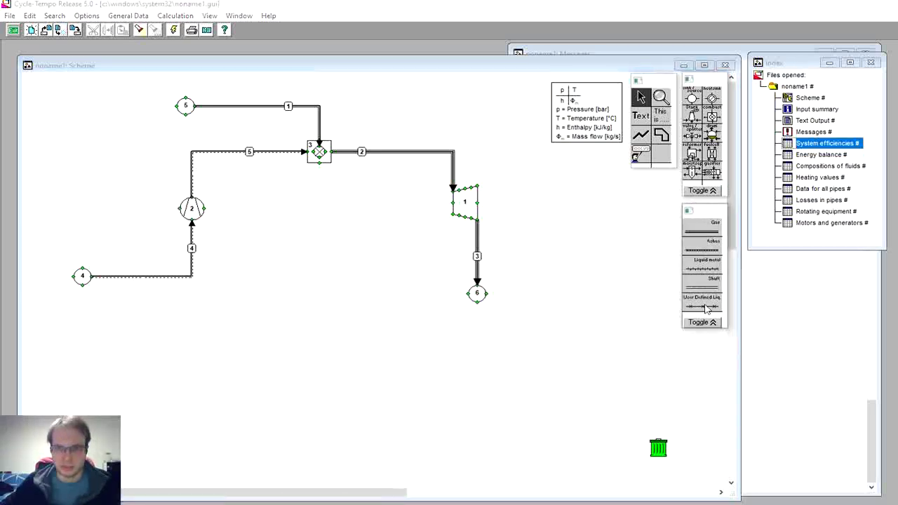
click(696, 284)
click(203, 209)
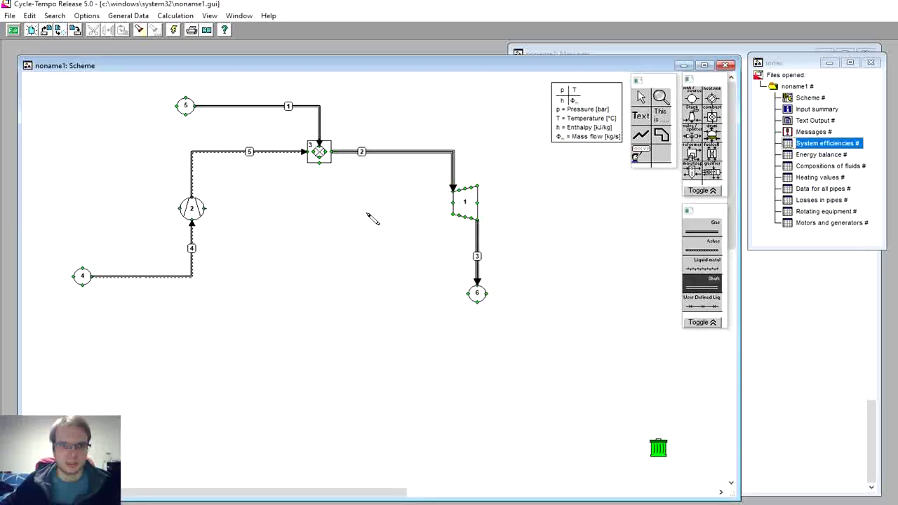
click(461, 210)
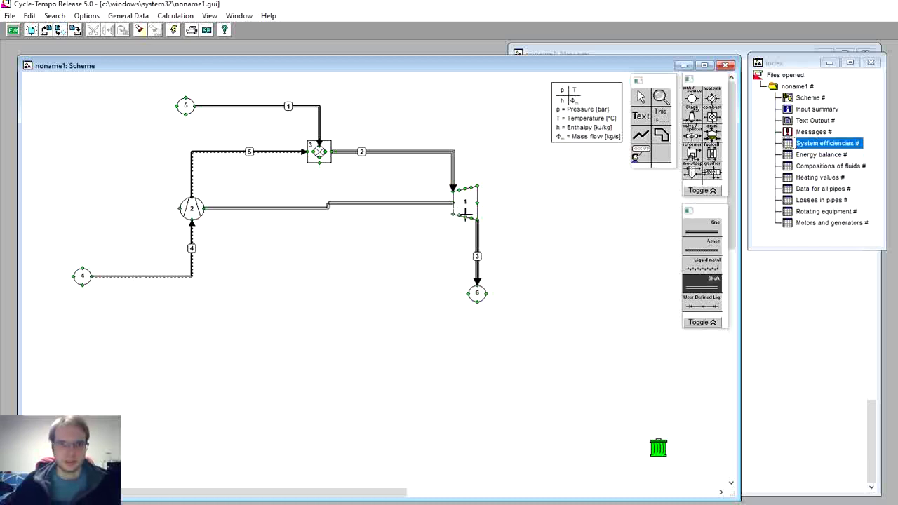
click(466, 214)
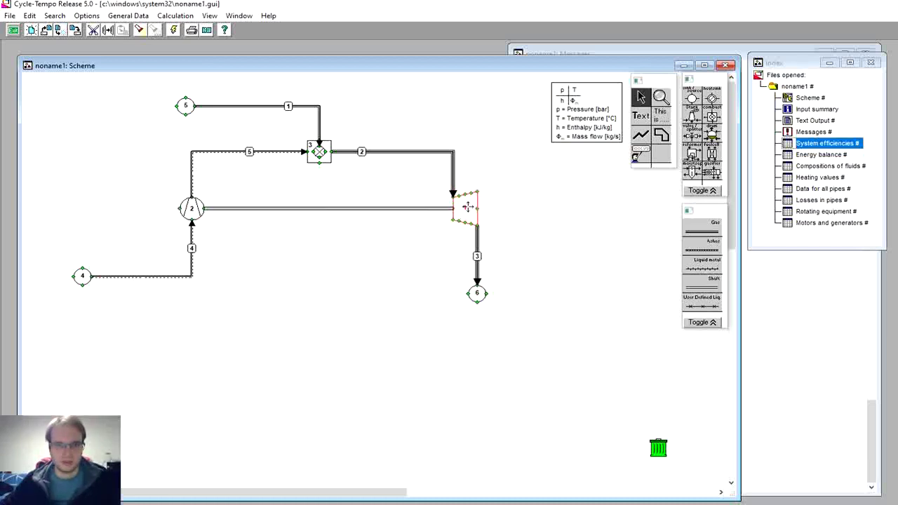
click(400, 248)
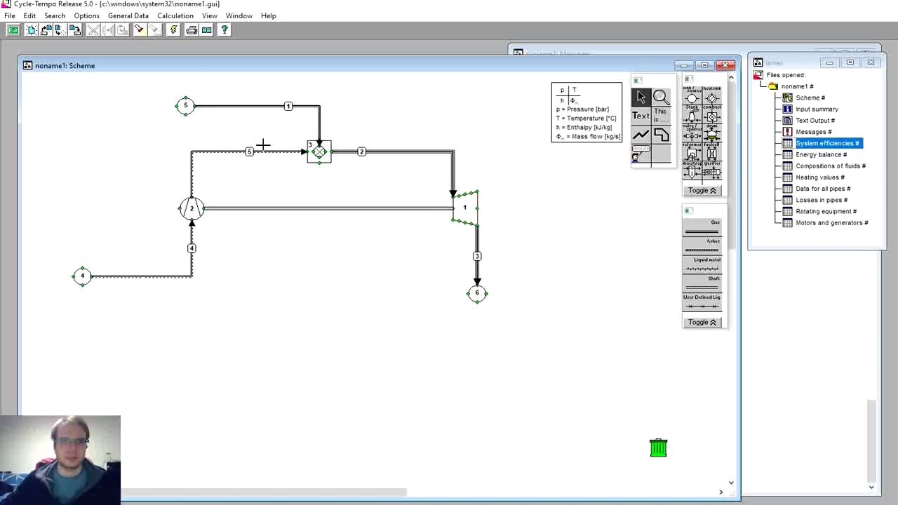
Recalculate the cycle with the shaft in place, and open the System efficiencies table beside the scheme to review it.
click(173, 29)
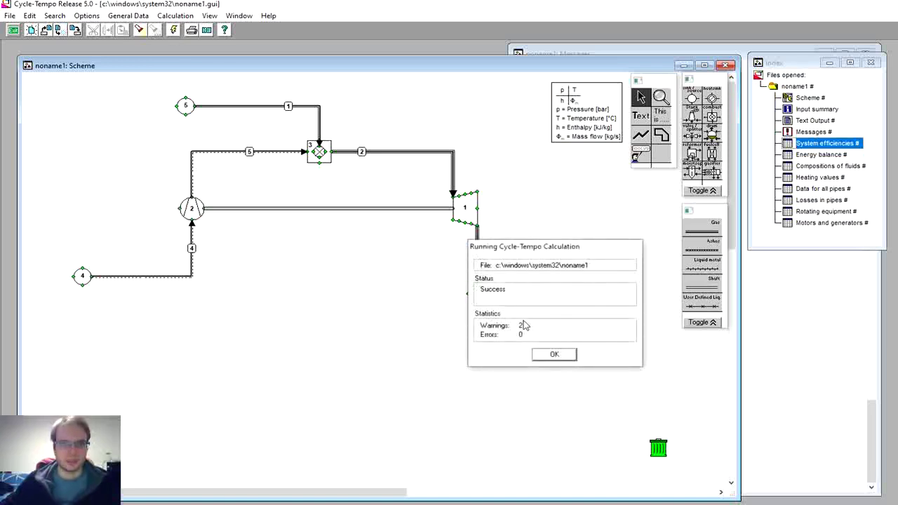
click(552, 354)
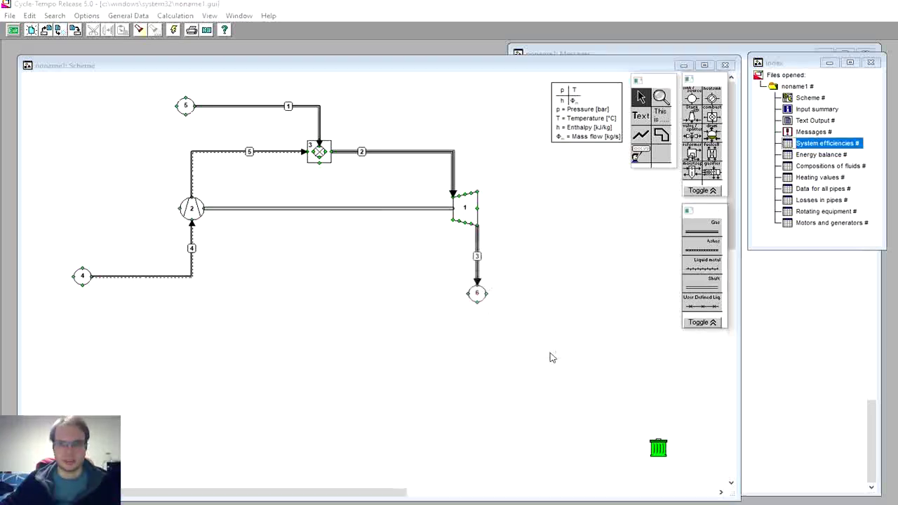
double_click(808, 146)
drag(198, 139, 600, 145)
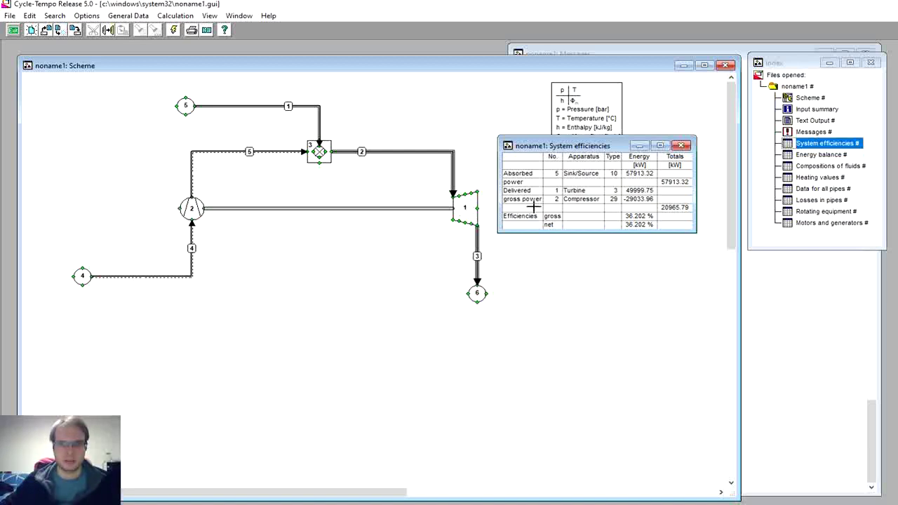
Put the System efficiencies table away and add value labels at combustor 3's fuel inlet, air inlet and flue gas outlet.
click(640, 146)
click(642, 154)
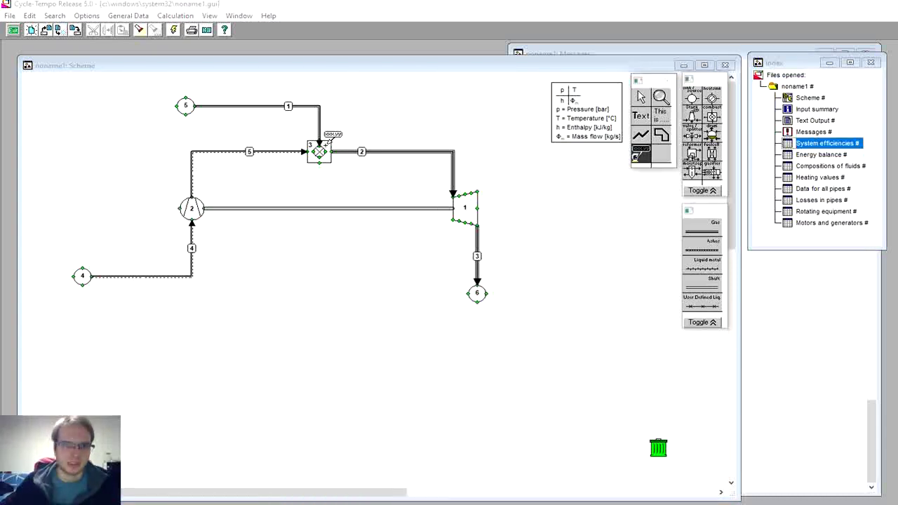
click(321, 139)
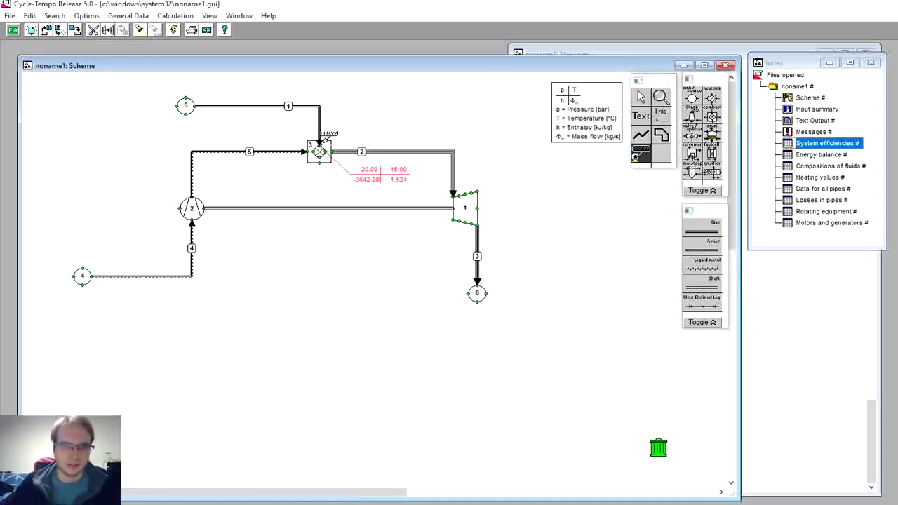
click(314, 148)
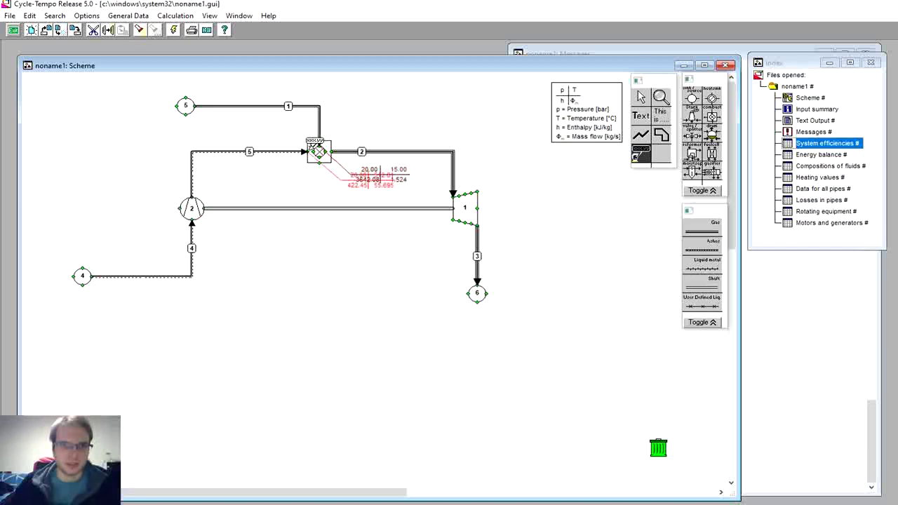
click(341, 145)
right_click(430, 155)
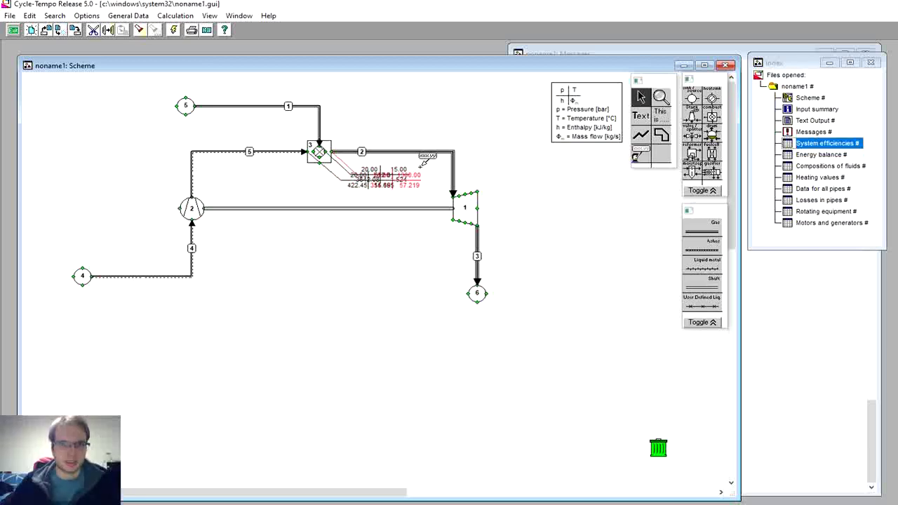
Spread the three overlapping value labels around combustor 3 so each sits clear near its own pipe.
drag(409, 175, 455, 130)
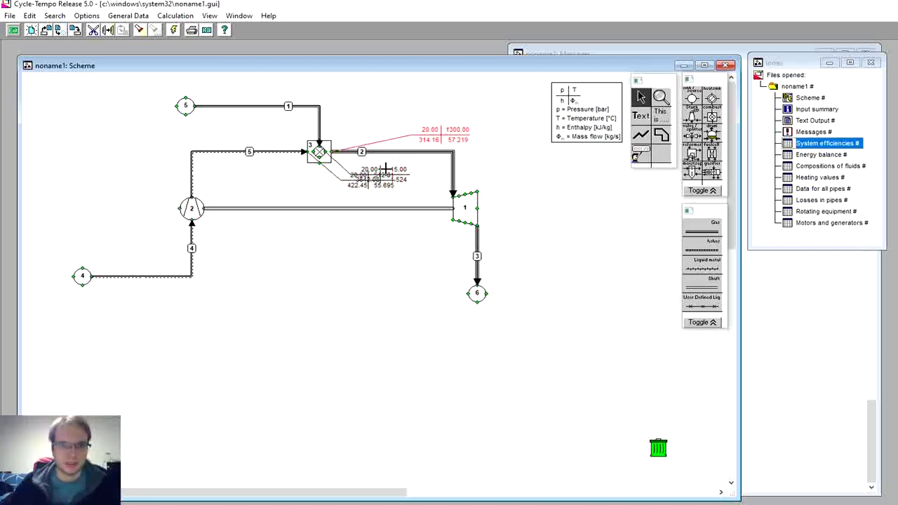
drag(392, 174, 265, 130)
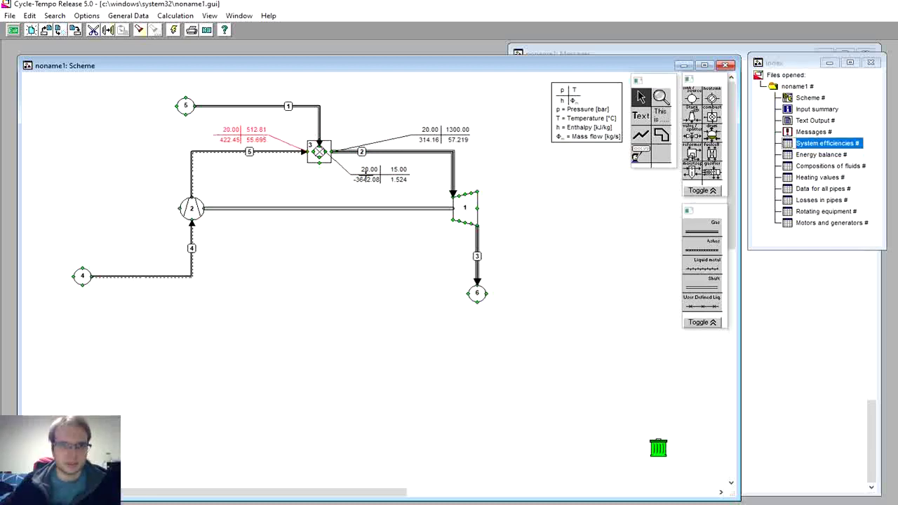
drag(374, 174, 368, 107)
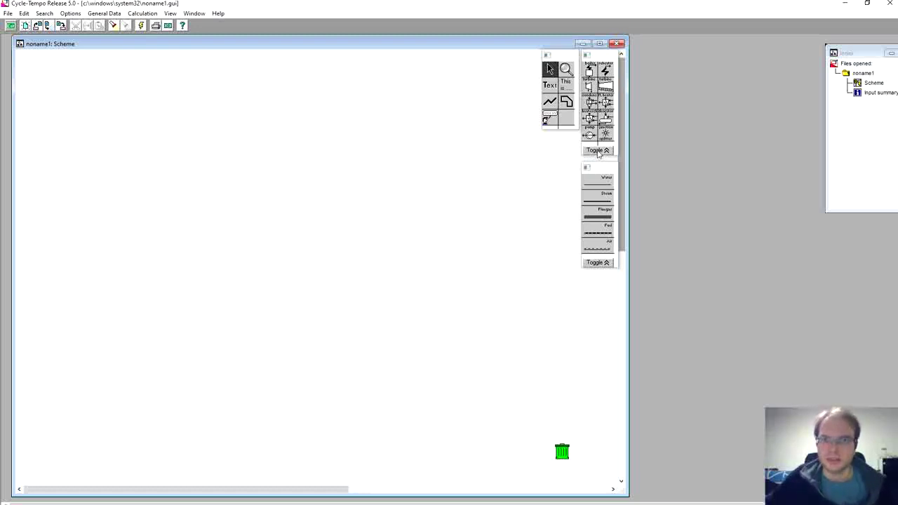
Place a library gas turbine near the upper corner of a new empty scheme and show the connection points.
click(597, 152)
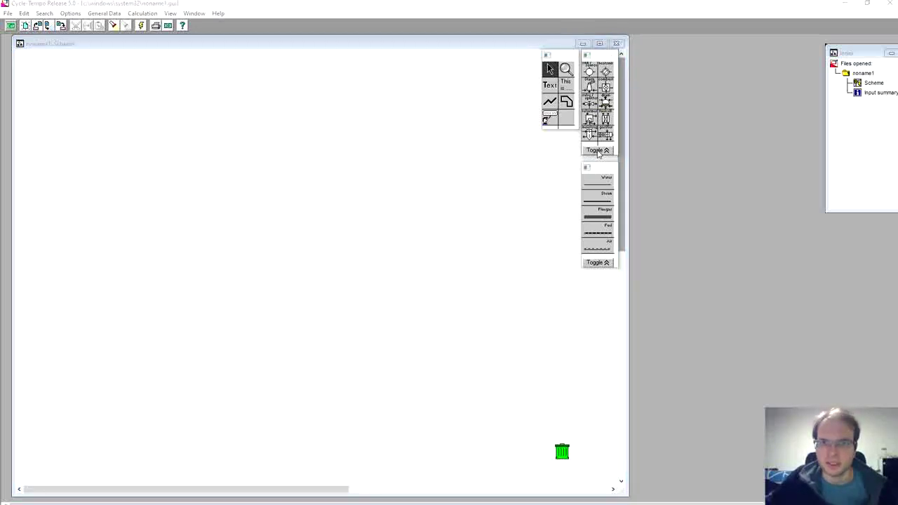
click(598, 152)
click(605, 118)
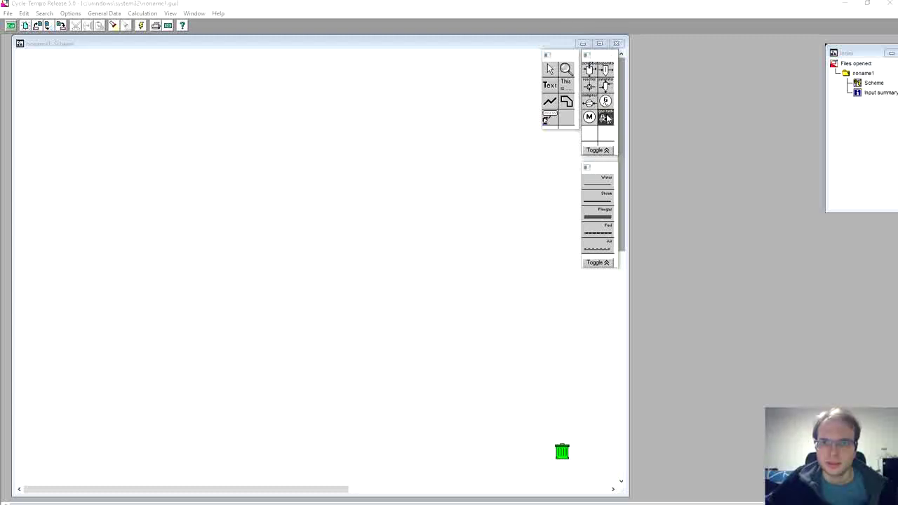
click(103, 104)
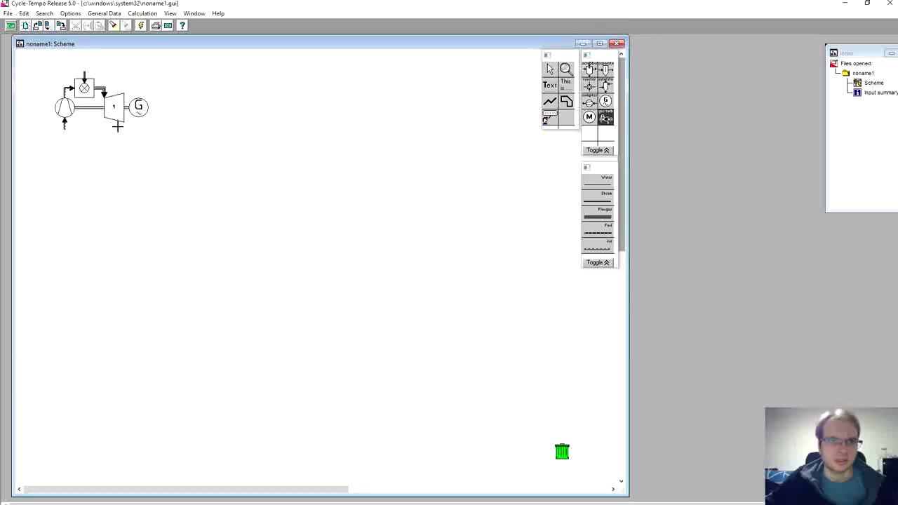
key(Escape)
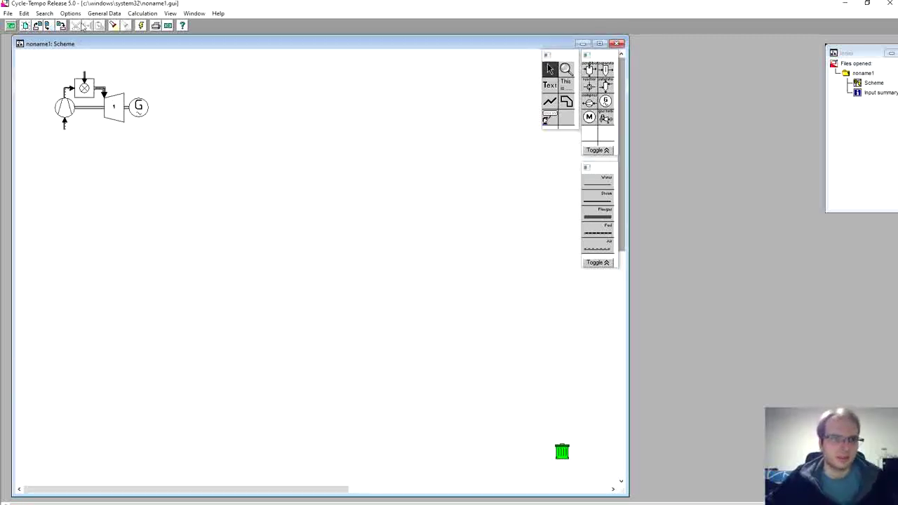
click(70, 13)
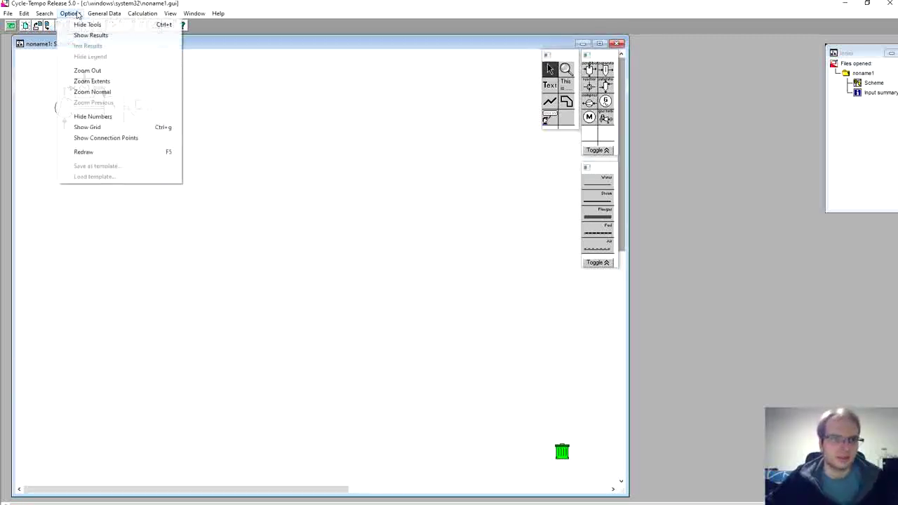
click(114, 139)
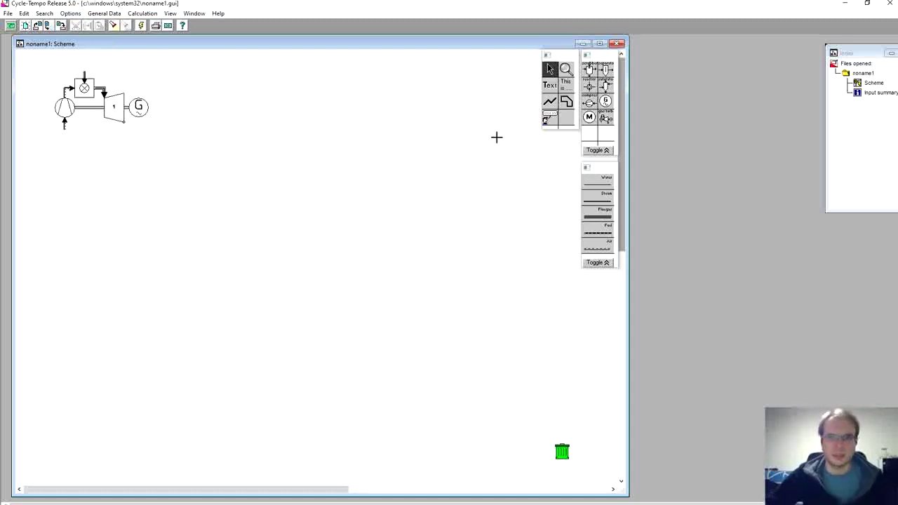
Add a stack well below the gas turbine and connect the turbine's exhaust to it with a flue gas pipe.
click(596, 150)
click(600, 152)
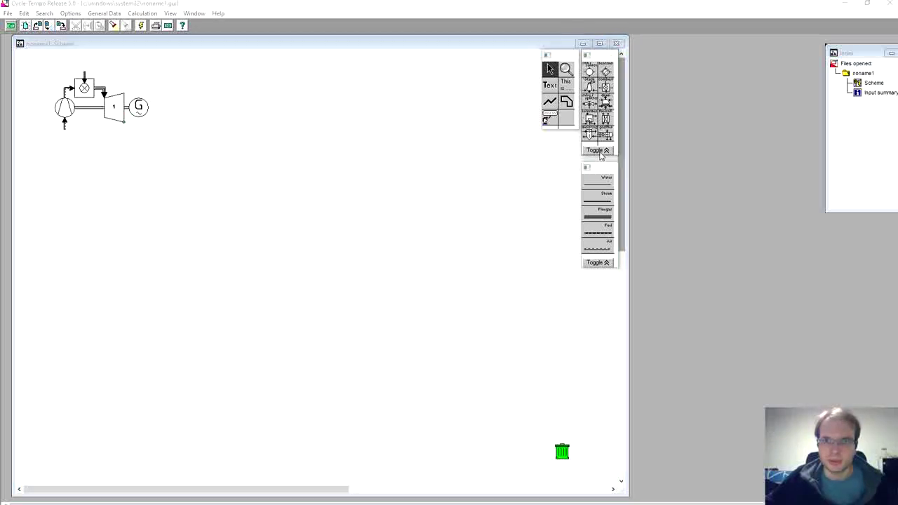
click(589, 84)
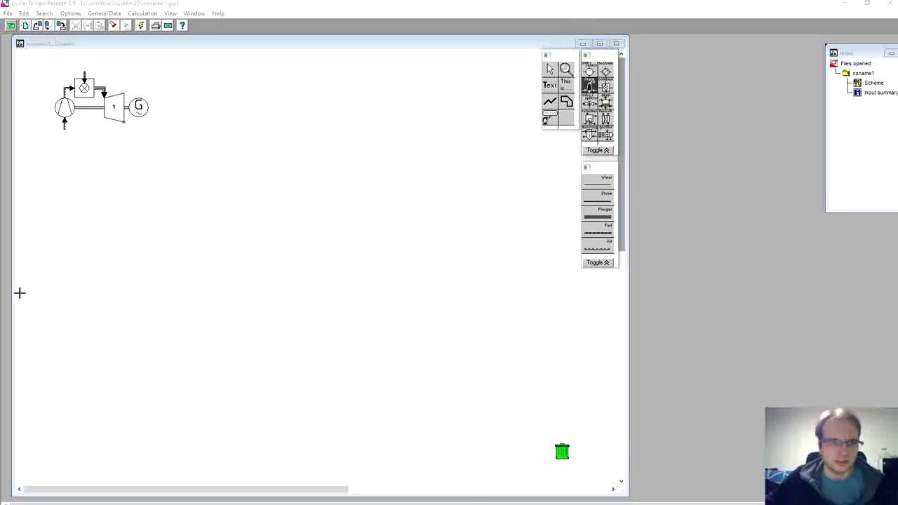
click(65, 307)
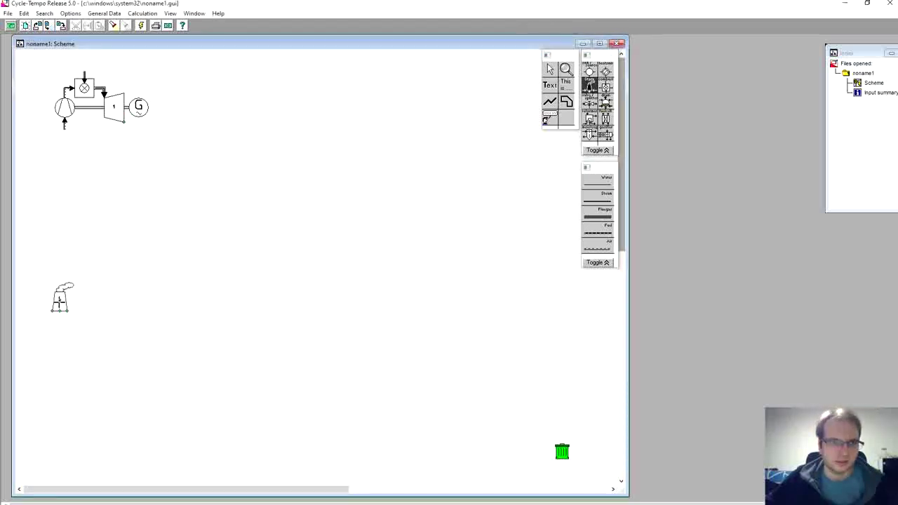
click(602, 212)
click(124, 125)
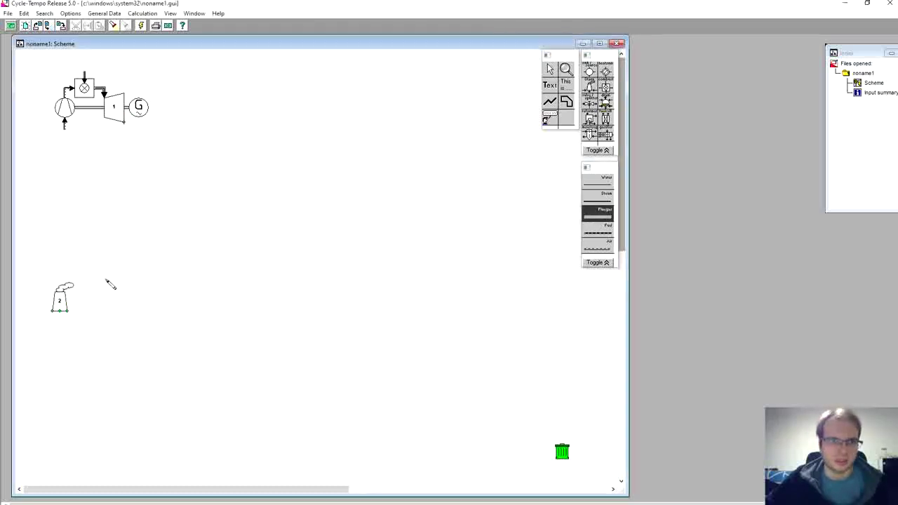
click(60, 316)
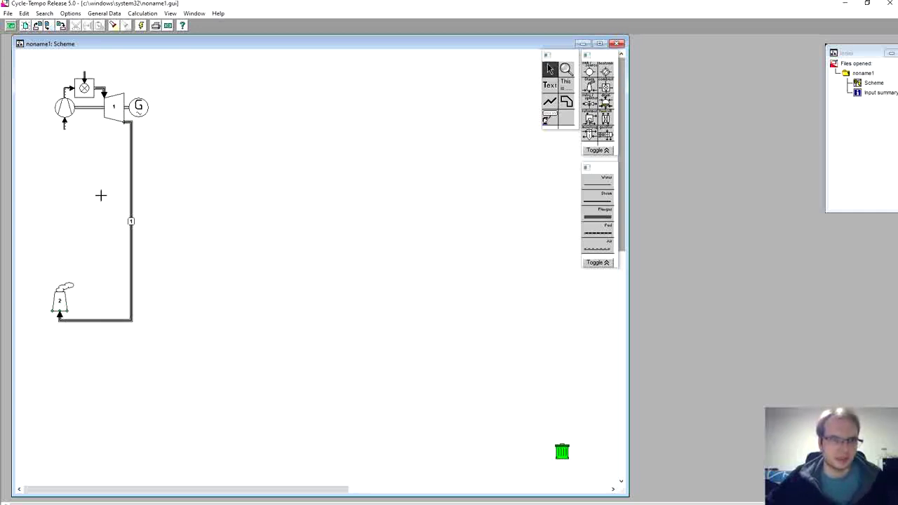
Set the stack's inlet pressure PIN to 1 bar.
double_click(58, 302)
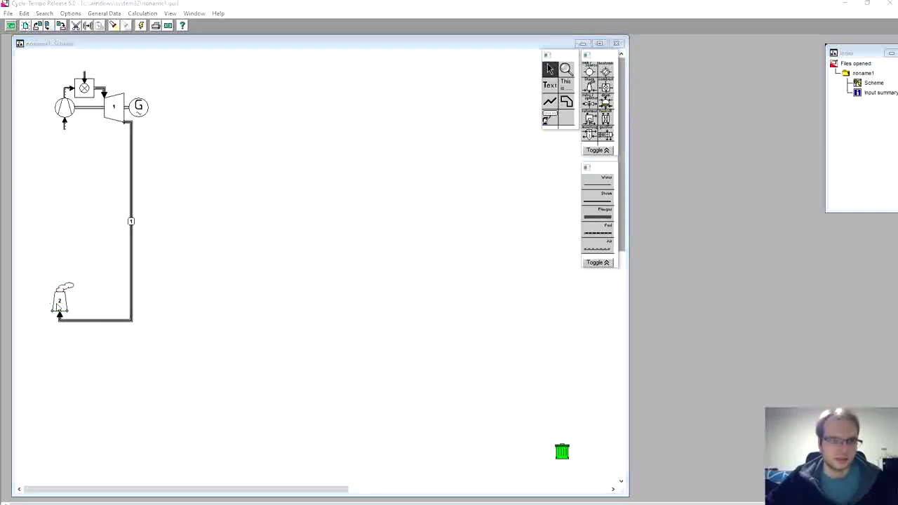
click(512, 204)
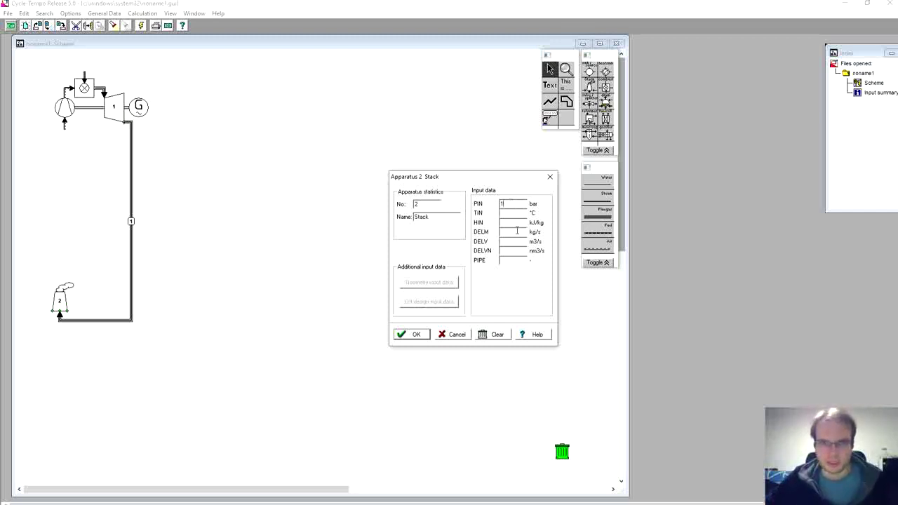
click(416, 337)
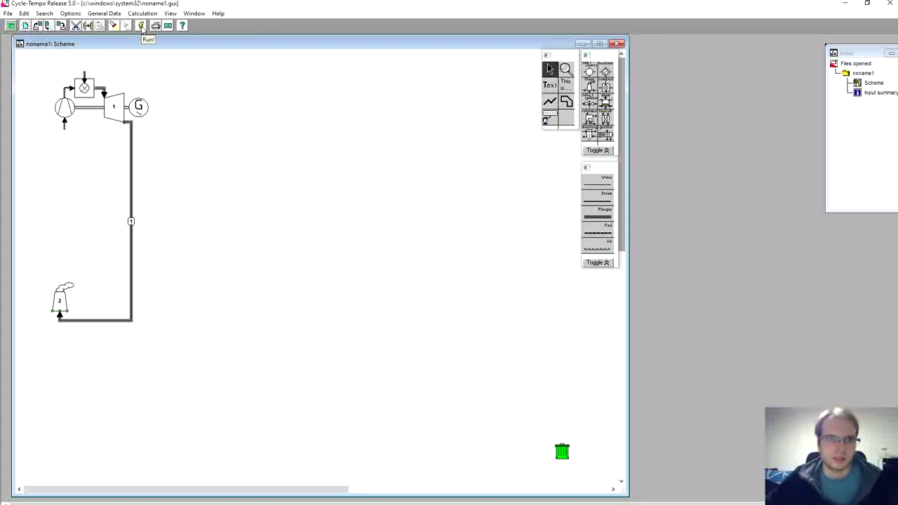
Select the Siemens (KWU) V94.2A from the gas turbine library as the model for apparatus 1.
double_click(96, 104)
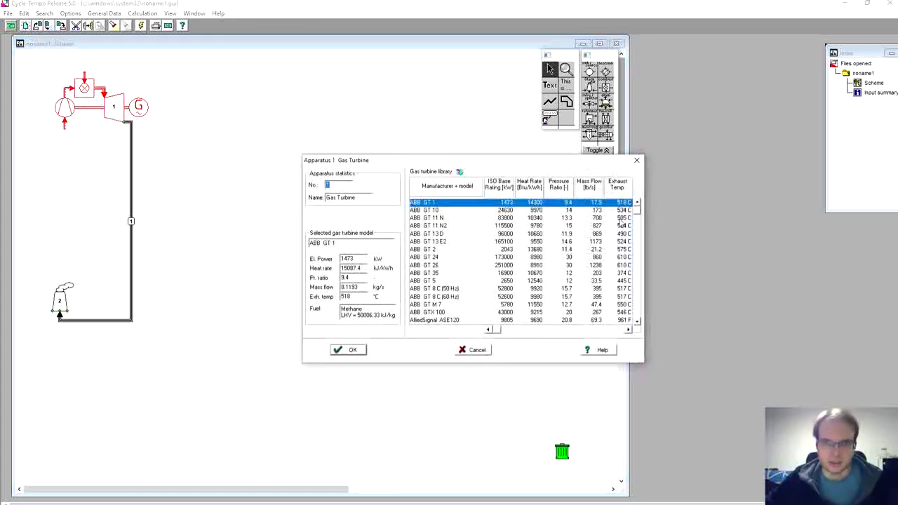
drag(636, 213, 646, 294)
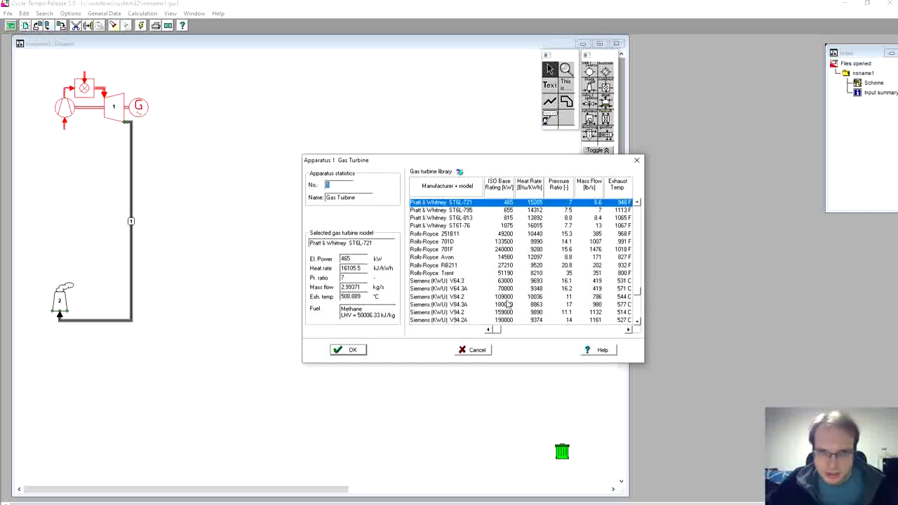
click(508, 320)
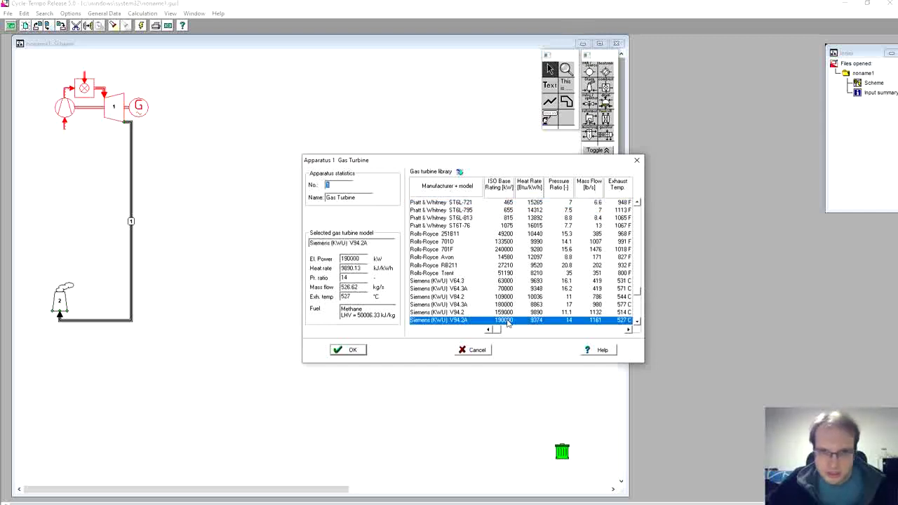
click(353, 350)
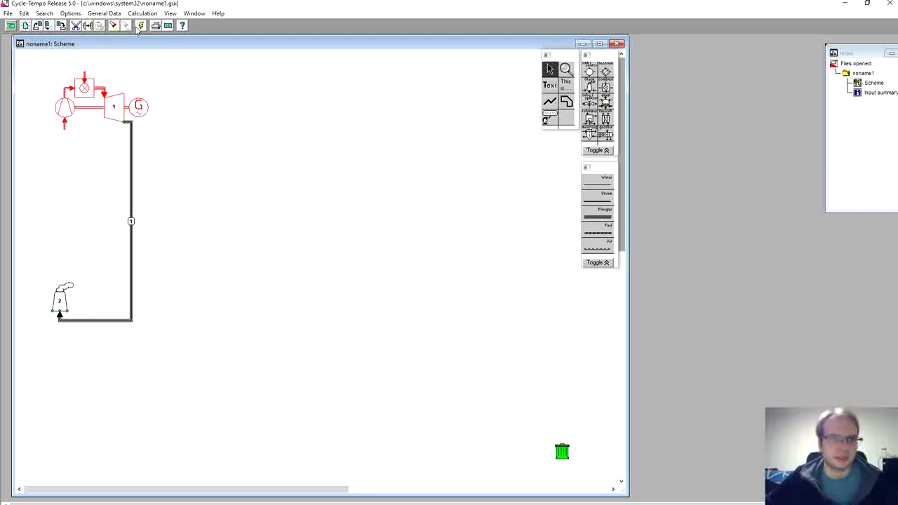
Run the calculation for the gas turbine and stack scheme, and dismiss the status dialog.
click(171, 115)
click(141, 25)
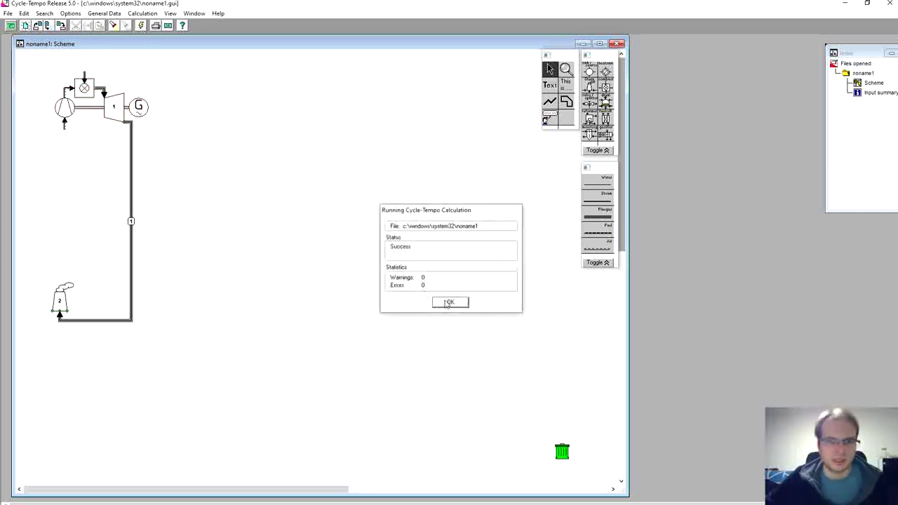
click(446, 302)
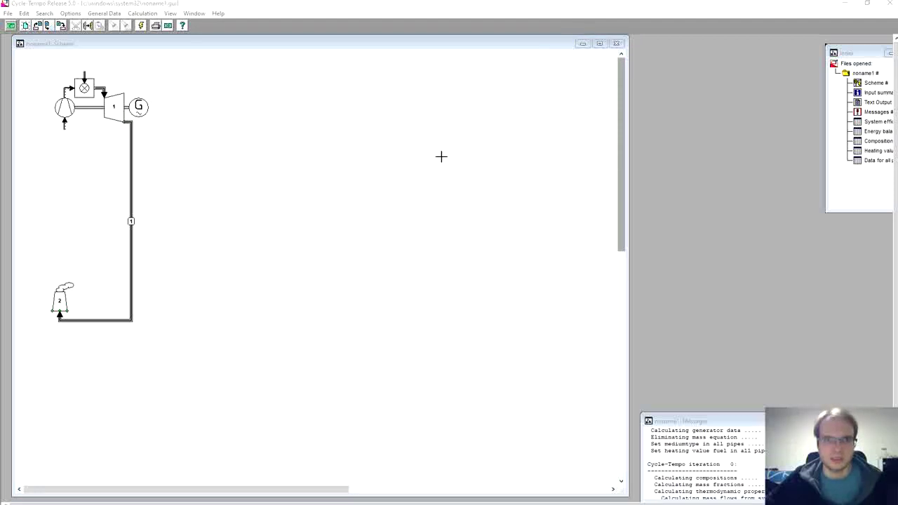
Add a value label for the gas turbine's exhaust and move it up beside the generator.
click(553, 120)
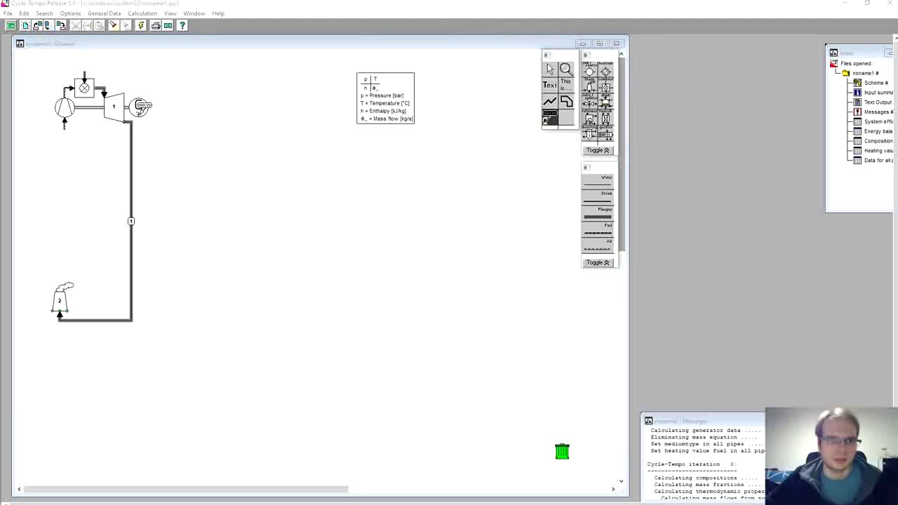
click(129, 115)
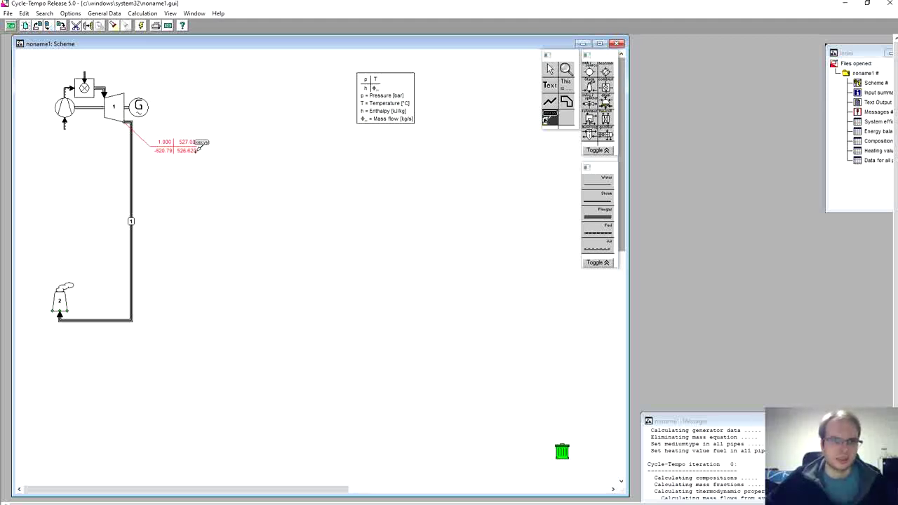
click(200, 145)
drag(190, 146, 202, 87)
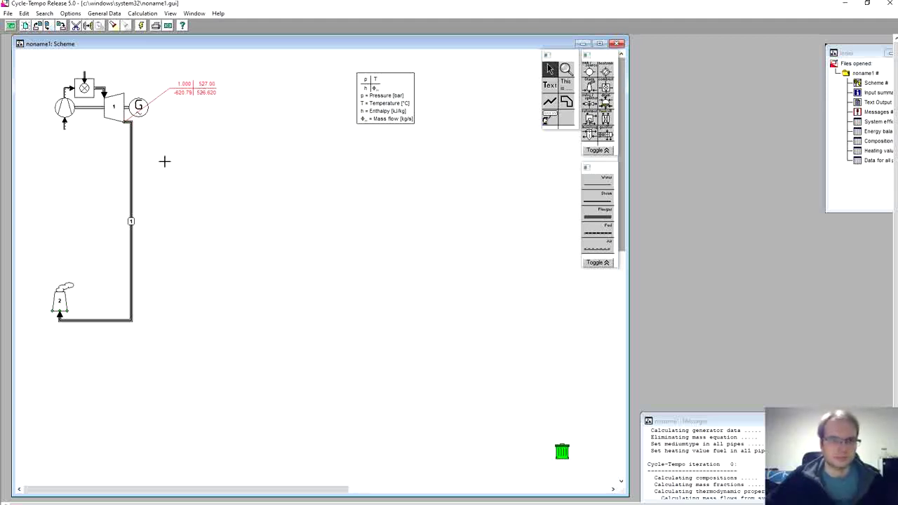
Add a performance label to gas turbine 1, and arrange it above the exhaust label so they do not overlap.
click(130, 181)
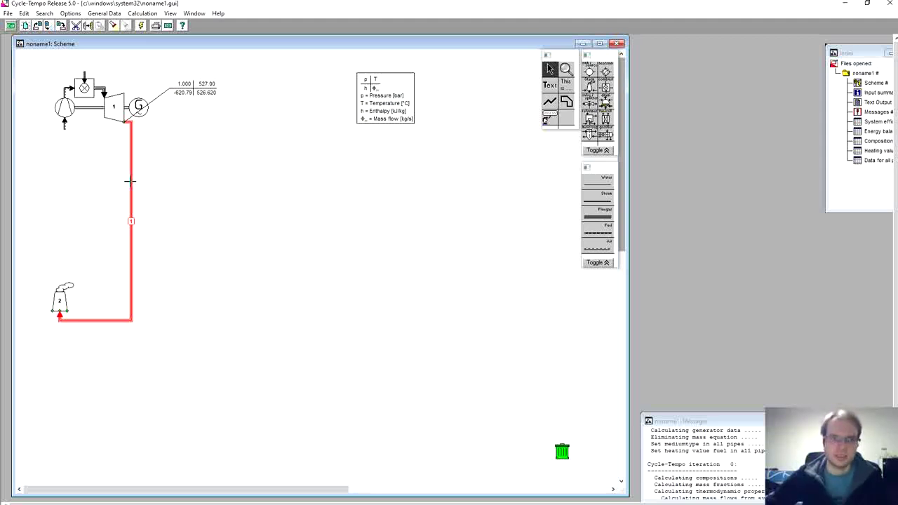
click(547, 119)
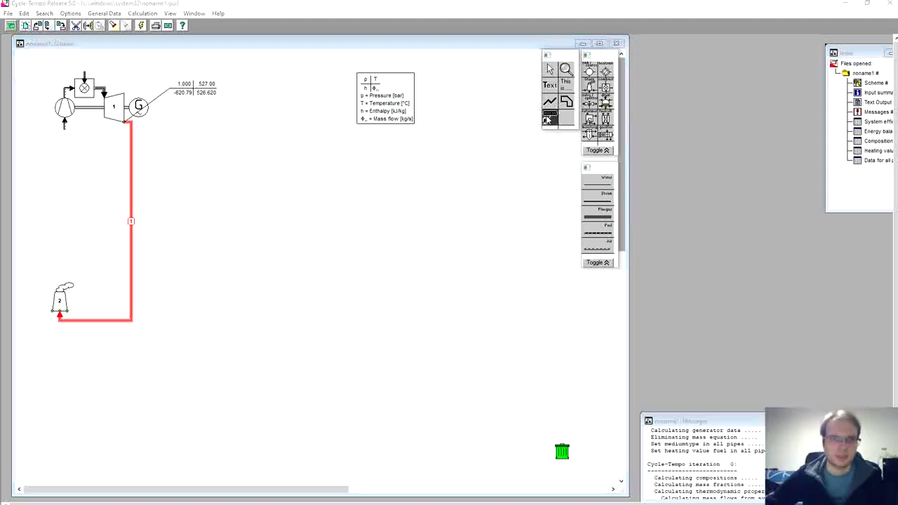
click(118, 96)
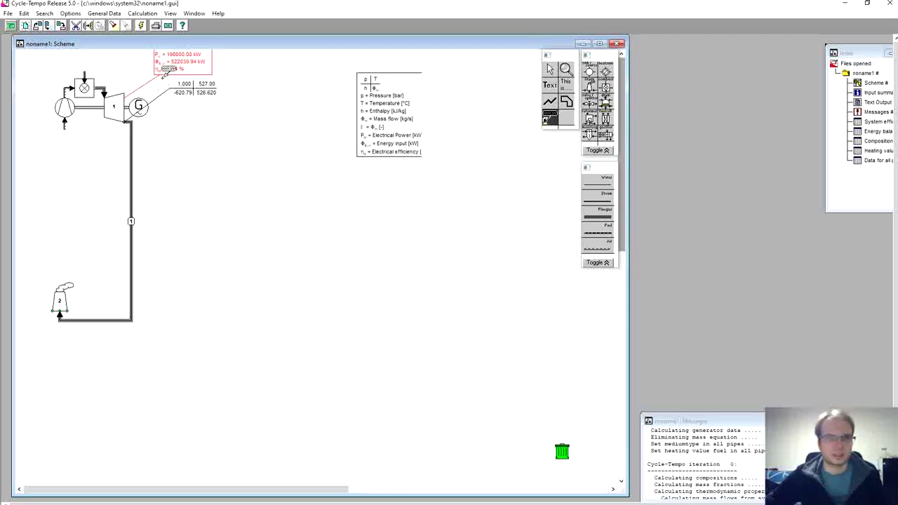
drag(188, 84, 209, 117)
drag(181, 66, 207, 80)
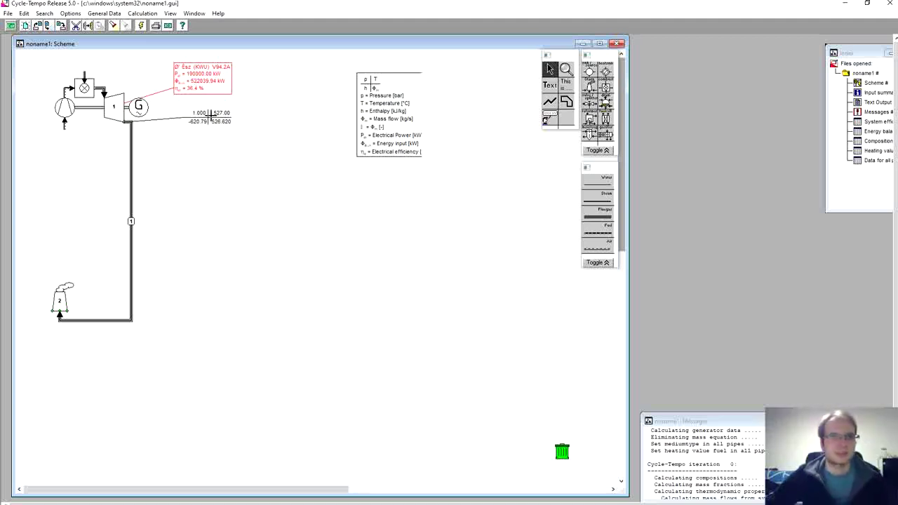
Delete the flue gas pipe between gas turbine and stack, and place two heat exchangers one below the other under the turbine.
click(131, 172)
key(Delete)
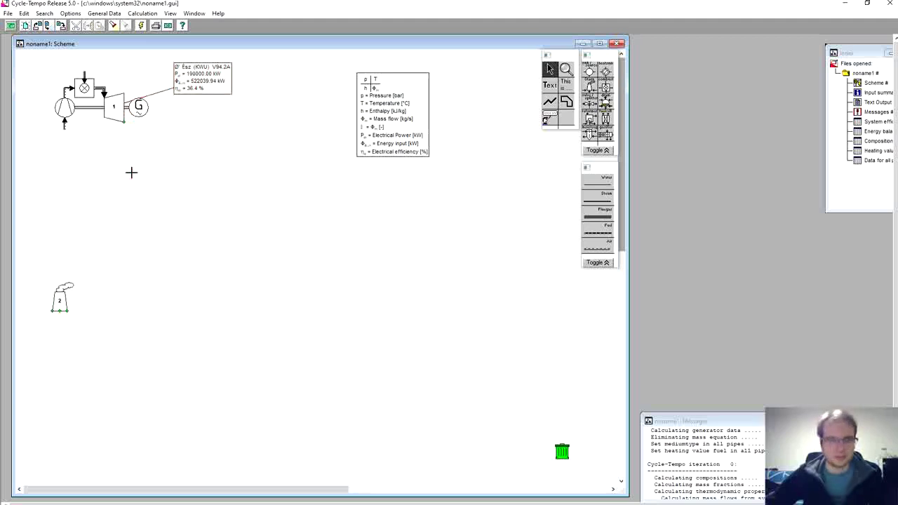
click(600, 152)
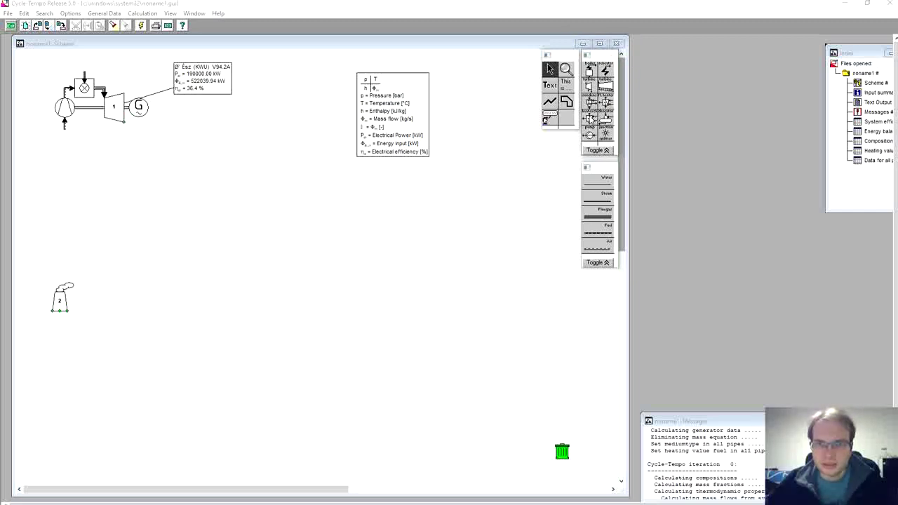
click(590, 118)
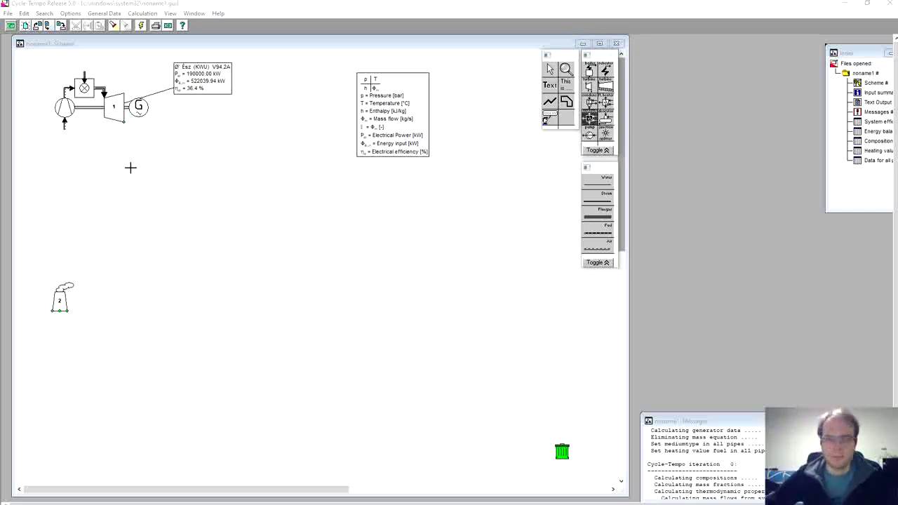
click(124, 155)
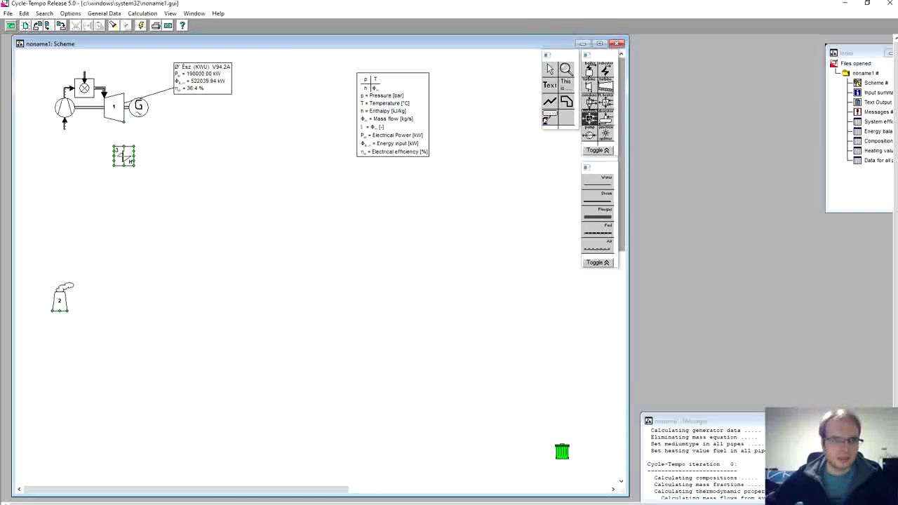
click(118, 224)
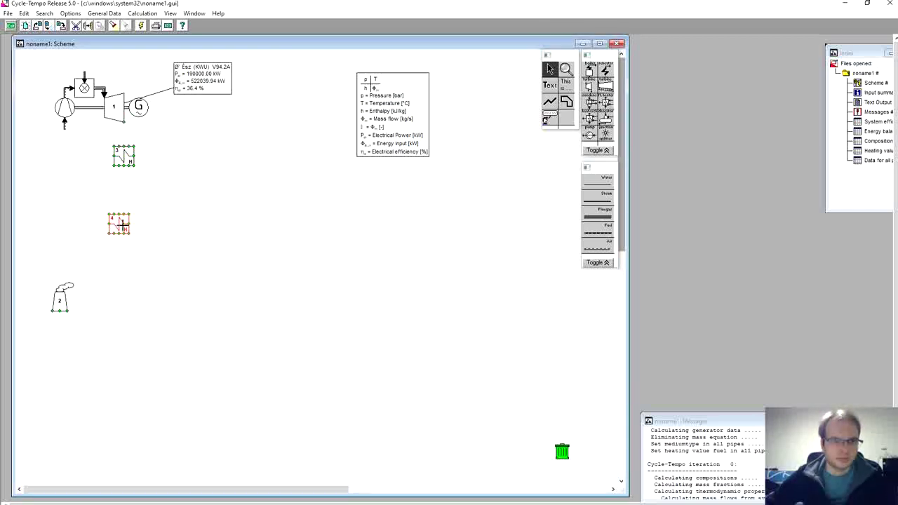
Align heat exchanger 4 under heat exchanger 3, and draw flue gas pipes from the gas turbine through both exchangers to the stack.
drag(123, 224, 127, 225)
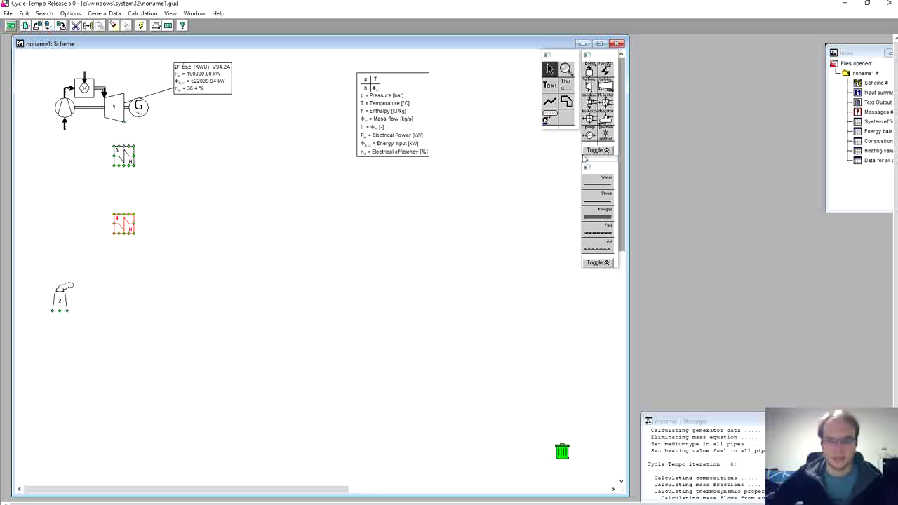
click(600, 221)
click(600, 221)
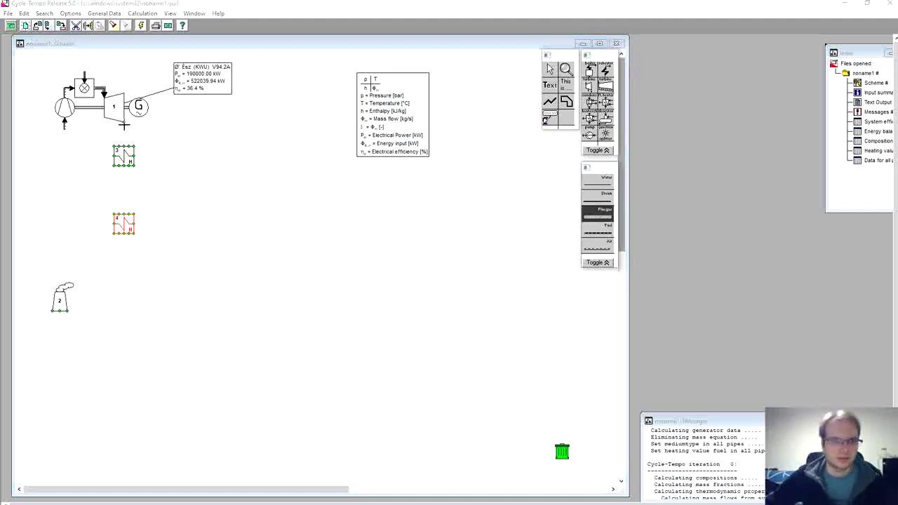
click(123, 125)
click(126, 149)
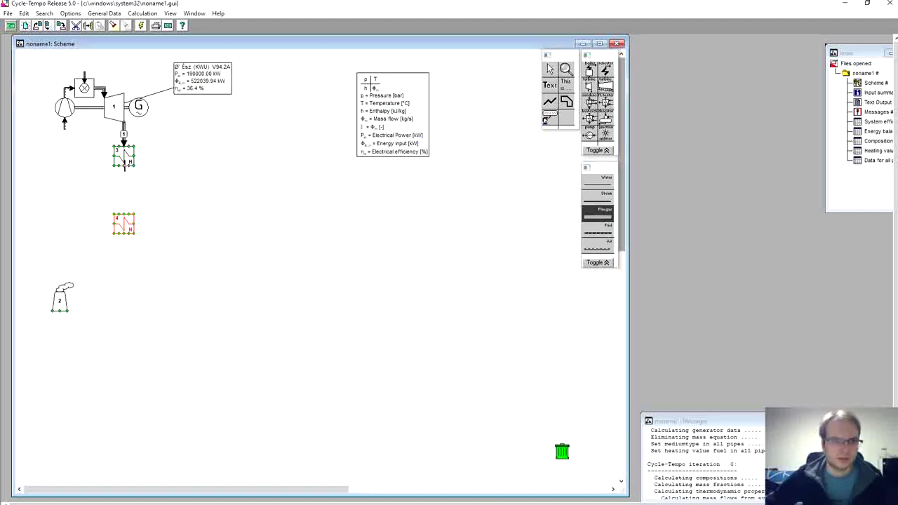
click(124, 166)
click(124, 214)
click(127, 237)
click(62, 317)
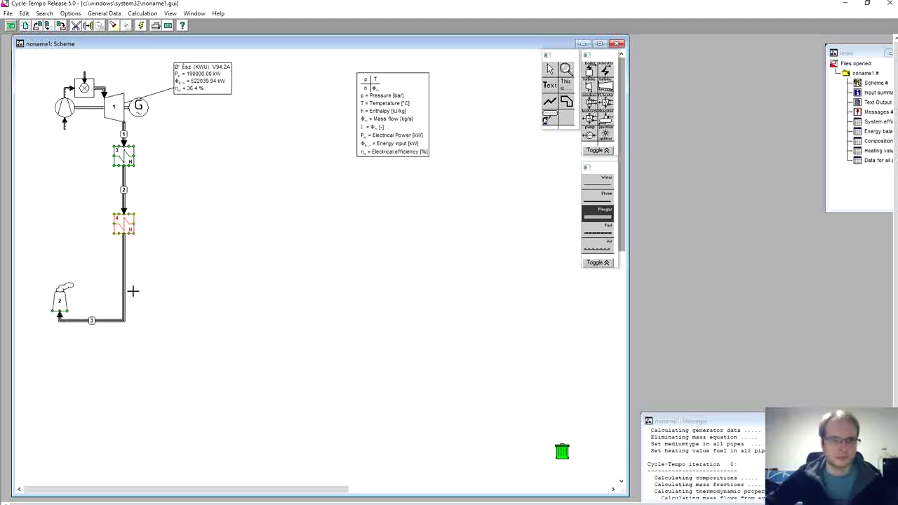
right_click(173, 242)
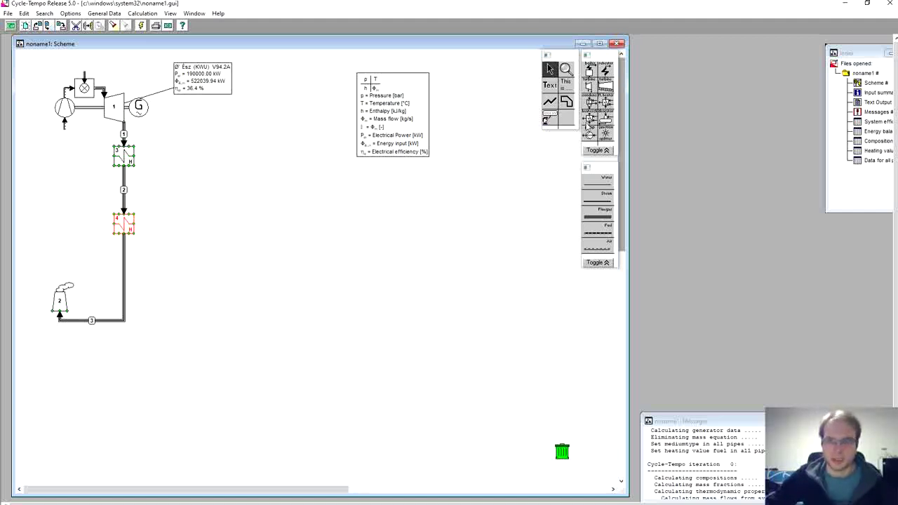
Place a steam turbine to the right of heat exchanger 3, and route a steam pipe from the exchanger's left side over to the turbine inlet.
click(589, 86)
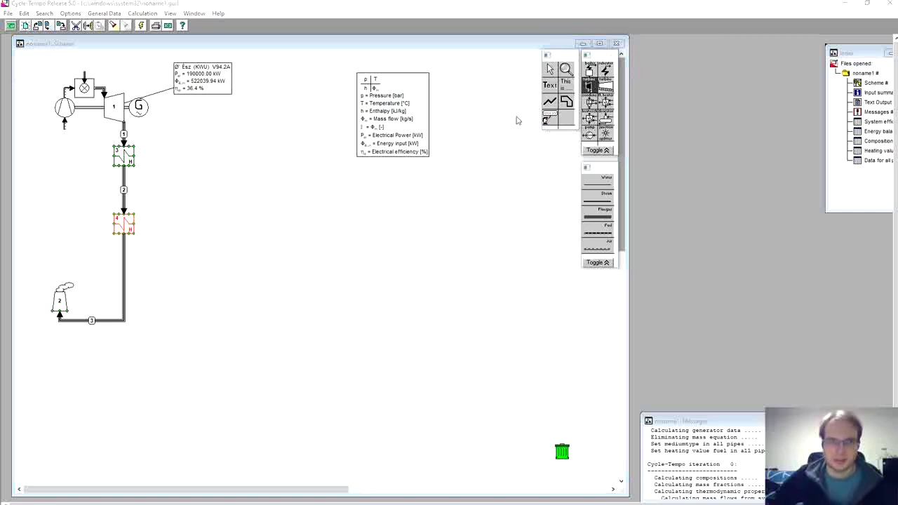
click(288, 147)
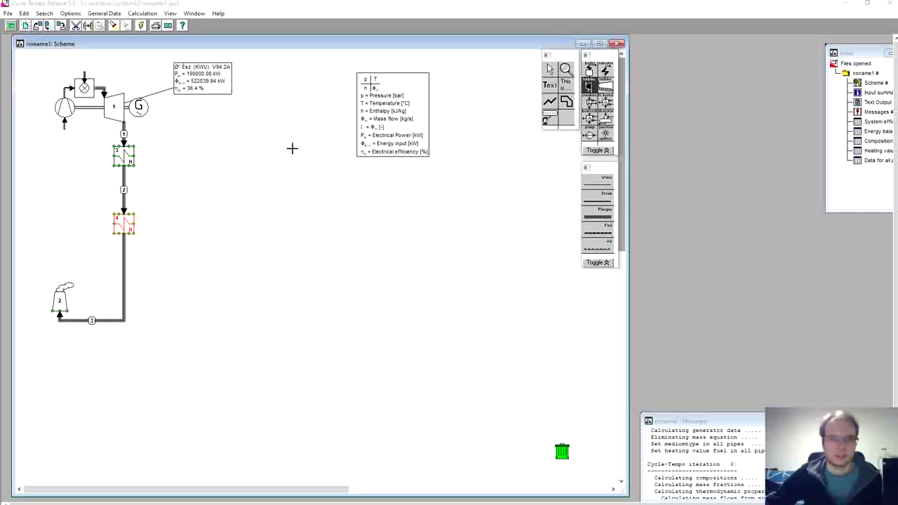
click(598, 198)
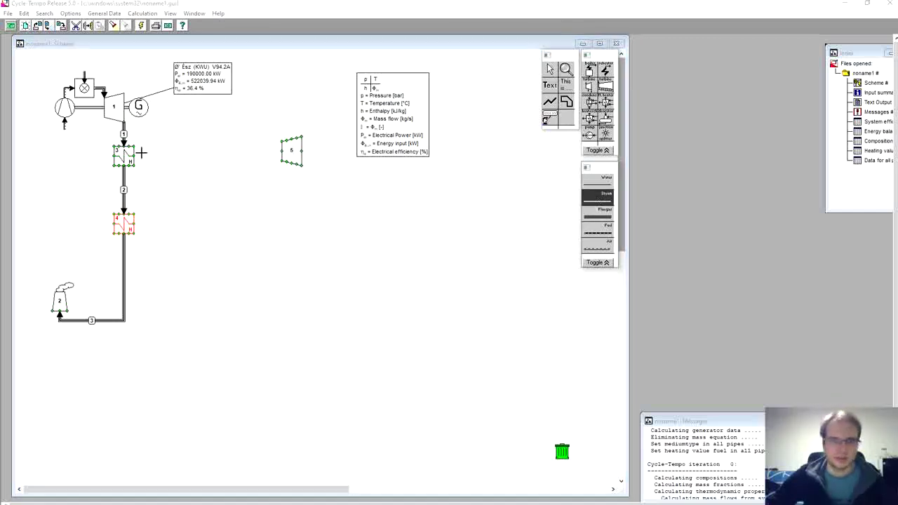
click(114, 157)
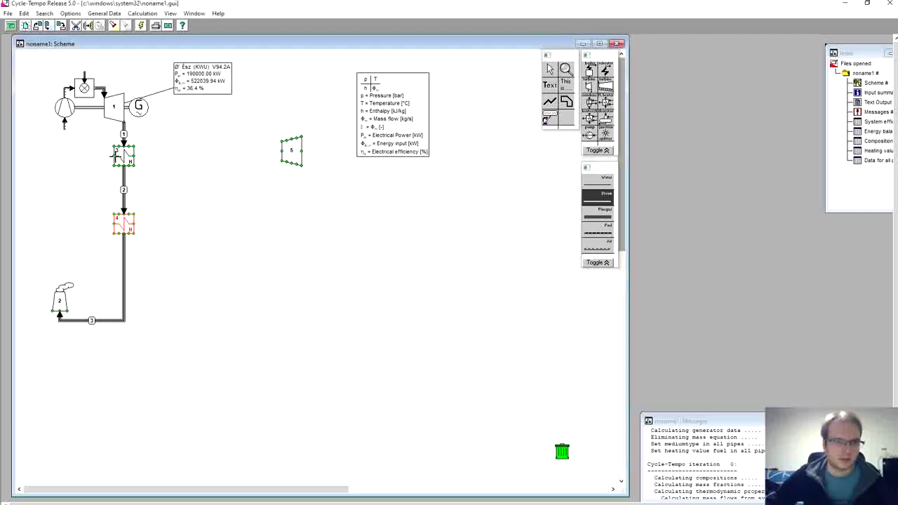
click(100, 142)
click(112, 134)
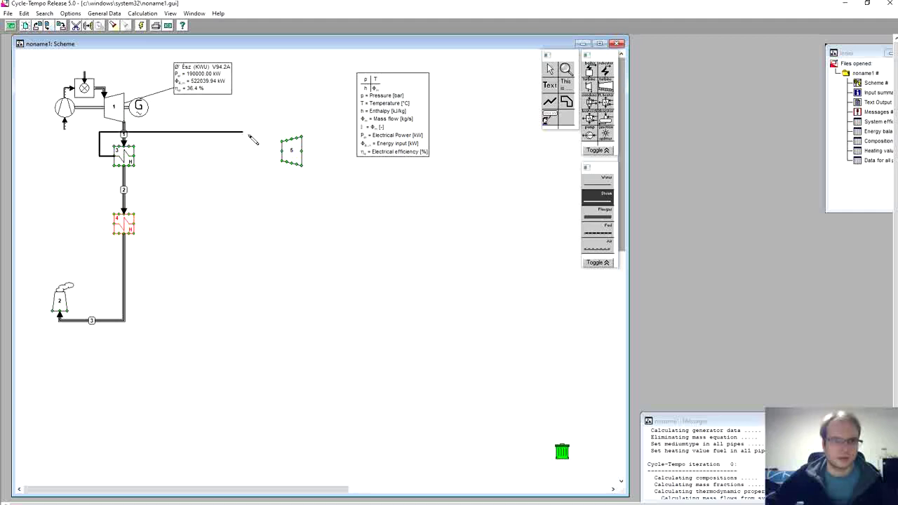
click(282, 132)
click(282, 142)
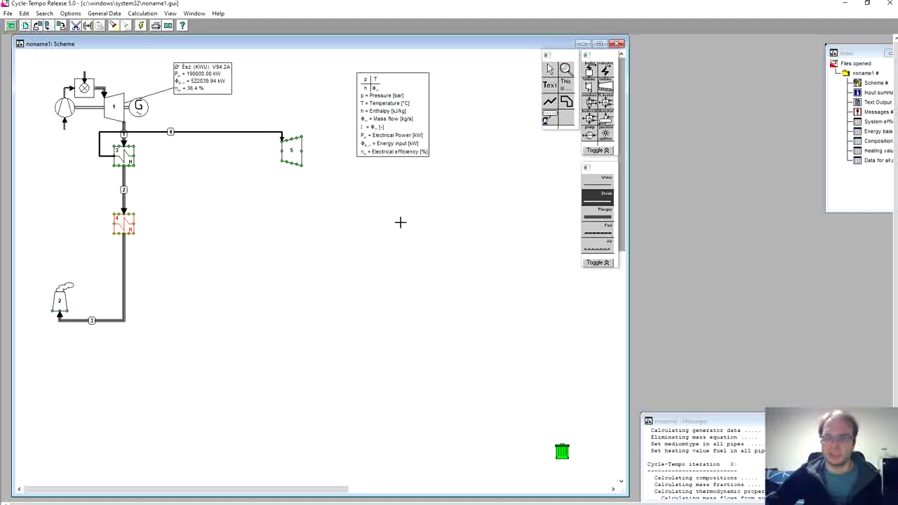
Place a drum to the right of the heat exchangers, at a height between the two.
click(600, 151)
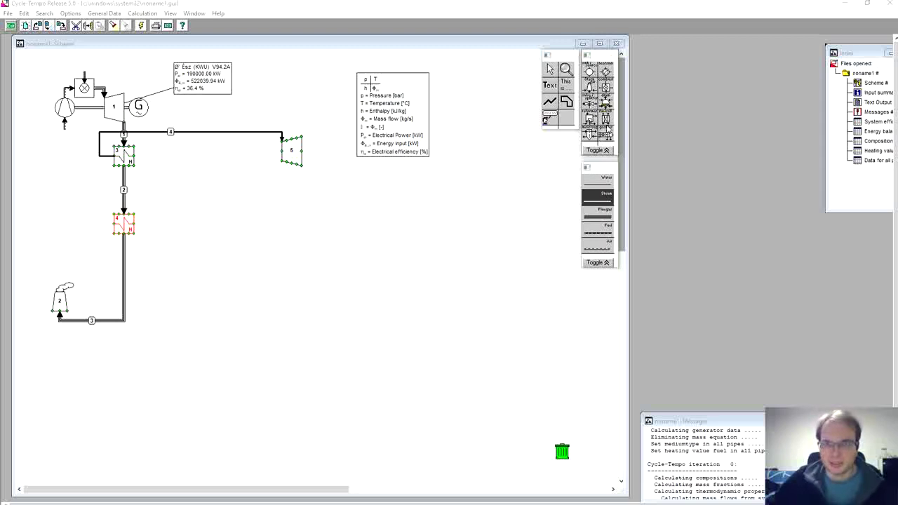
click(606, 102)
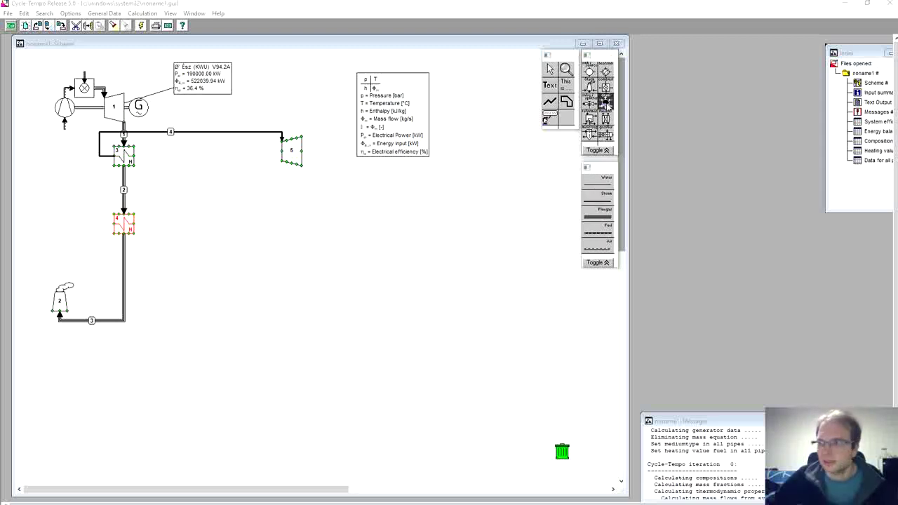
click(202, 204)
right_click(202, 204)
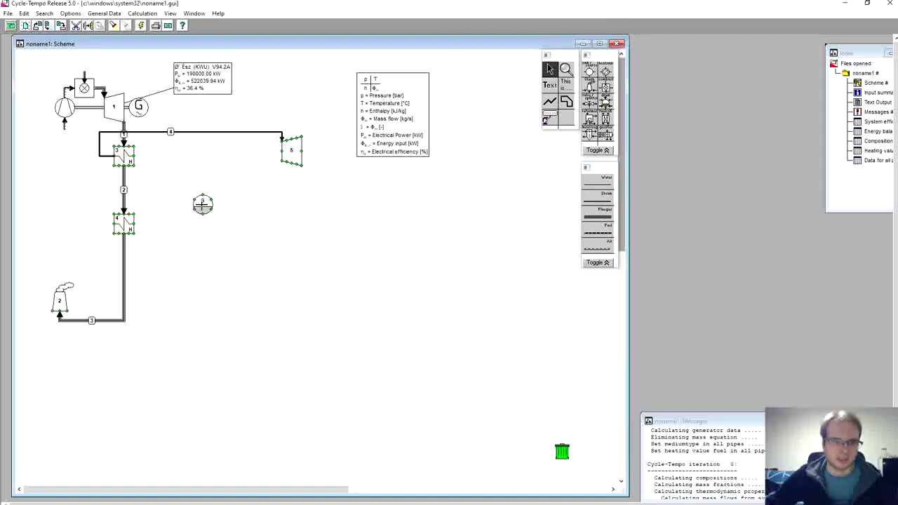
drag(202, 204, 183, 203)
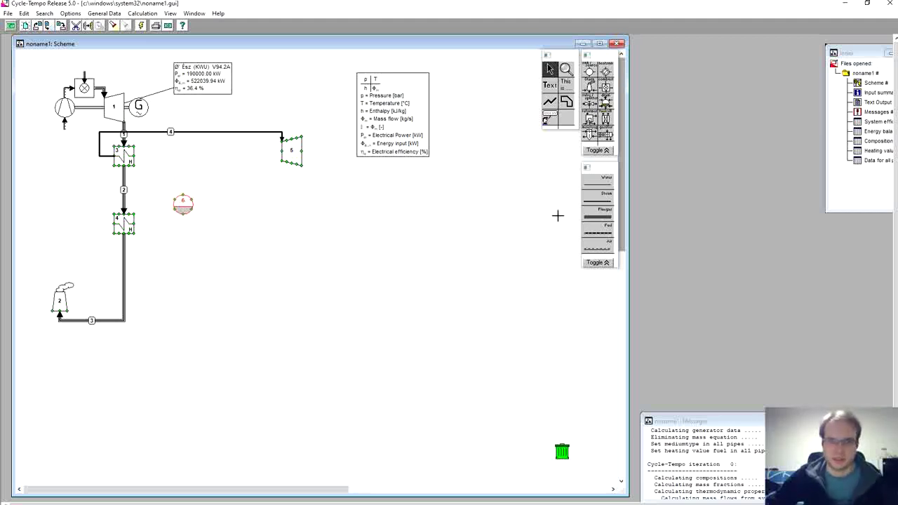
Draw a water pipe from the drum's bottom to the right side of heat exchanger 4, and move the drum slightly up.
click(590, 189)
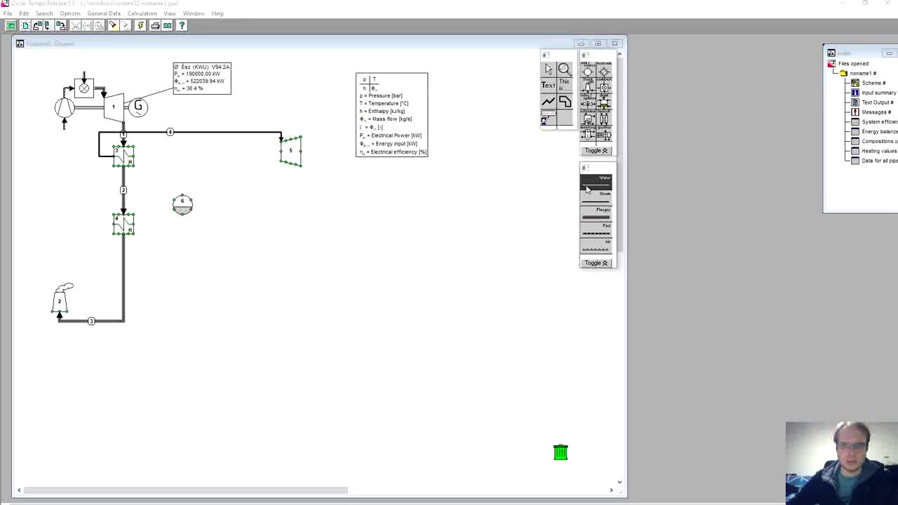
click(183, 217)
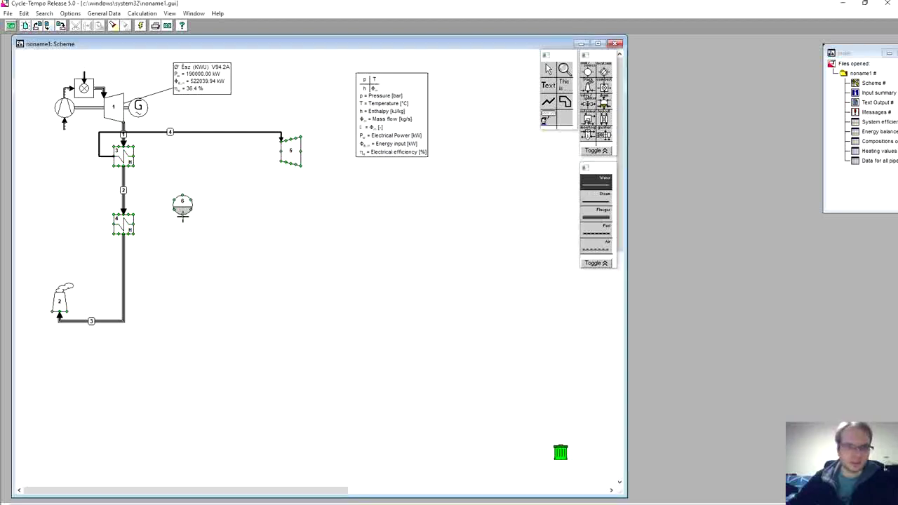
click(137, 226)
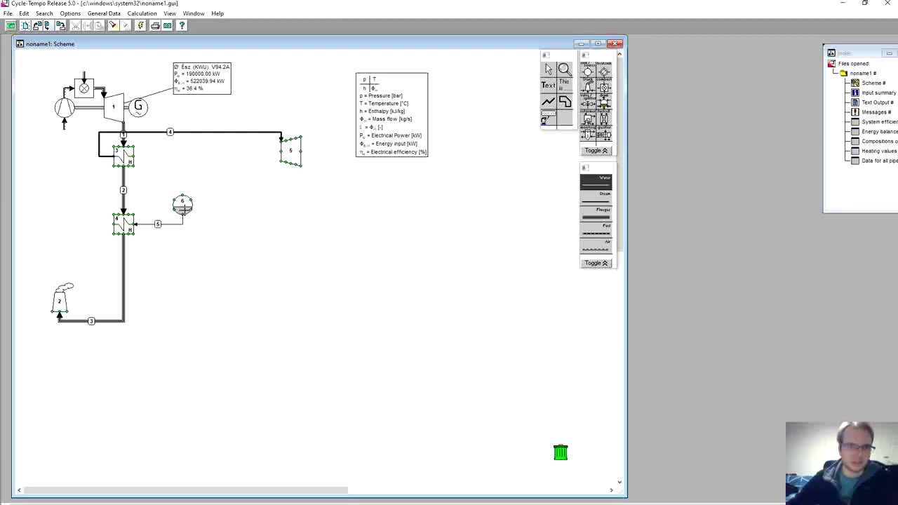
right_click(189, 210)
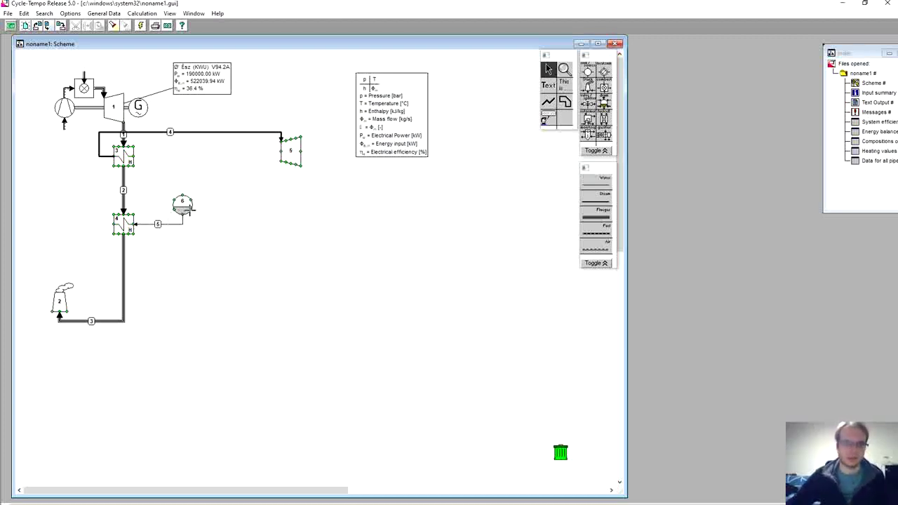
drag(189, 208, 190, 199)
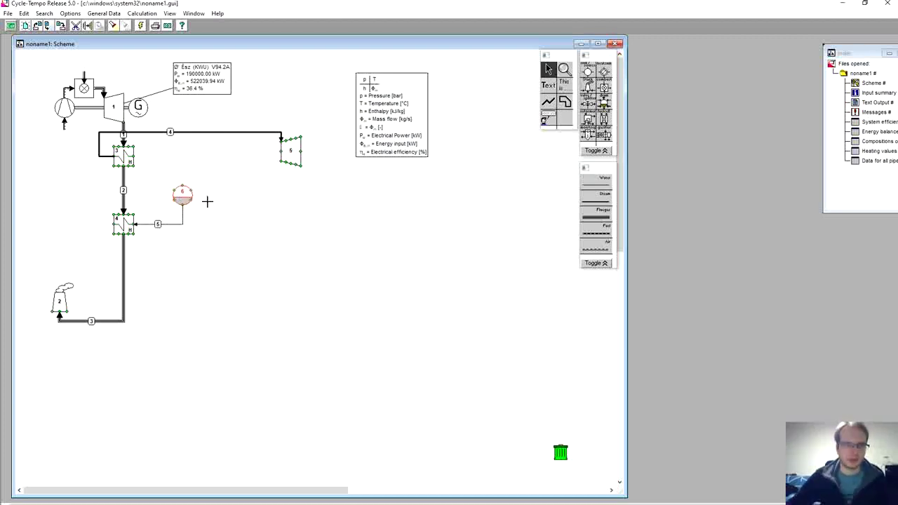
Draw a steam pipe from the left side of heat exchanger 4 back to the lower left inlet of the drum.
click(598, 196)
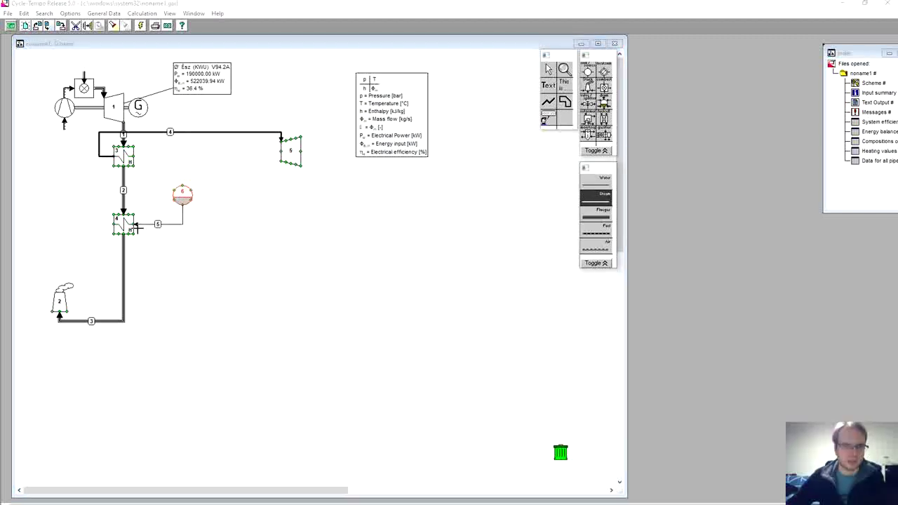
click(114, 223)
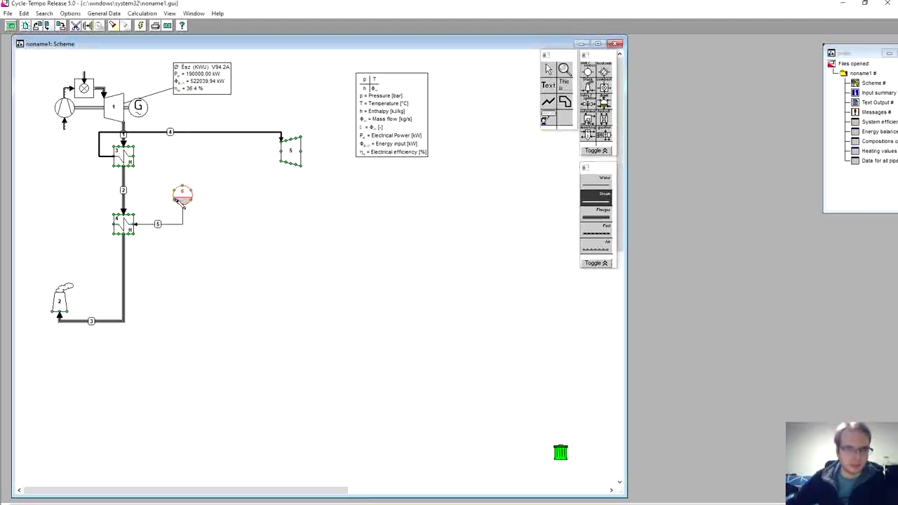
click(176, 201)
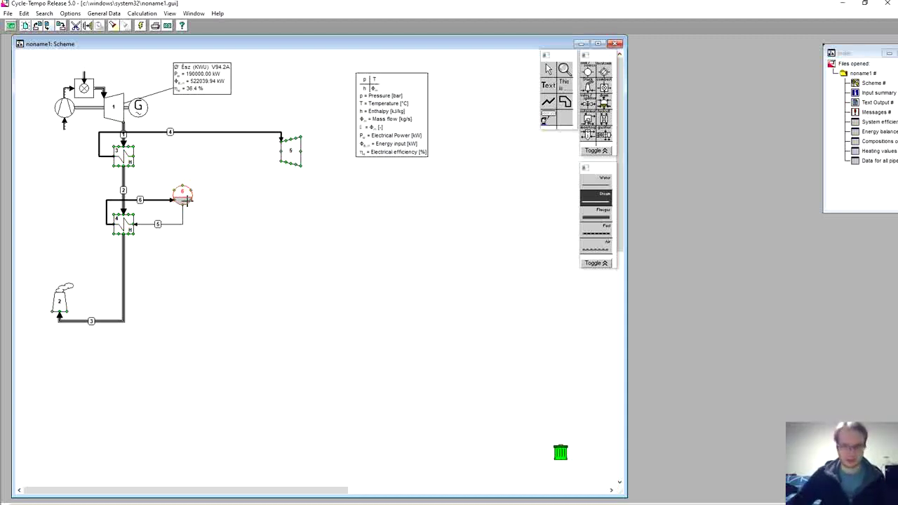
Switch to Reference Guide.pdf in Acrobat Reader, examine the drum's main and circulating flow connections in section 2.16, and return to the Cycle-Tempo scheme.
key(alt+Tab)
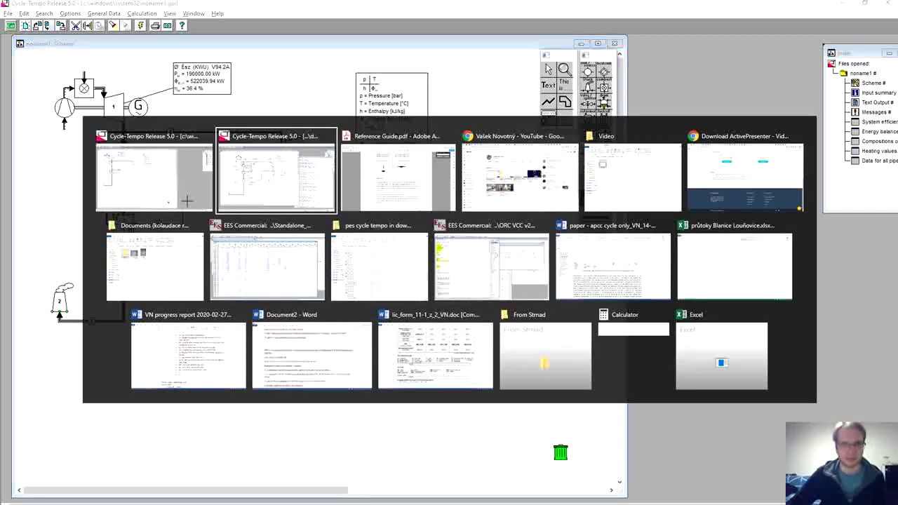
key(alt+Tab)
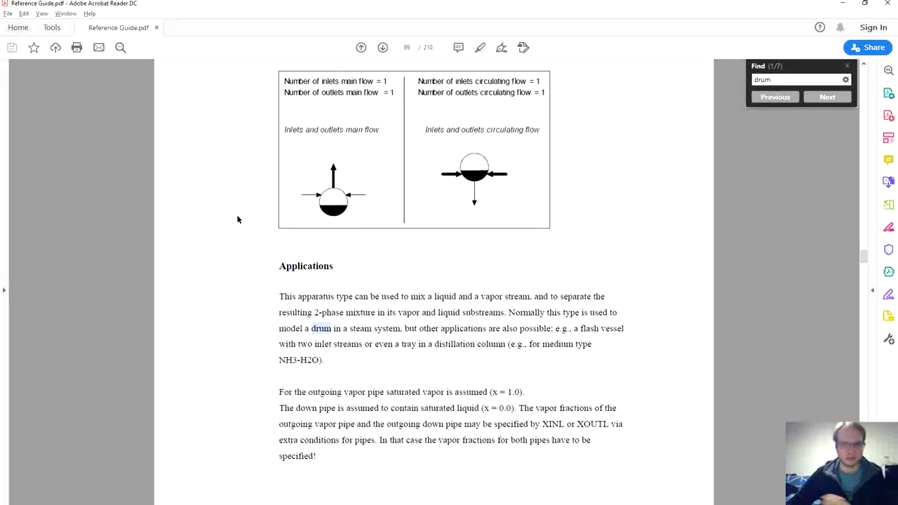
scroll(237, 220, up, 3)
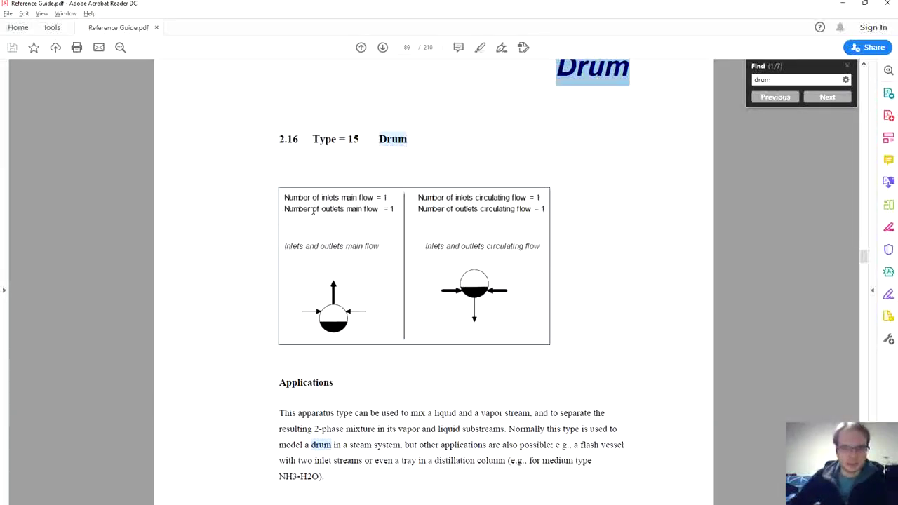
click(314, 211)
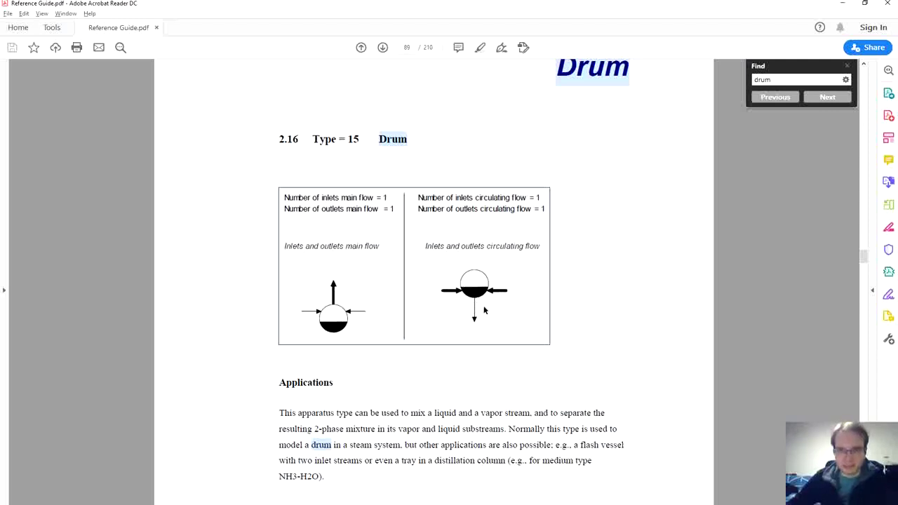
click(843, 6)
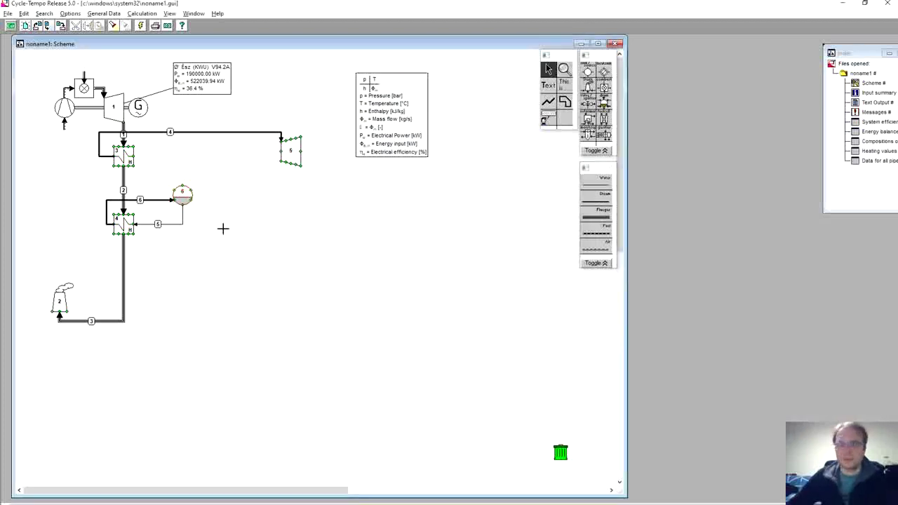
Draw a steam pipe from the top of the drum to the right side of heat exchanger 3.
click(602, 203)
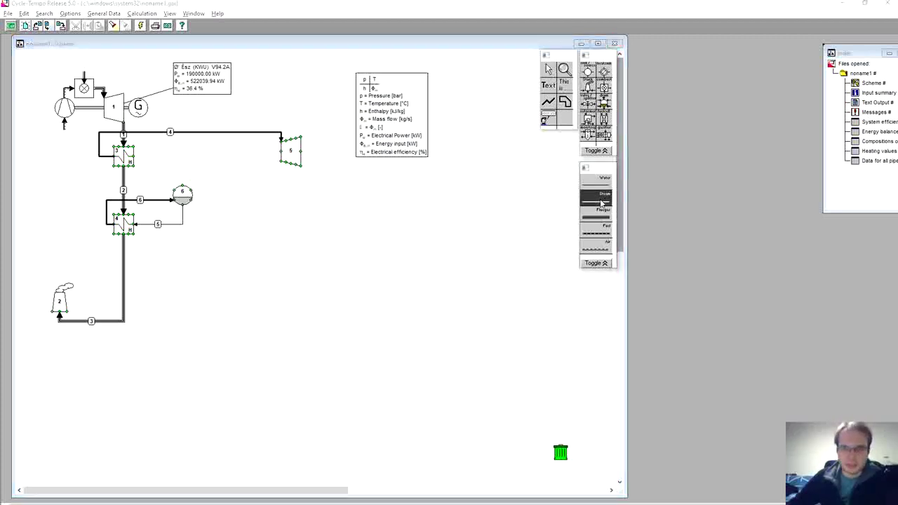
click(183, 193)
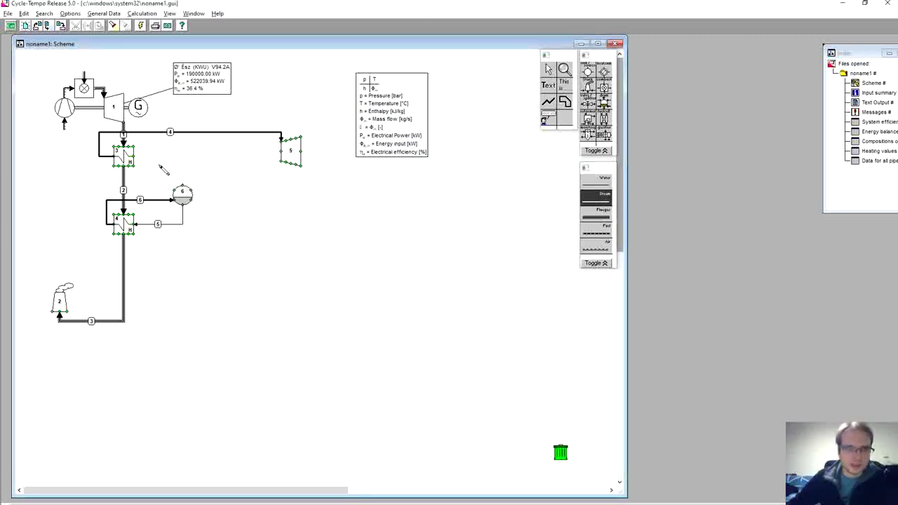
click(140, 162)
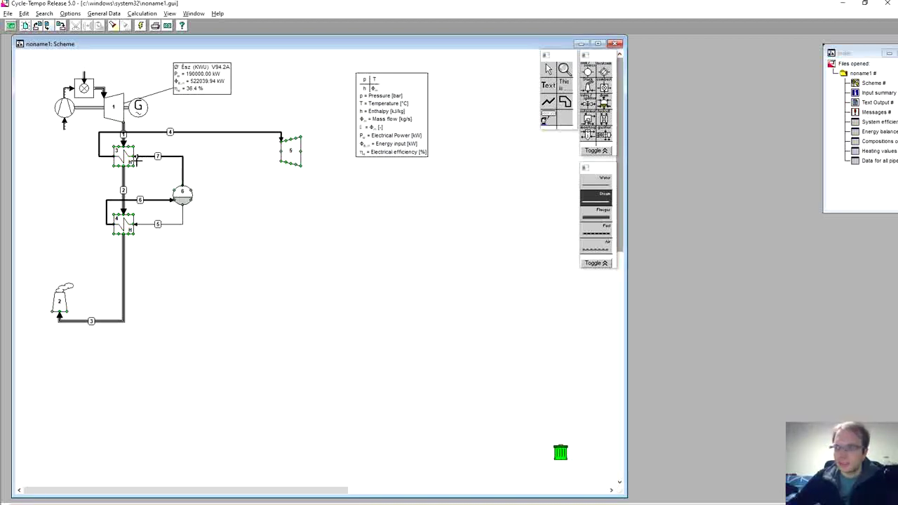
Place a condenser below the steam turbine.
click(603, 151)
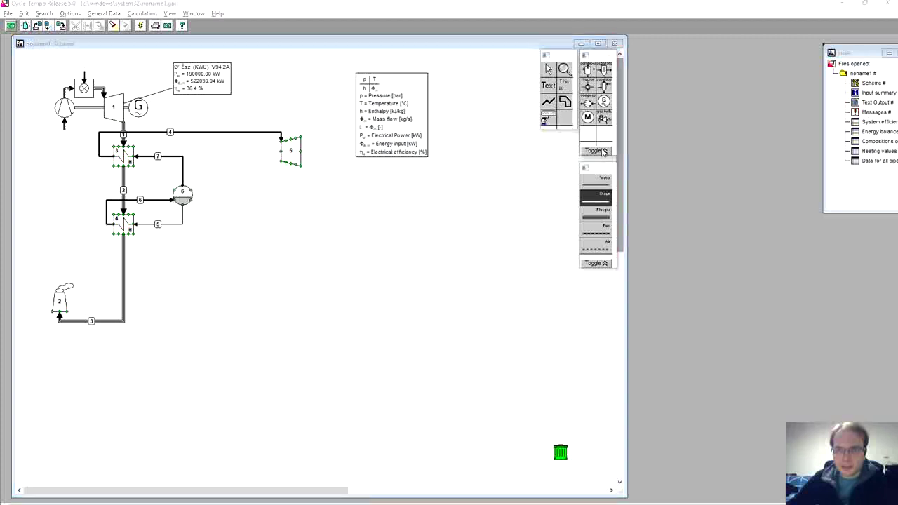
click(603, 152)
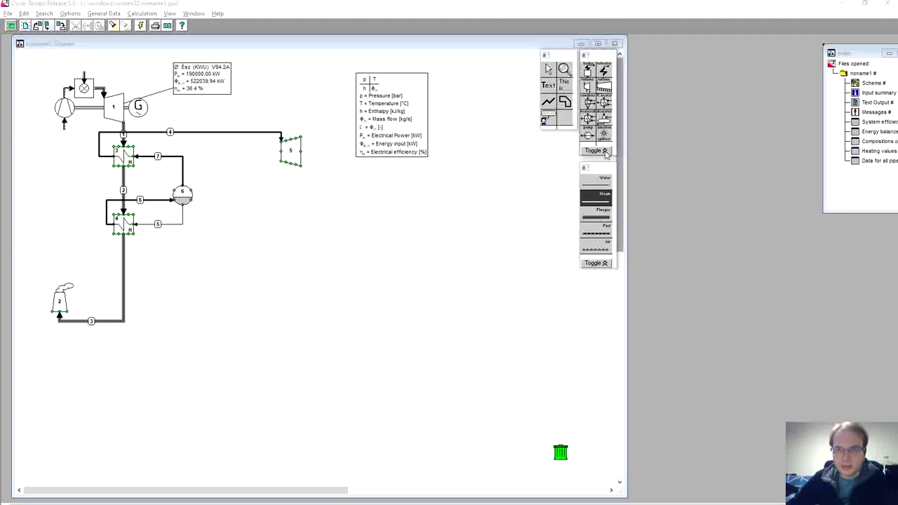
click(588, 102)
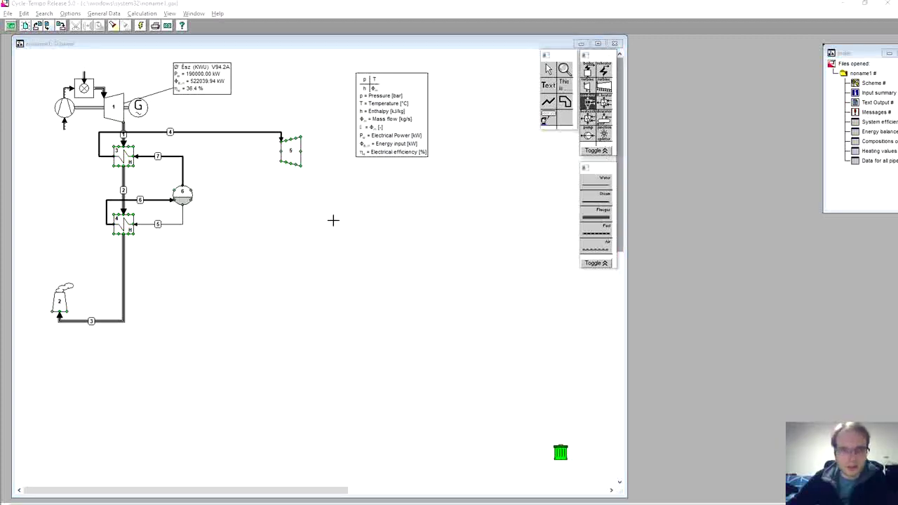
click(306, 239)
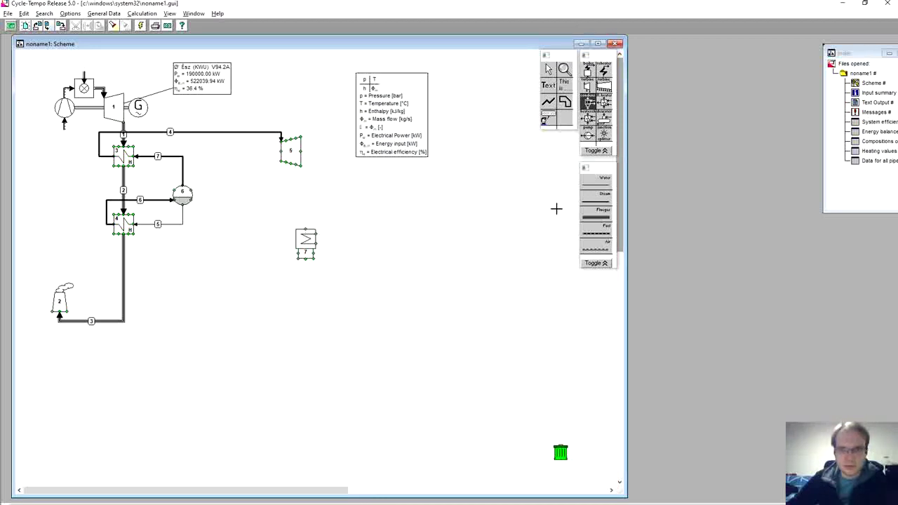
Place a sink/source apparatus to the right of the condenser.
click(596, 151)
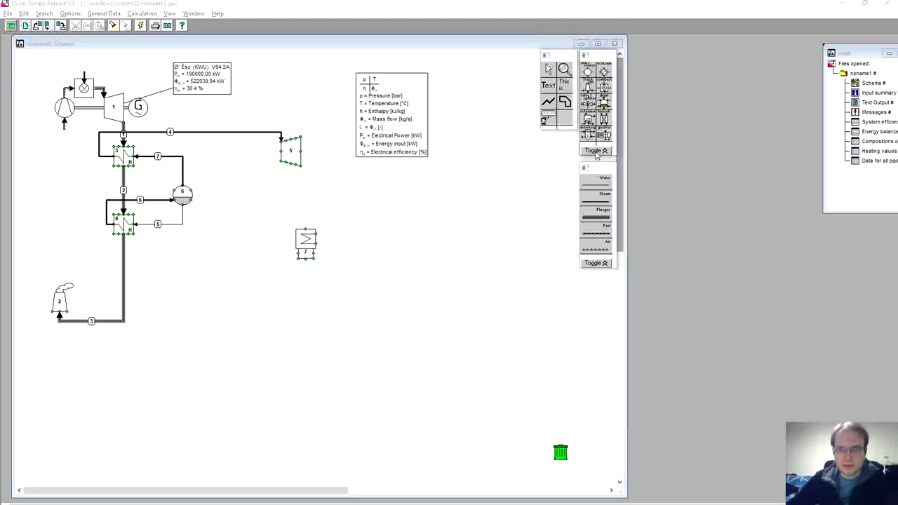
click(588, 71)
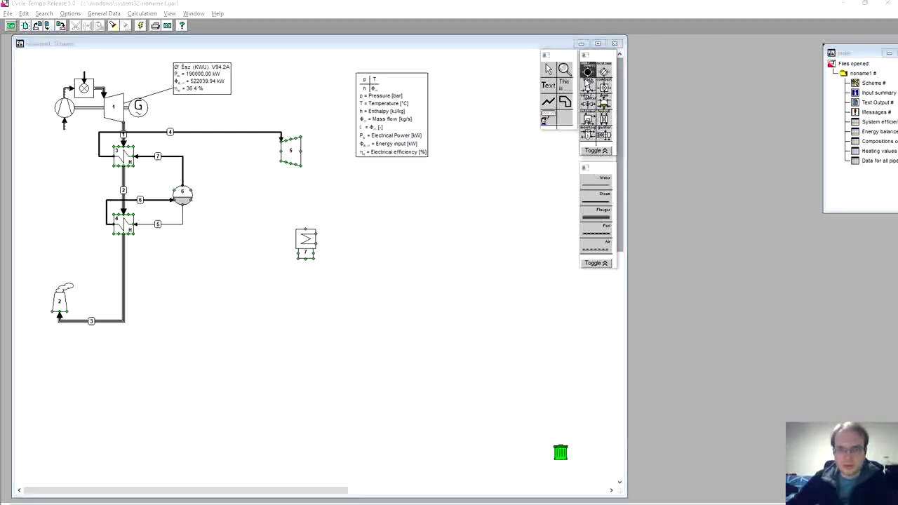
click(385, 241)
Connect the sink/source and the condenser with a water supply pipe into the condenser and a water return pipe back.
click(597, 184)
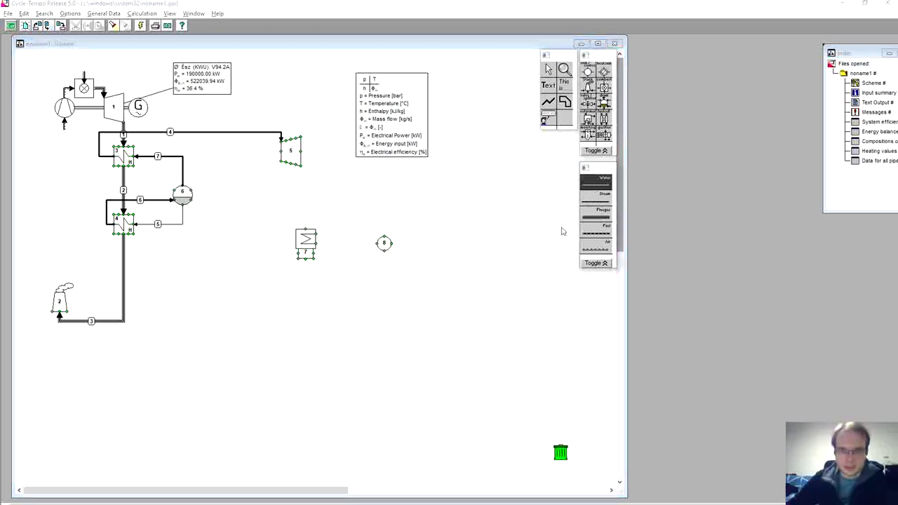
click(379, 252)
click(317, 238)
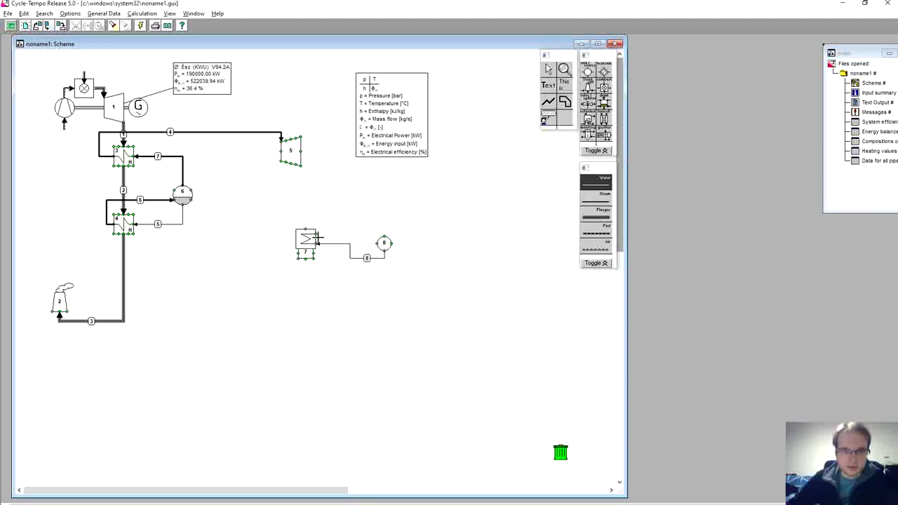
click(386, 238)
click(386, 240)
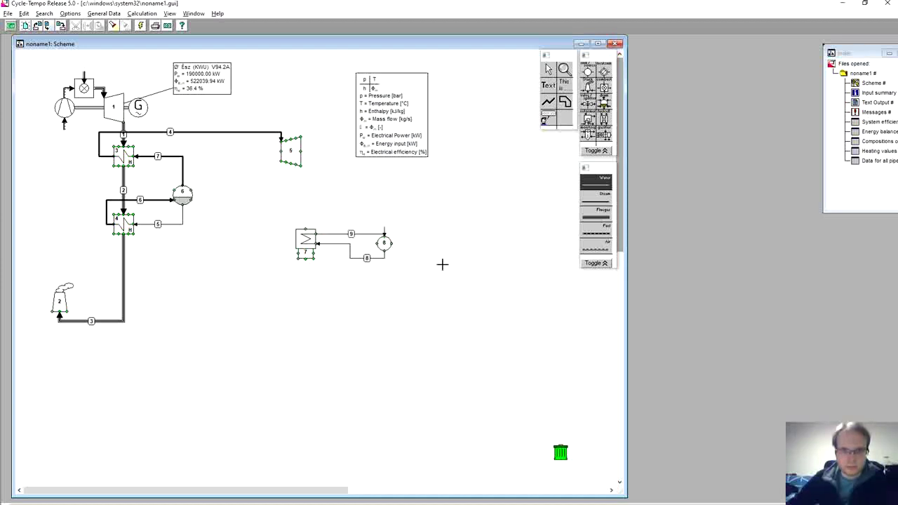
key(Escape)
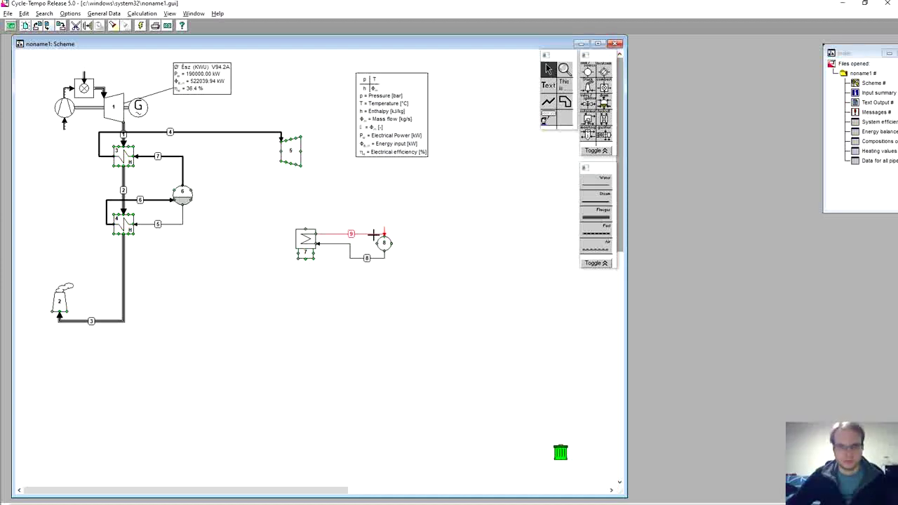
Reroute the cooling-water return pipe so it runs above the sink/source and enters it from the top.
click(351, 234)
drag(351, 234, 382, 223)
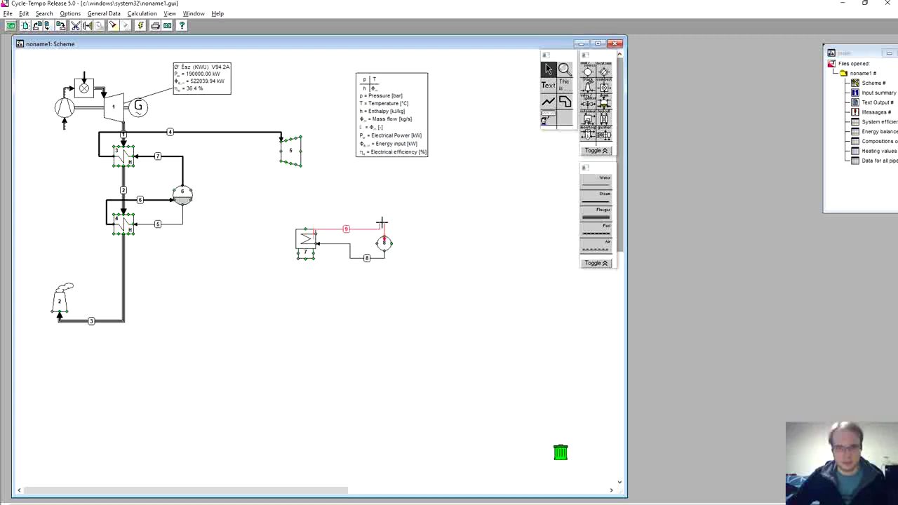
click(469, 239)
Align the condenser under the steam turbine's exhaust and draw a steam pipe from the turbine down to it.
click(300, 242)
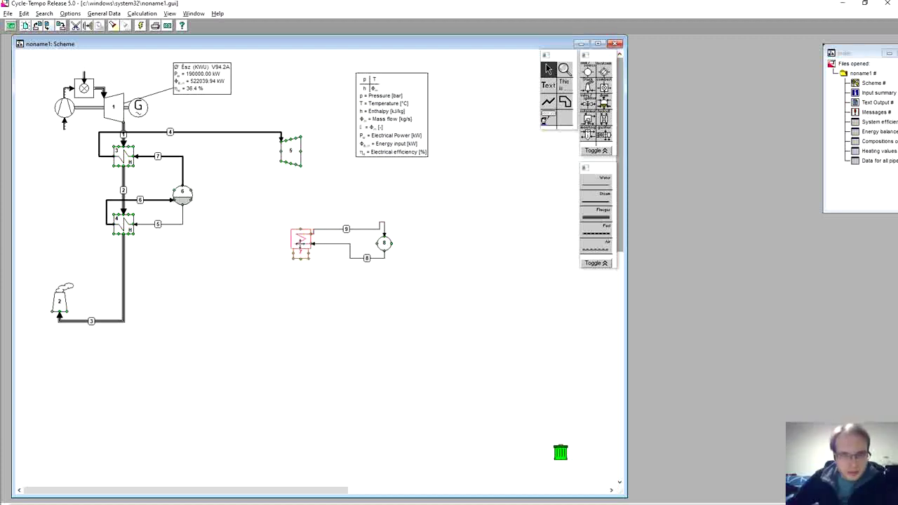
click(608, 200)
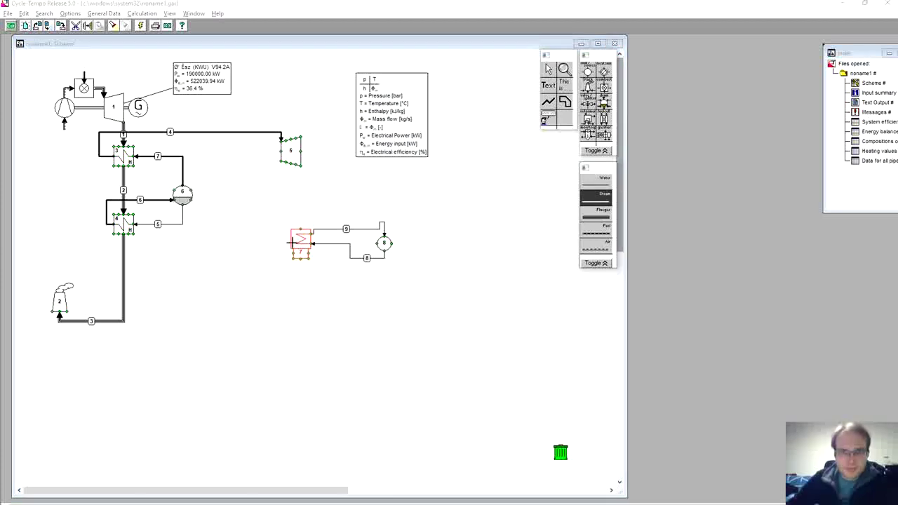
click(307, 236)
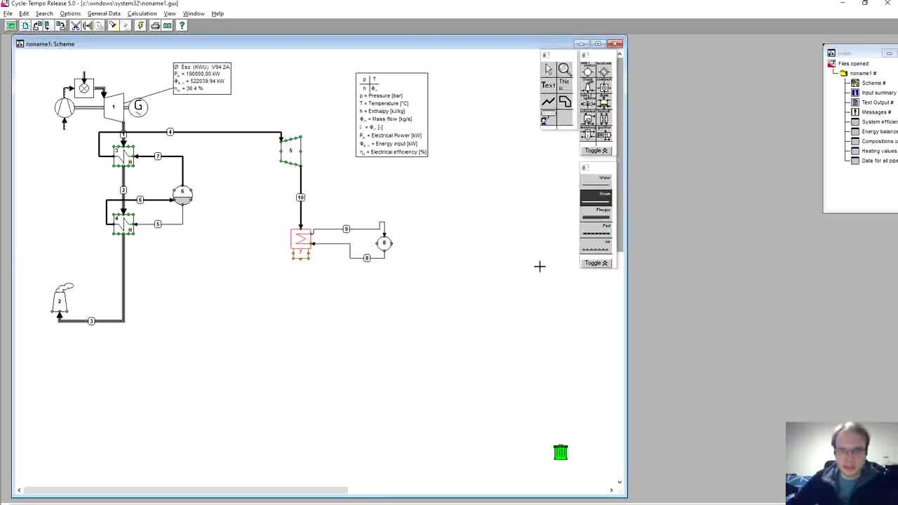
Place a pump directly below the condenser and draw a water pipe from the condenser's bottom to it.
click(604, 151)
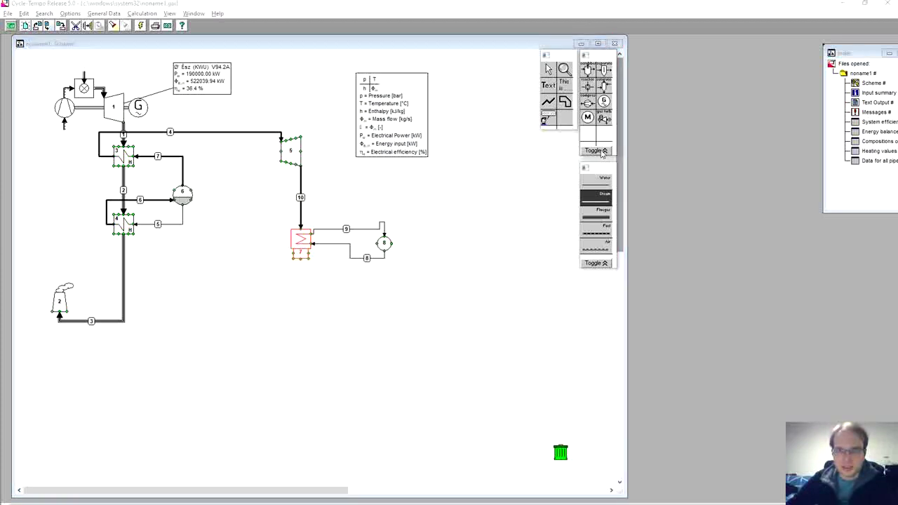
click(604, 151)
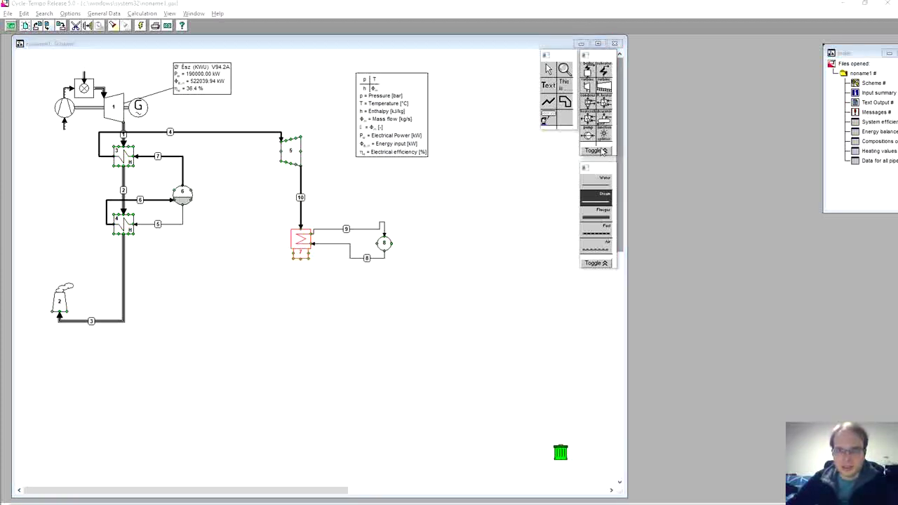
click(589, 136)
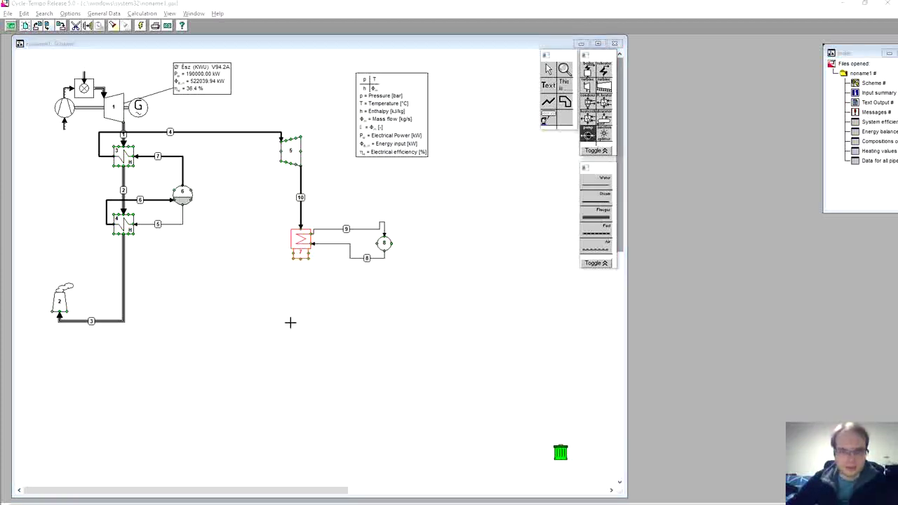
click(249, 306)
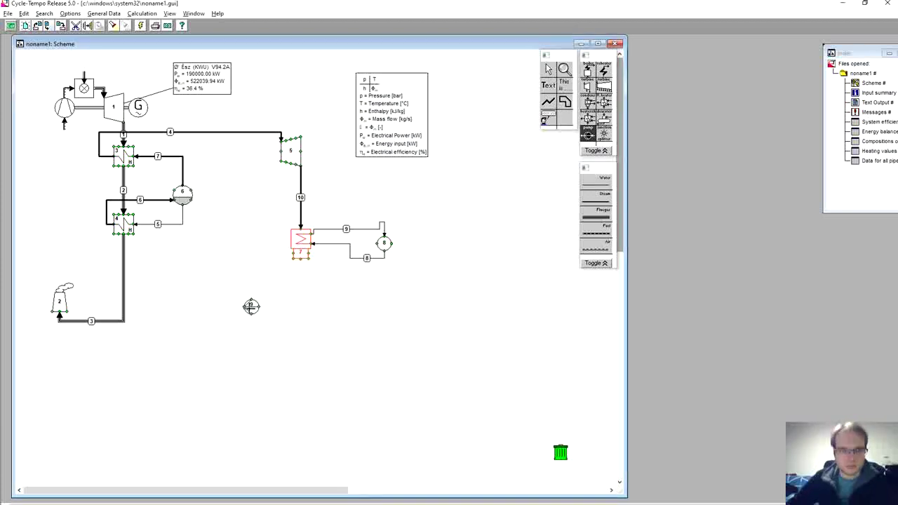
key(Escape)
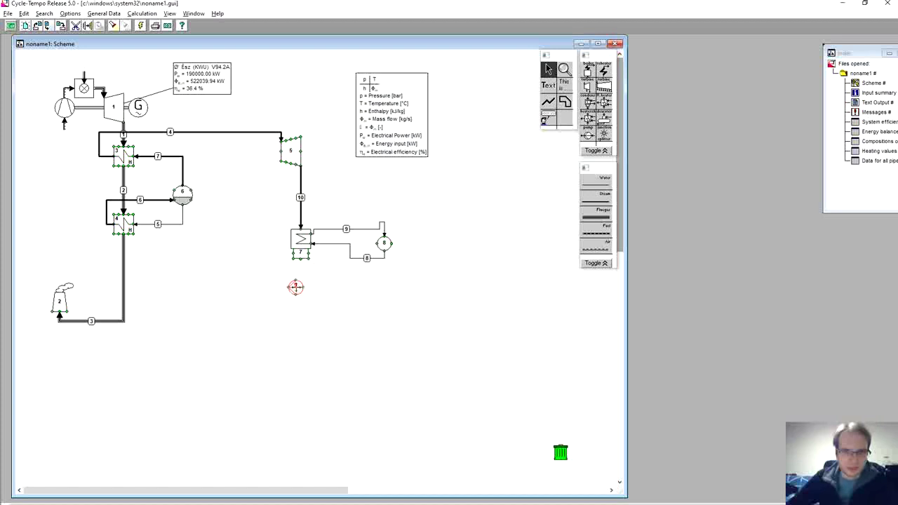
click(300, 286)
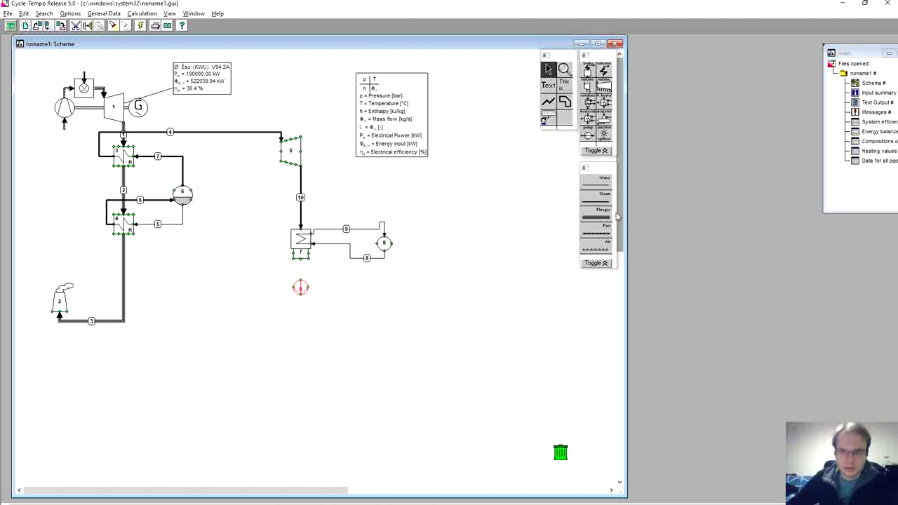
click(597, 184)
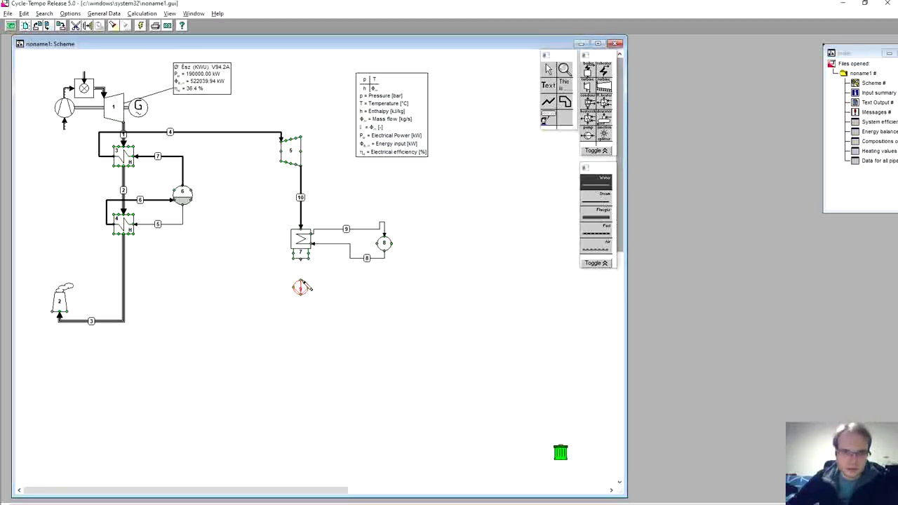
Place a deaerator between the drum and the condenser and draw a water pipe to it from the condensate pump's outlet.
click(604, 121)
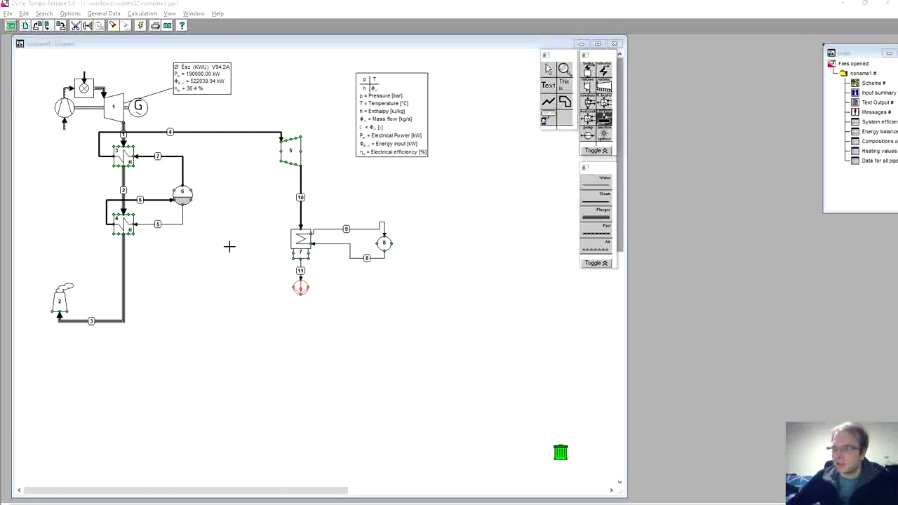
click(229, 247)
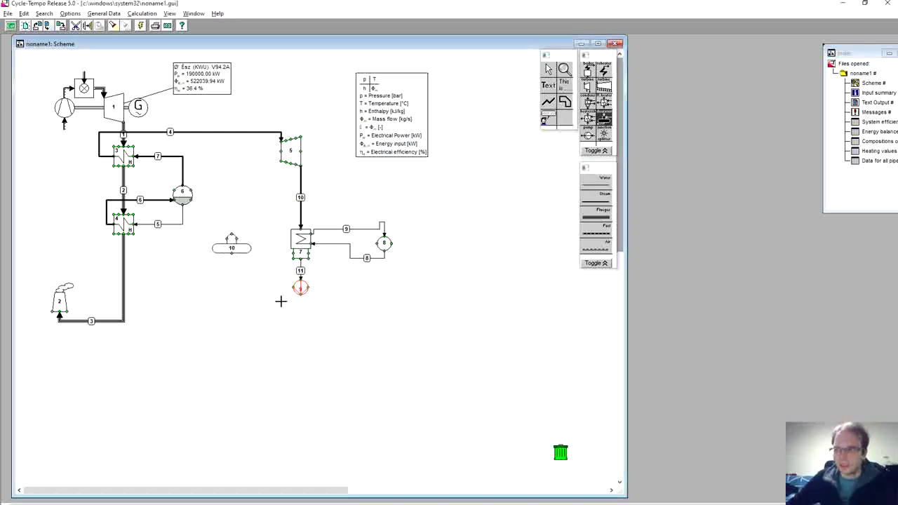
click(596, 198)
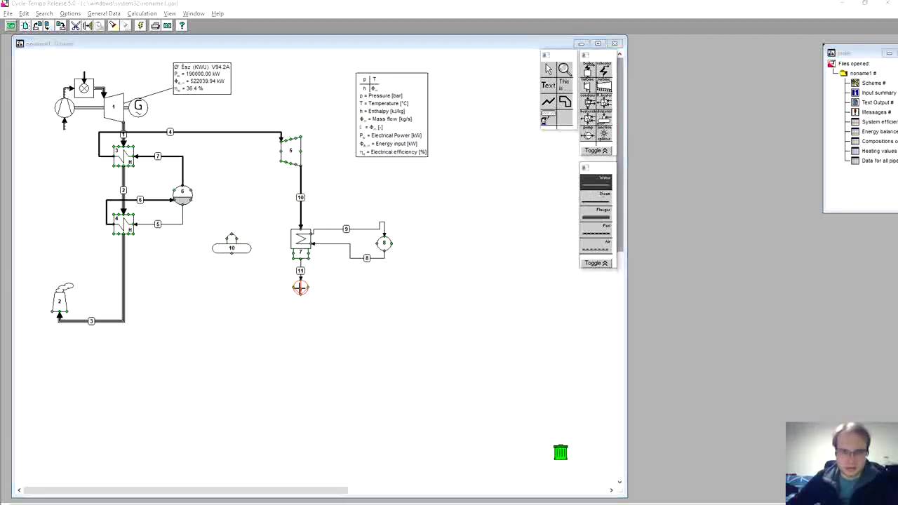
click(300, 296)
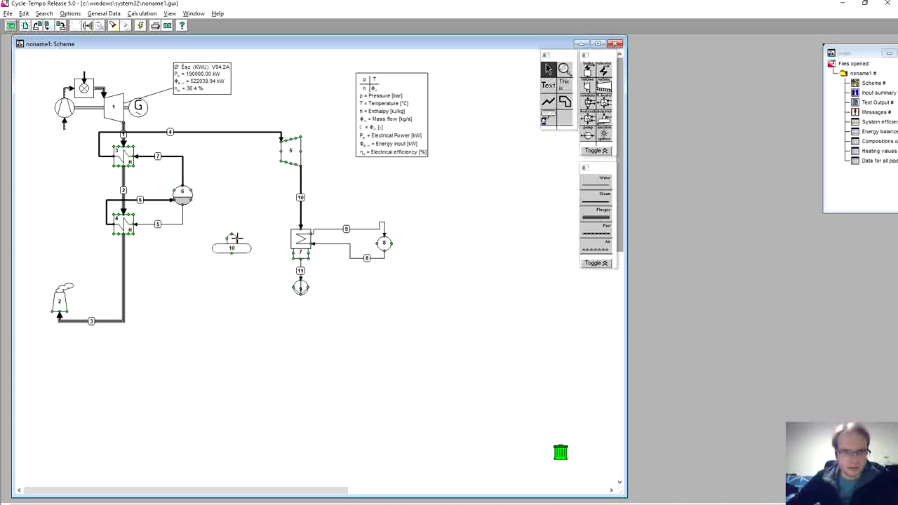
click(597, 182)
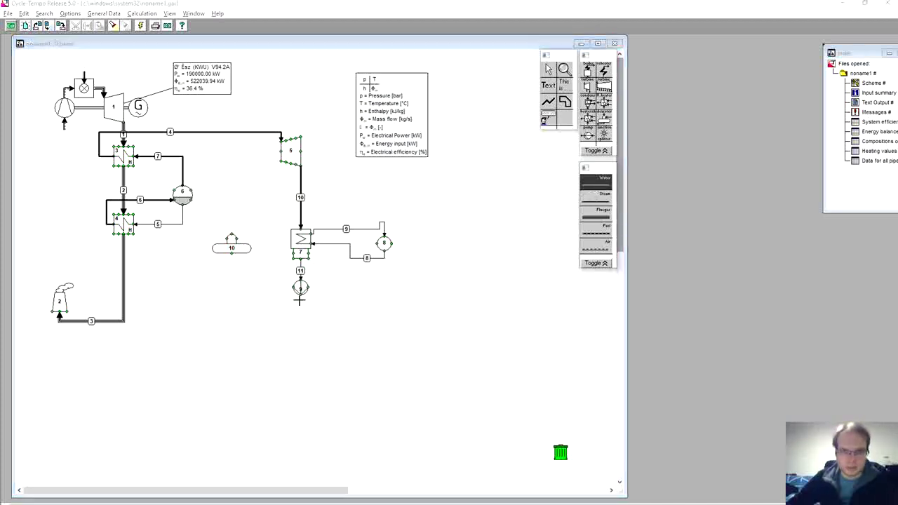
click(299, 296)
click(259, 283)
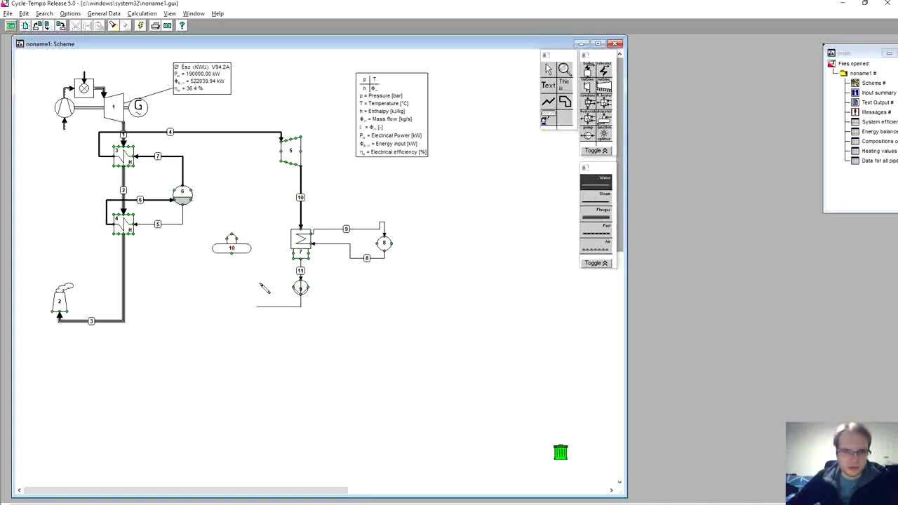
click(275, 250)
click(240, 239)
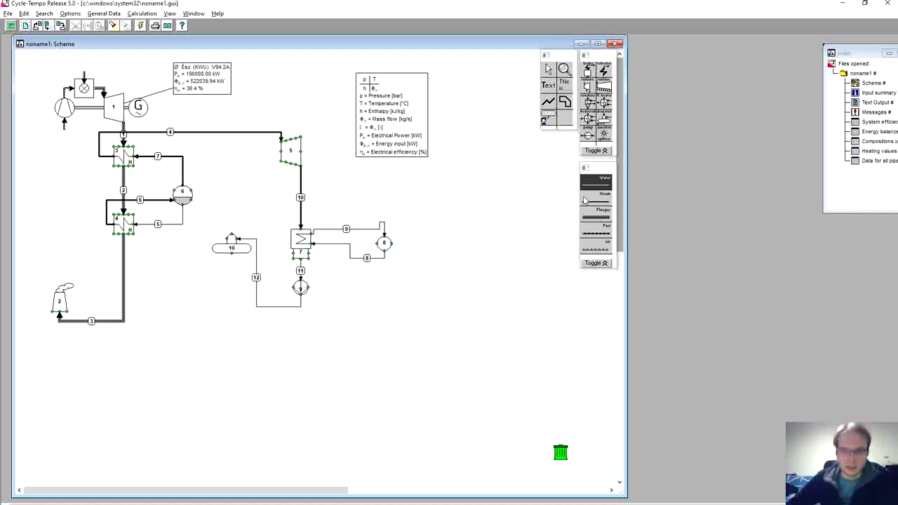
Place a feed pump below the deaerator and draw water pipes from the deaerator to the pump and from the pump to the drum.
click(588, 135)
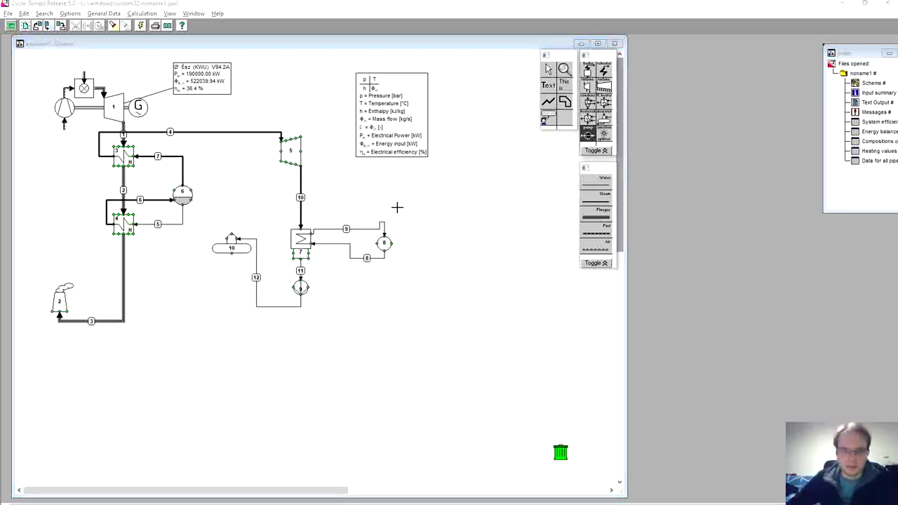
click(203, 275)
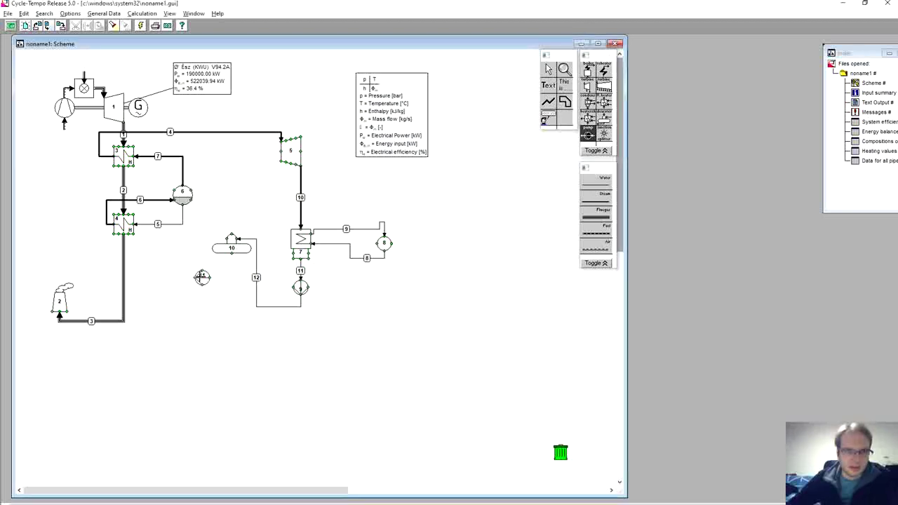
click(608, 183)
click(228, 283)
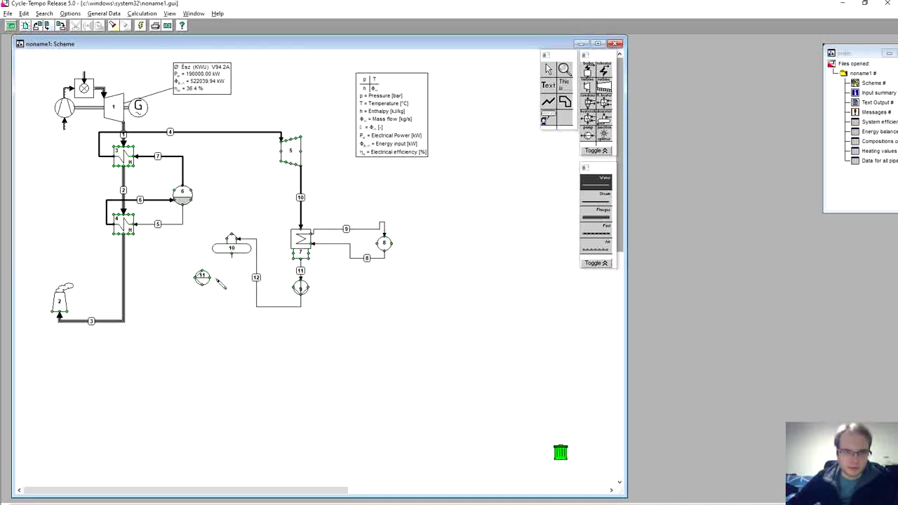
click(201, 276)
click(197, 198)
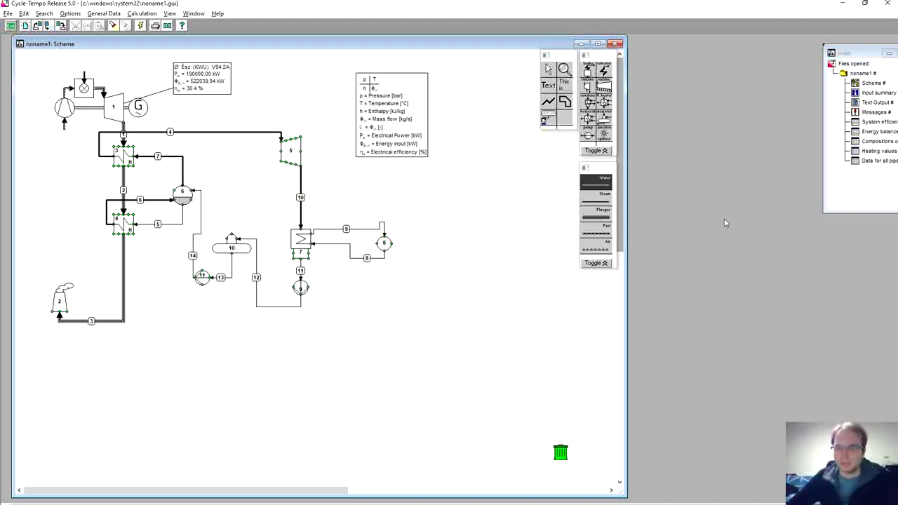
Draw a steam extraction pipe from the underside of the steam turbine to the top of the deaerator.
click(596, 198)
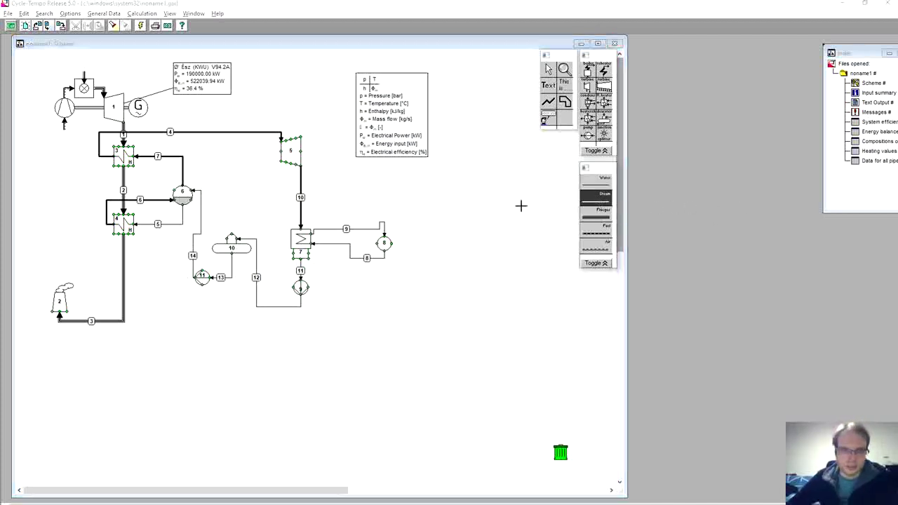
click(288, 162)
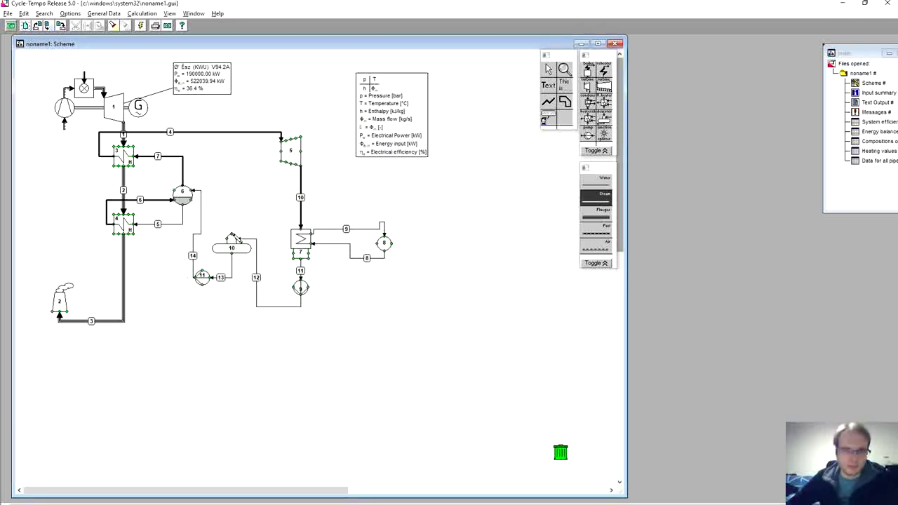
click(234, 239)
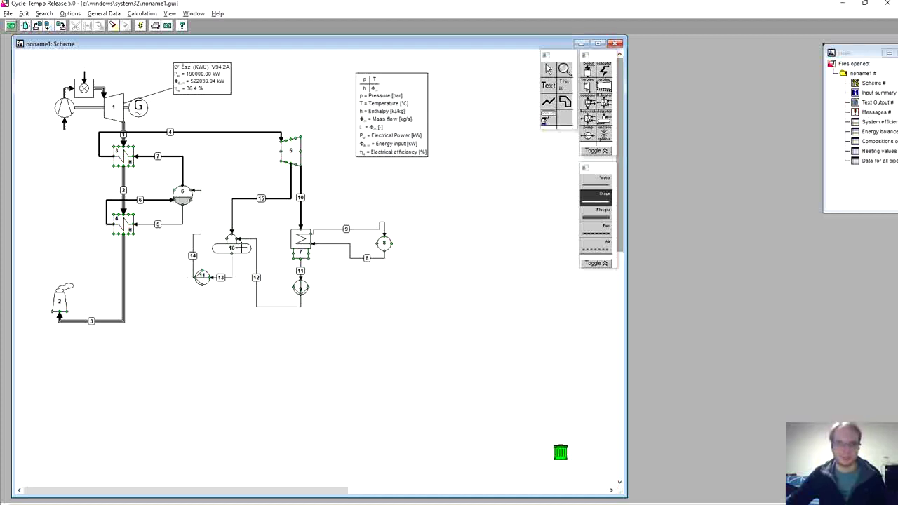
right_click(242, 247)
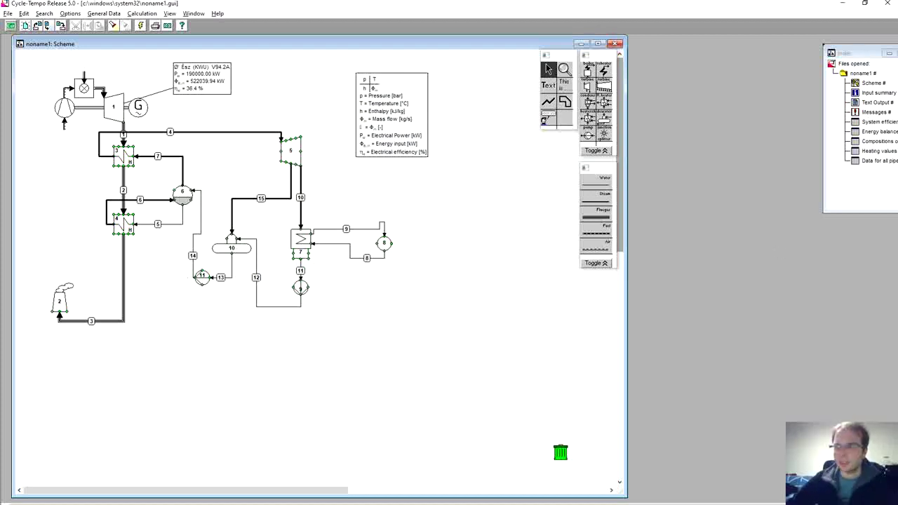
Set the cooling-water sink/source's POUT to 1 bar and DELP to 0 bar, and enter its outlet temperature TOUT.
double_click(291, 151)
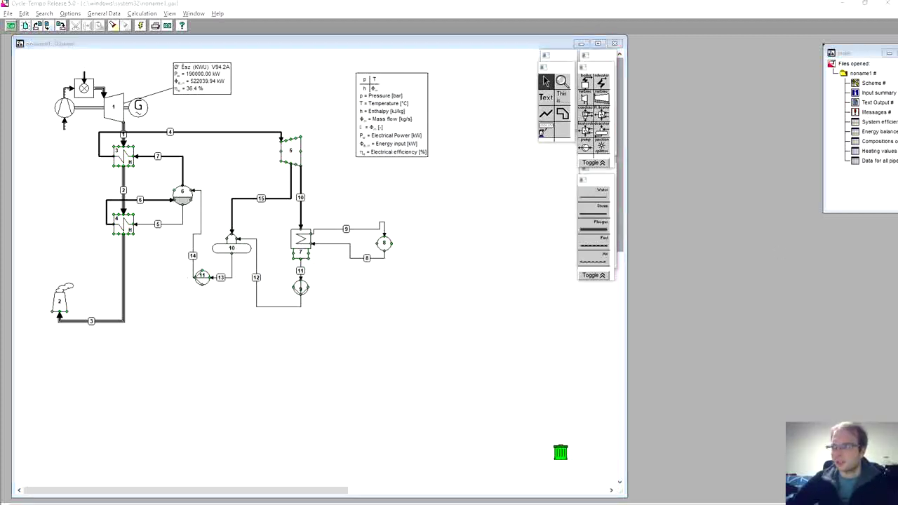
double_click(386, 245)
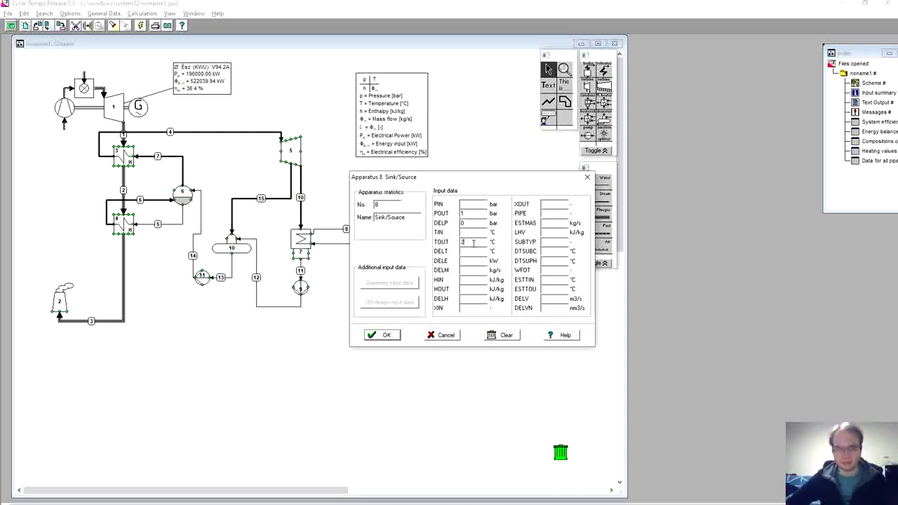
click(385, 336)
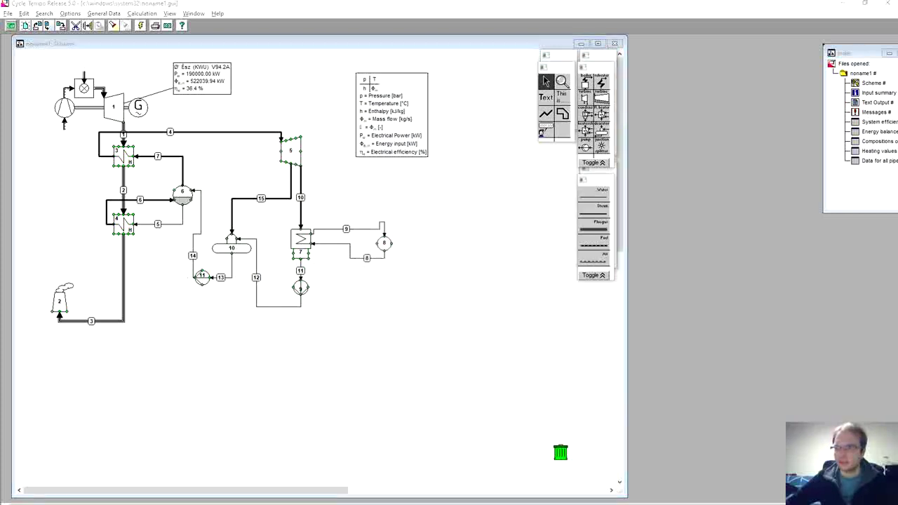
Set the condenser's DELP1 and DELP2 to 0 bar, PIN2 to 0.04 bar, DELTH to 5 °C, SATCOD to 0, and the condensate pump's ETHAI to 0.8.
double_click(302, 246)
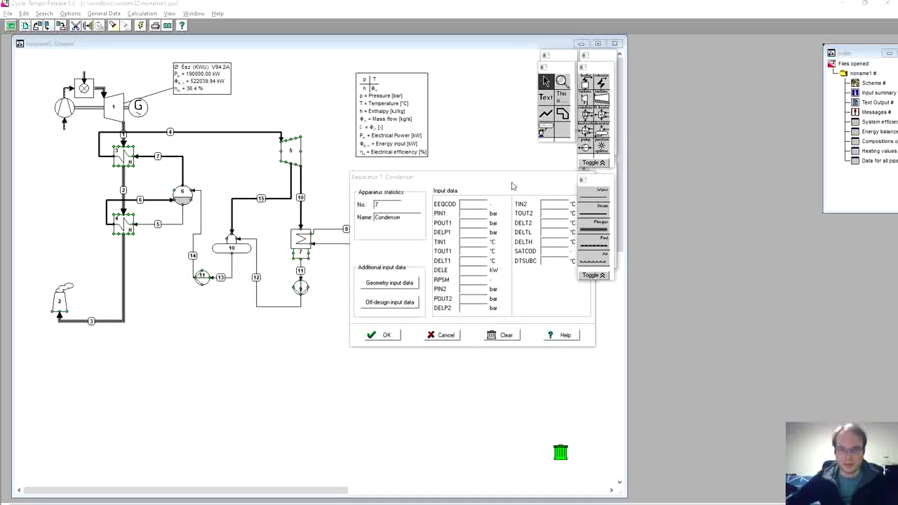
drag(512, 183, 497, 182)
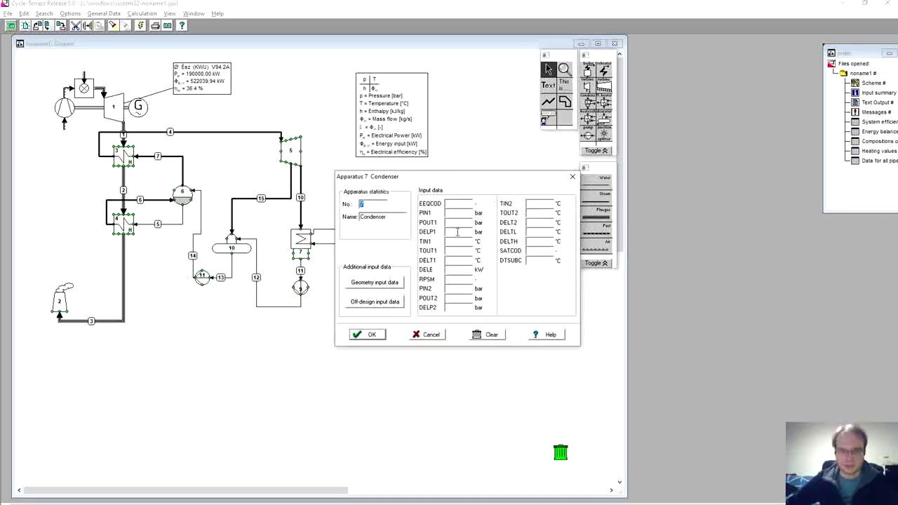
click(462, 307)
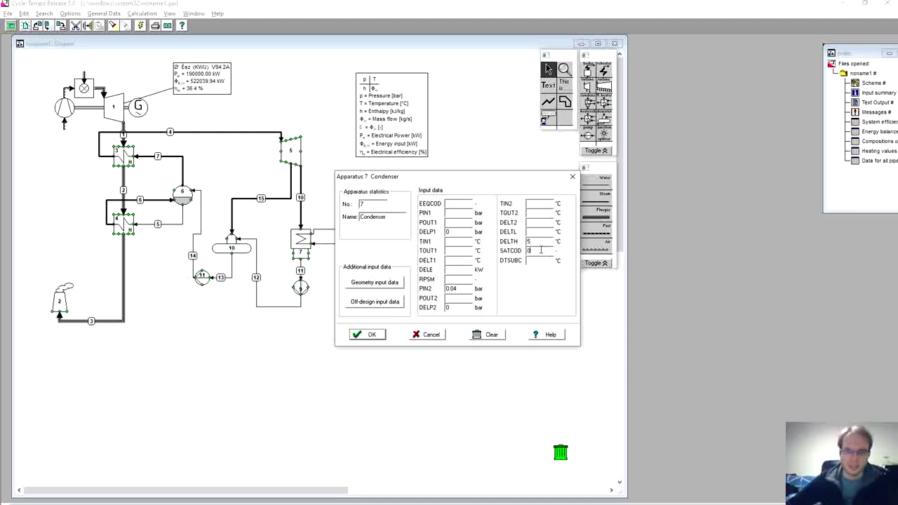
click(370, 335)
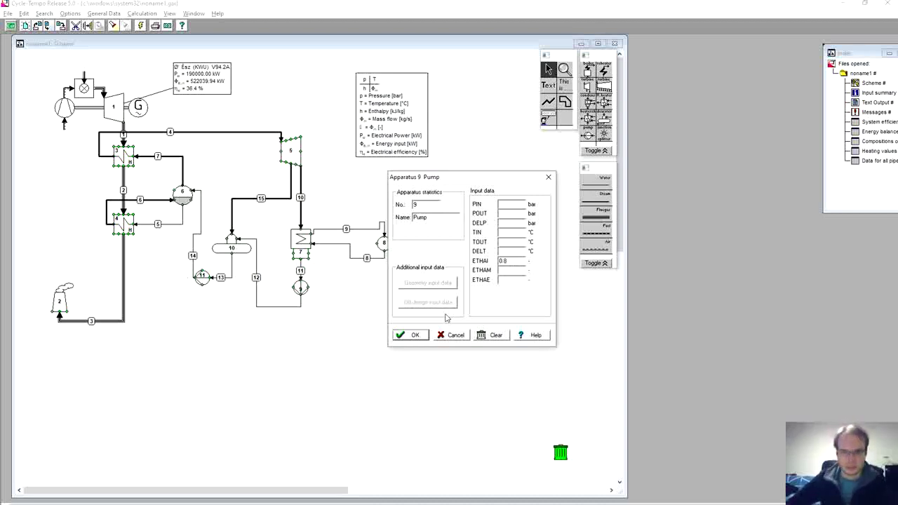
click(413, 335)
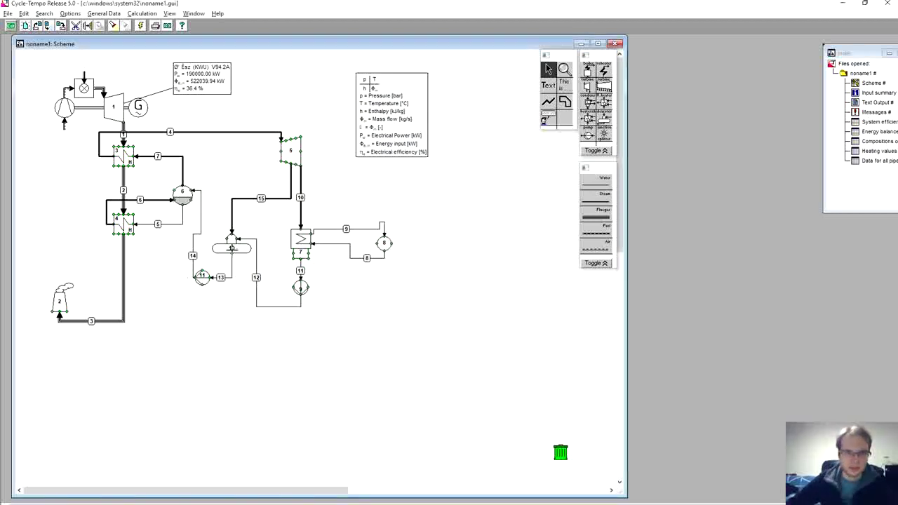
Set the deaerator's DELP to 0 bar and its outlet temperature TOUT to 105 °C.
double_click(232, 248)
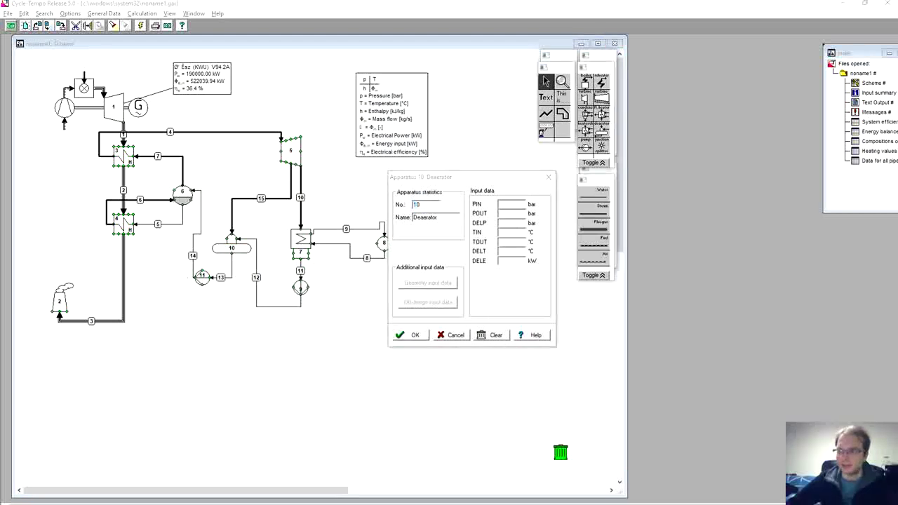
click(515, 222)
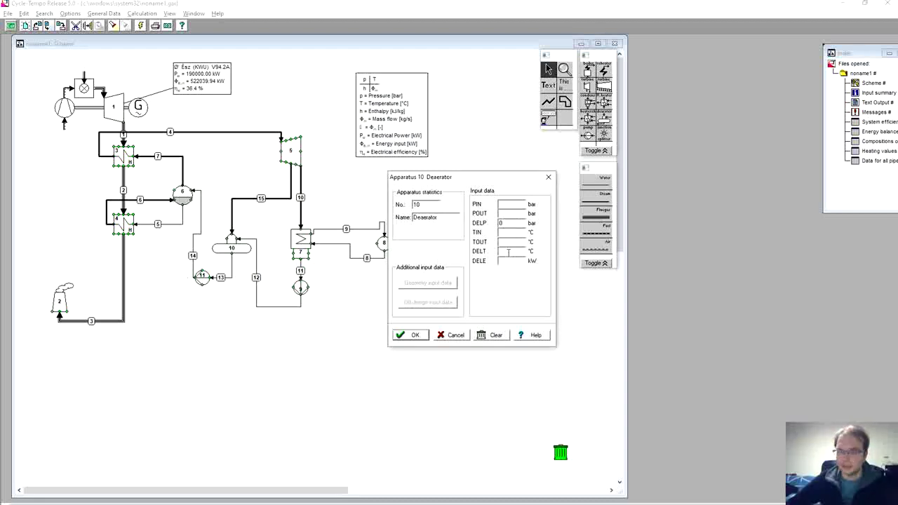
text(05)
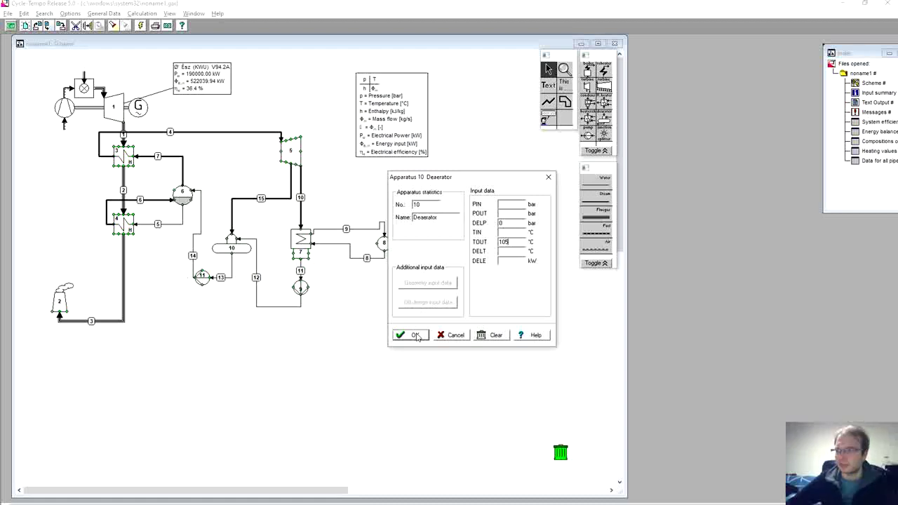
click(415, 336)
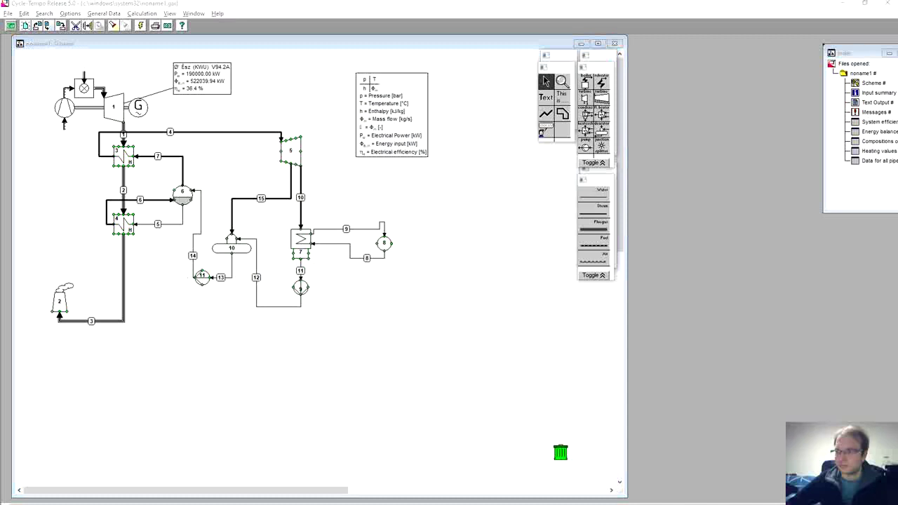
Set the feed pump's efficiency ETHAI to 0.8 and its outlet pressure POUT to 180 bar.
double_click(202, 276)
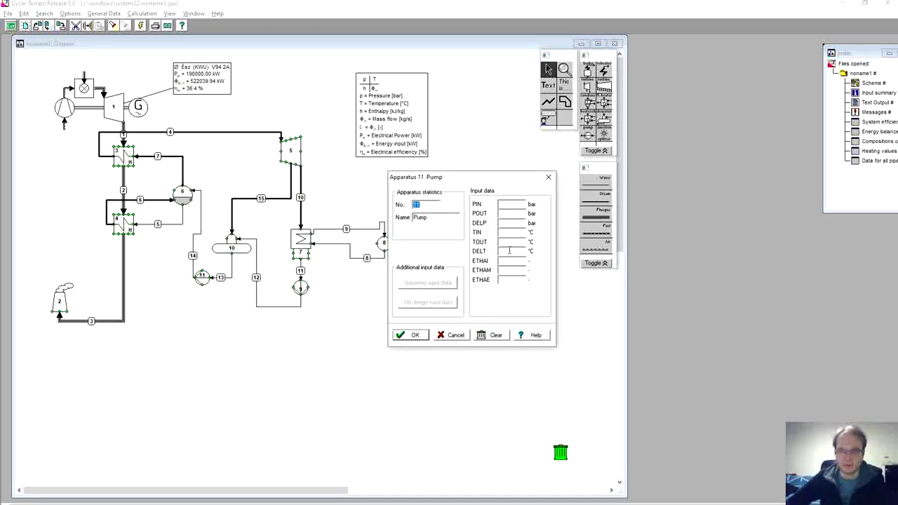
click(508, 251)
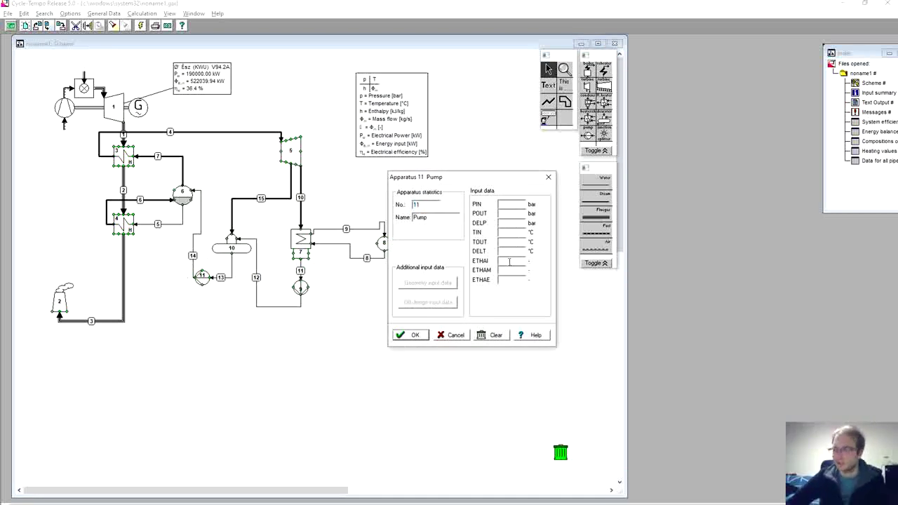
click(510, 262)
text(0)
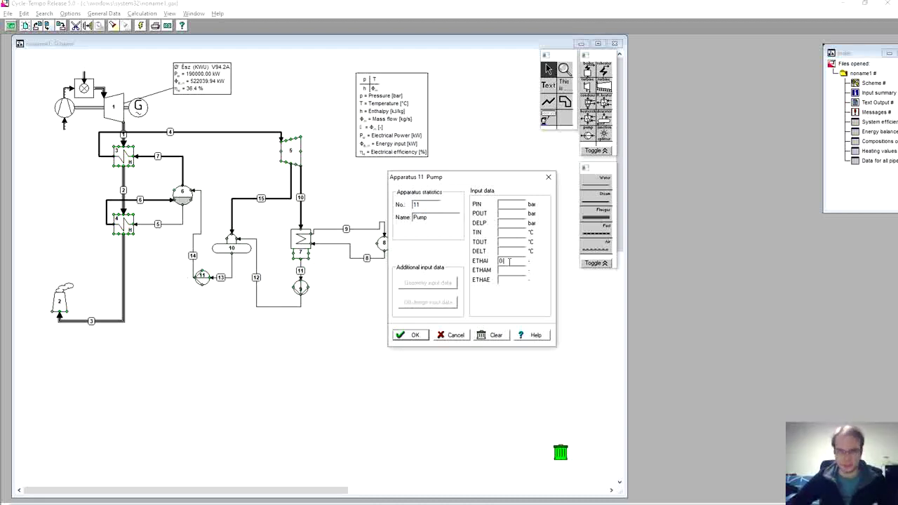
text(.8)
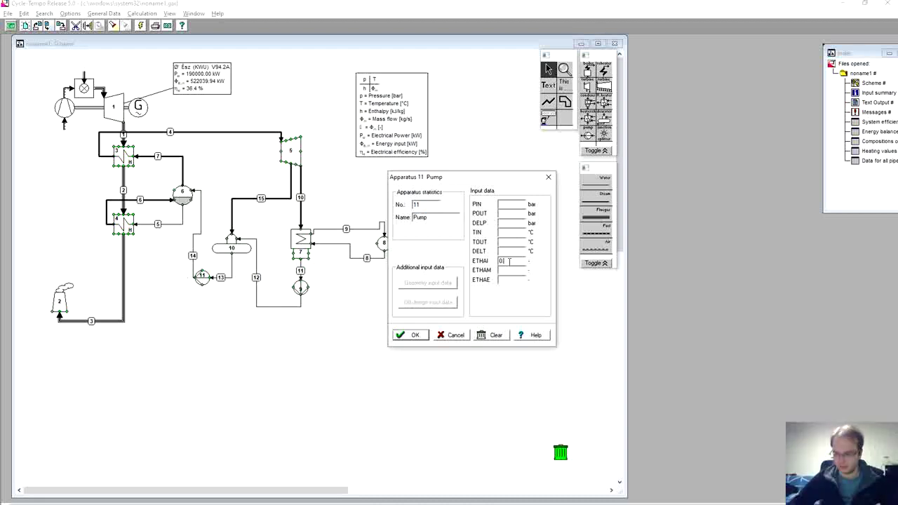
text(.8)
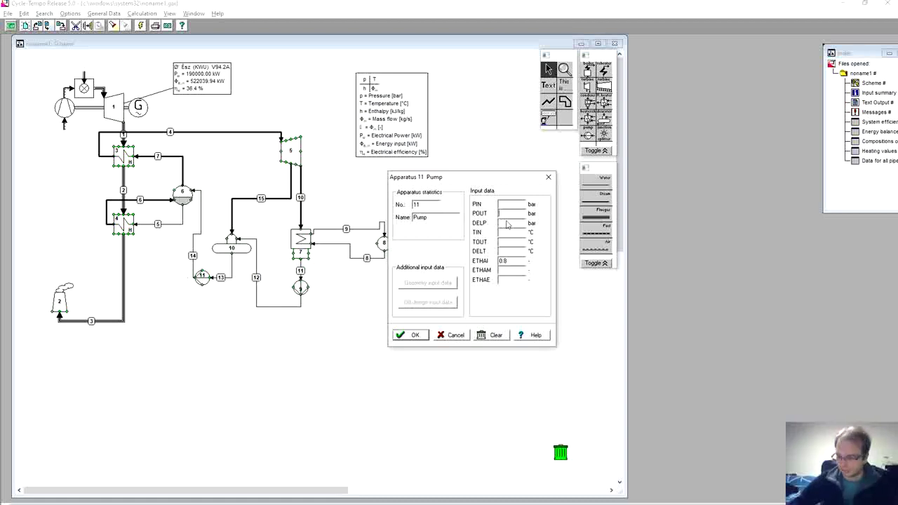
text(180)
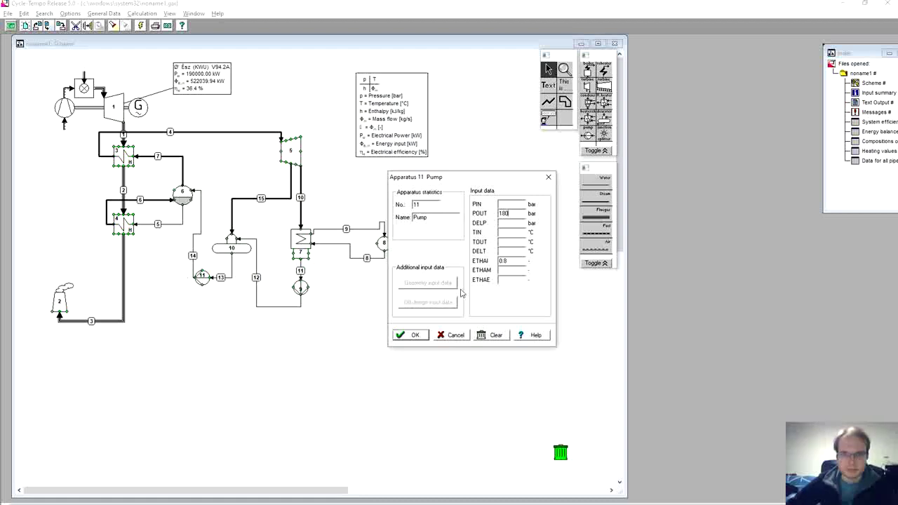
click(417, 336)
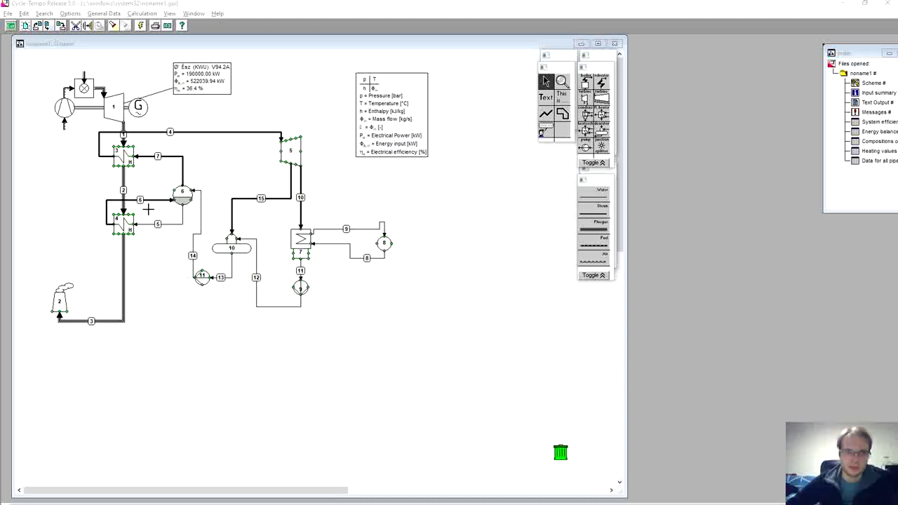
Open the drum's input data for editing.
click(181, 195)
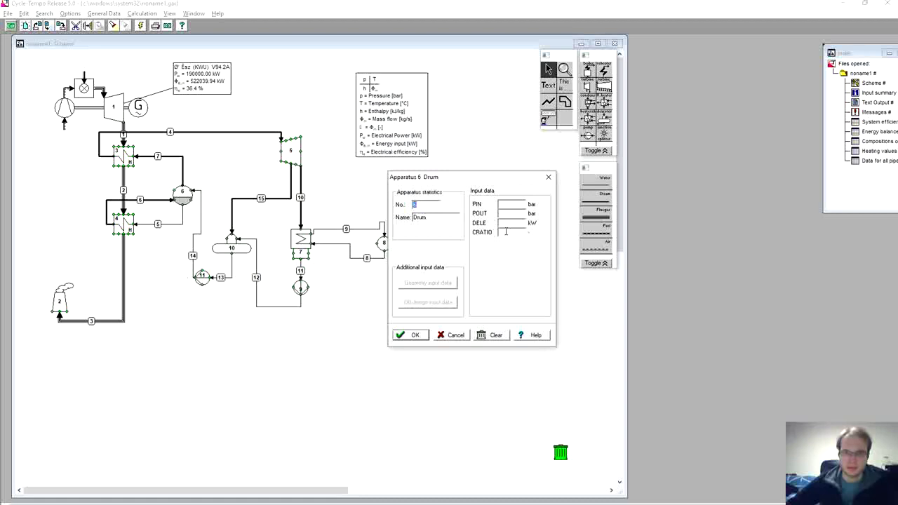
Set the CRATIO of drum 6 to 3 and accept its input data.
click(506, 232)
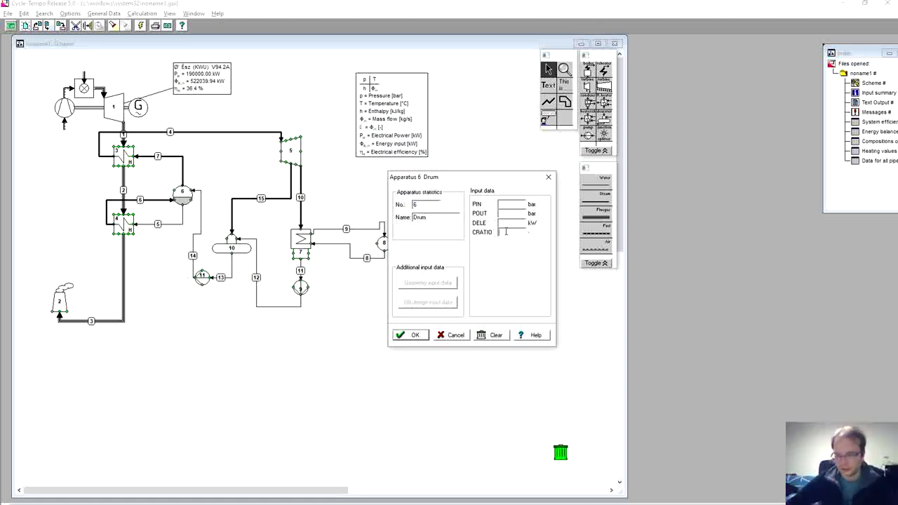
text(3)
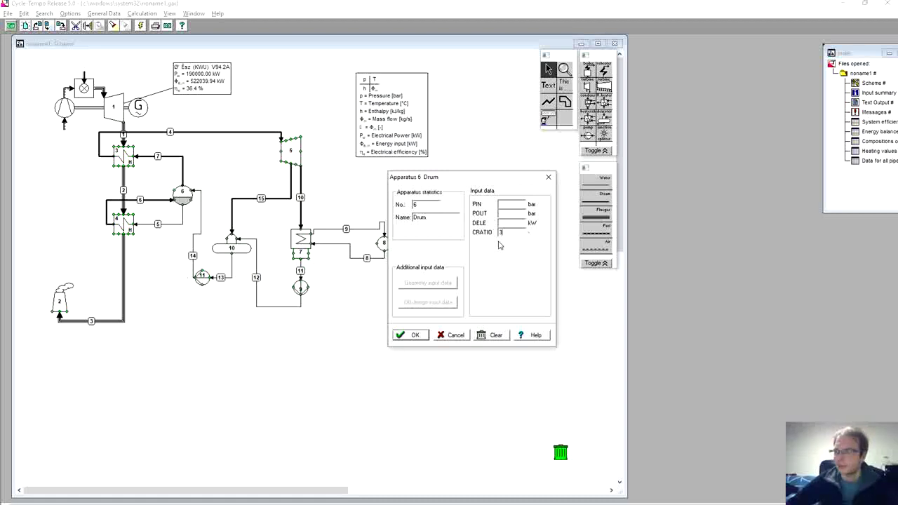
click(418, 338)
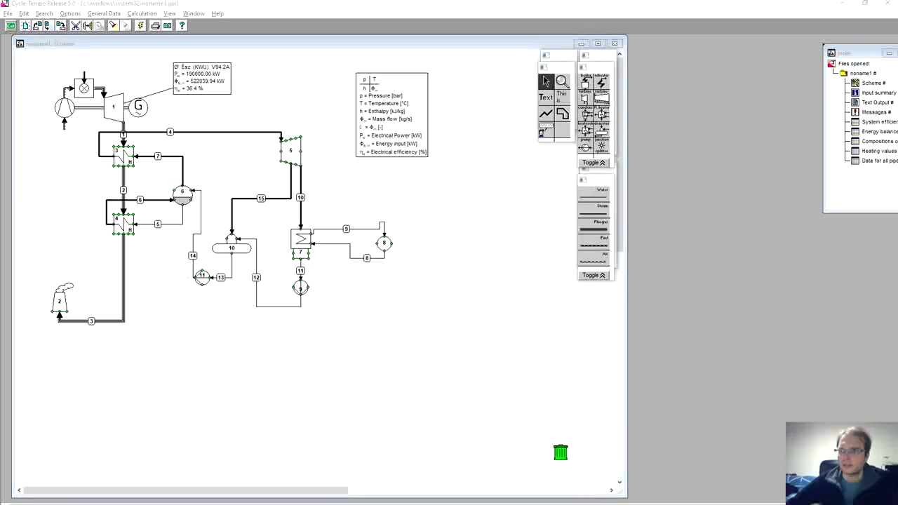
Configure heat exchanger 4 with EEQCOD 2, DELP1 0 bar, DELP2 0 bar and DELTL 10 °C.
double_click(127, 223)
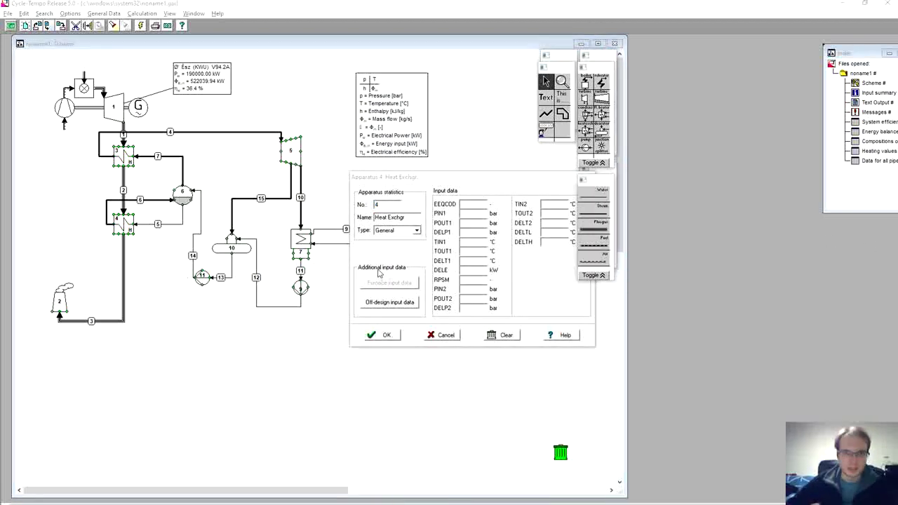
drag(423, 178, 353, 172)
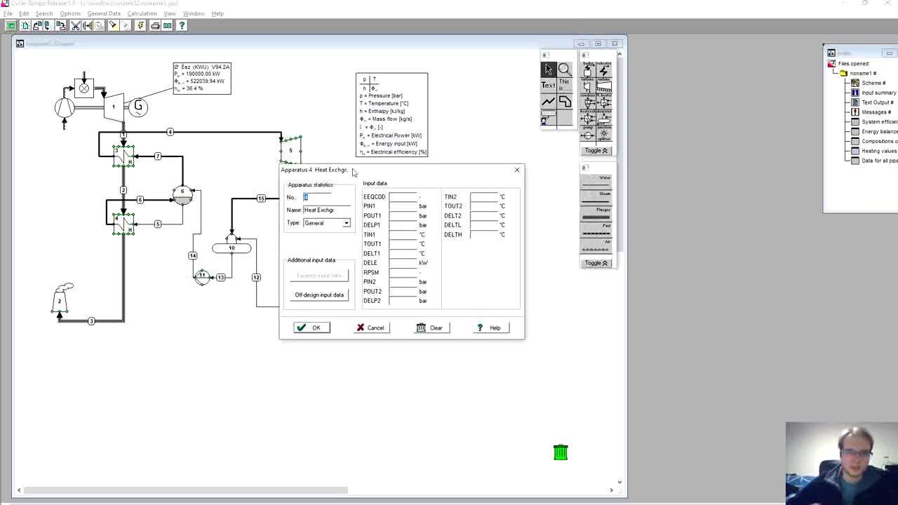
click(391, 225)
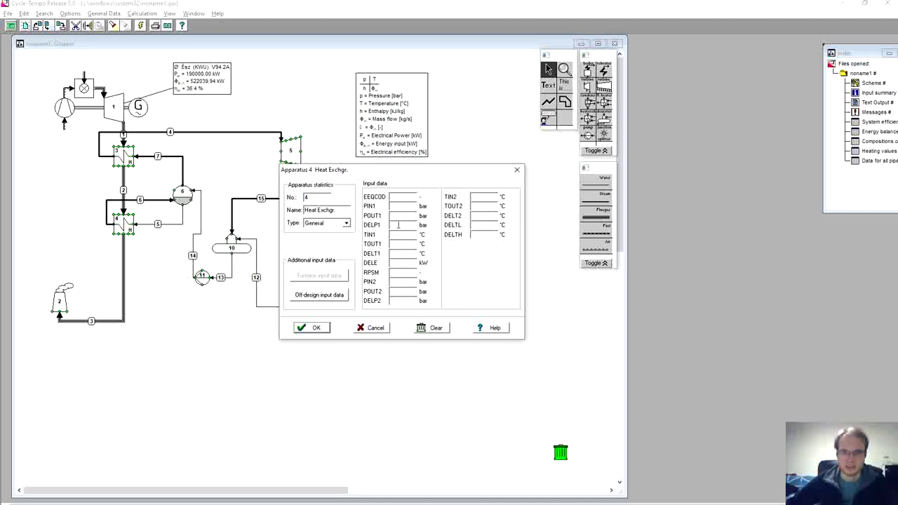
text(0)
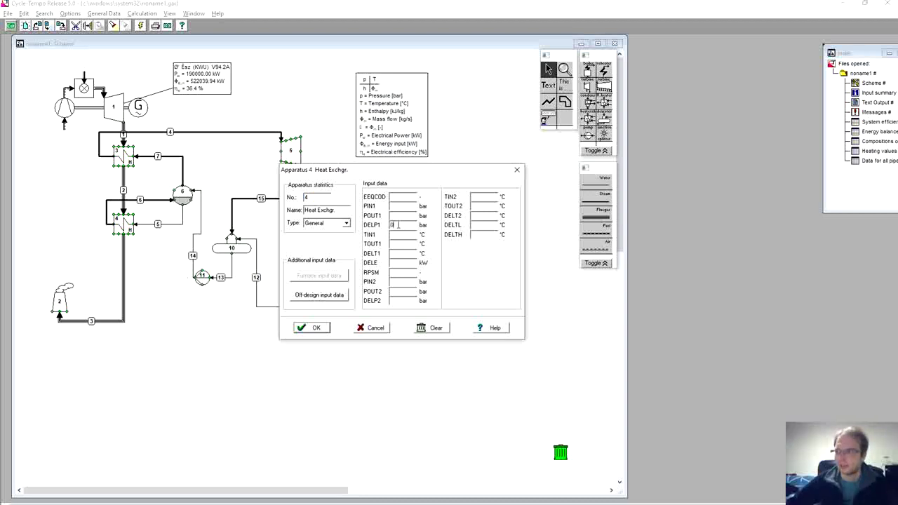
click(408, 299)
text(0)
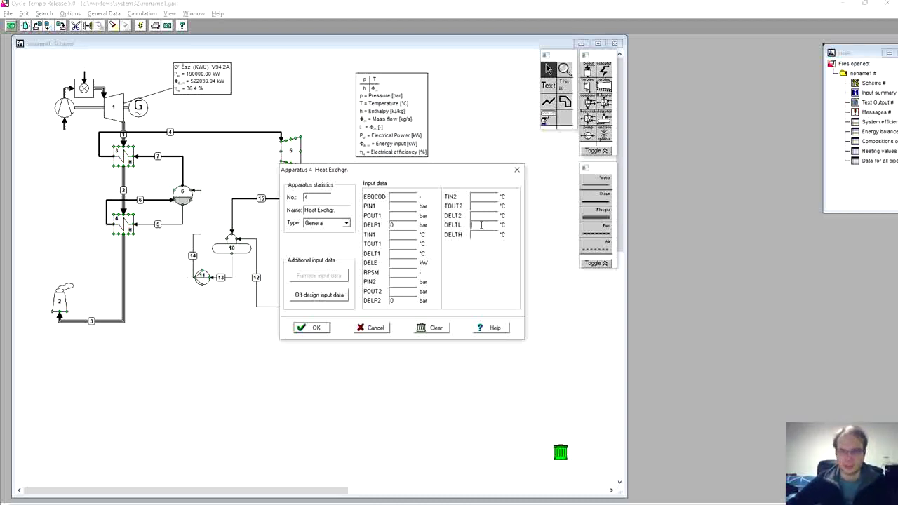
text(10)
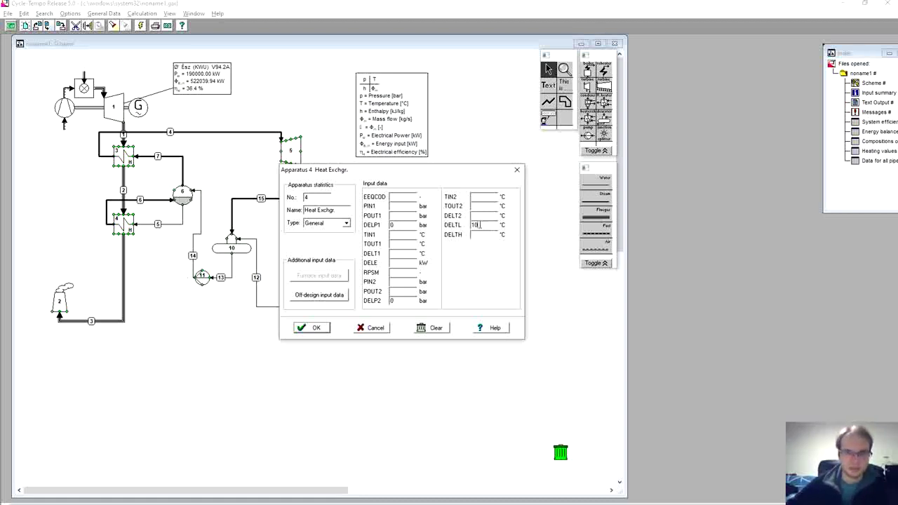
click(405, 197)
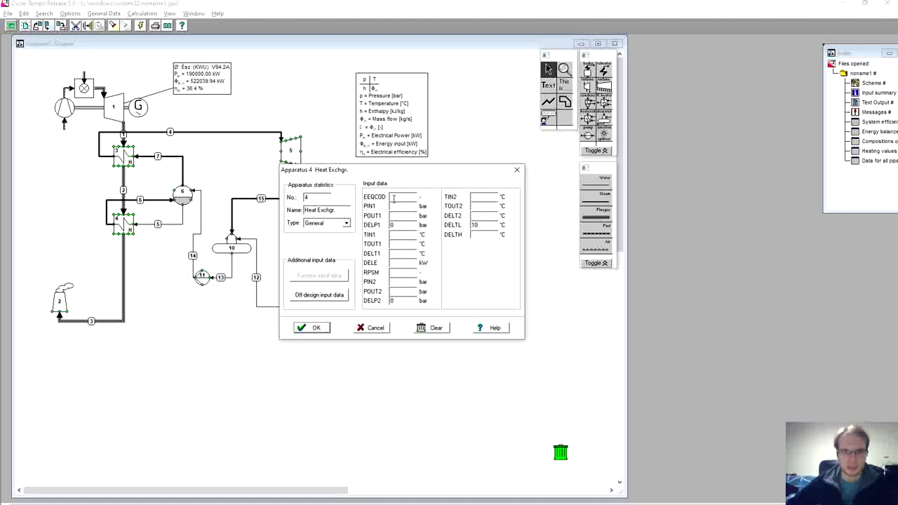
text(2)
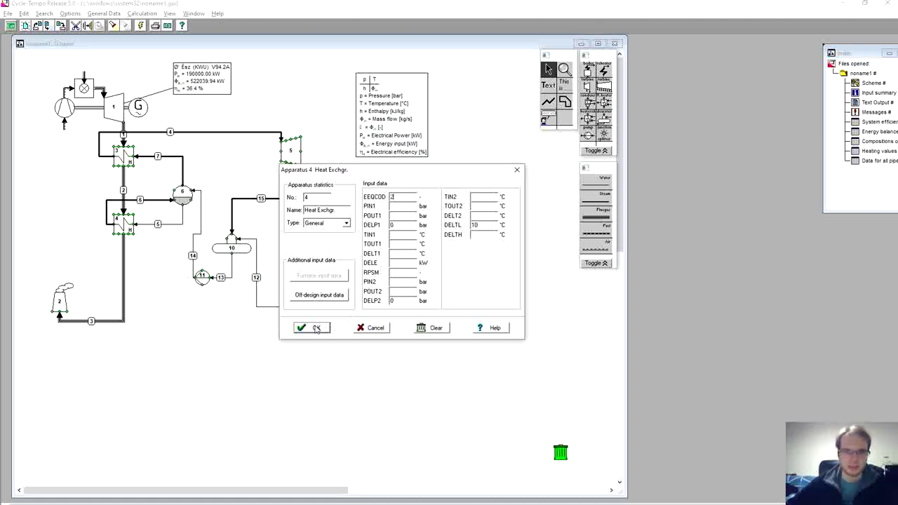
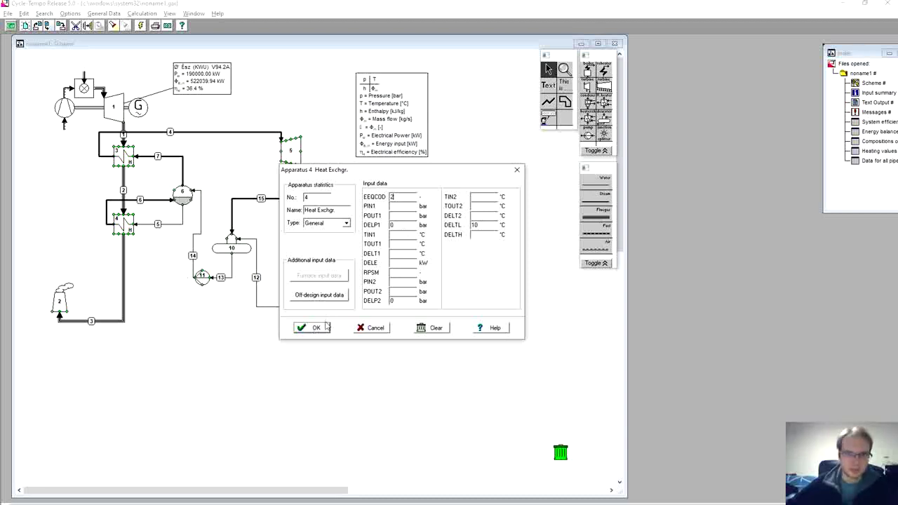
click(322, 331)
Configure heat exchanger 3 with EEQCOD 1, DELP1 0 bar, DELP2 0 bar and DELTH 35 °C.
double_click(131, 158)
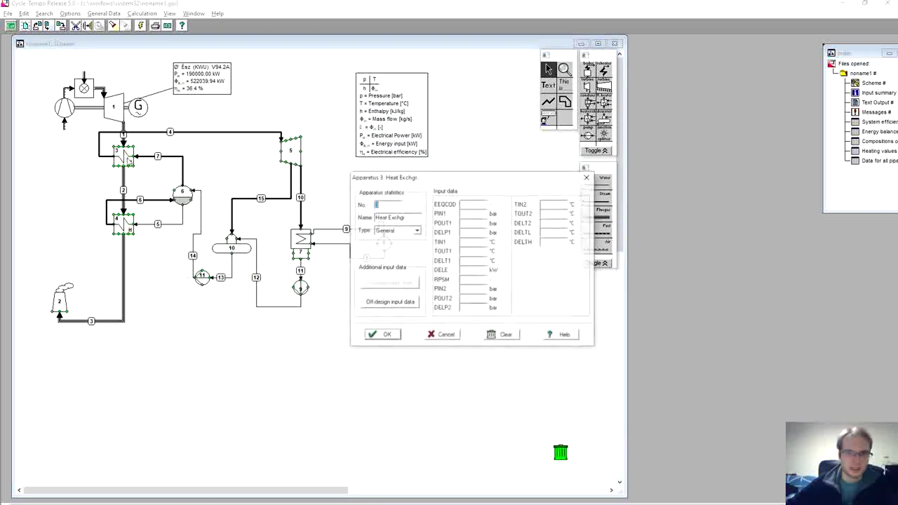
click(464, 202)
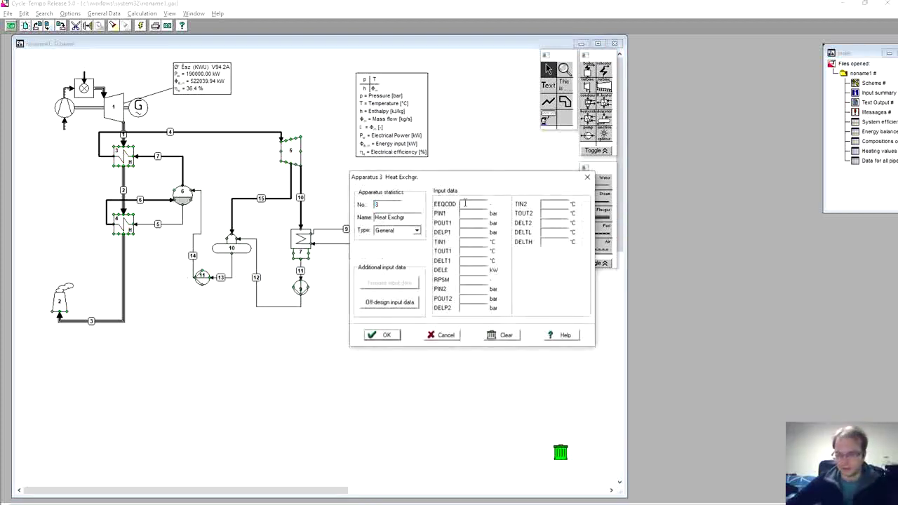
text(1)
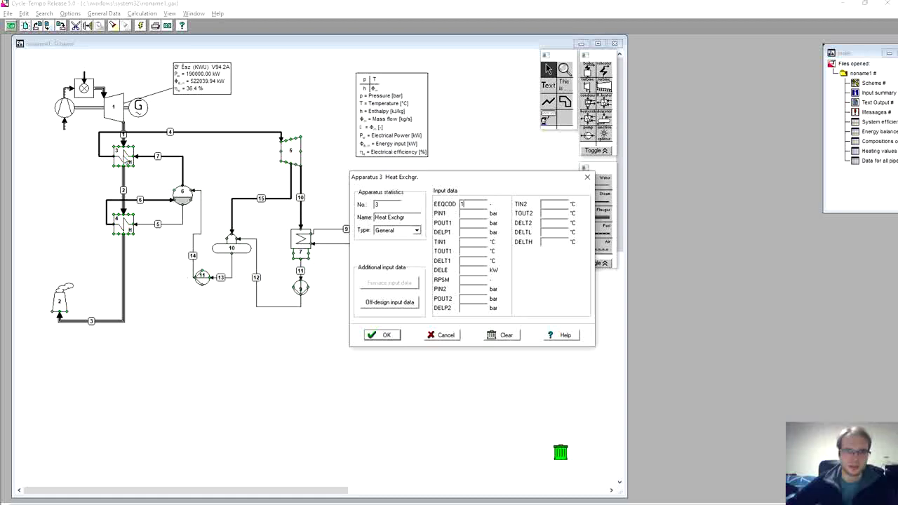
key(alt+Tab)
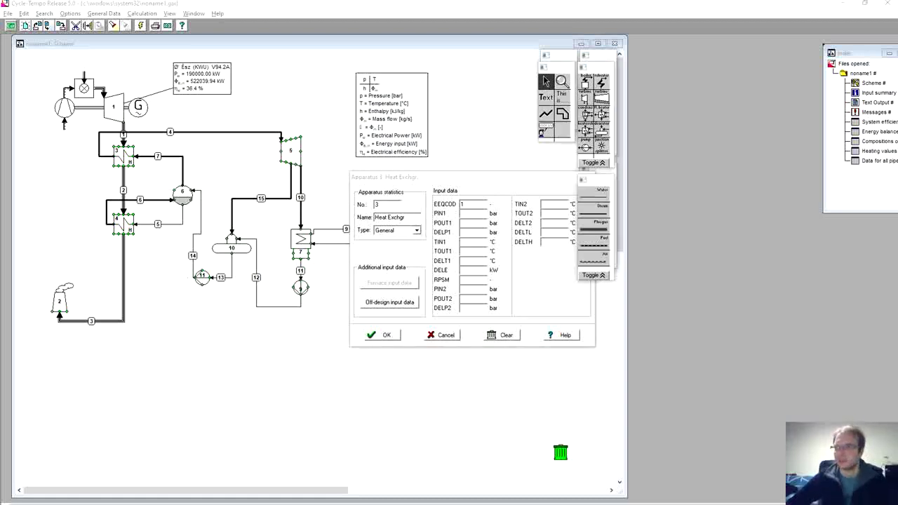
click(473, 232)
click(471, 309)
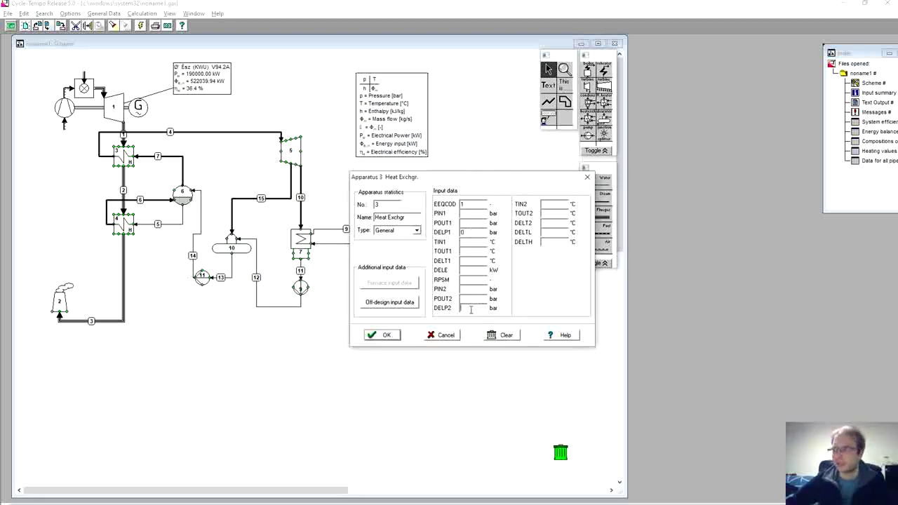
text(0)
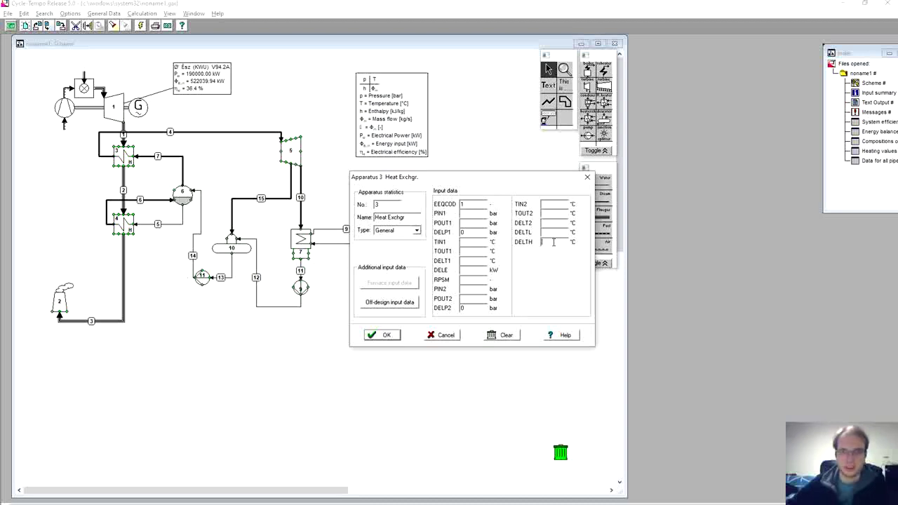
text(35)
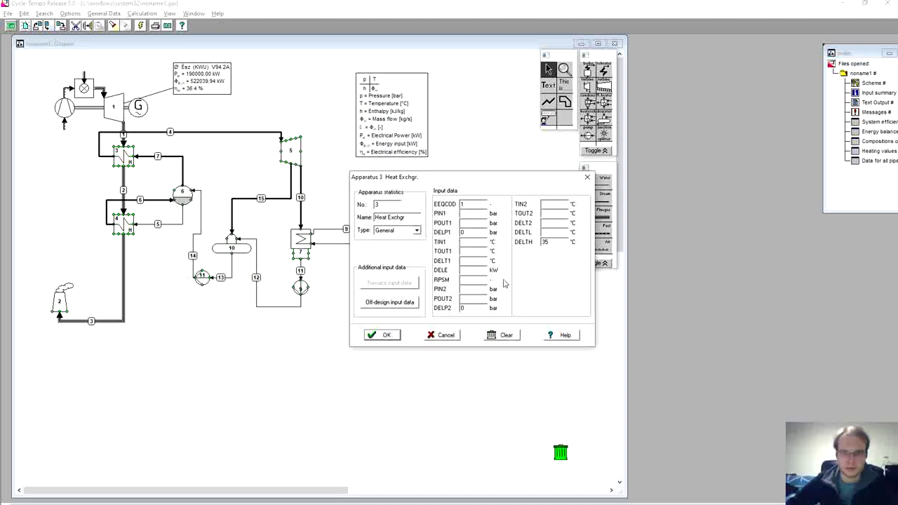
click(386, 335)
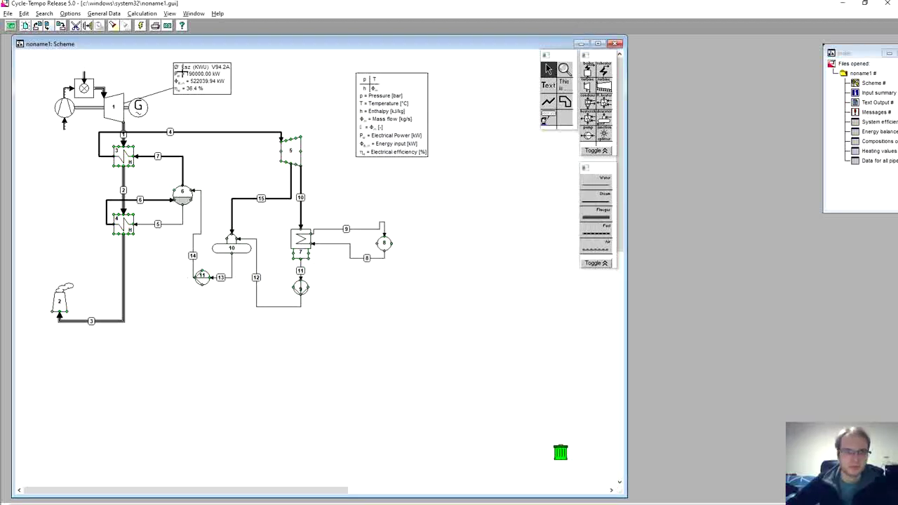
Run the cycle calculation and examine the calculation messages in an enlarged window for missing pipe data.
click(141, 26)
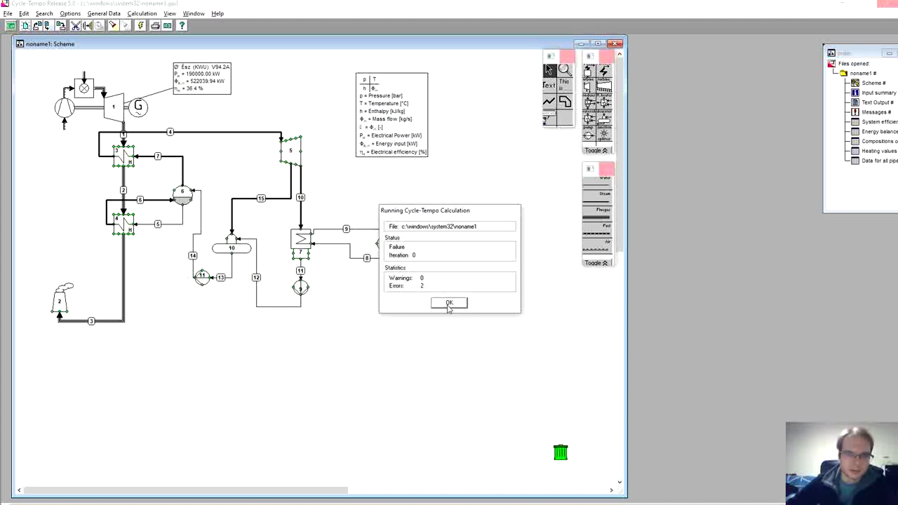
click(449, 304)
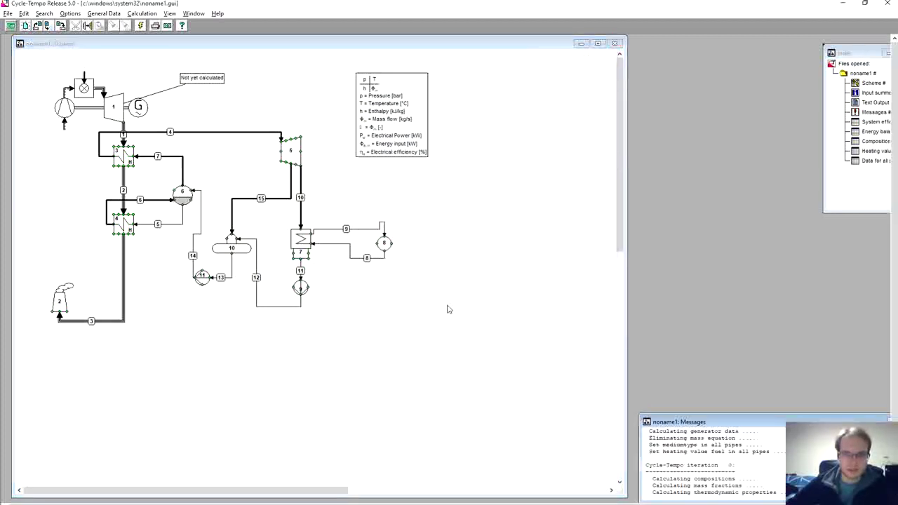
drag(751, 426, 547, 90)
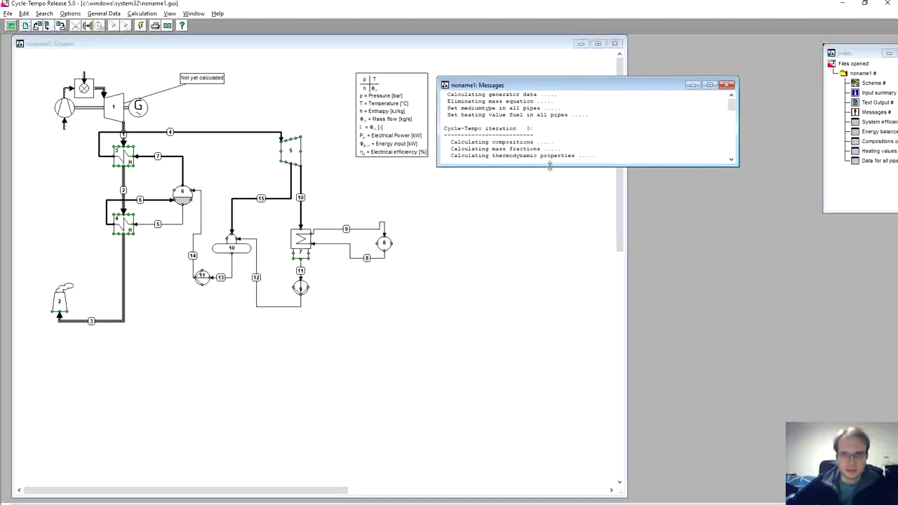
drag(550, 166, 580, 491)
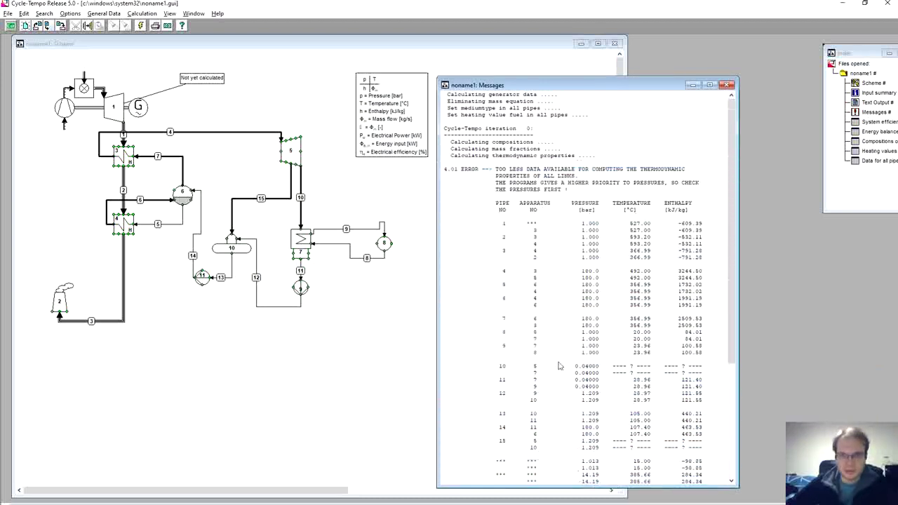
drag(558, 85, 530, 46)
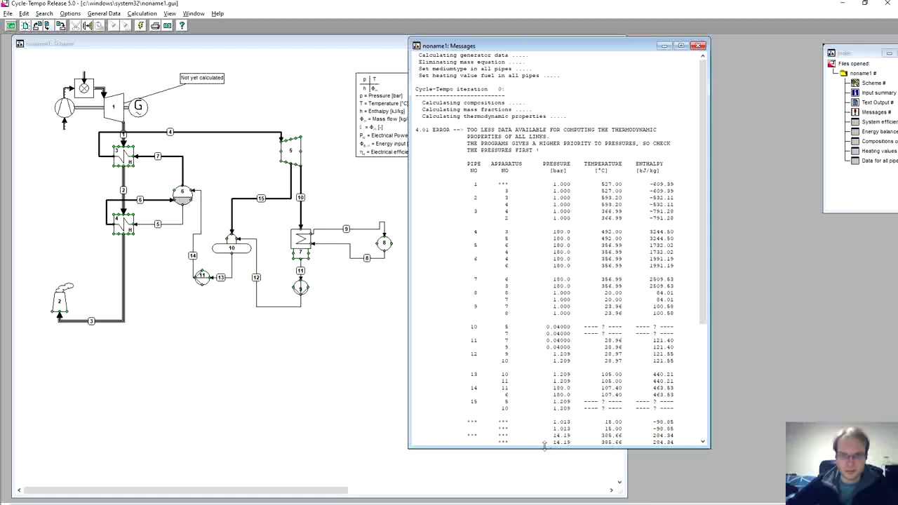
drag(553, 448, 554, 501)
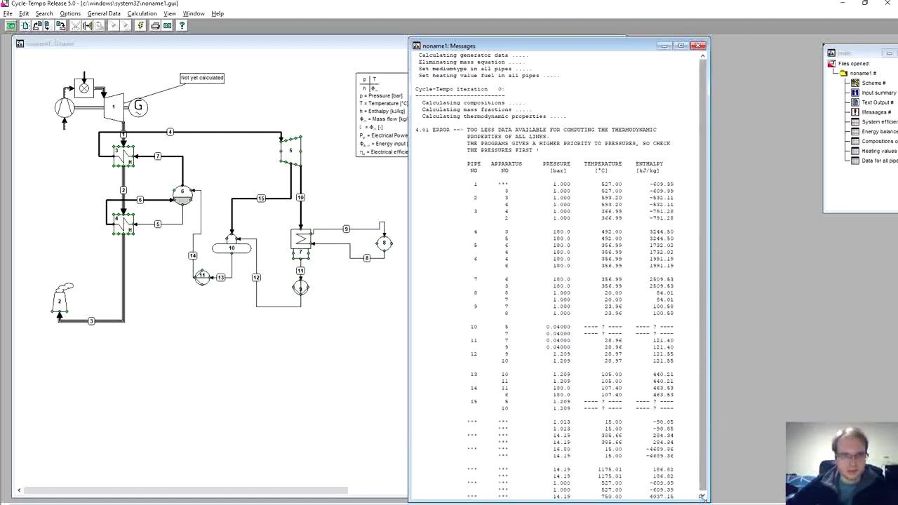
scroll(703, 497, down, 4)
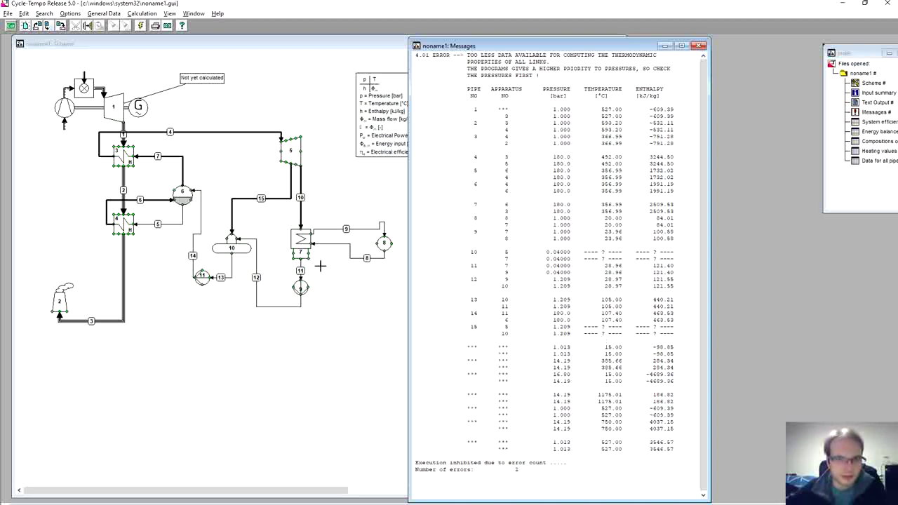
Set the ETHAI of turbine 5 to 0.8 and run the calculation again.
double_click(293, 152)
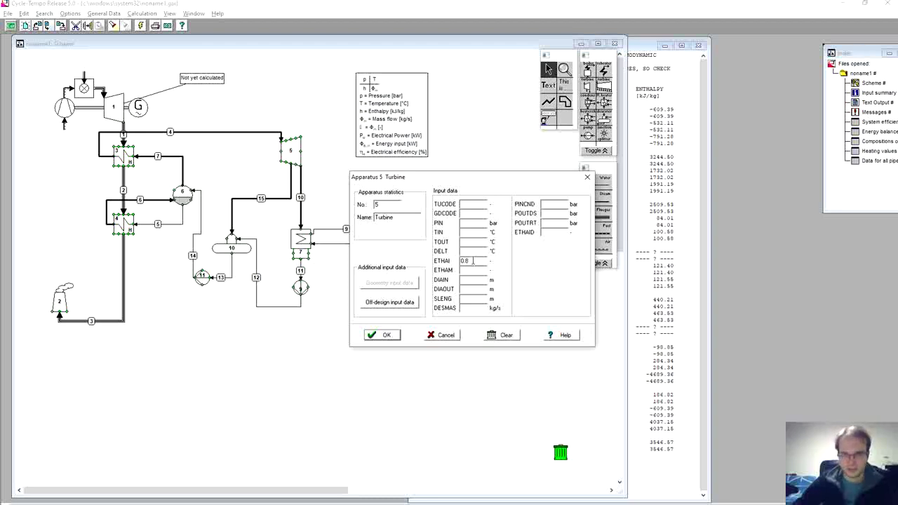
click(383, 335)
click(140, 25)
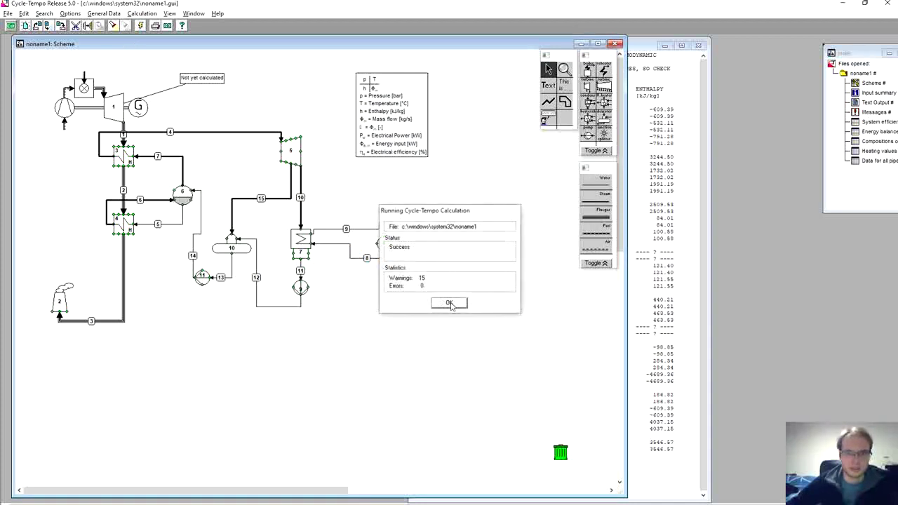
click(450, 303)
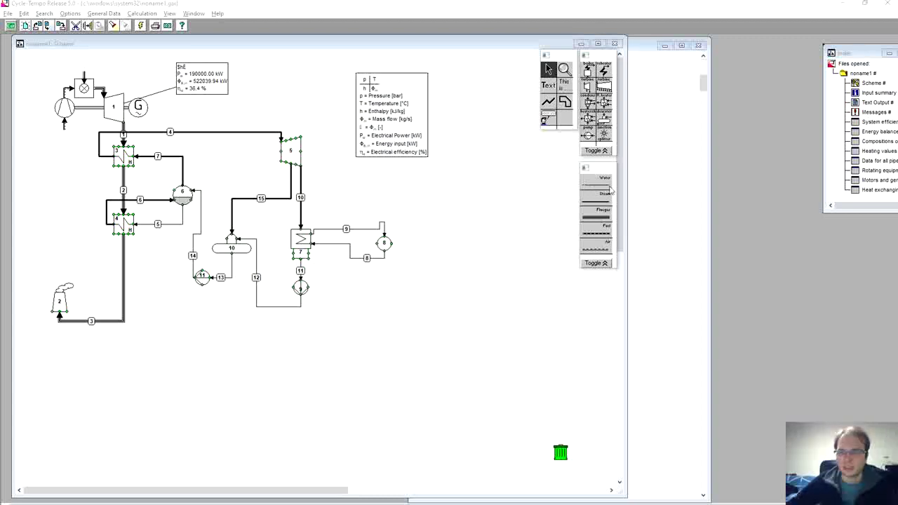
Open the calculation messages in an enlarged window, examine the warnings at the end, and return to the scheme.
double_click(873, 113)
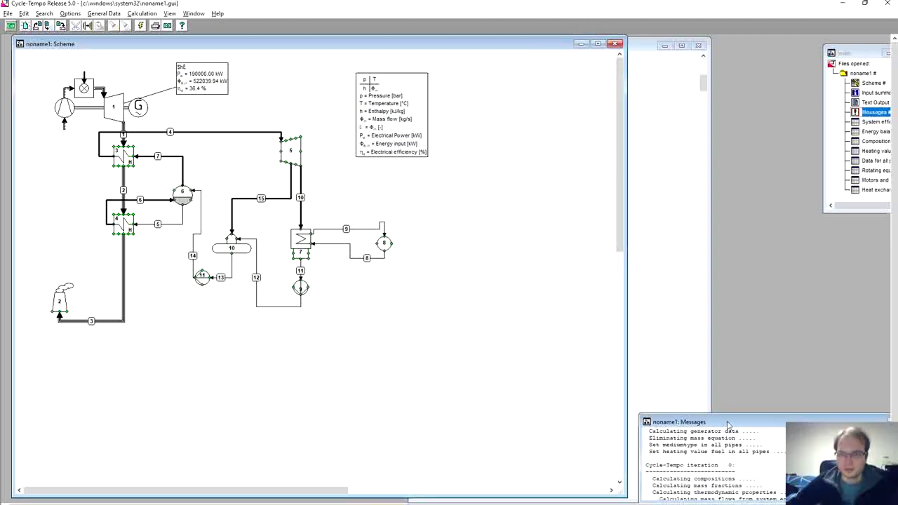
drag(733, 427, 532, 92)
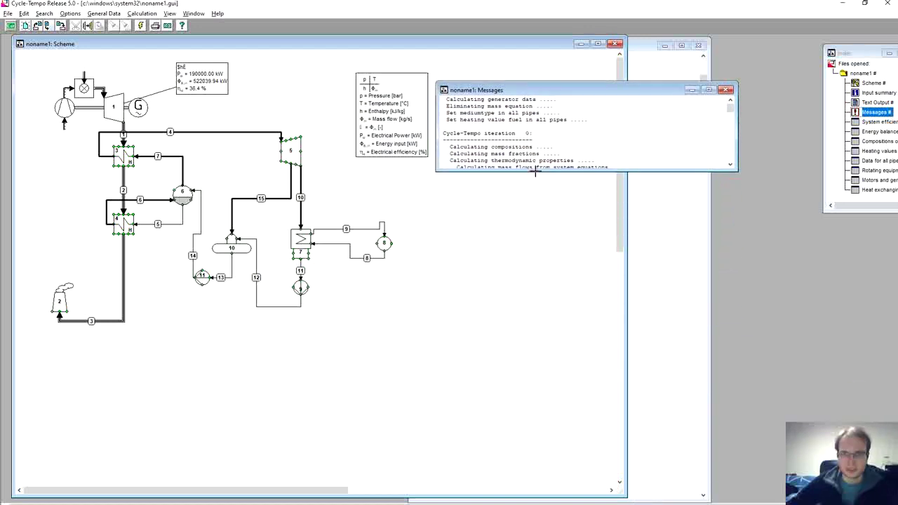
drag(537, 177, 558, 462)
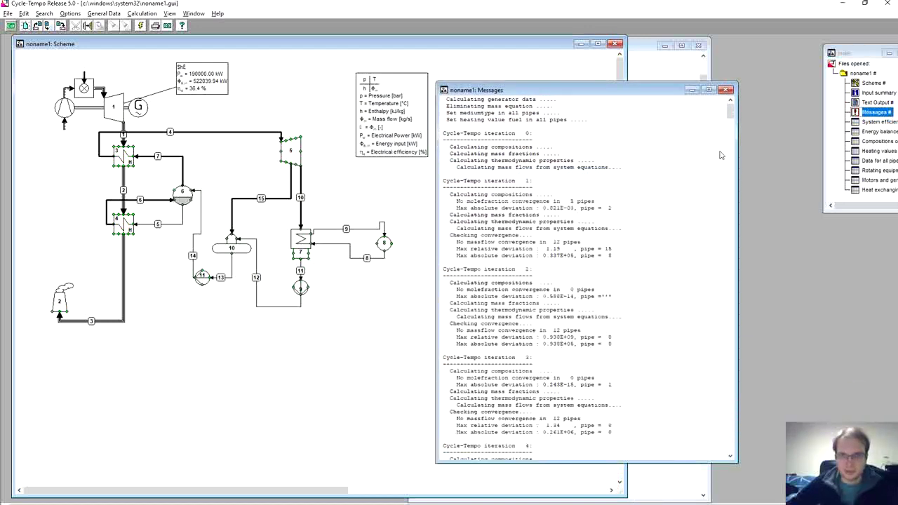
drag(731, 114, 732, 466)
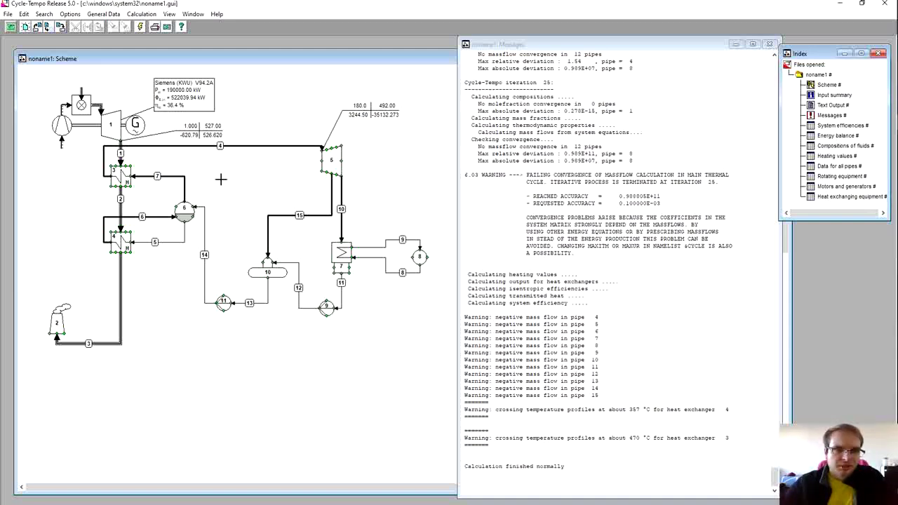
click(224, 178)
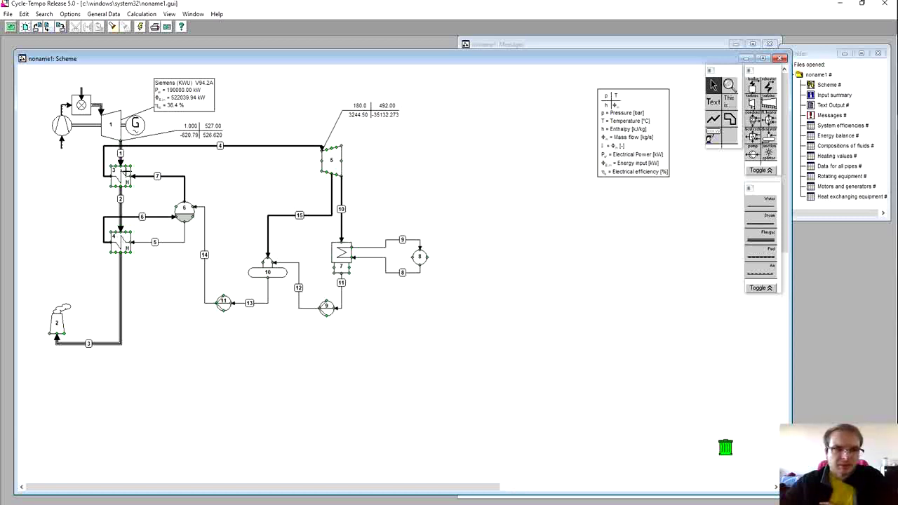
Set the EEQCOD of heat exchanger 3 to 2.
double_click(121, 175)
click(465, 213)
text(1)
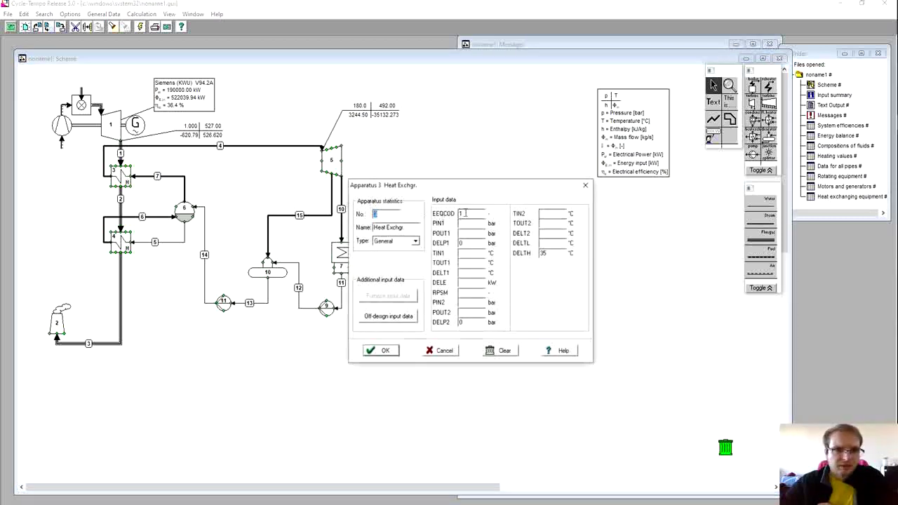
click(469, 214)
text(2)
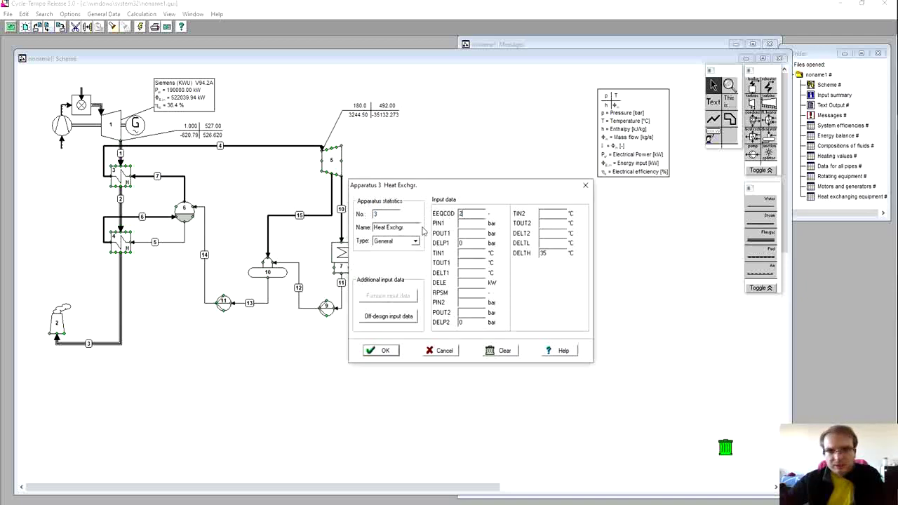
click(386, 350)
Set the EEQCOD of heat exchanger 4 to 1 and run the calculation again.
double_click(120, 237)
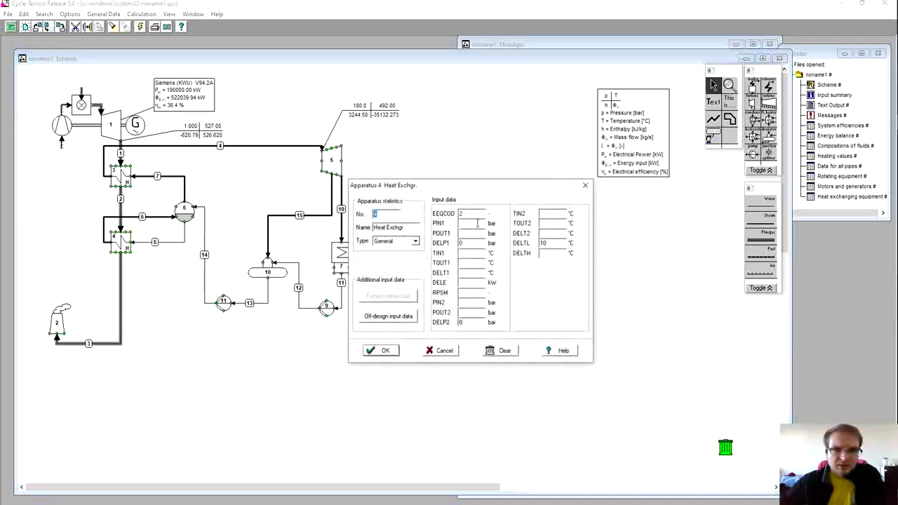
text(1)
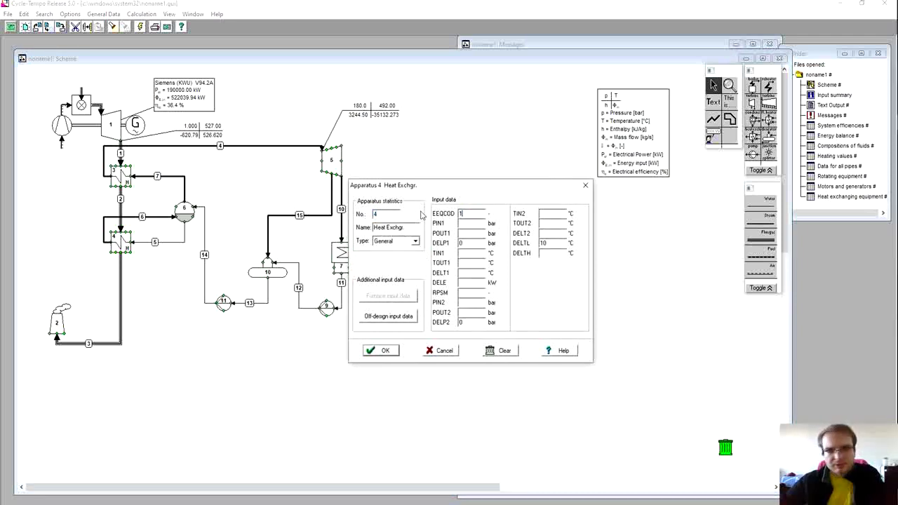
click(386, 351)
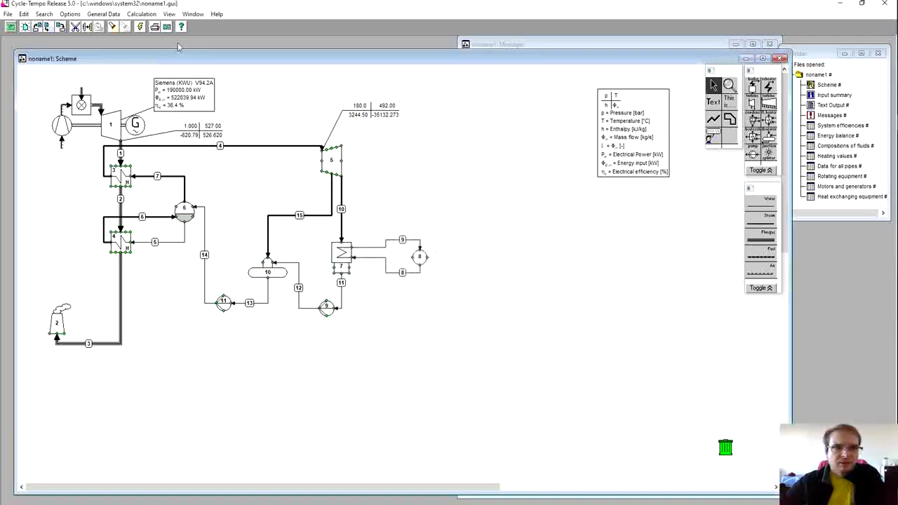
click(140, 26)
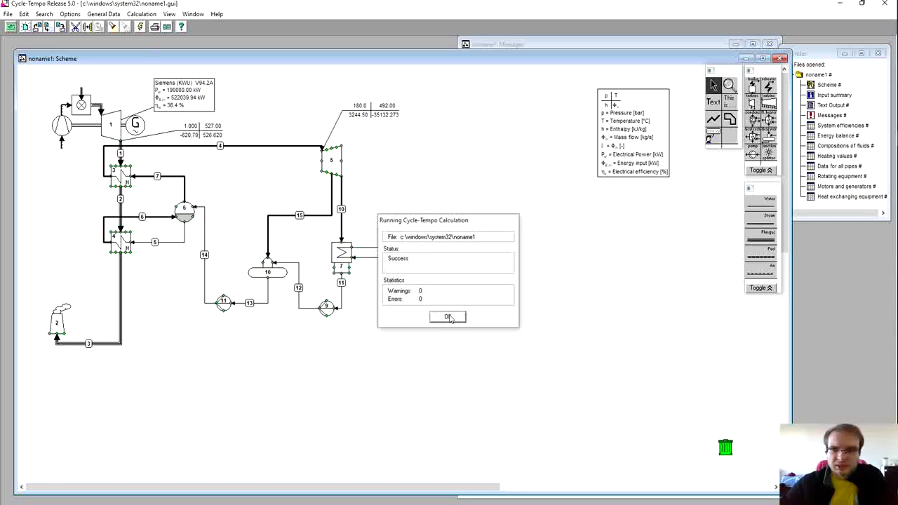
click(448, 317)
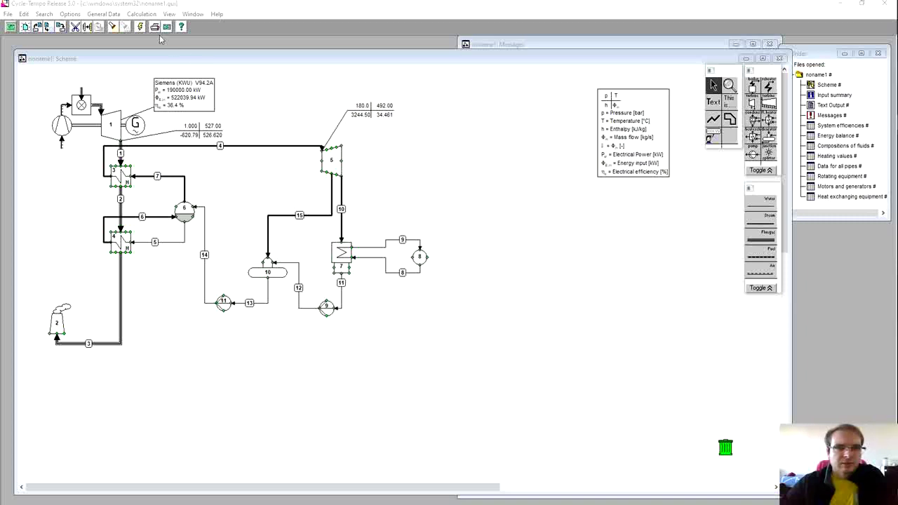
Create a new graph of the Q, T - diagram type.
click(142, 14)
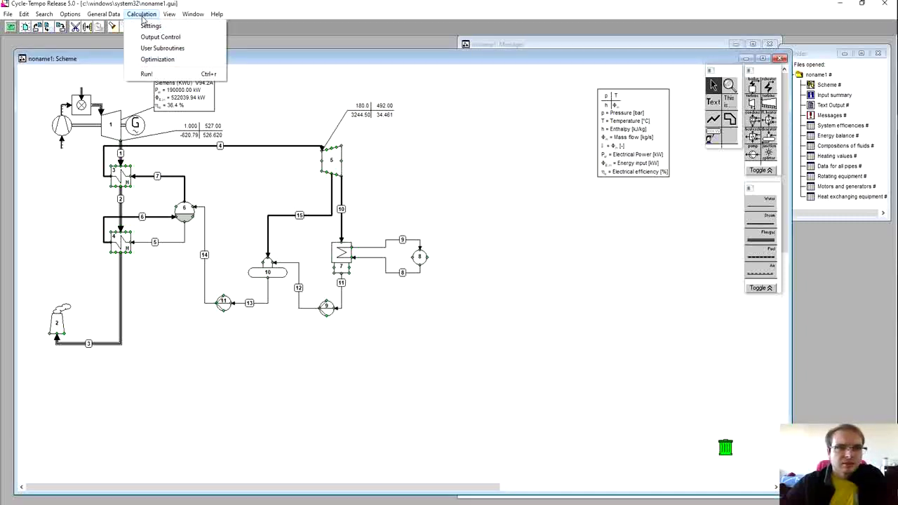
mouse_move(169, 15)
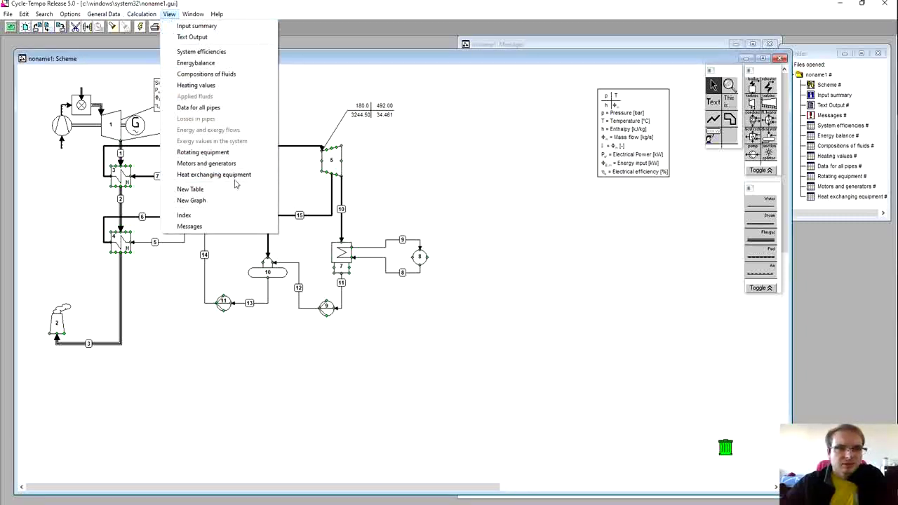
click(221, 201)
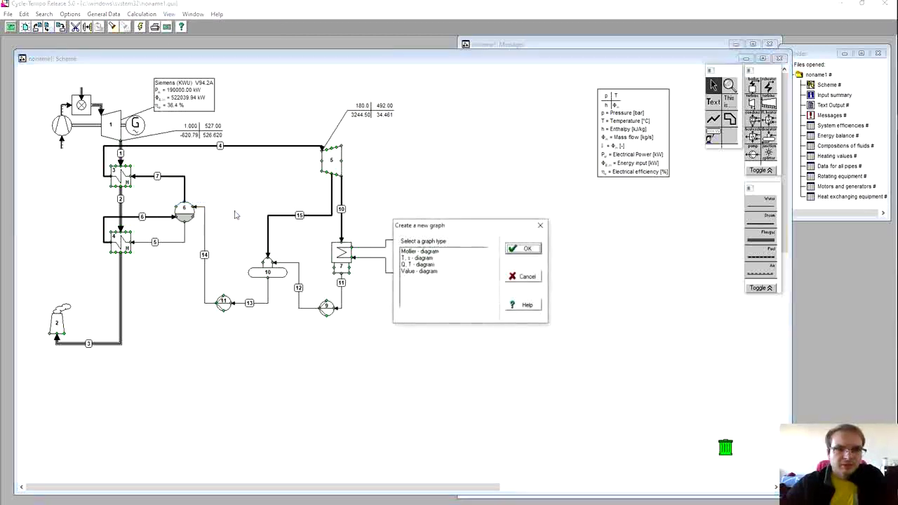
click(432, 268)
double_click(432, 267)
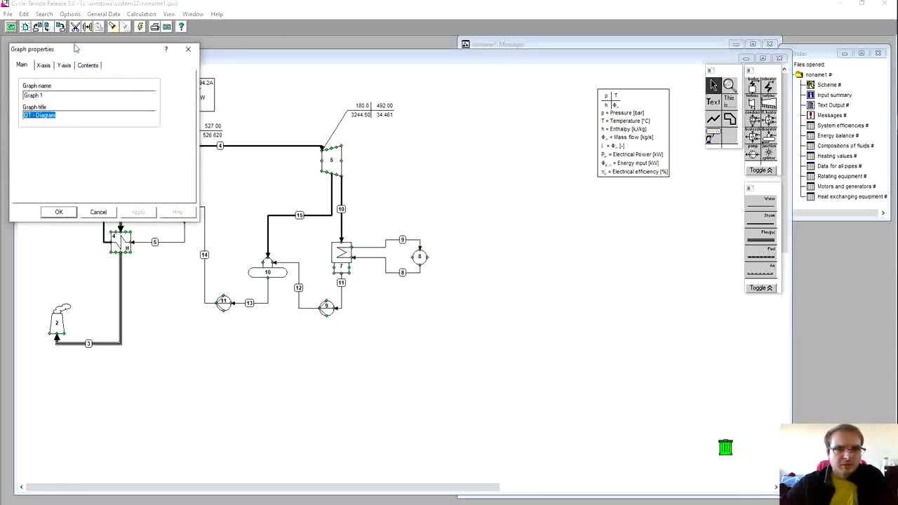
Include heat exchangers 3 and 4 in the QT diagram and place the graph window beside the scheme.
click(88, 64)
drag(85, 54, 549, 89)
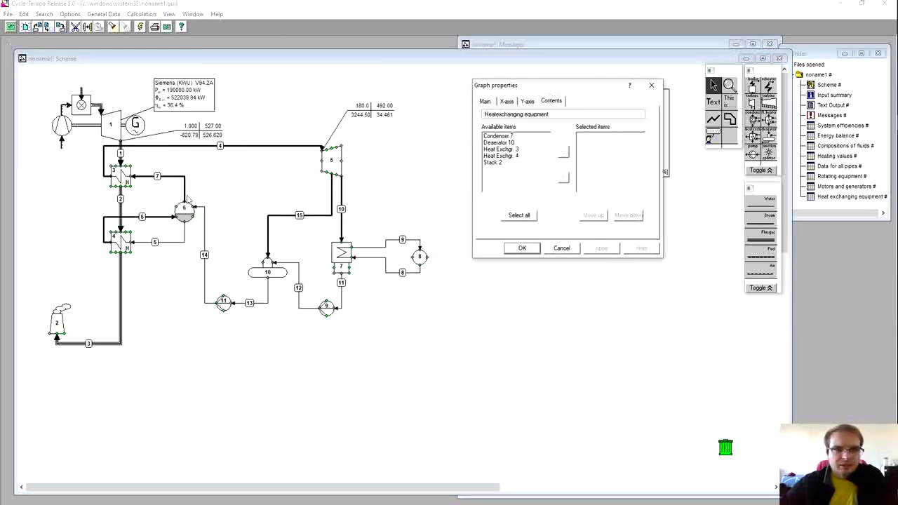
double_click(517, 150)
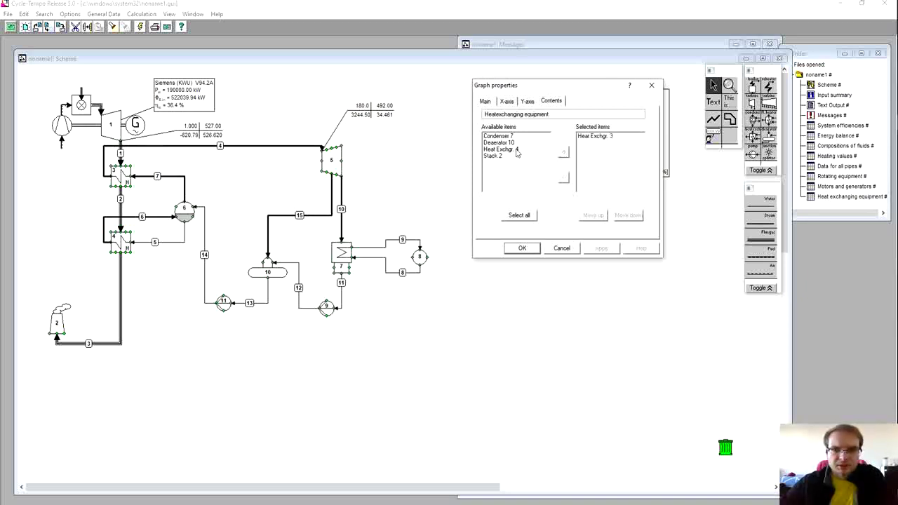
double_click(517, 150)
click(522, 248)
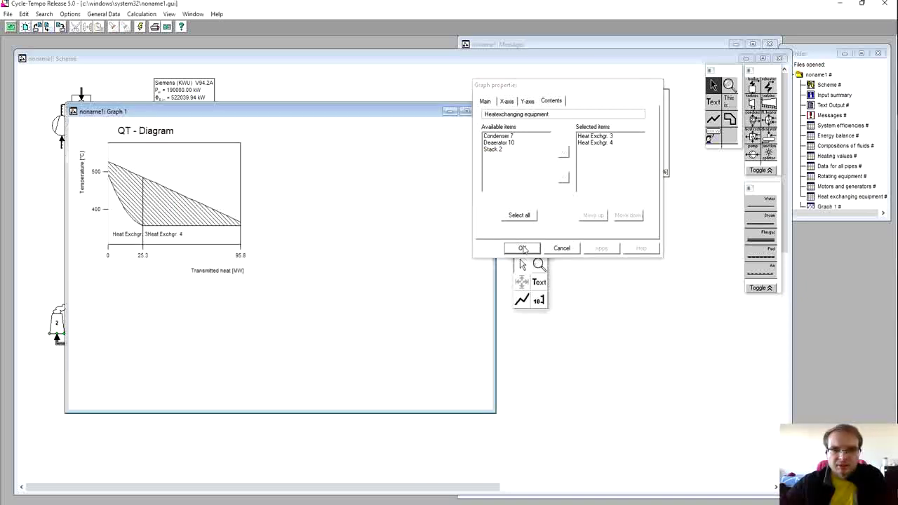
drag(312, 113, 681, 67)
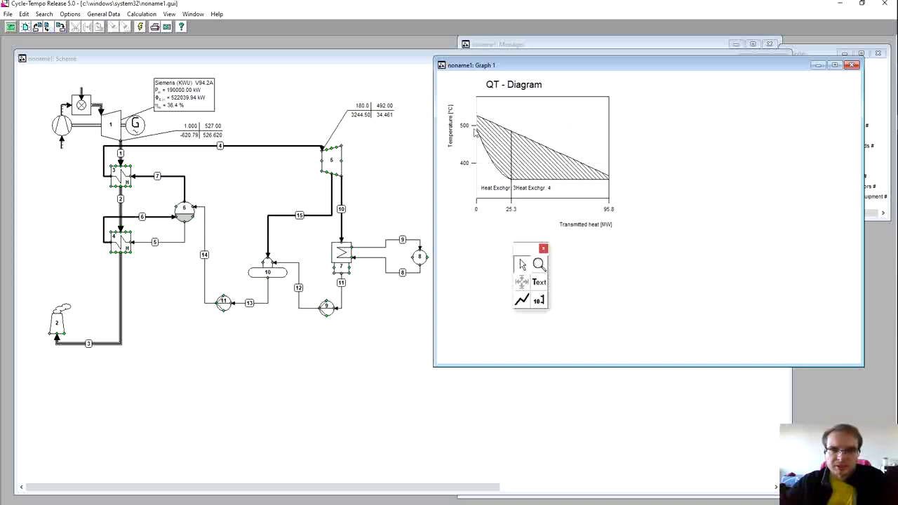
Add a mechanical power label to turbine 5 and place it in the free space beside the turbine's inlet data.
click(376, 151)
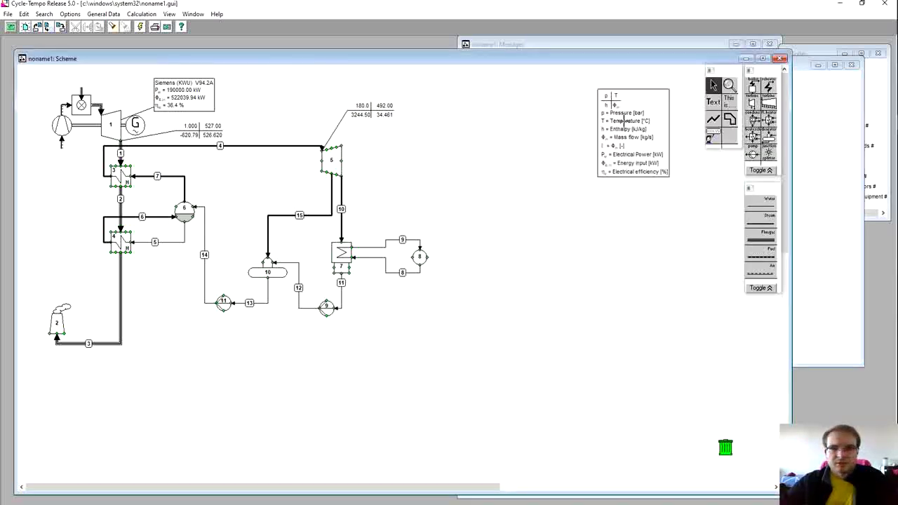
click(712, 139)
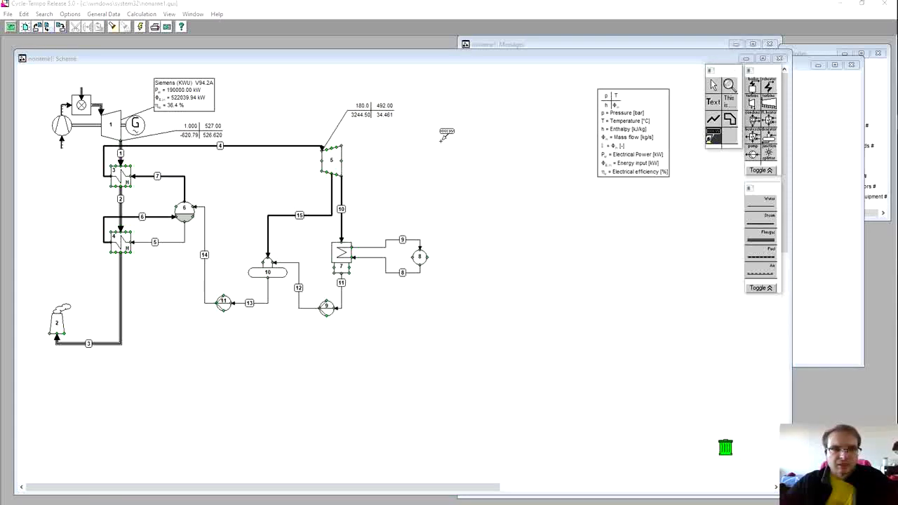
click(338, 152)
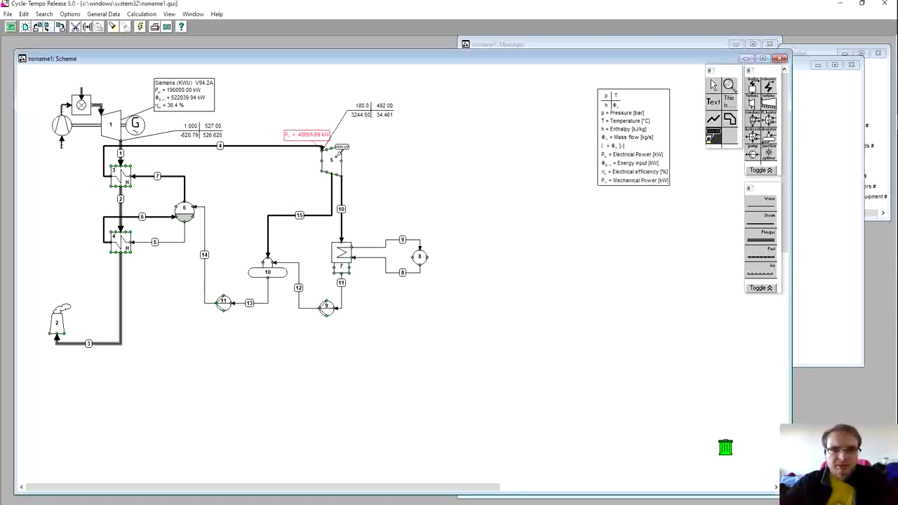
drag(307, 134, 441, 120)
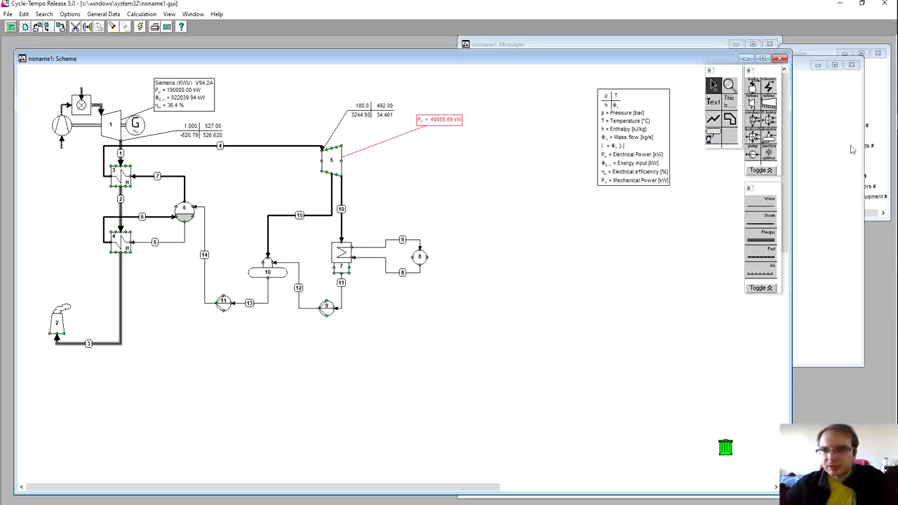
Open the system efficiencies table, move it clear of the scheme, and examine the gross and net efficiencies.
click(876, 109)
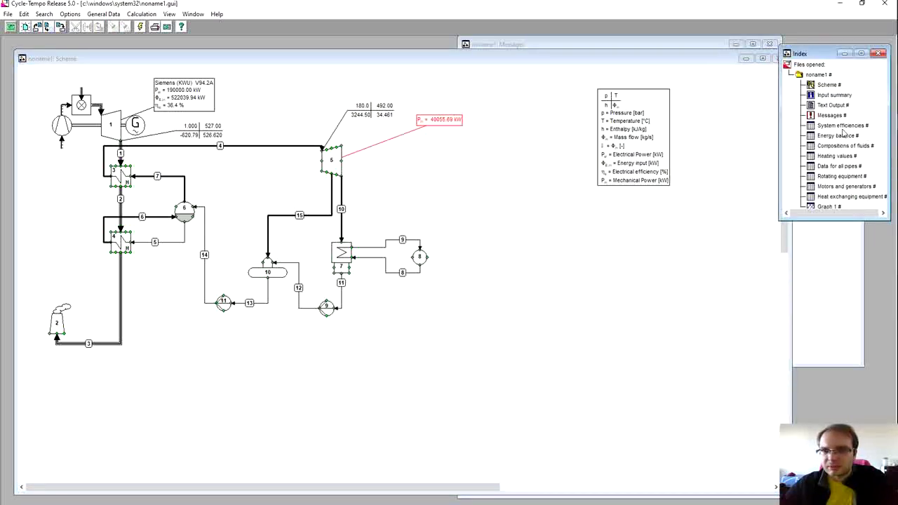
double_click(843, 126)
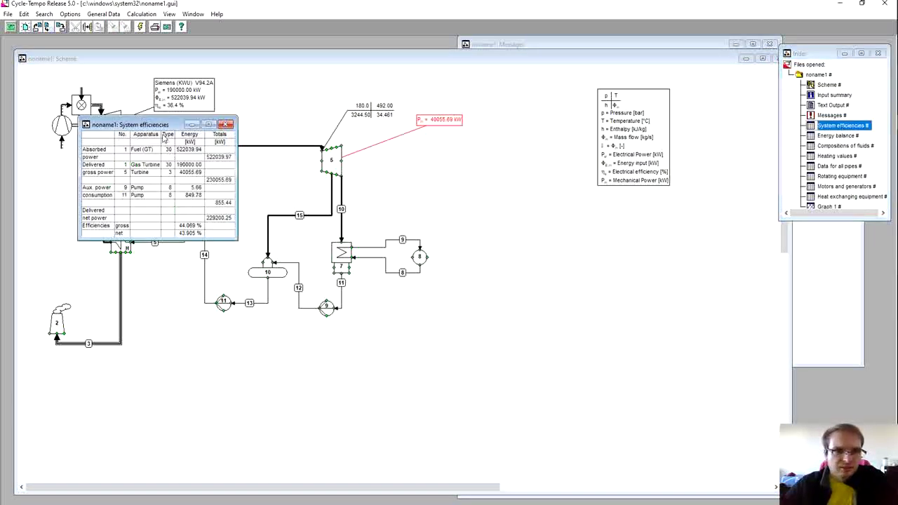
drag(154, 124, 559, 119)
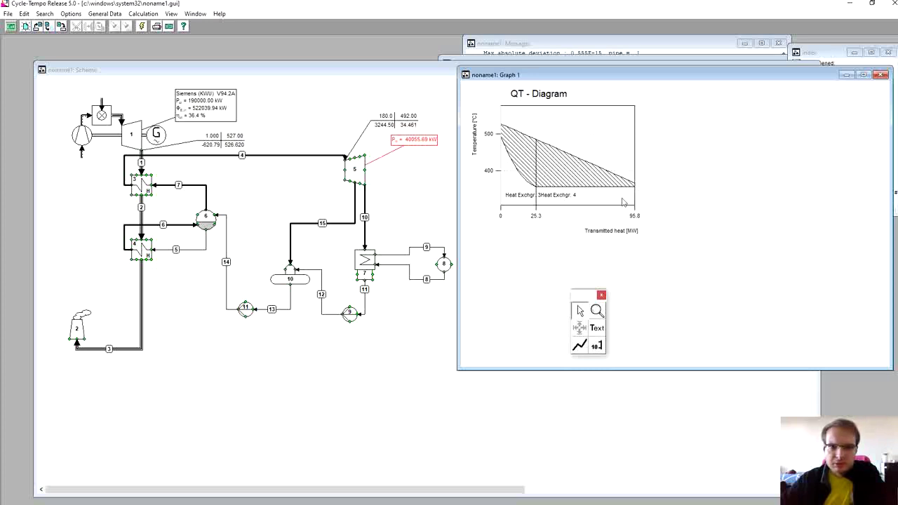
Add a pressure, temperature, enthalpy and mass flow label for the flue gas entering stack 2 and place it below pipe 3.
click(368, 351)
click(739, 146)
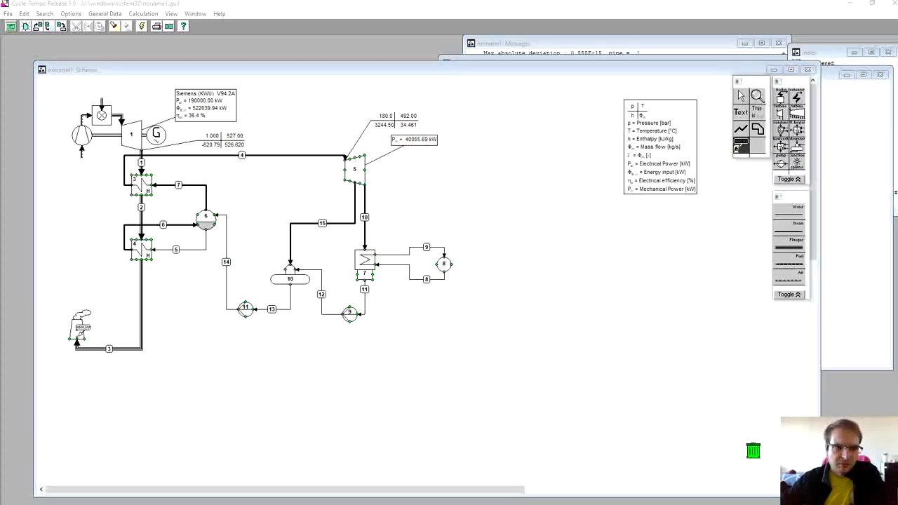
click(83, 328)
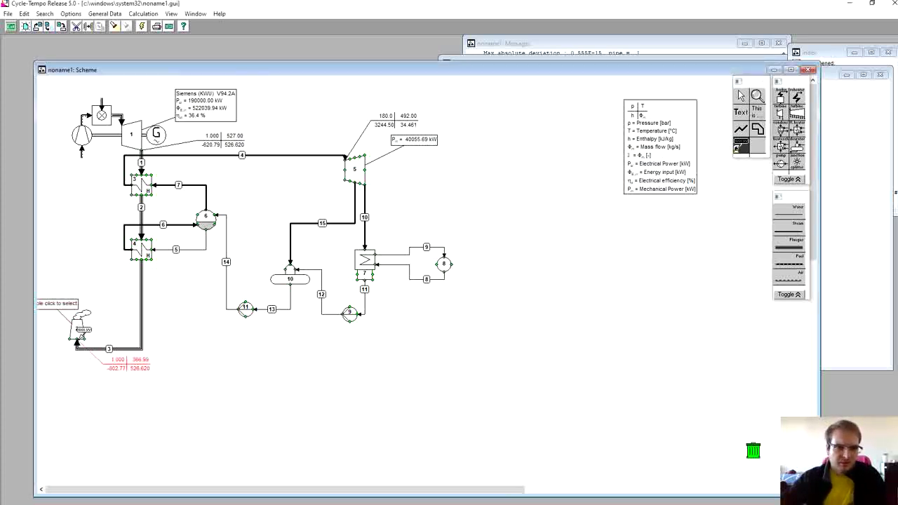
double_click(82, 327)
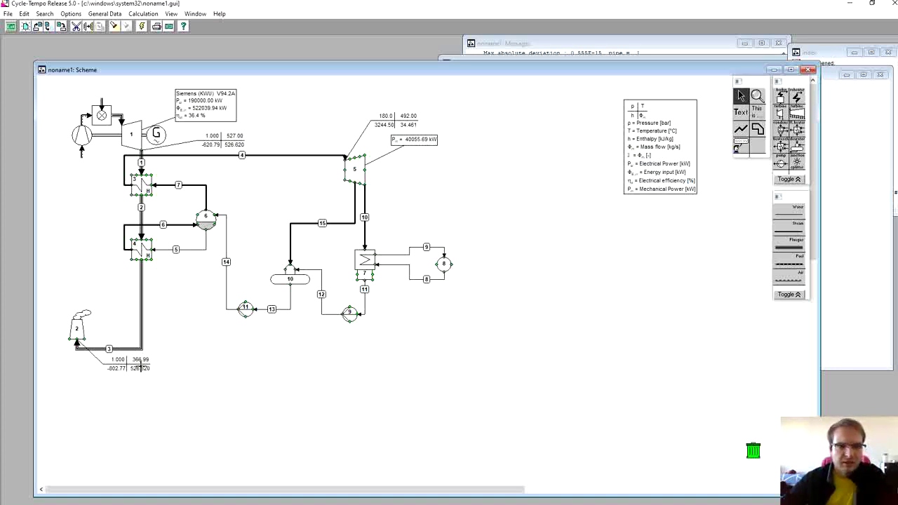
drag(139, 365, 133, 375)
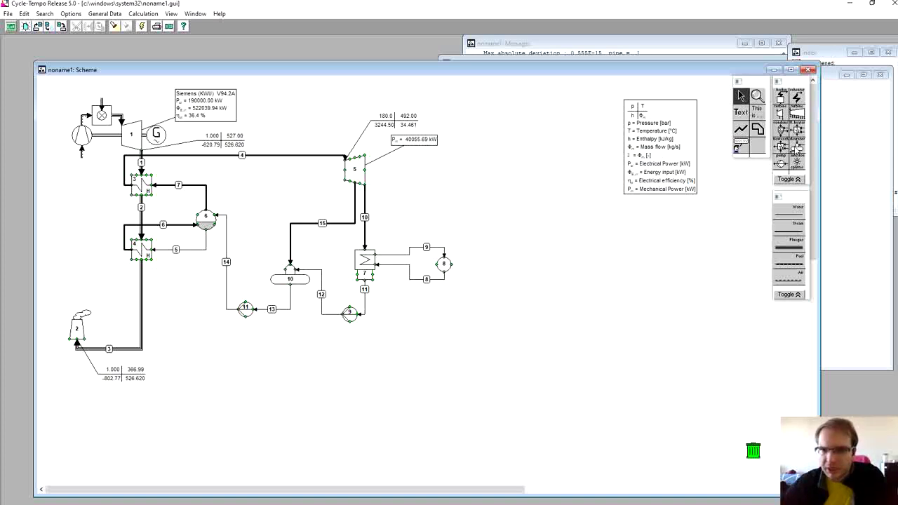
Add a third heat exchanger to the flue gas path directly below heat exchanger 4.
click(783, 146)
click(190, 295)
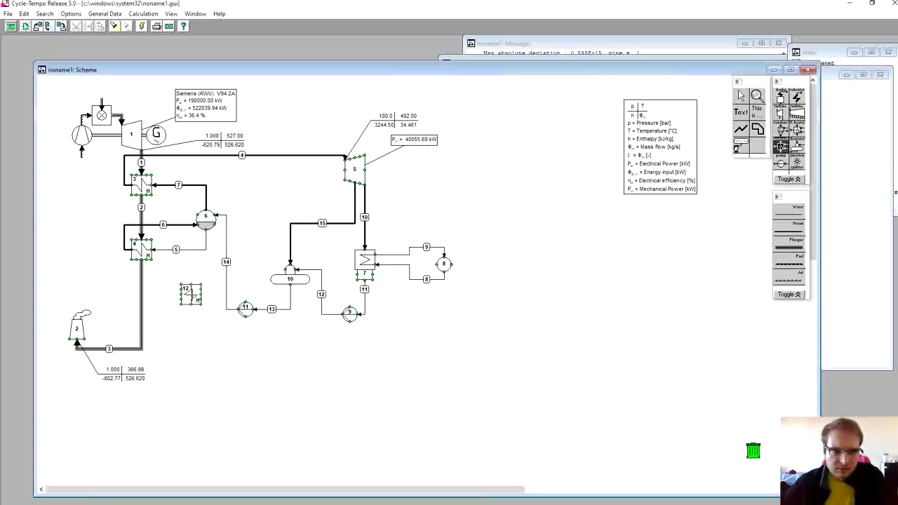
drag(191, 294, 141, 300)
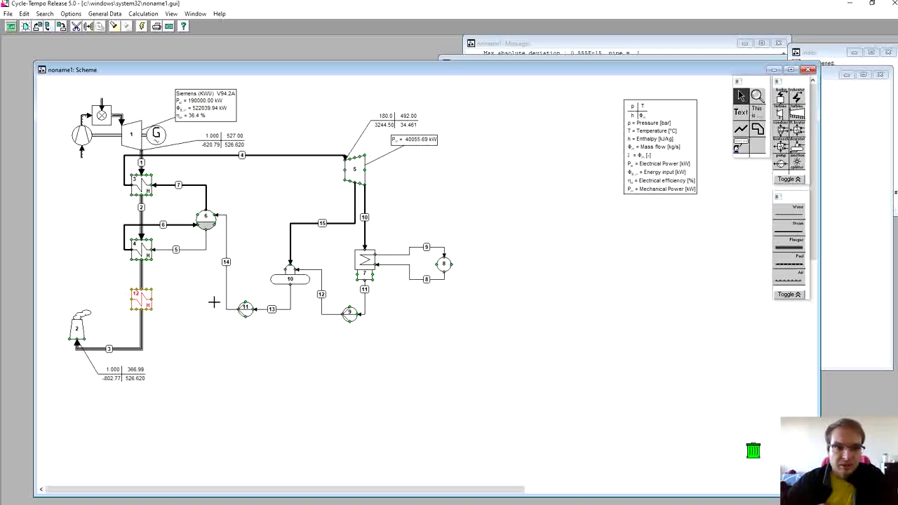
Replace flue gas pipe 3 with separate flue gas pipes from heat exchanger 4 to exchanger 12 and from exchanger 12 to stack 2.
click(141, 327)
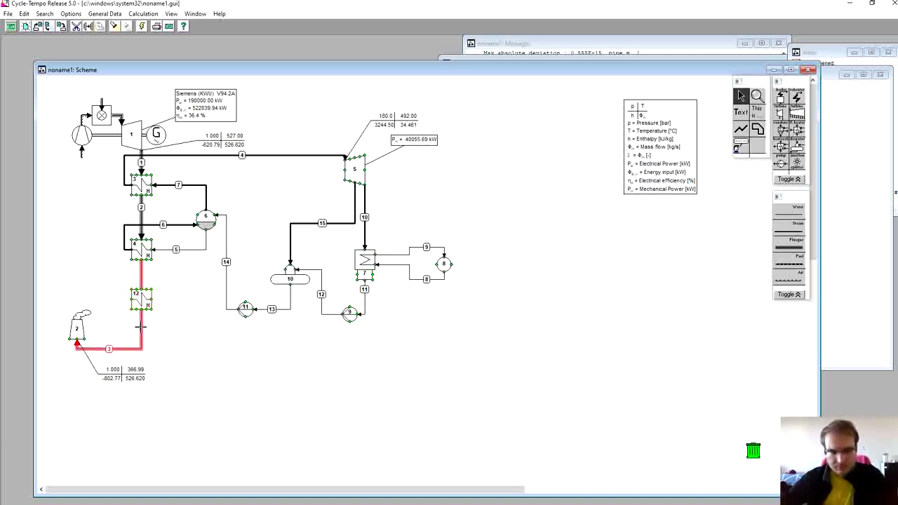
key(Delete)
click(778, 249)
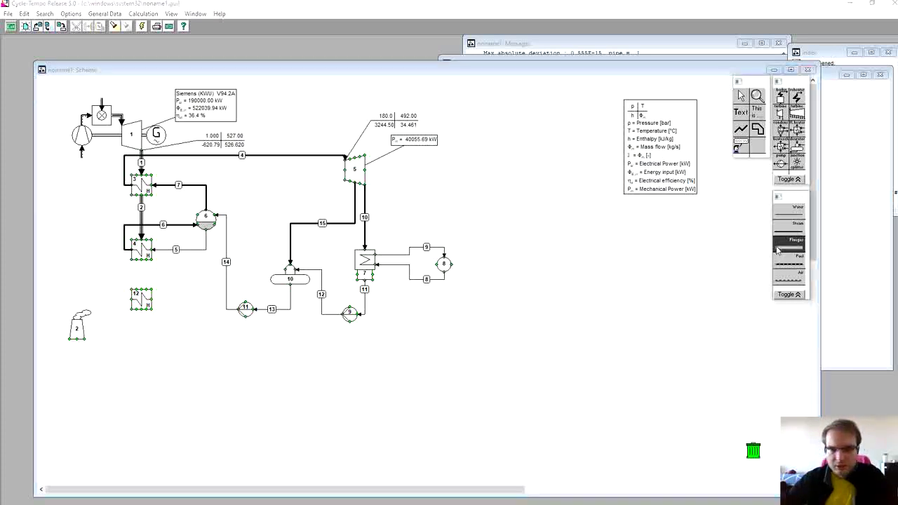
click(141, 259)
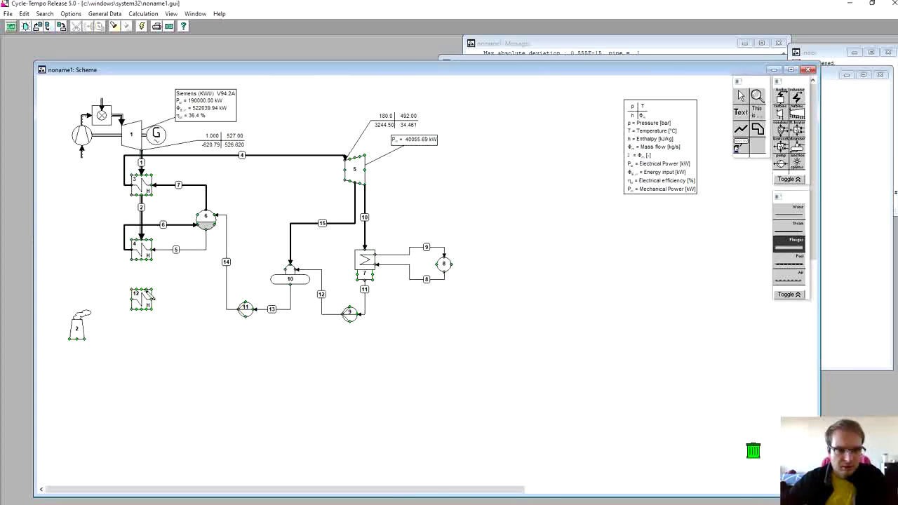
click(146, 295)
click(141, 290)
click(142, 313)
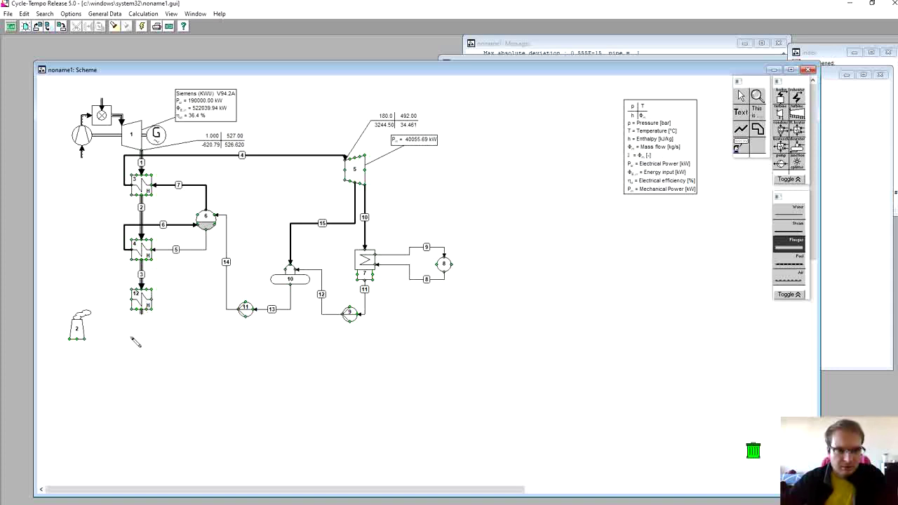
click(78, 341)
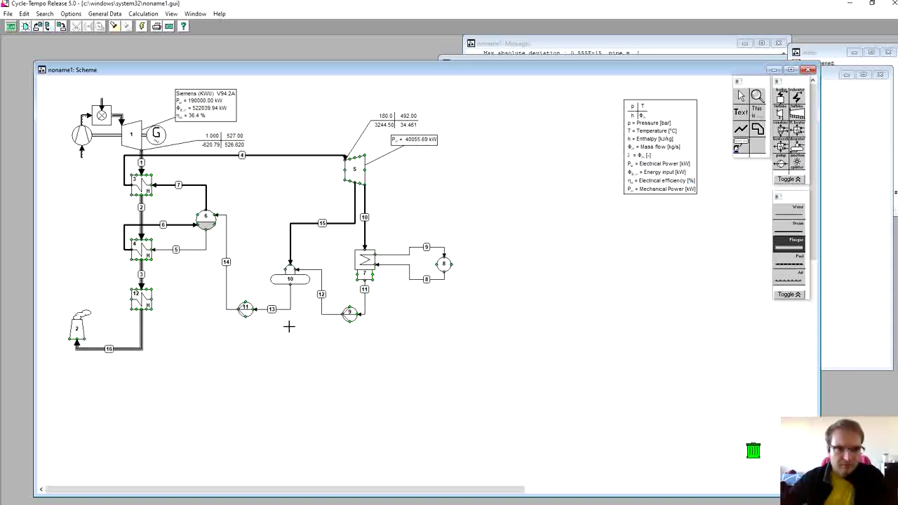
key(Escape)
Replace water pipe 14 between pump 11 and drum 6 with a water pipe from pump 11 to heat exchanger 12.
click(226, 285)
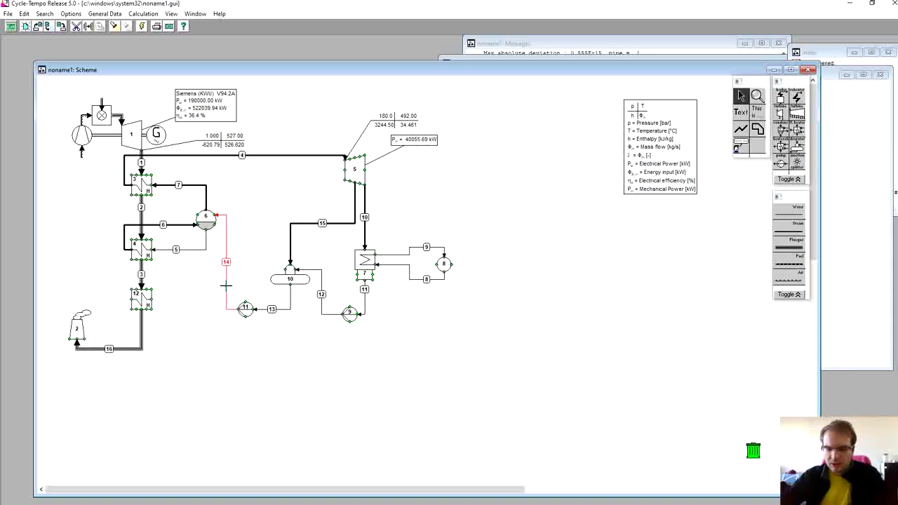
key(Delete)
click(796, 216)
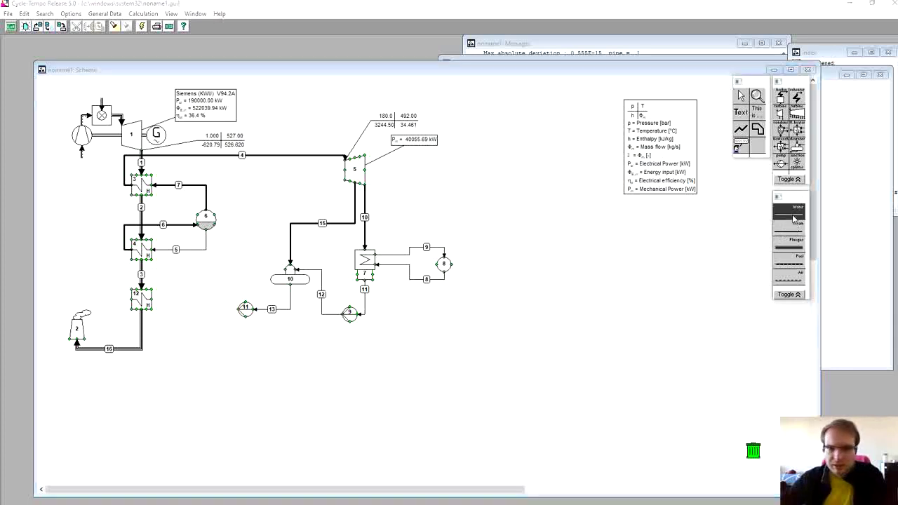
click(234, 311)
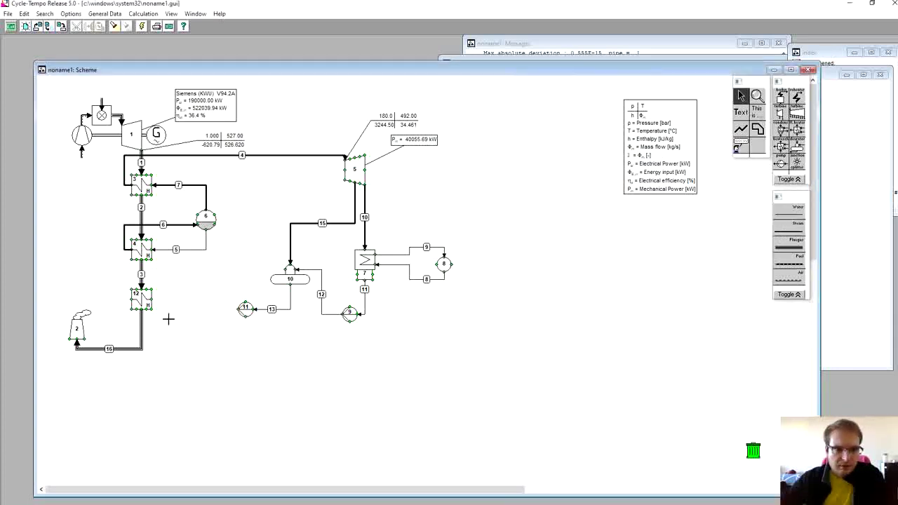
click(242, 309)
click(793, 212)
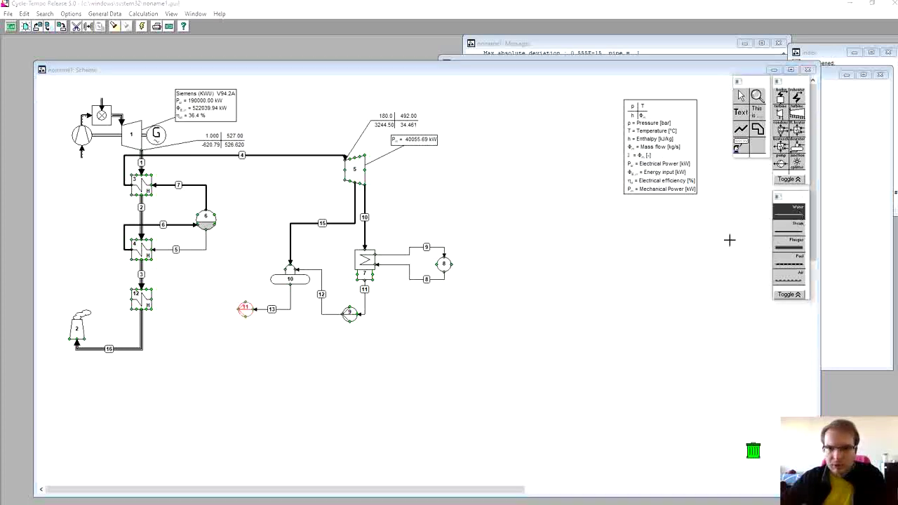
click(240, 309)
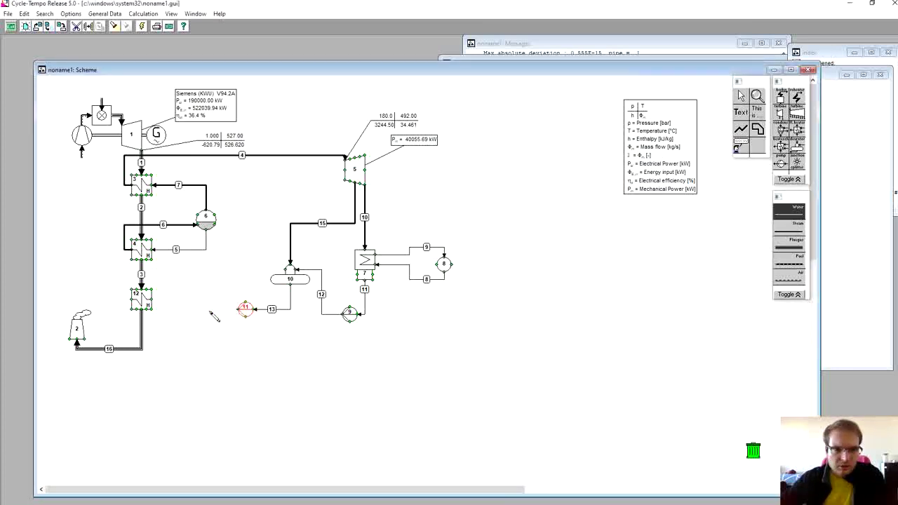
click(154, 300)
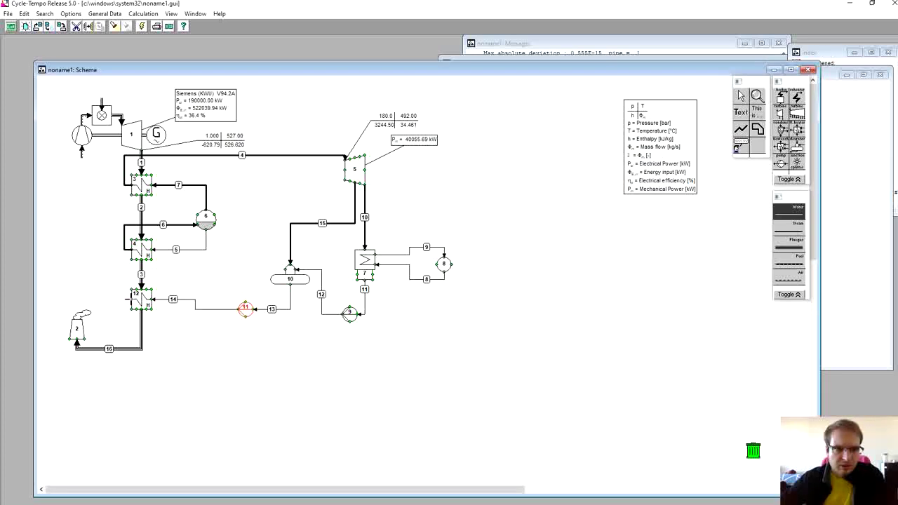
click(127, 294)
click(112, 275)
click(219, 222)
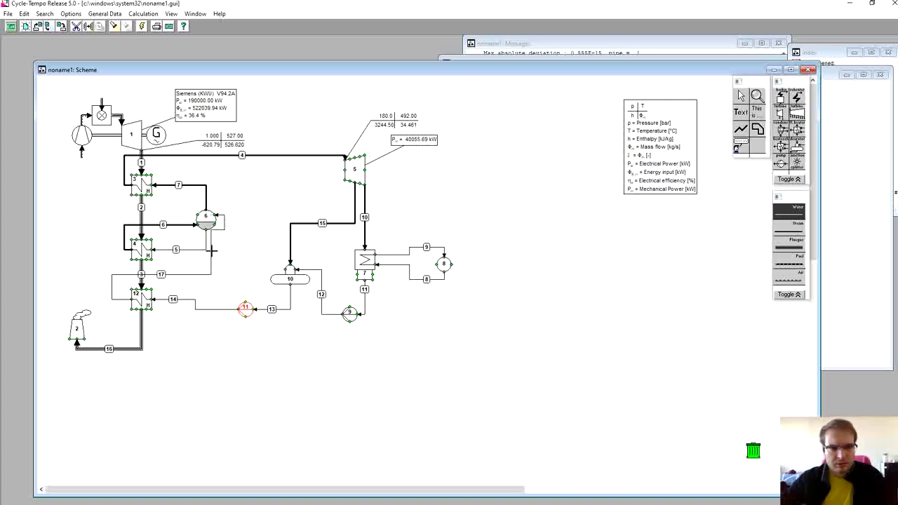
drag(212, 251, 227, 283)
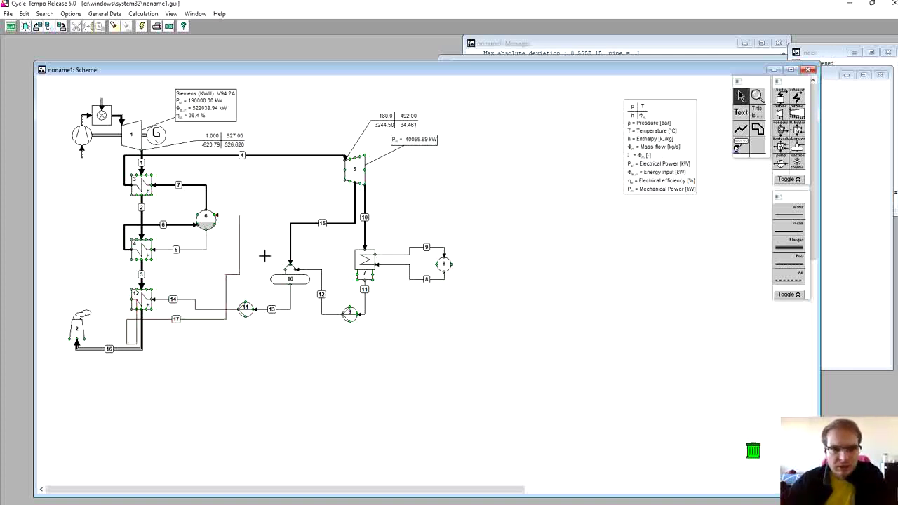
key(Delete)
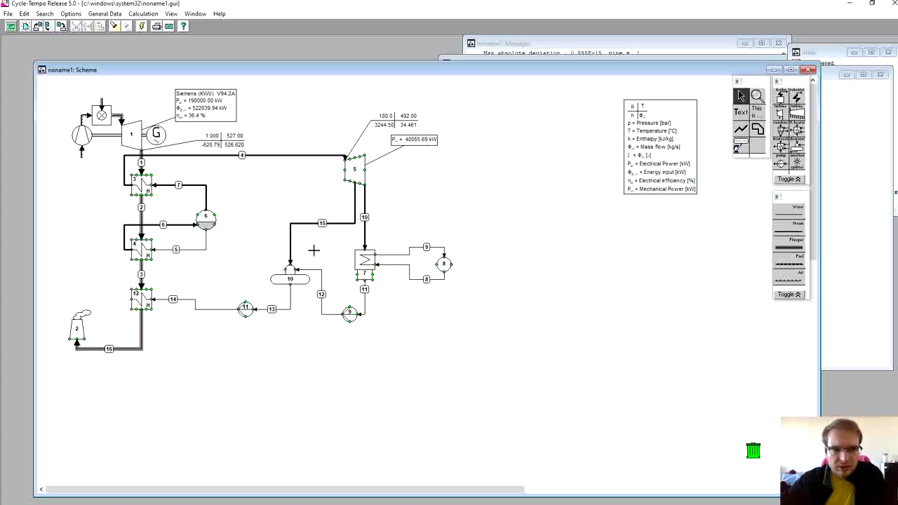
Draw a water pipe from heat exchanger 12 to drum 6, routed above the exchanger and up the drum's outer side.
click(789, 211)
click(132, 300)
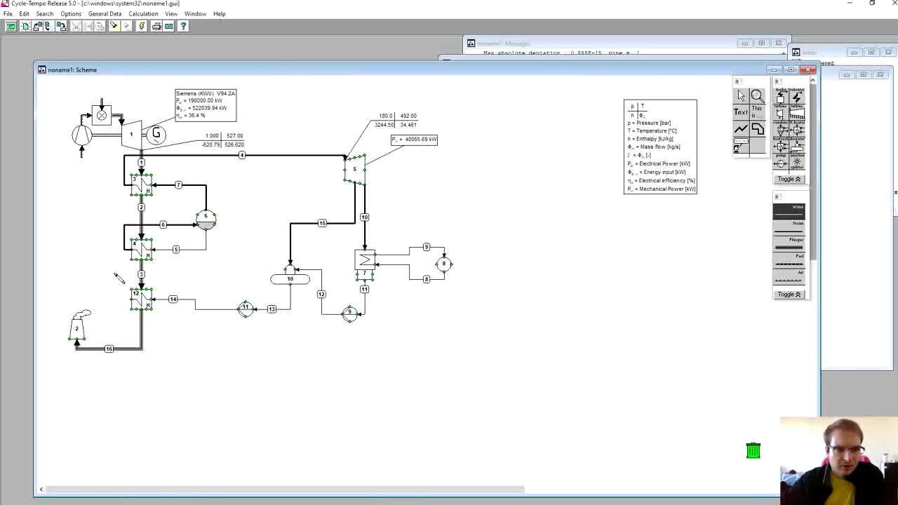
click(251, 274)
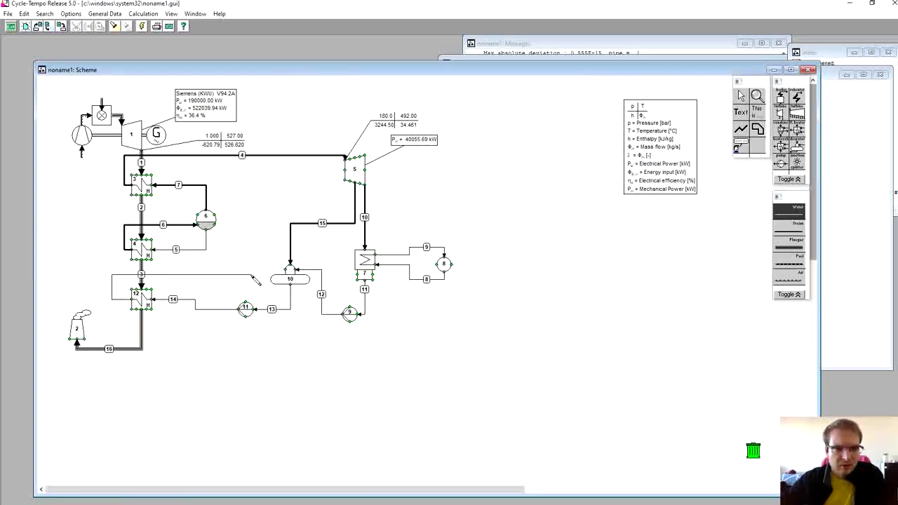
click(217, 216)
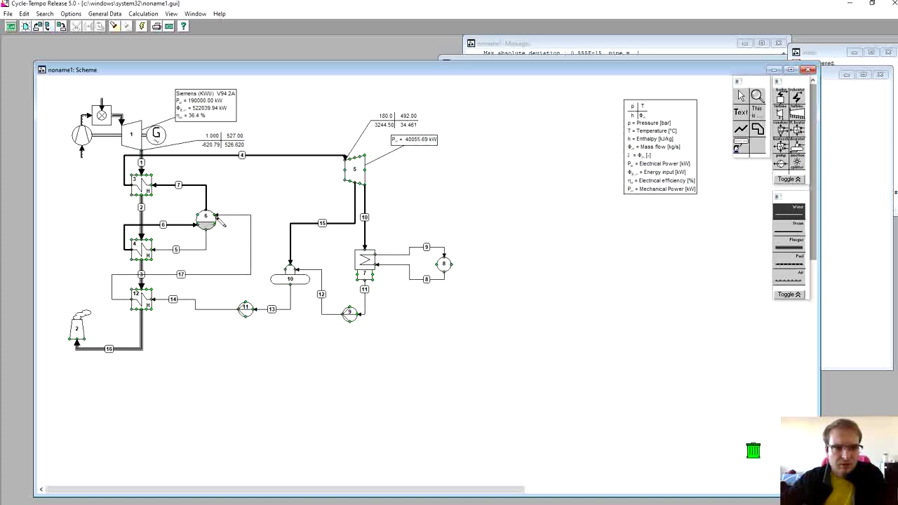
key(Escape)
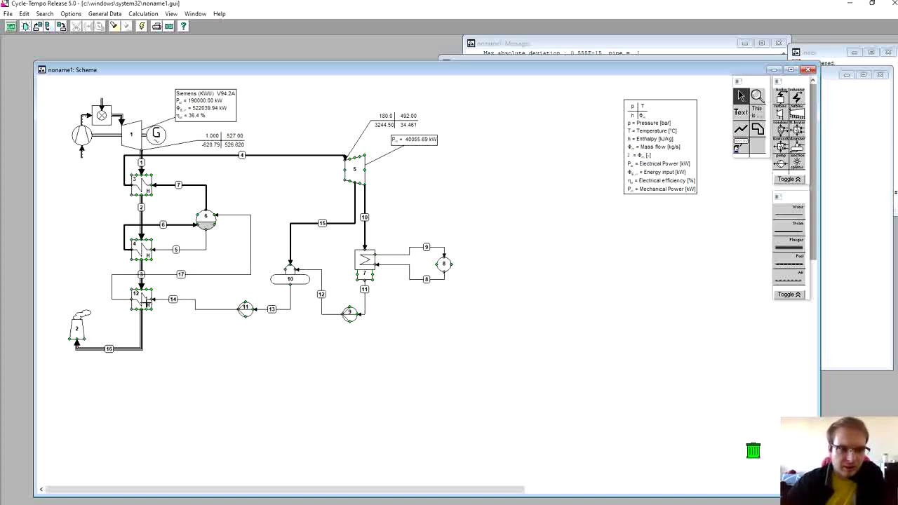
Set heat exchanger 12 to EEQCOD 2, DELP1 0 bar, DELP2 0 bar and DELTH 15 °C, and run the calculation.
double_click(144, 302)
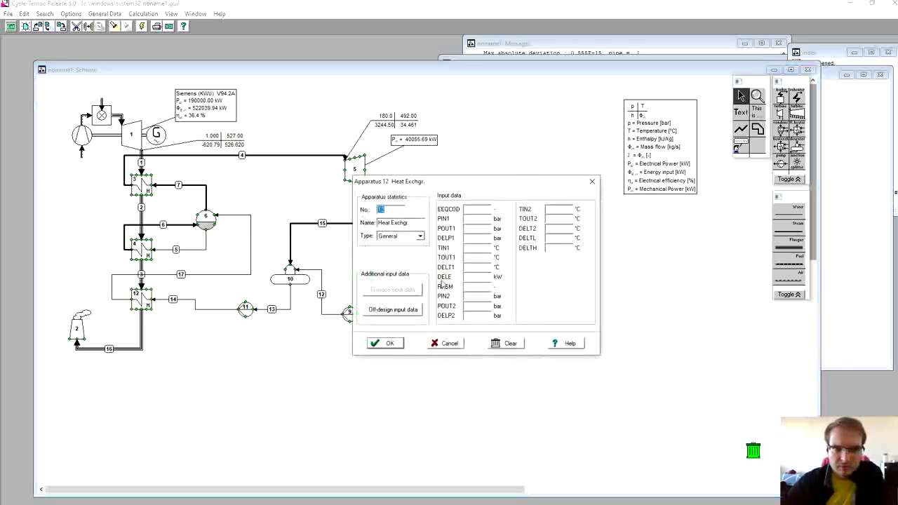
click(477, 315)
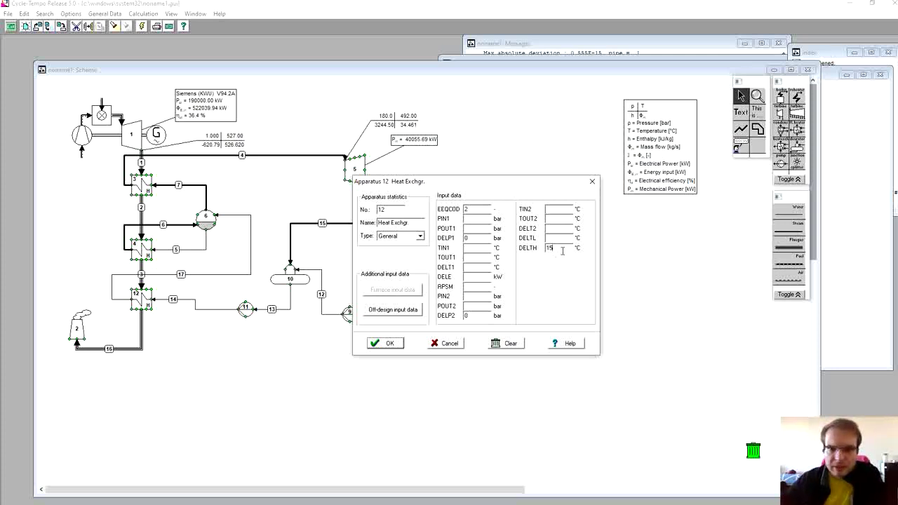
click(391, 344)
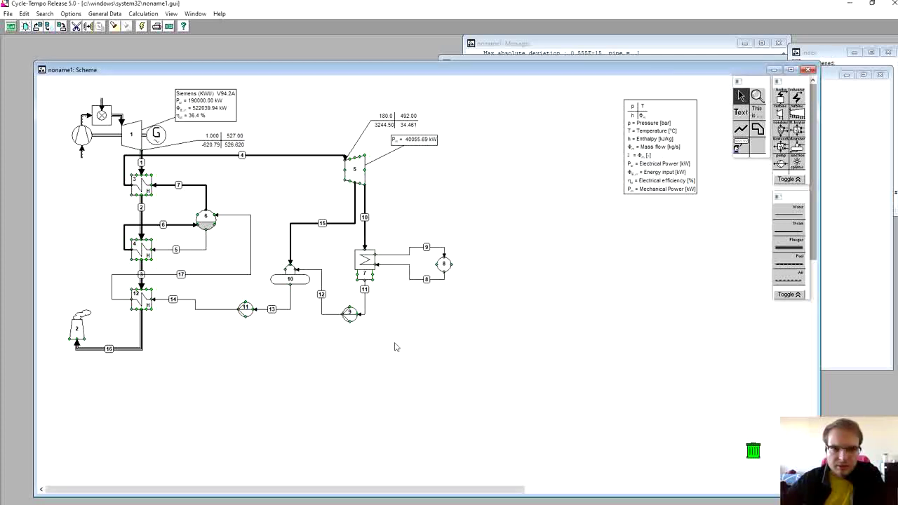
click(141, 26)
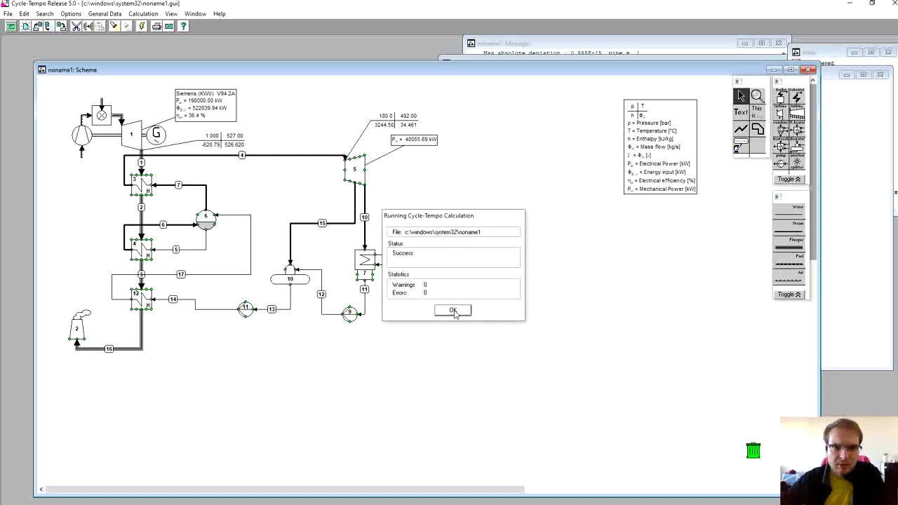
click(452, 310)
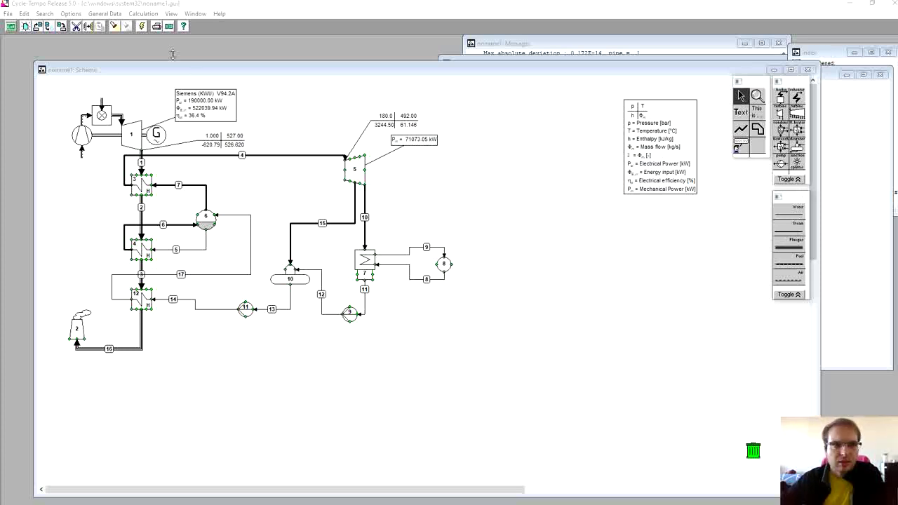
Open the QT diagram, move it clear of the heat exchangers, and add Heat Exchgr. 12 to its selected items.
click(172, 14)
click(225, 203)
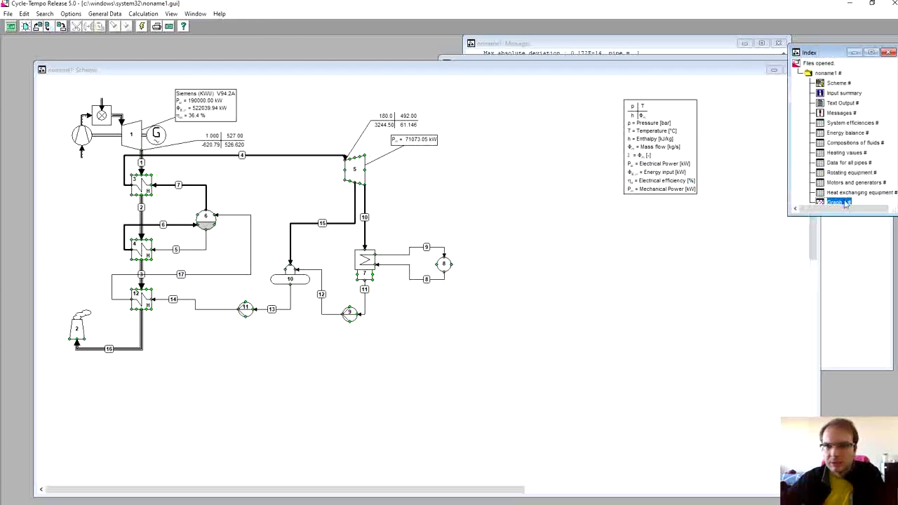
drag(257, 147, 609, 91)
double_click(563, 144)
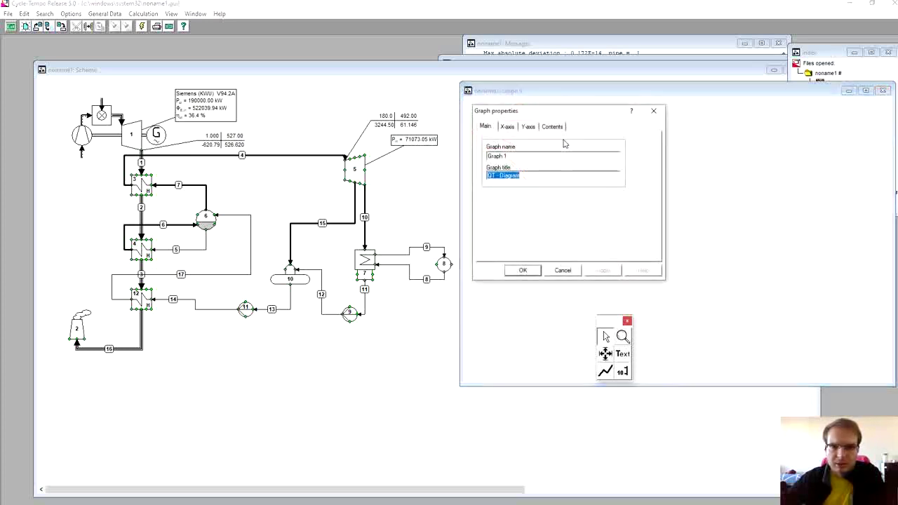
click(556, 127)
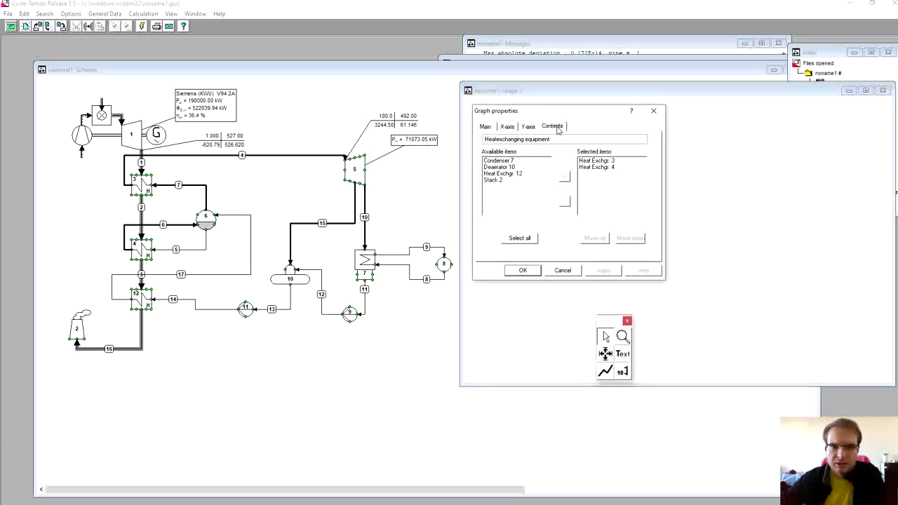
double_click(514, 174)
click(525, 272)
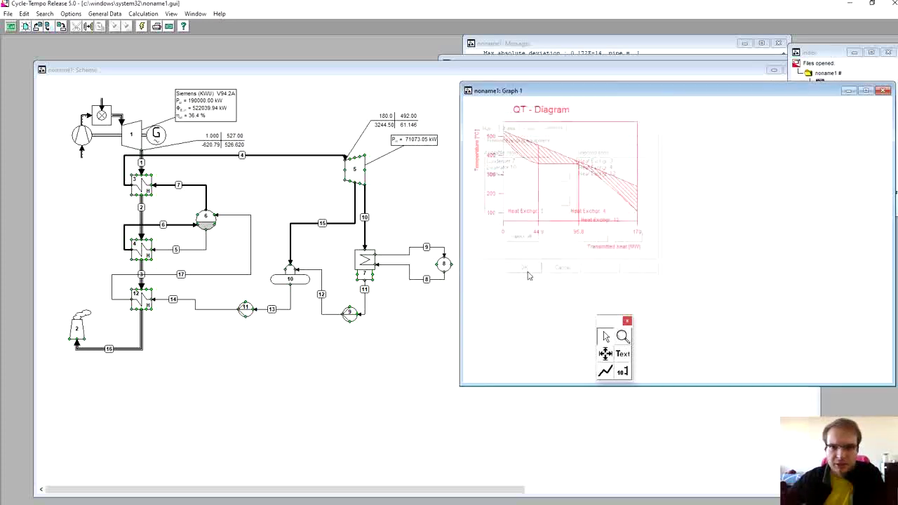
click(689, 246)
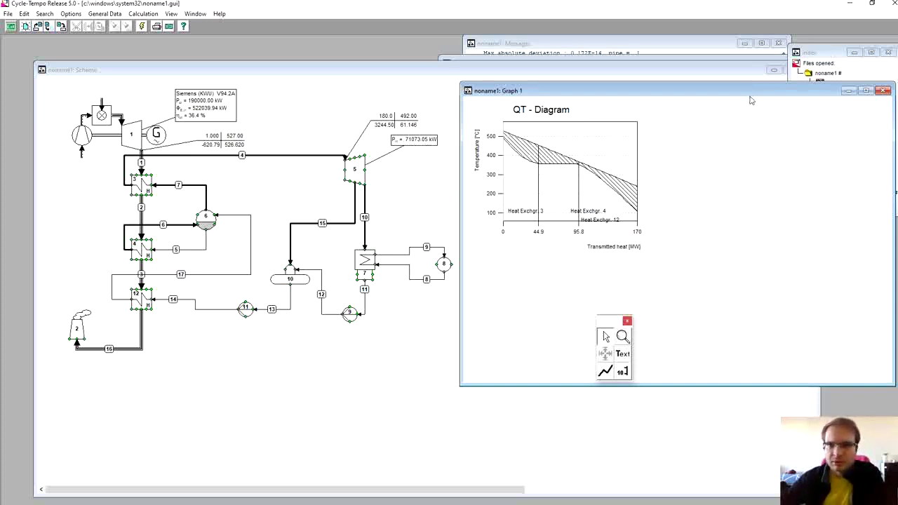
Open the system efficiencies table, examine the gross and net efficiencies, and return to the scheme.
click(822, 57)
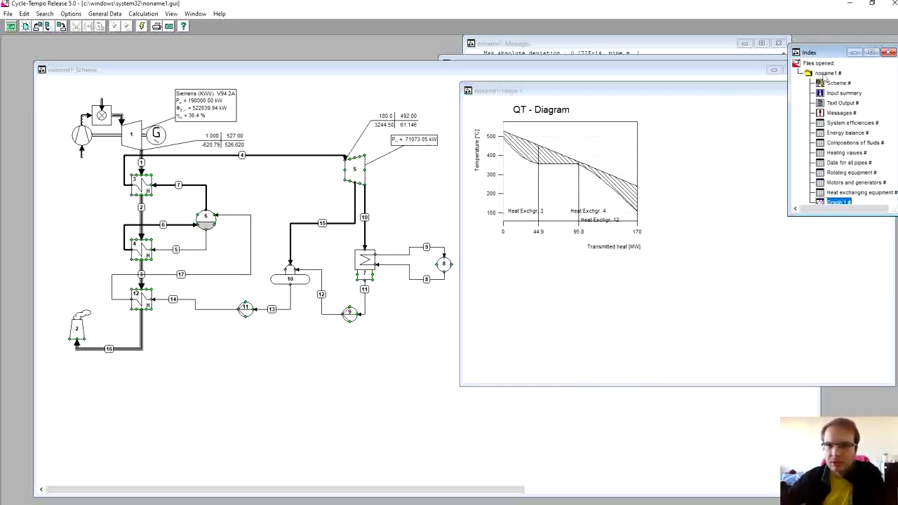
double_click(842, 123)
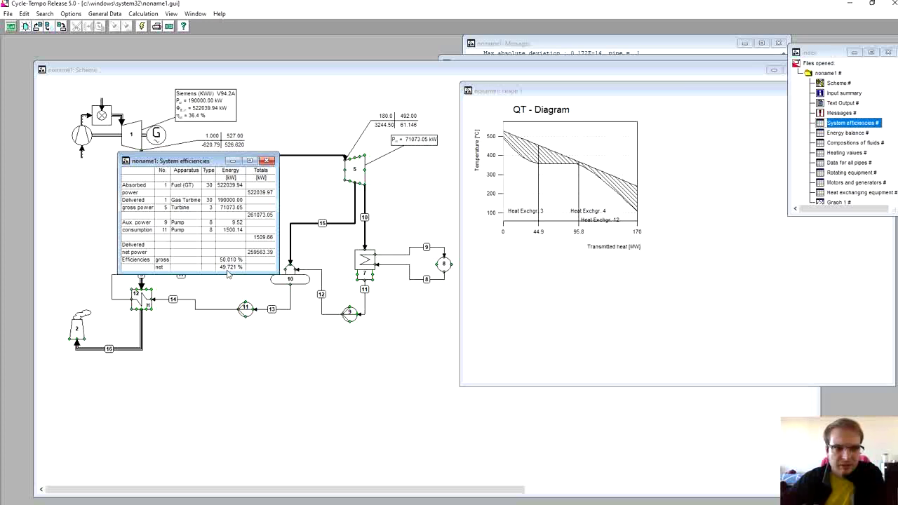
click(334, 364)
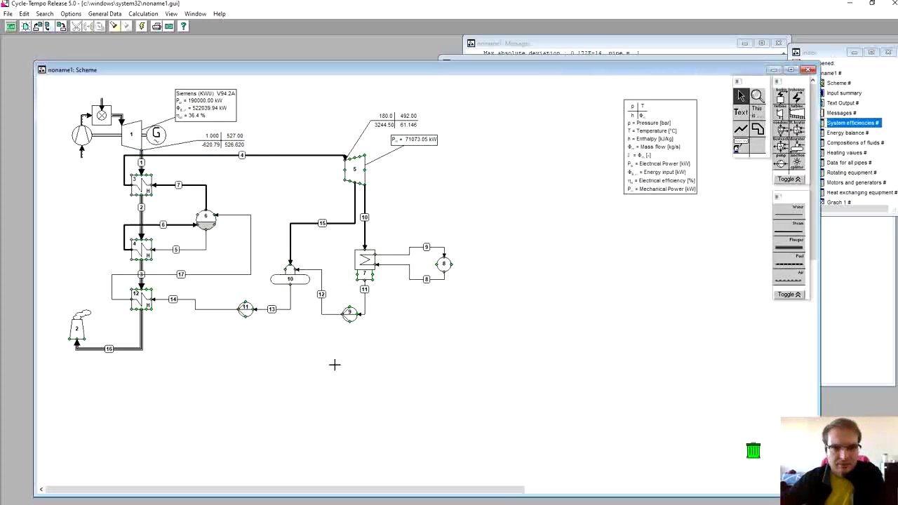
click(577, 59)
click(204, 348)
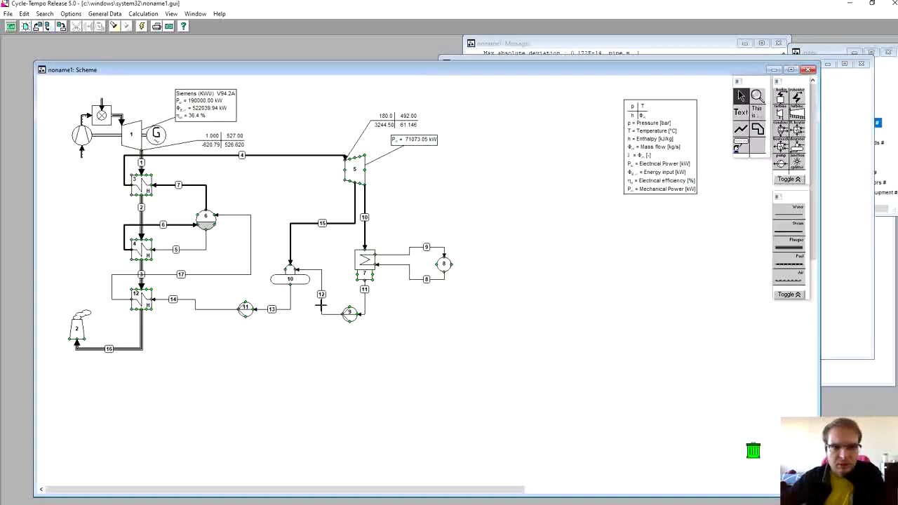
Add pressure, temperature, enthalpy and mass flow labels for the flue gas entering stack 2 and the water leaving pump 9.
click(739, 145)
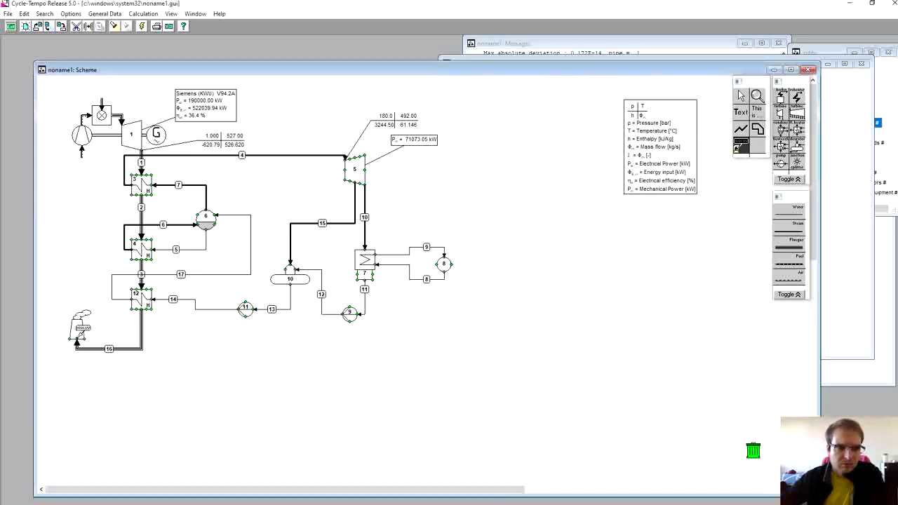
double_click(82, 328)
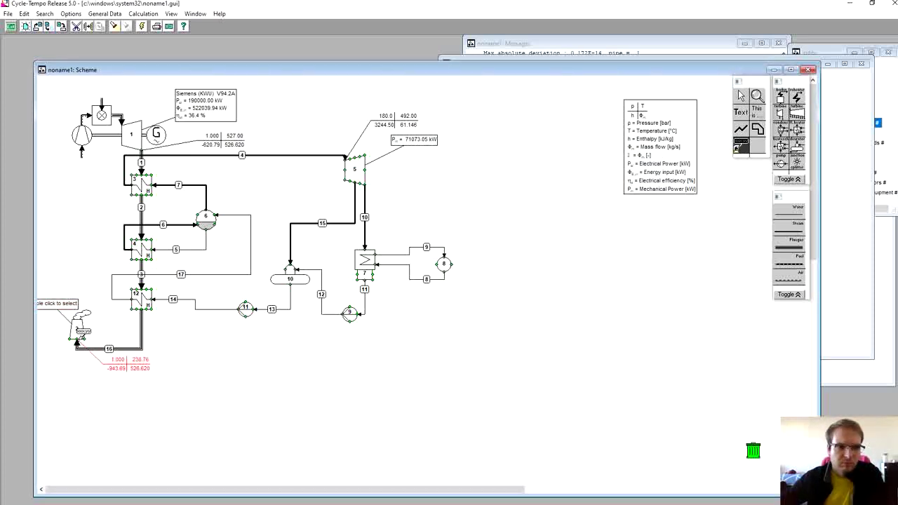
key(Escape)
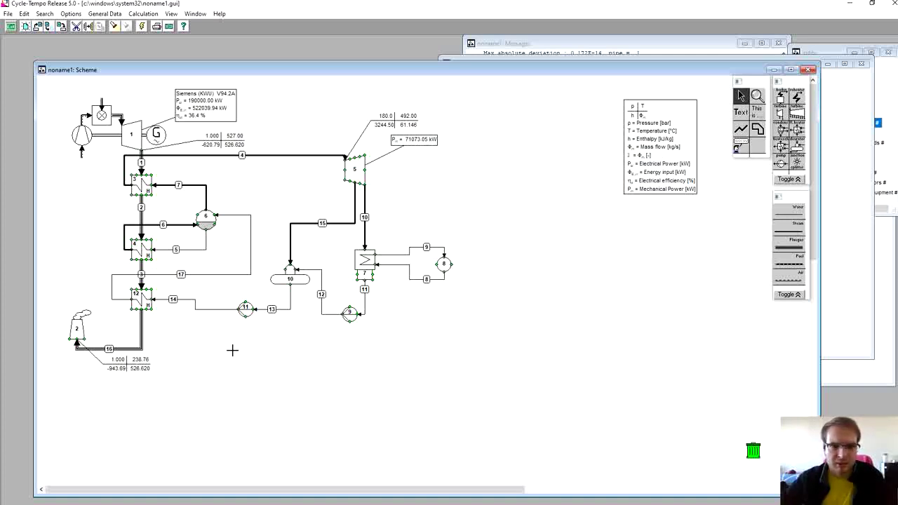
click(741, 149)
click(349, 312)
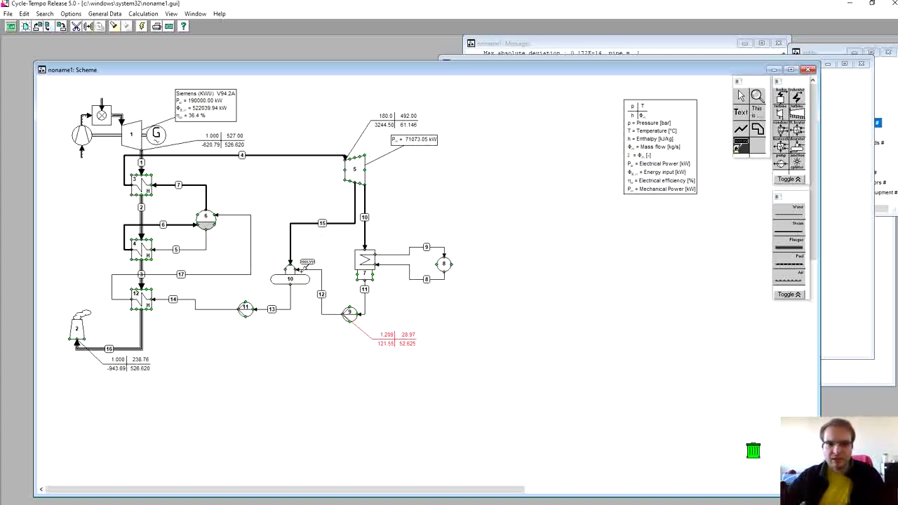
click(294, 279)
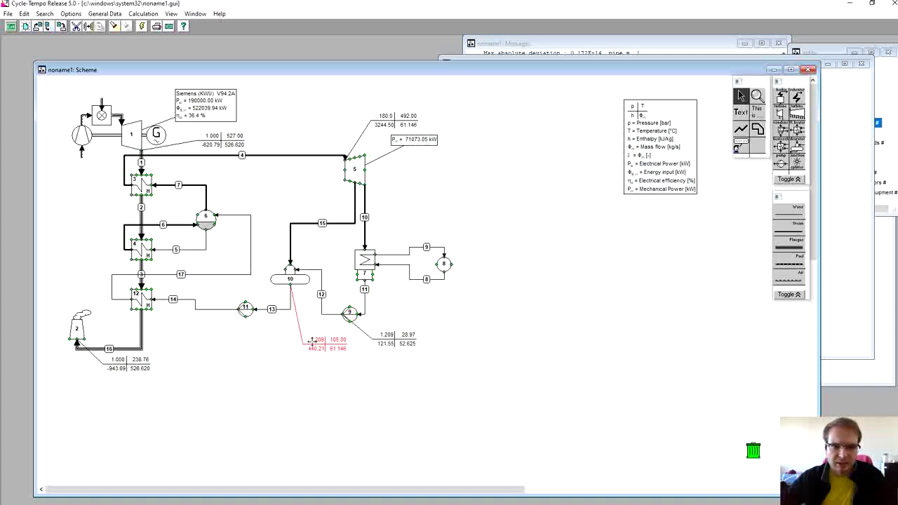
click(314, 341)
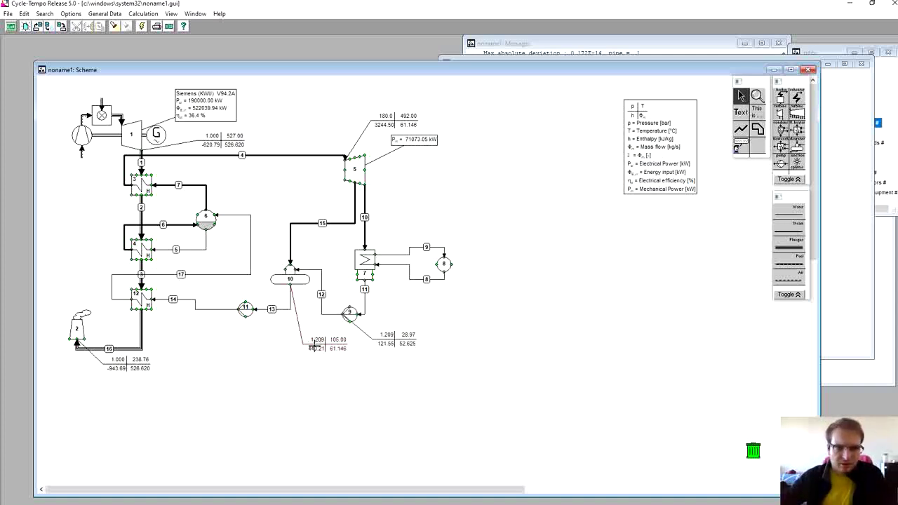
click(314, 342)
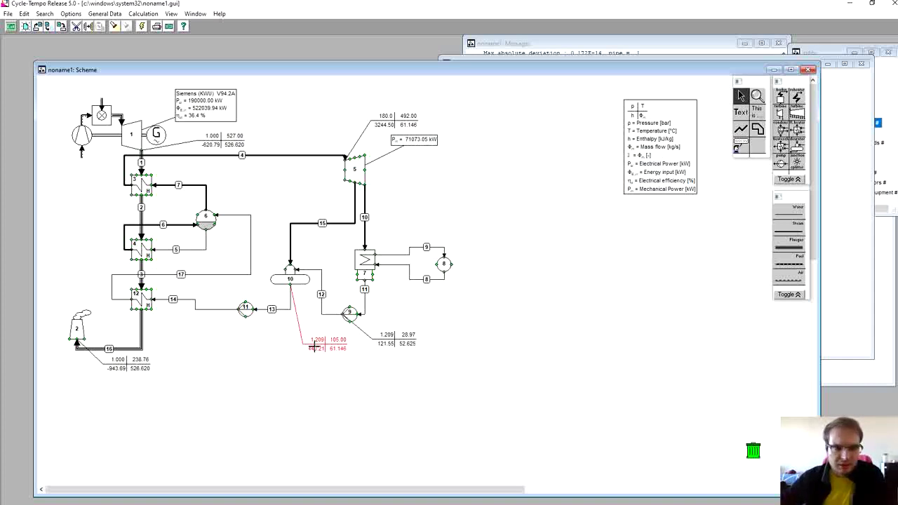
key(Delete)
Delete the flue gas label at stack 2, move the stack lower, and delete the flue gas pipe between heat exchanger 12 and the stack.
click(127, 367)
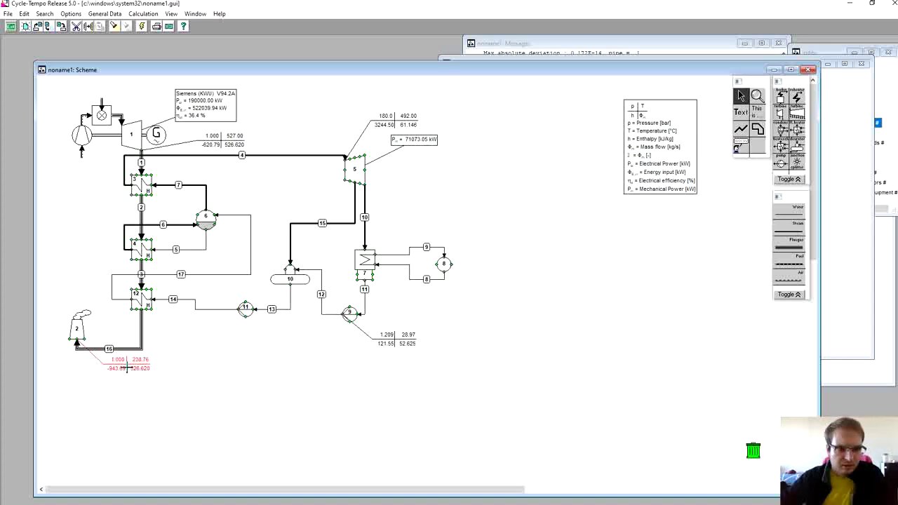
key(Delete)
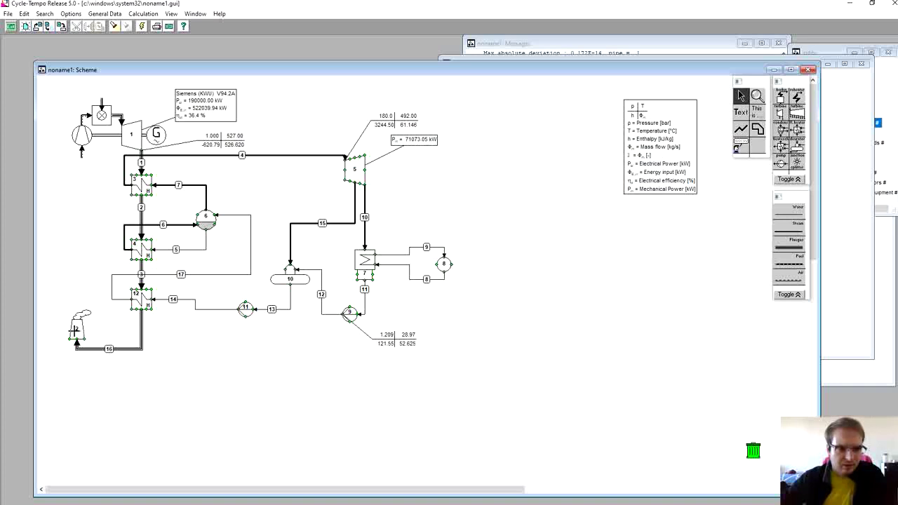
drag(77, 329, 77, 375)
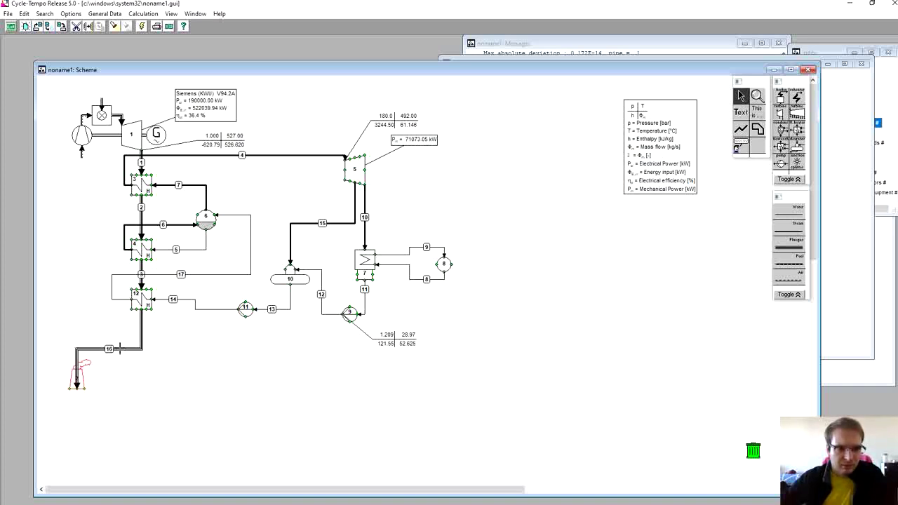
click(119, 349)
key(Delete)
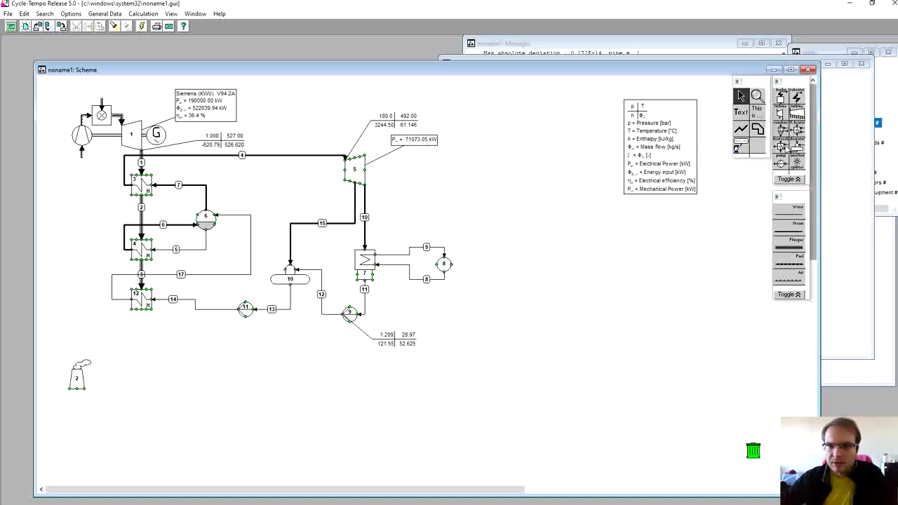
Add a new heat exchanger to the scheme and align it directly below heat exchanger 12.
click(785, 147)
click(138, 344)
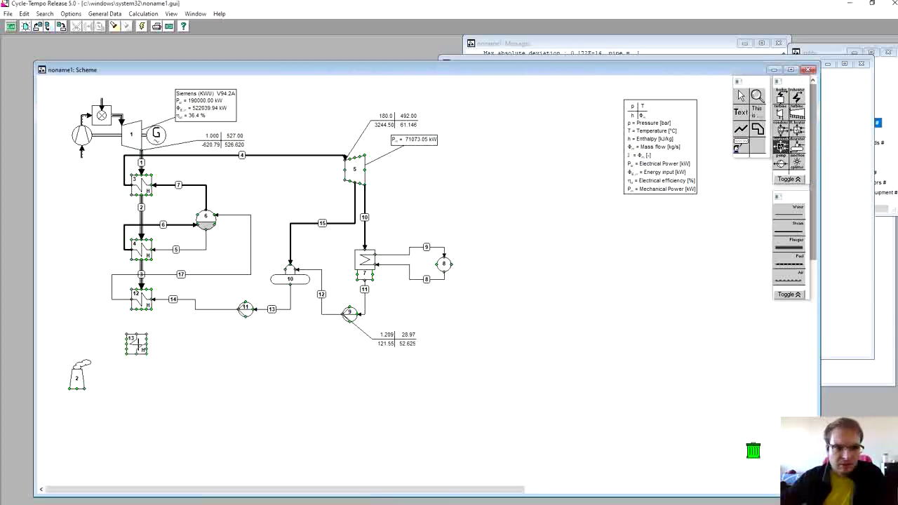
right_click(138, 344)
drag(138, 344, 145, 357)
Delete the water pipe between pump 9 and deaerator 10, and move pump 9 down level with heat exchanger 13.
click(333, 314)
key(Delete)
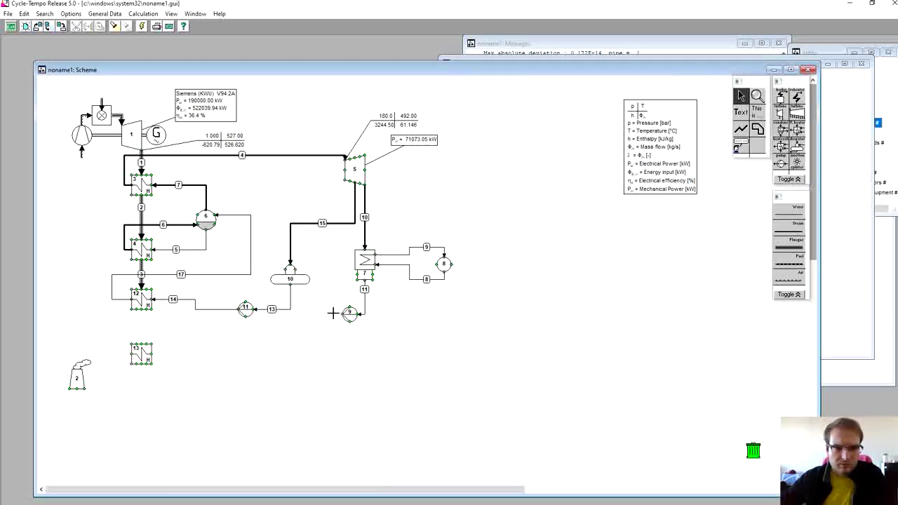
drag(348, 314, 344, 363)
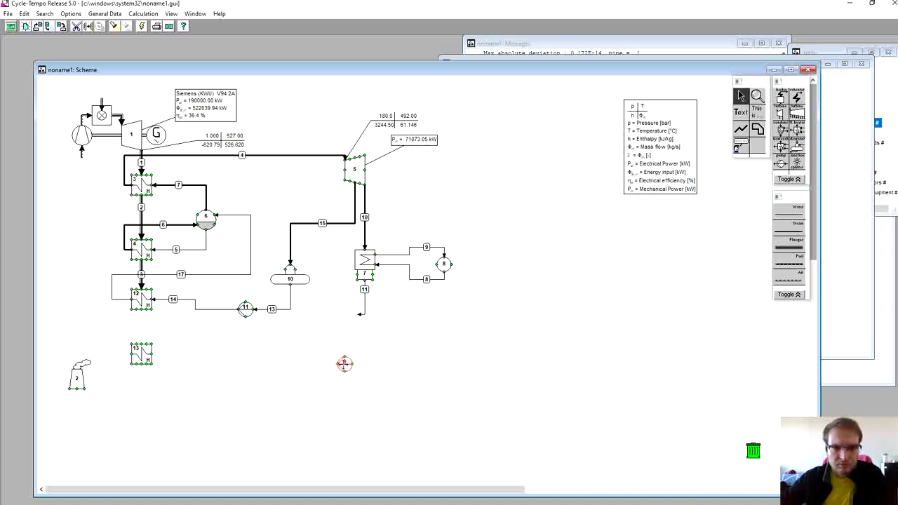
click(511, 349)
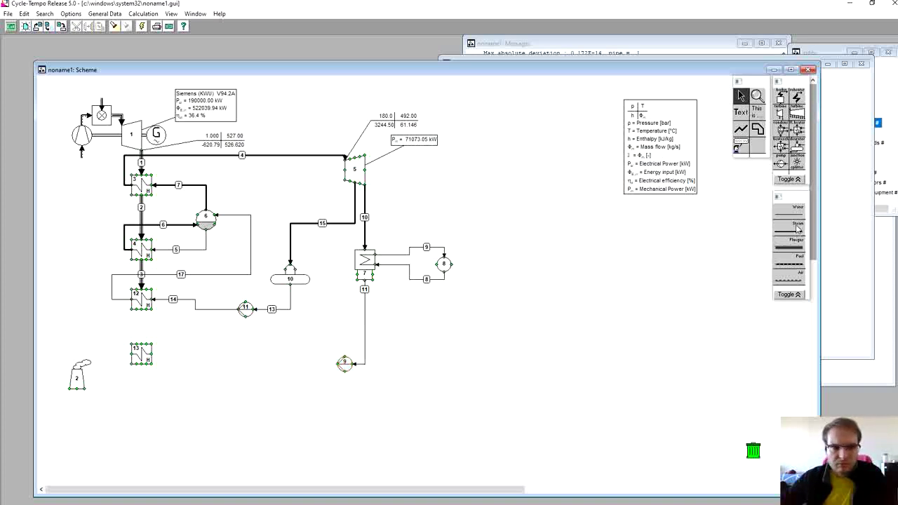
Connect the bottom of heat exchanger 12 to the top of heat exchanger 13 with a flue gas pipe.
click(793, 242)
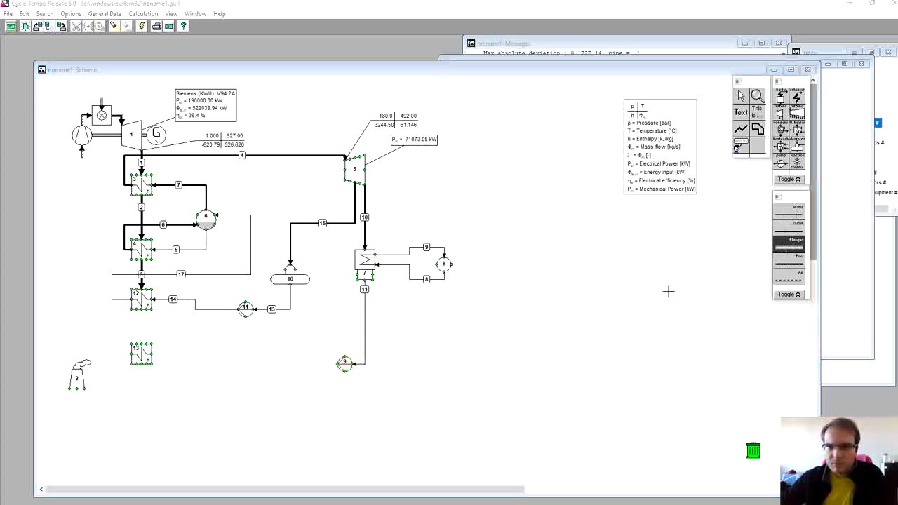
click(143, 309)
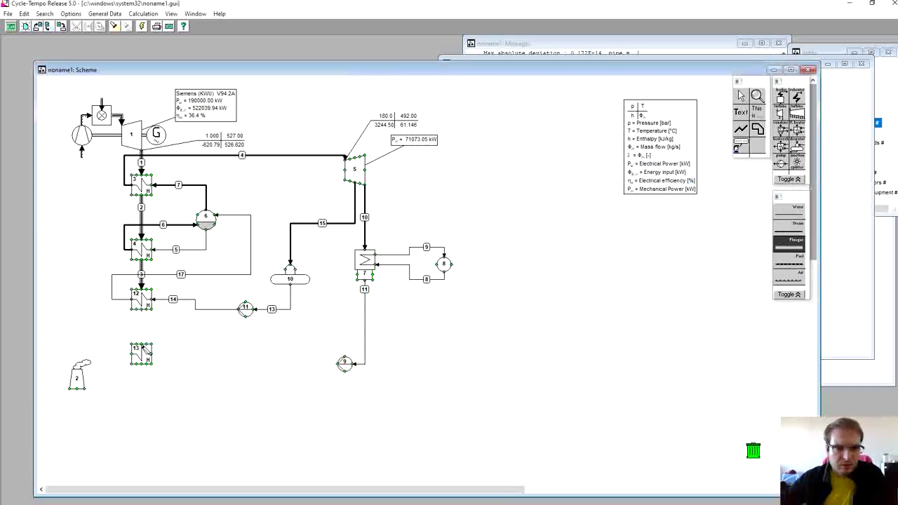
click(141, 345)
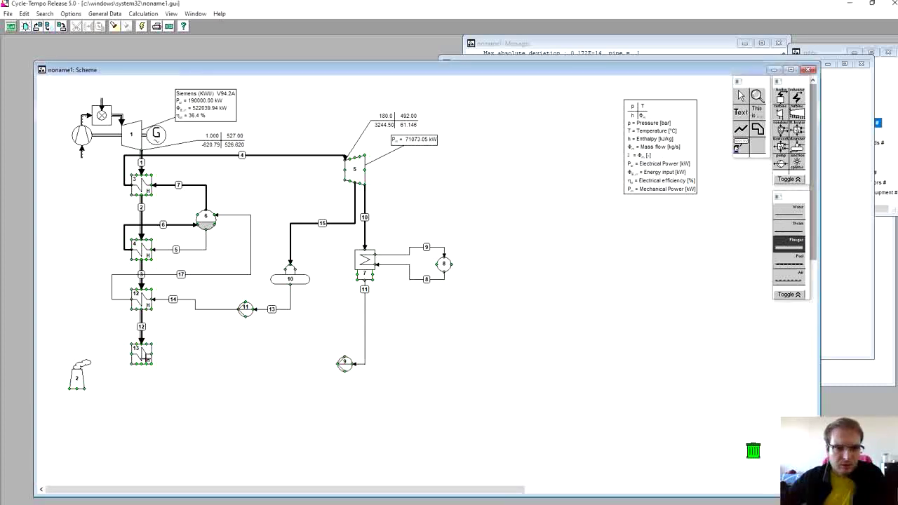
Try connecting heat exchanger 13 to stack 2 with a flue gas pipe, and delete that pipe.
click(78, 391)
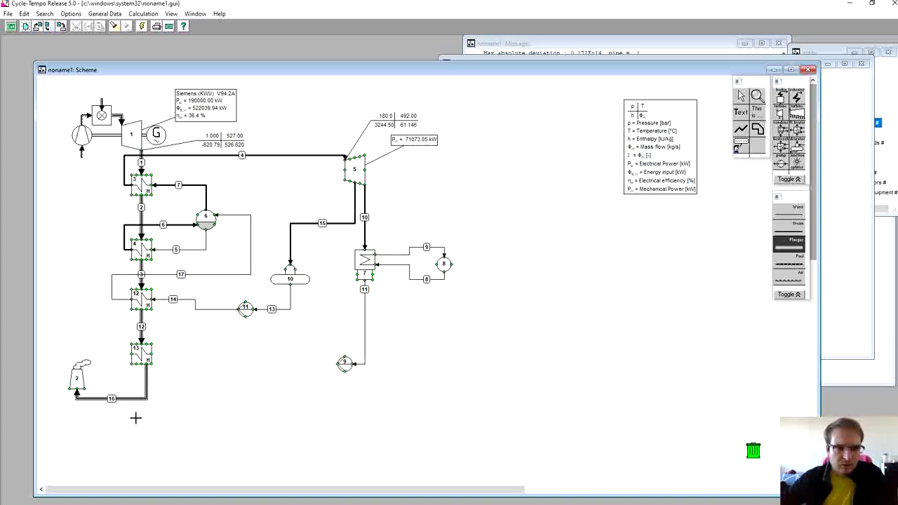
right_click(143, 393)
click(147, 392)
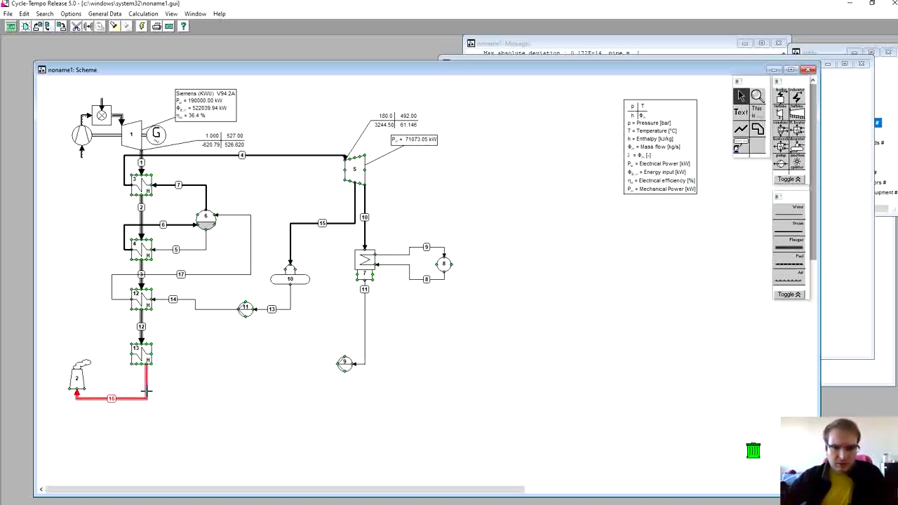
key(Delete)
Draw a flue gas pipe from the bottom centre of heat exchanger 13 to stack 2 and route it below the stack.
click(789, 243)
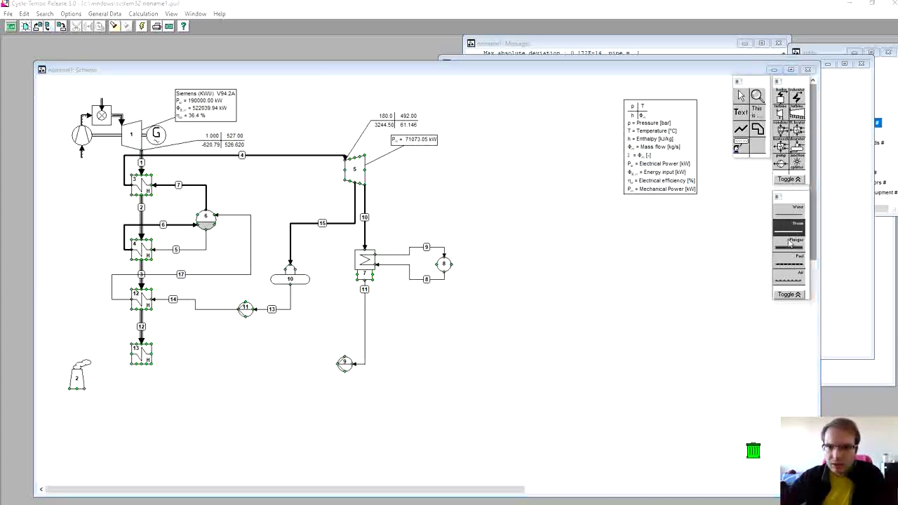
click(144, 366)
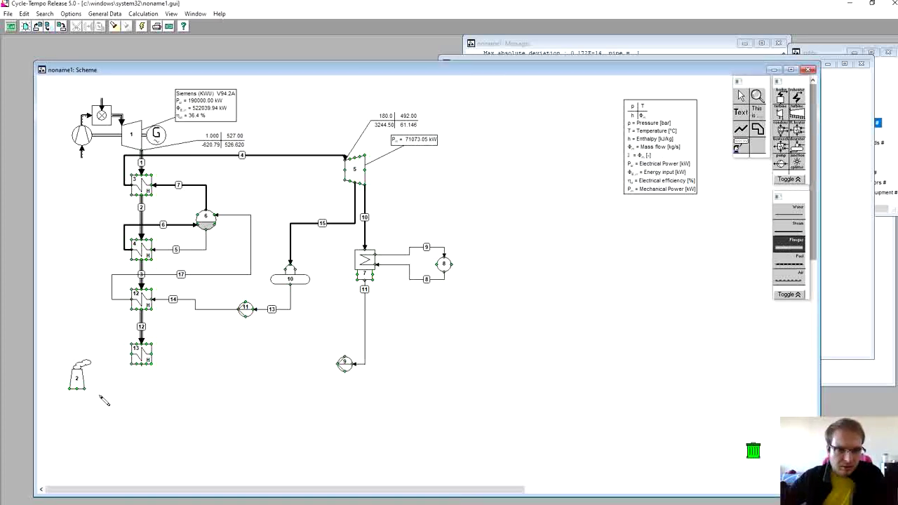
click(77, 391)
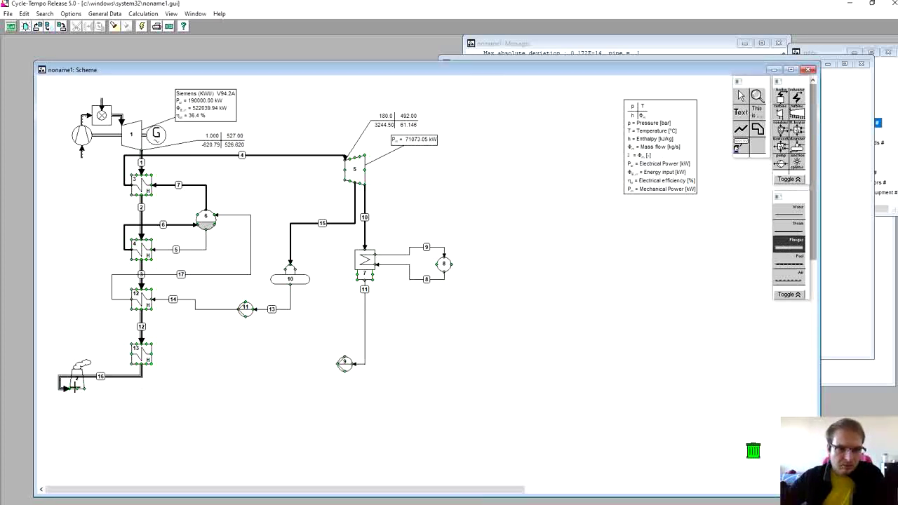
drag(110, 377, 133, 407)
click(169, 418)
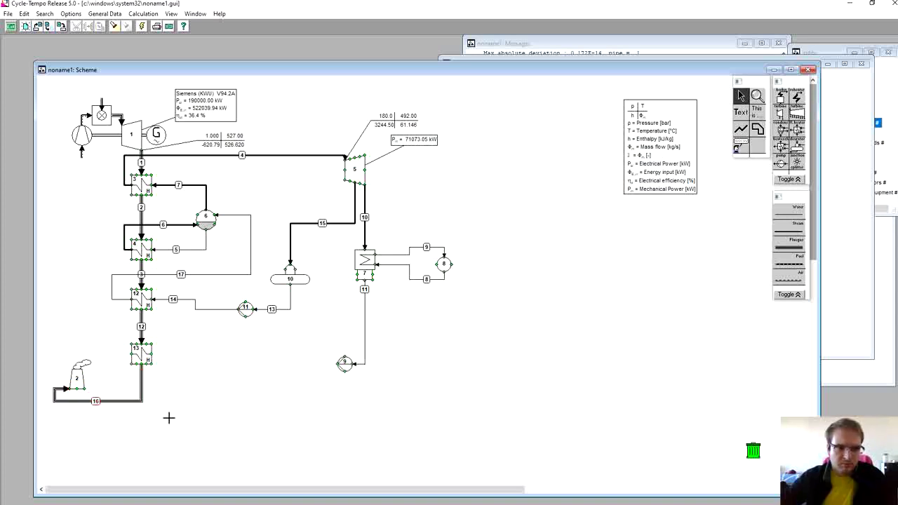
Draw a water pipe from pump 9 to the left side of heat exchanger 13, and shift the exchanger slightly upward.
click(790, 212)
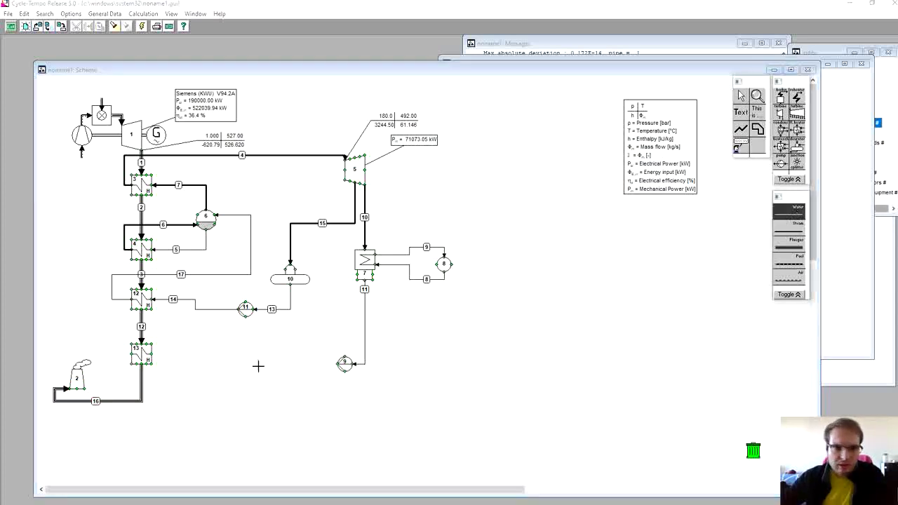
click(341, 364)
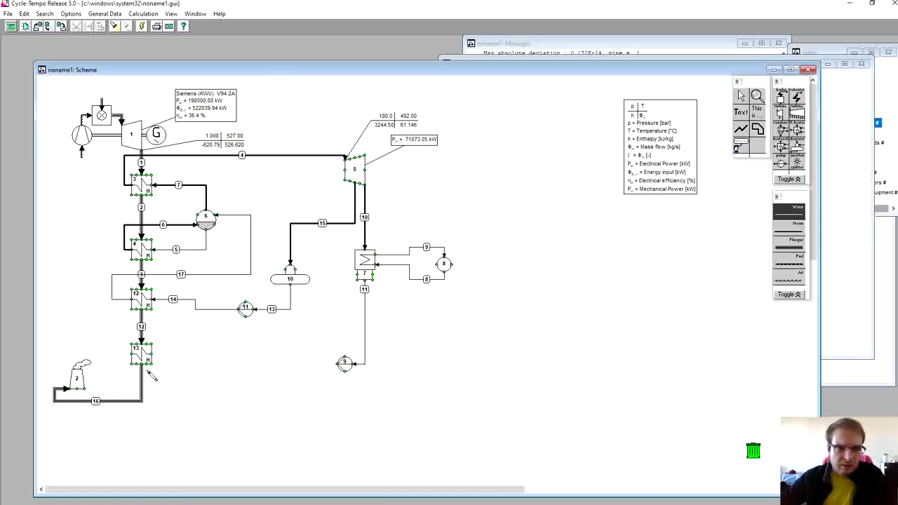
click(134, 358)
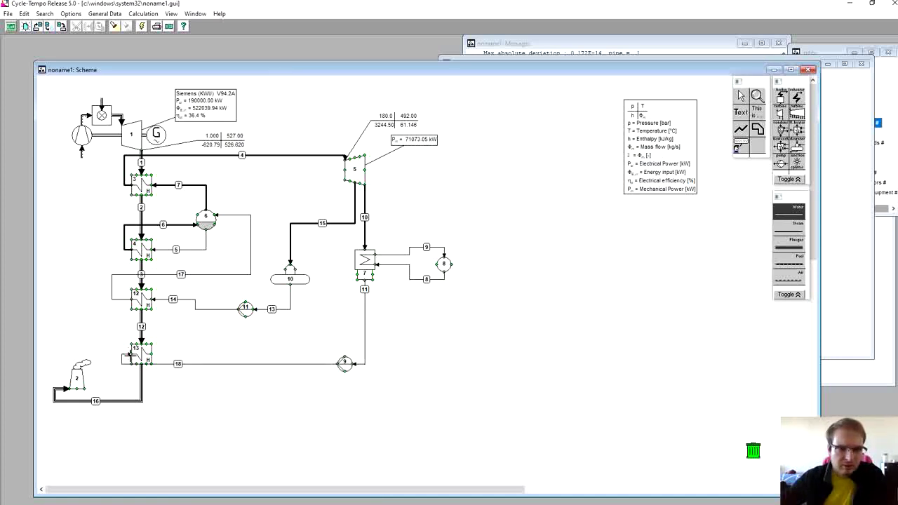
right_click(119, 358)
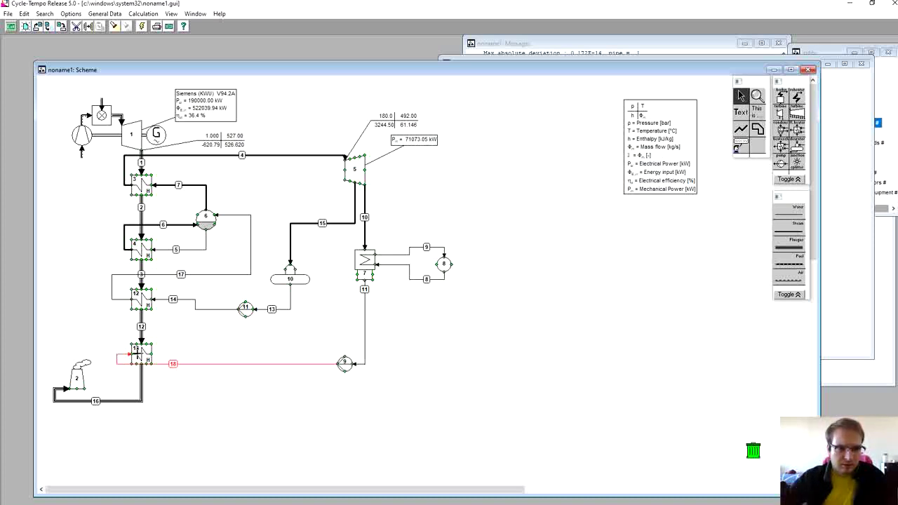
click(136, 350)
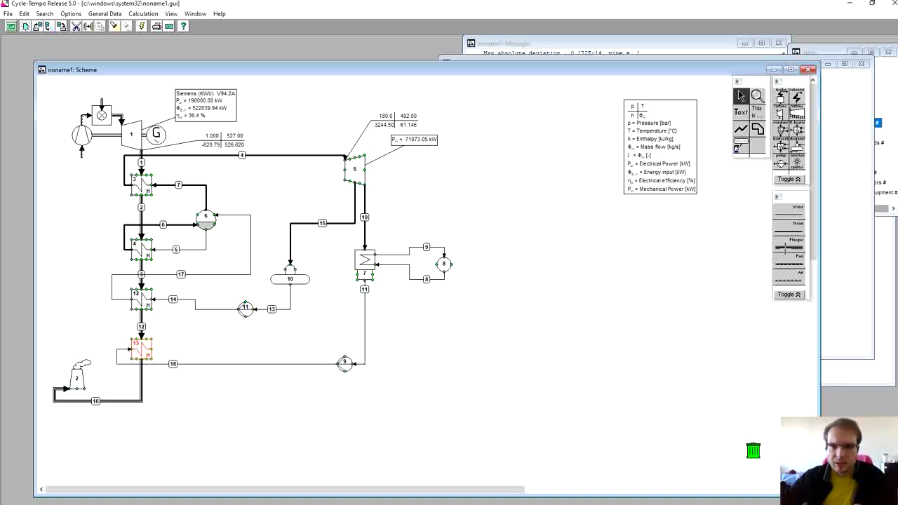
Draw a water pipe from the right side of heat exchanger 13 up to the inlet of deaerator 10.
click(801, 215)
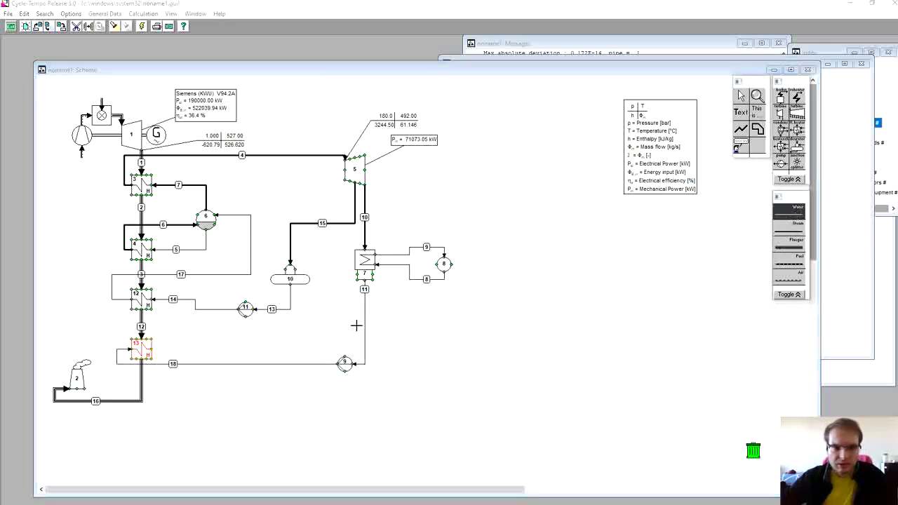
click(150, 348)
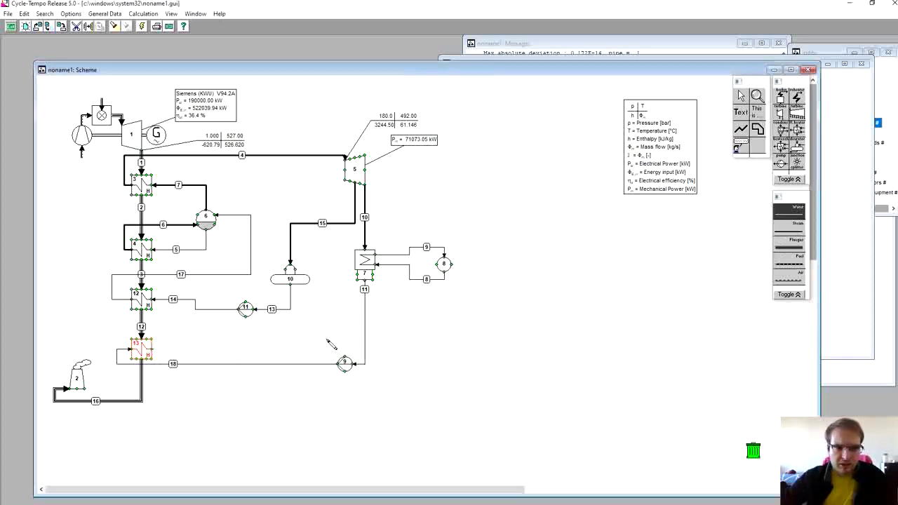
click(331, 349)
click(330, 271)
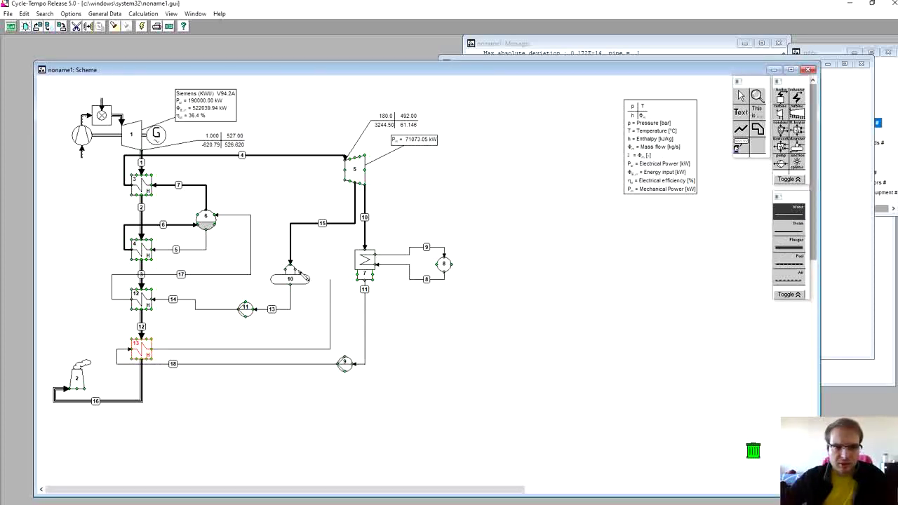
click(300, 272)
key(Escape)
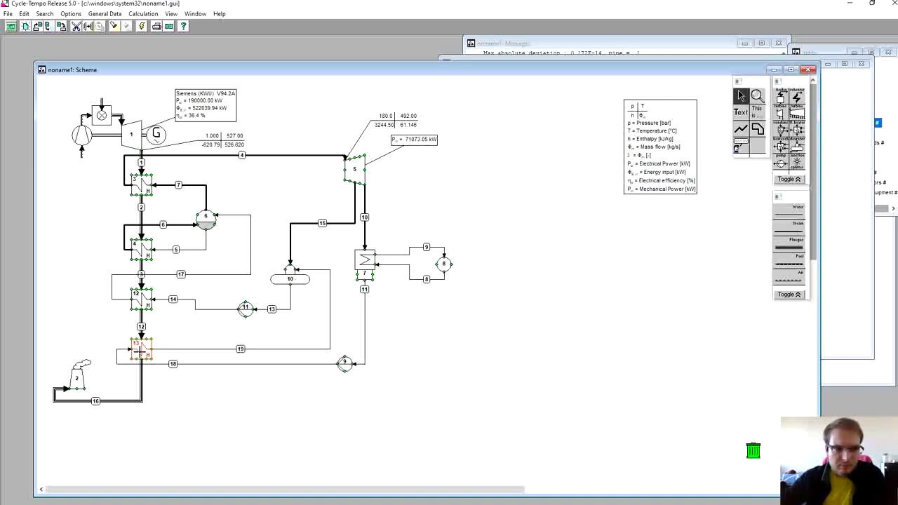
Set heat exchanger 13 to EEQCOD 2, DELP1 0 bar, DELP2 0 bar and TOUT1 100 °C.
double_click(139, 351)
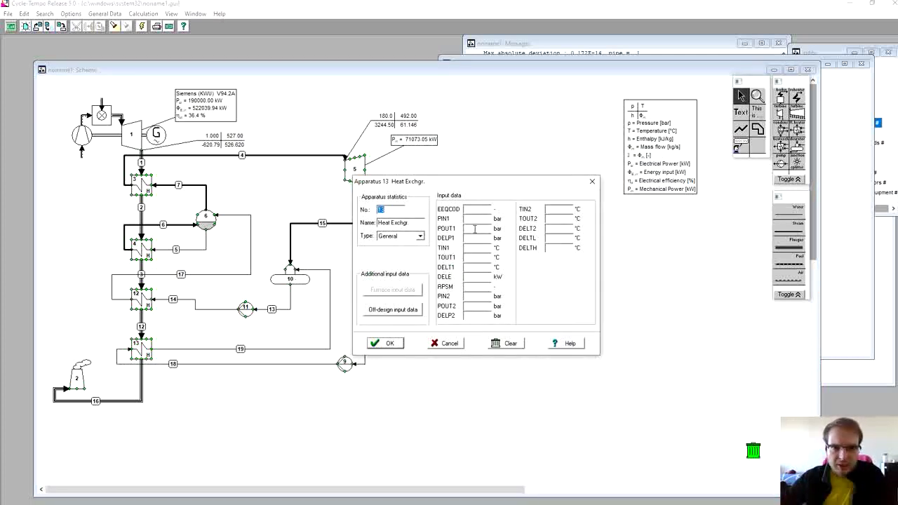
text(0)
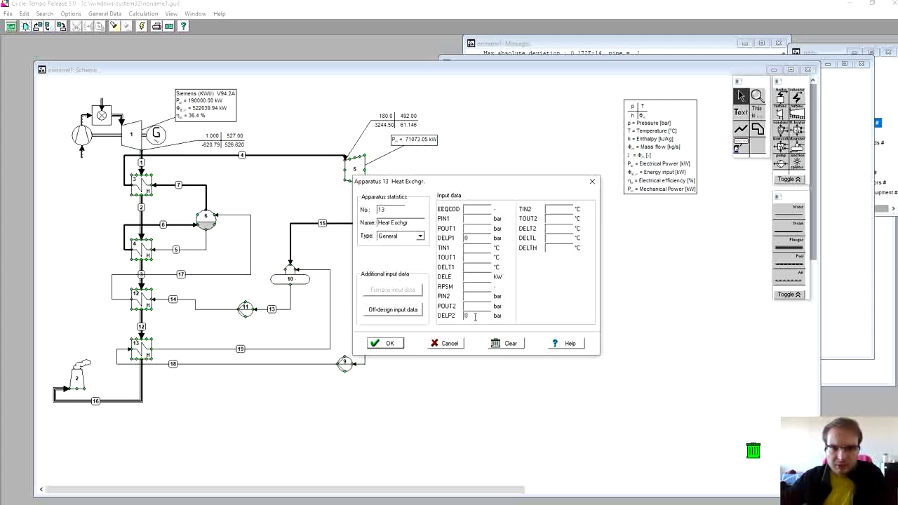
double_click(477, 316)
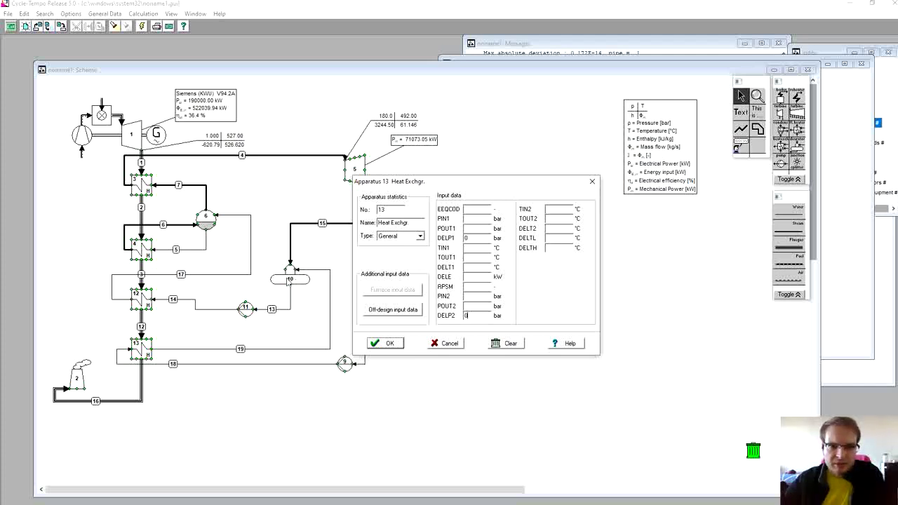
click(478, 260)
text(100)
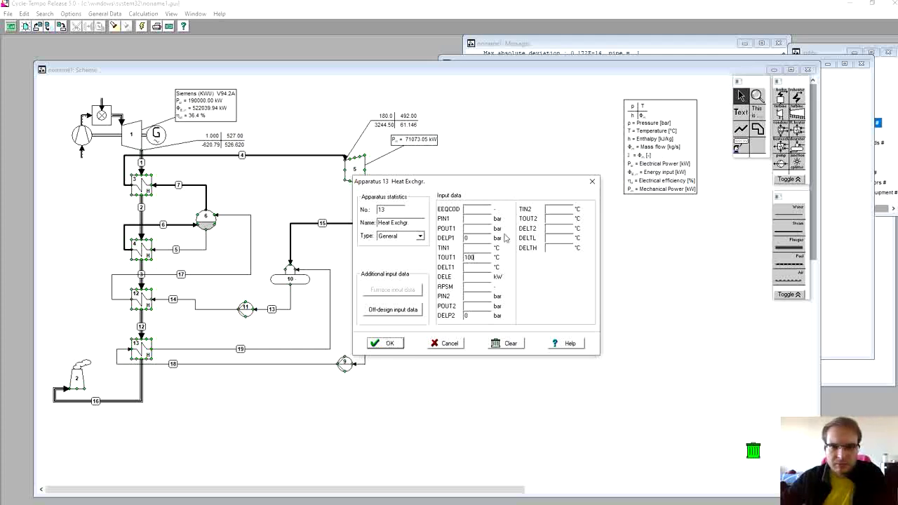
click(479, 208)
text(2)
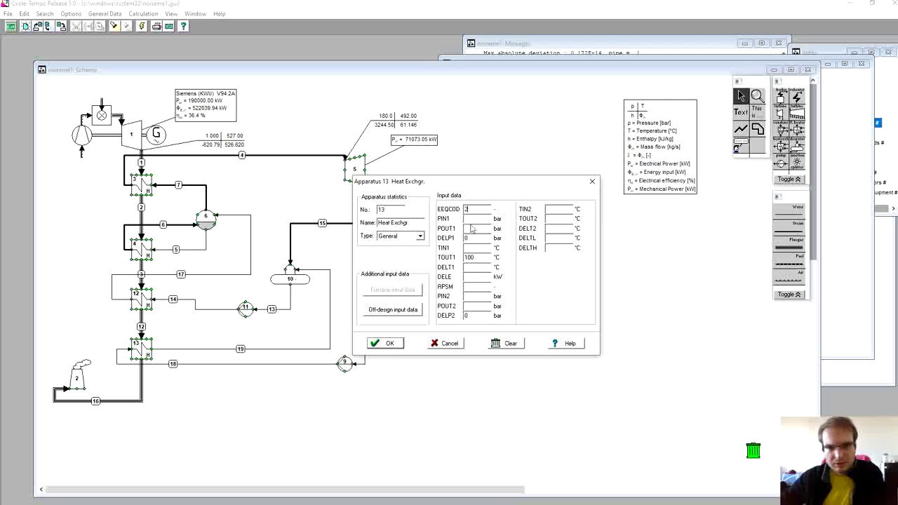
click(391, 346)
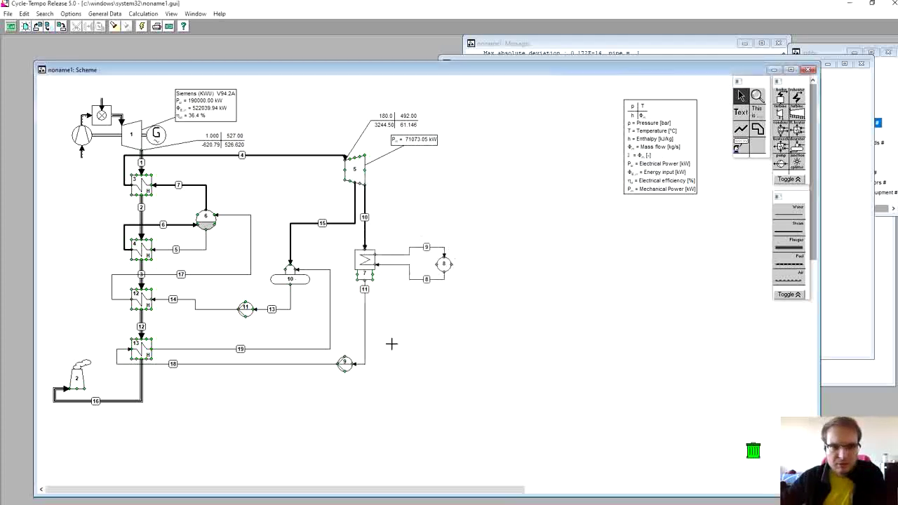
Run the calculation for the extended scheme and bring up the QT diagram.
click(142, 26)
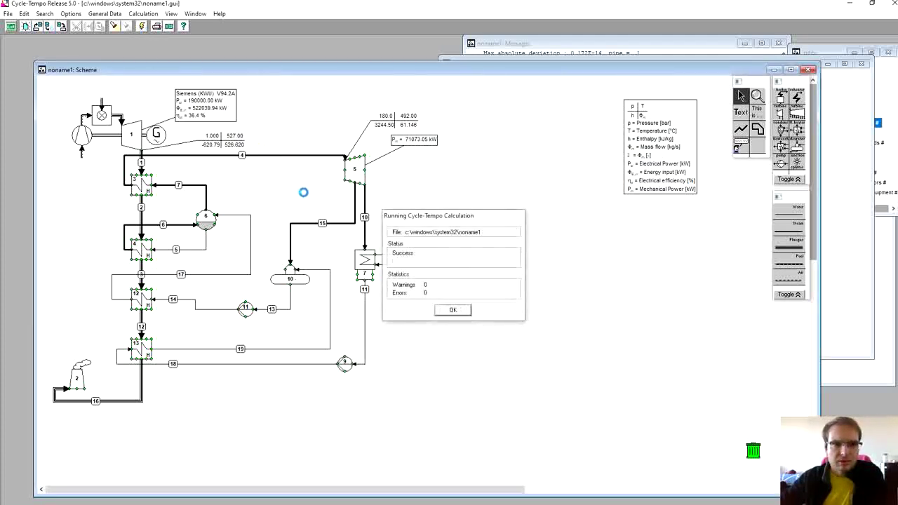
click(455, 311)
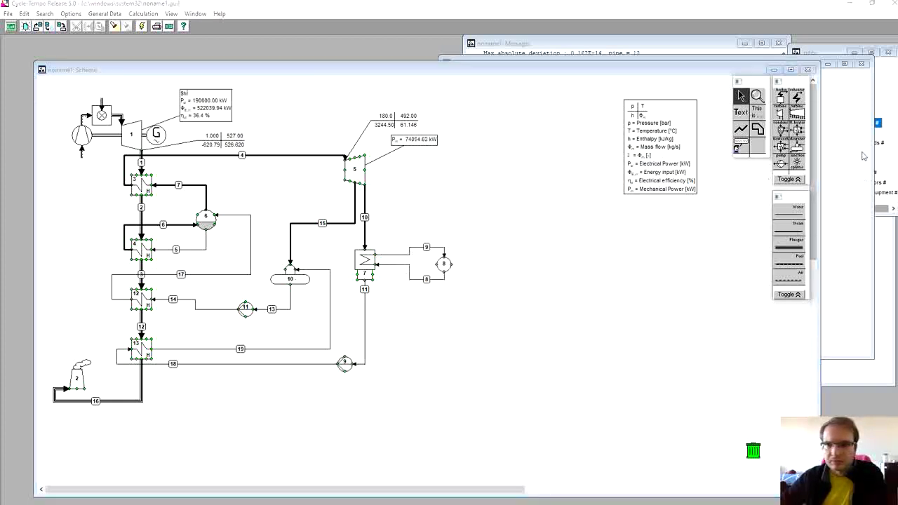
click(889, 289)
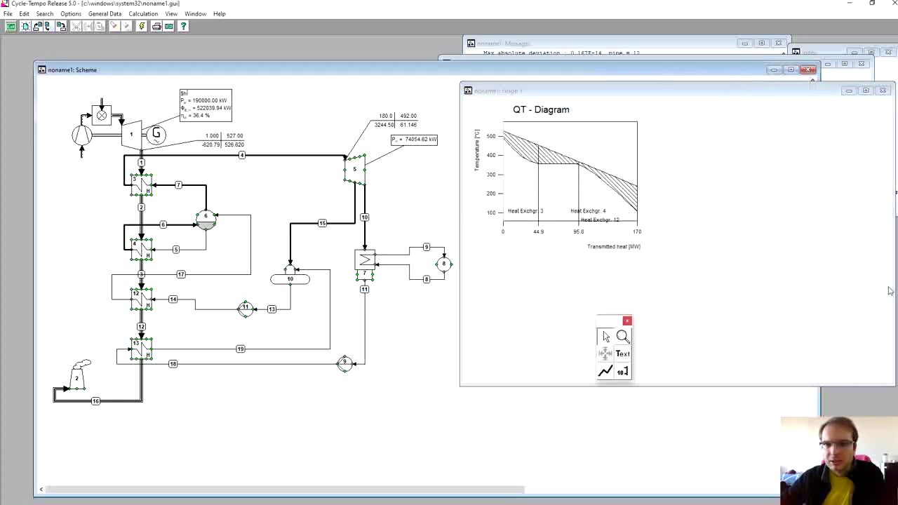
Add heat exchanger 13 to the contents of the QT diagram.
double_click(608, 157)
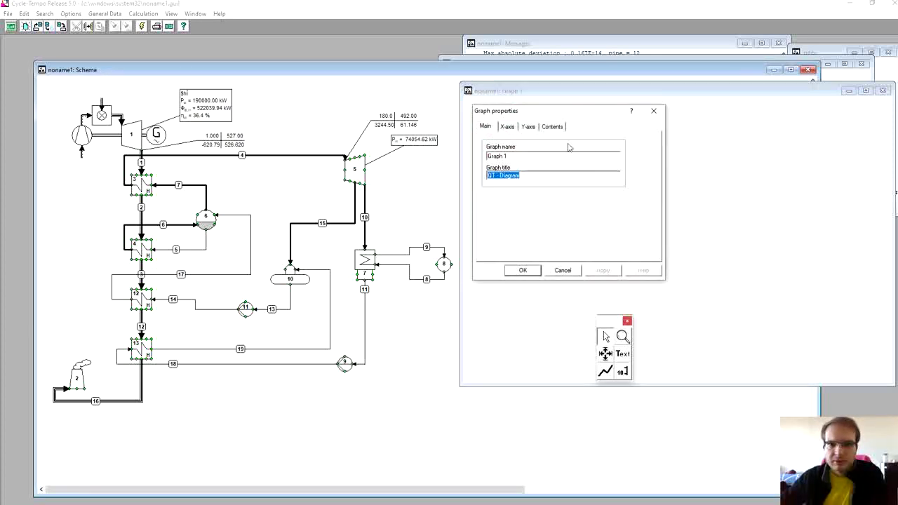
click(554, 128)
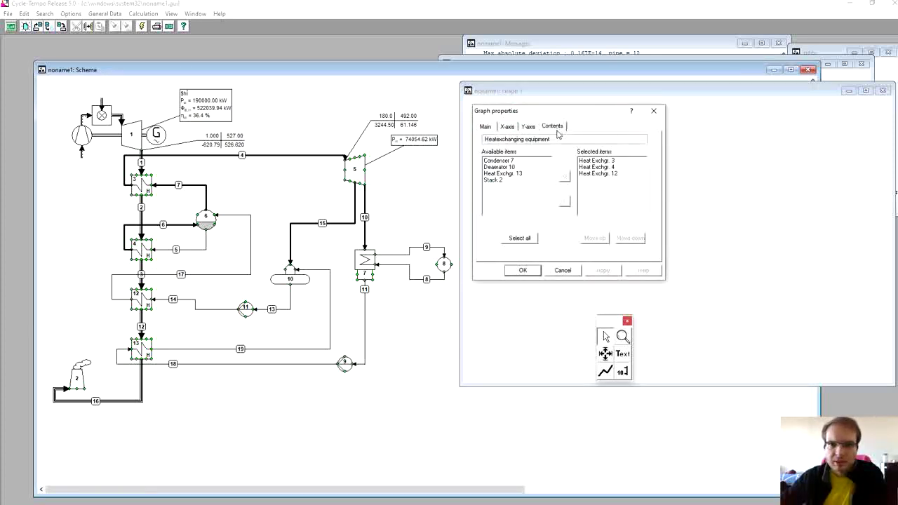
double_click(513, 174)
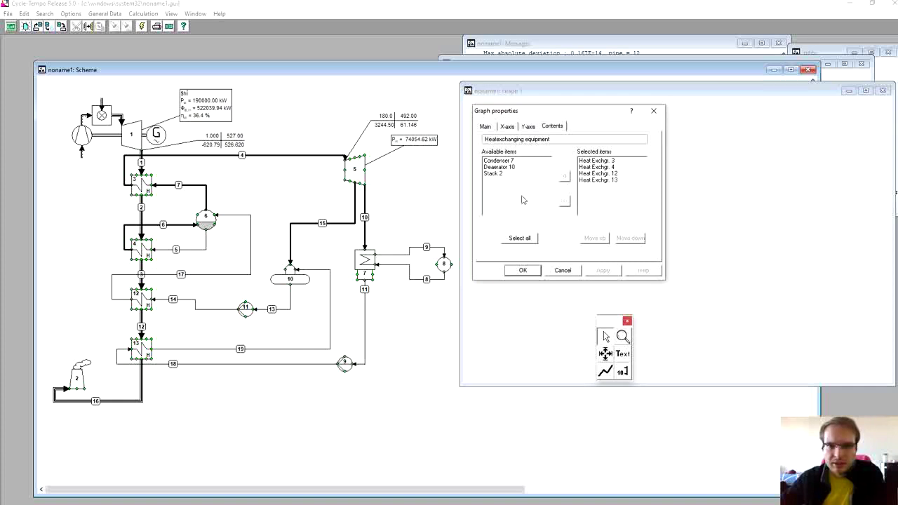
click(523, 270)
click(779, 193)
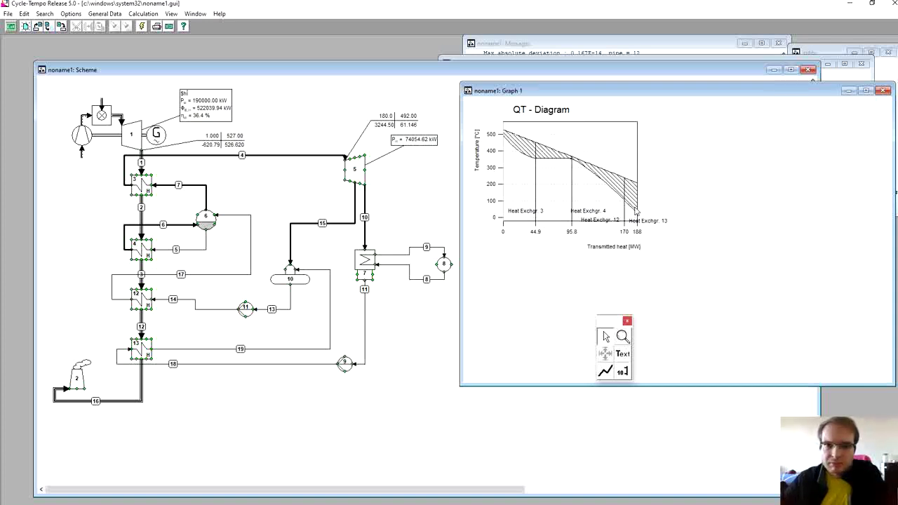
Add a value cross showing pressure, temperature, enthalpy and mass flow to the flue gas entering stack 2, placed below pipe 16.
click(406, 396)
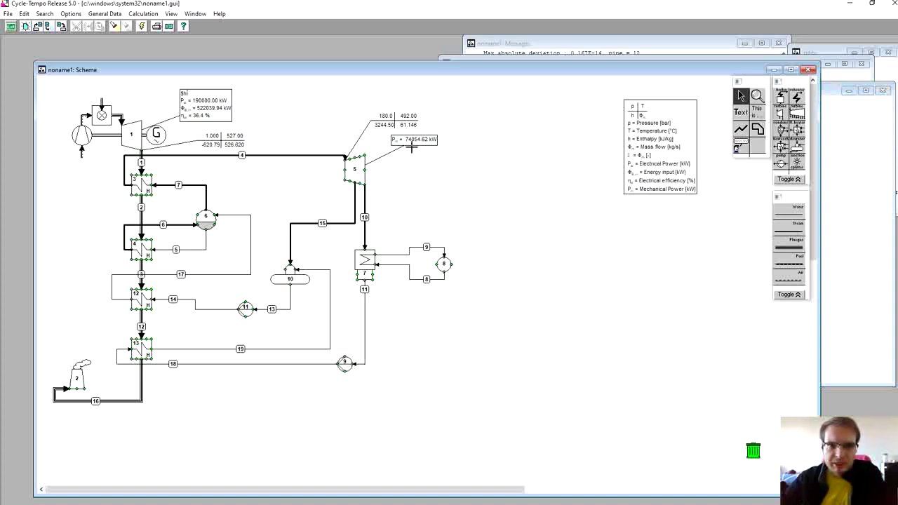
click(741, 147)
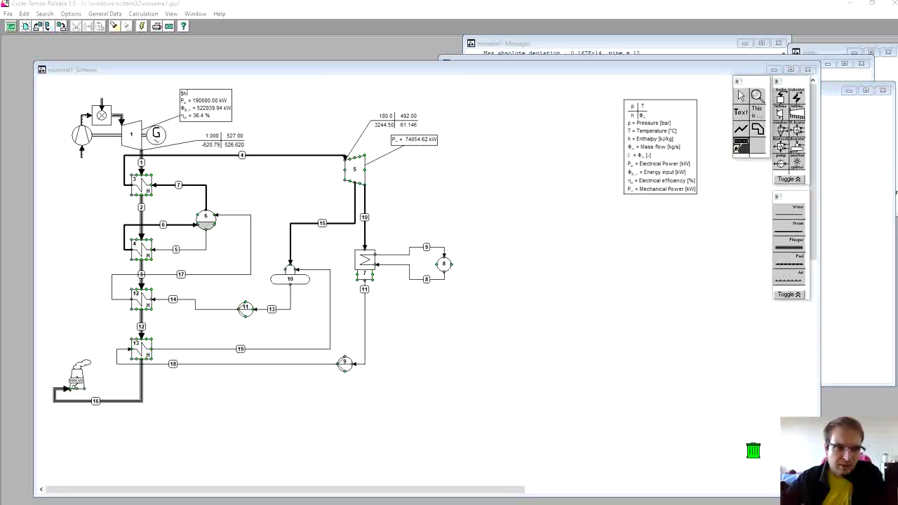
click(76, 379)
click(94, 401)
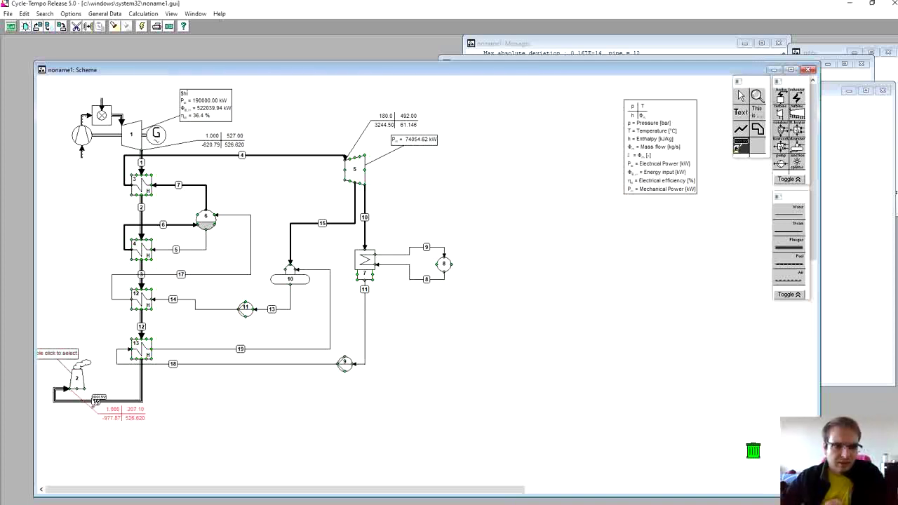
click(83, 374)
right_click(85, 371)
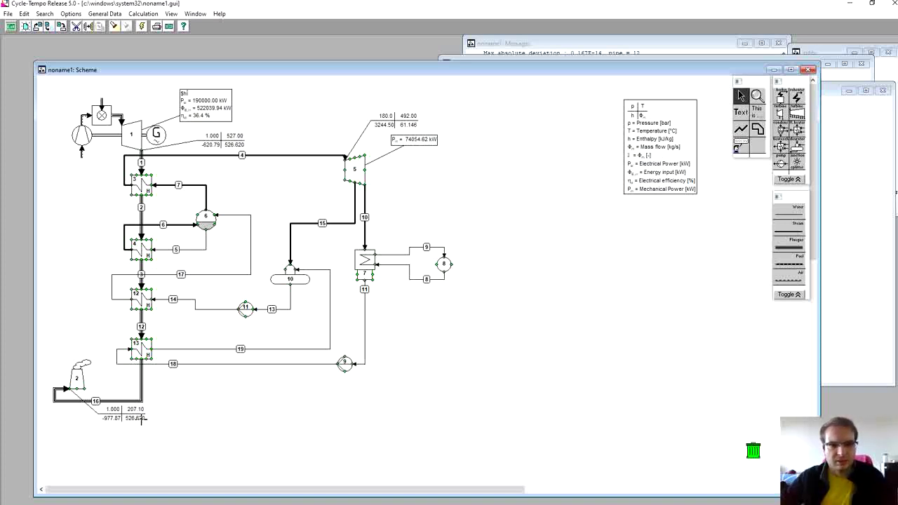
Review the system efficiencies table for the extended cycle and return to the scheme.
click(812, 52)
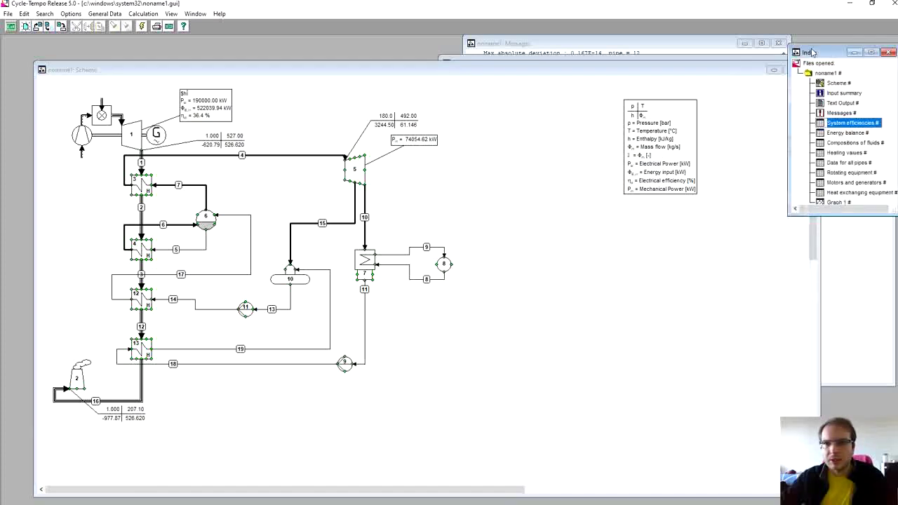
double_click(851, 125)
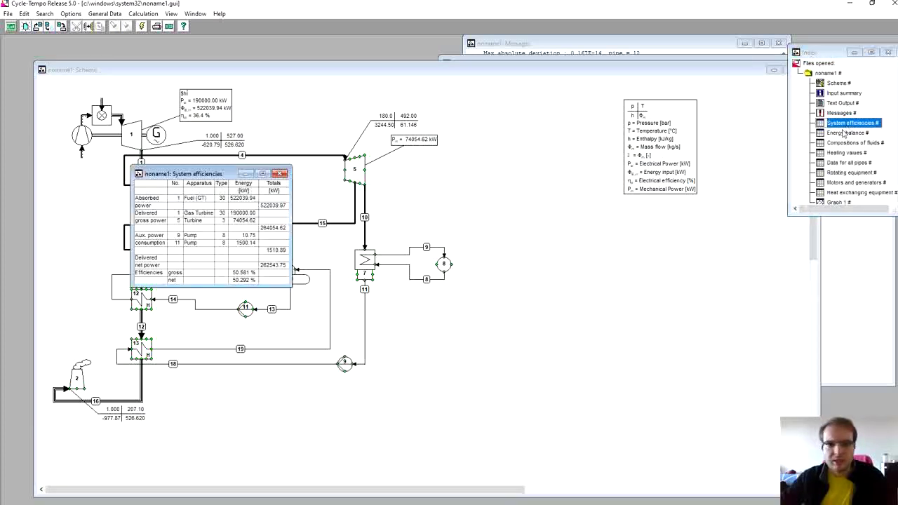
click(317, 114)
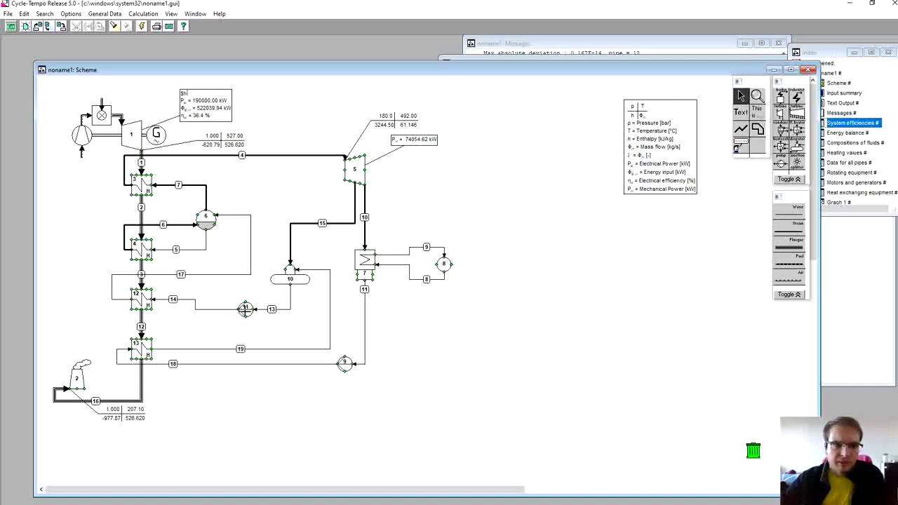
Set the outlet pressure POUT of pump 11 to 150 bar and rerun the calculation.
double_click(245, 310)
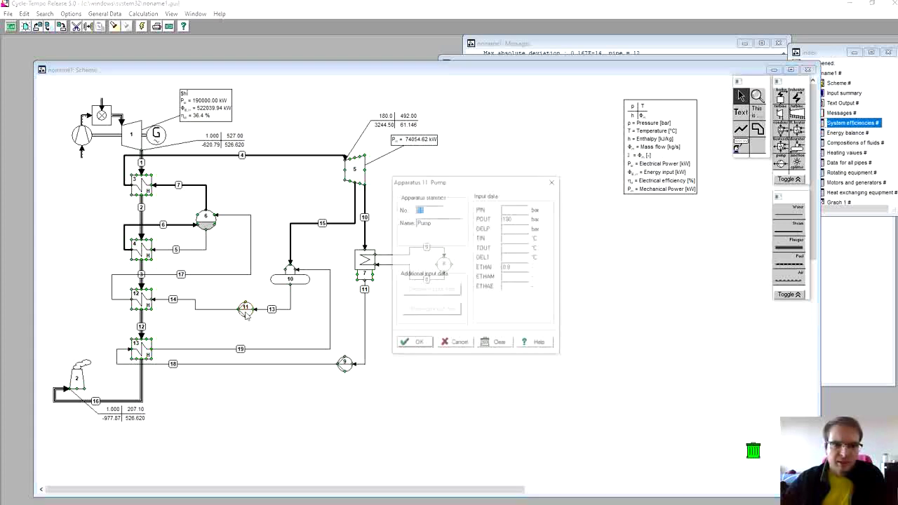
click(520, 220)
double_click(520, 219)
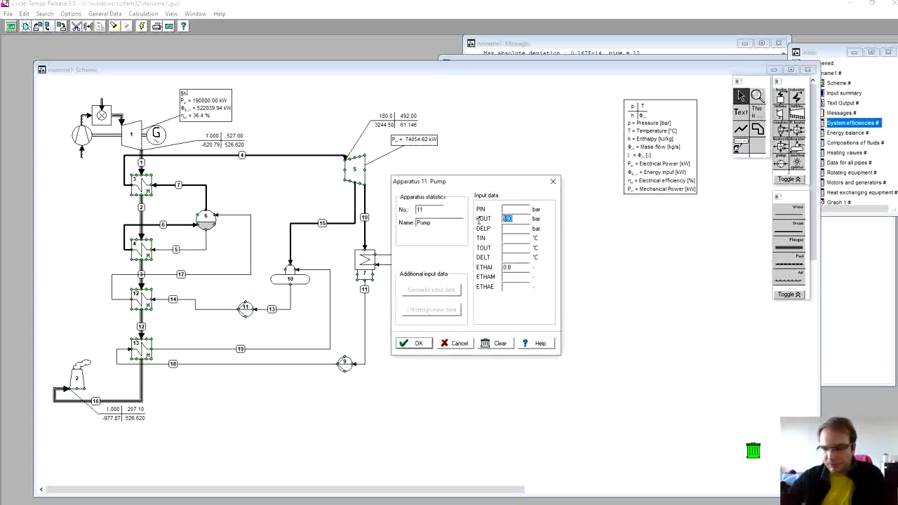
text(150)
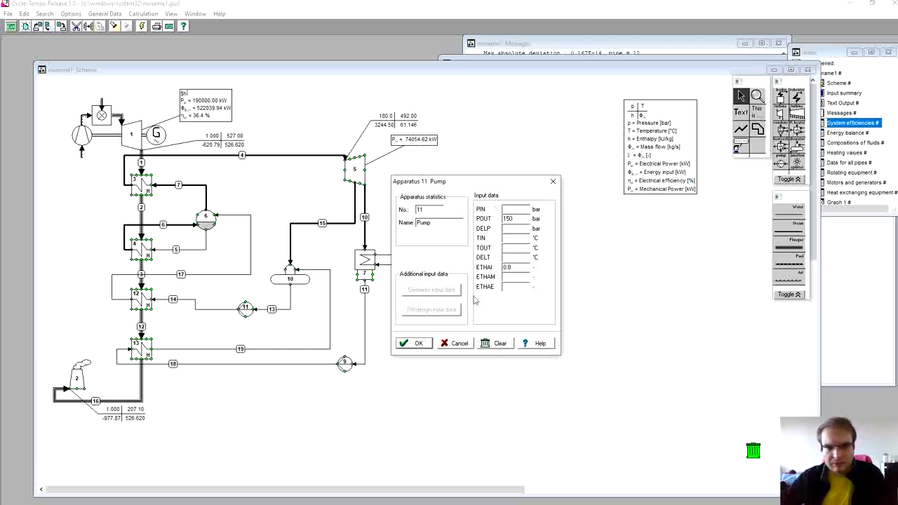
click(420, 343)
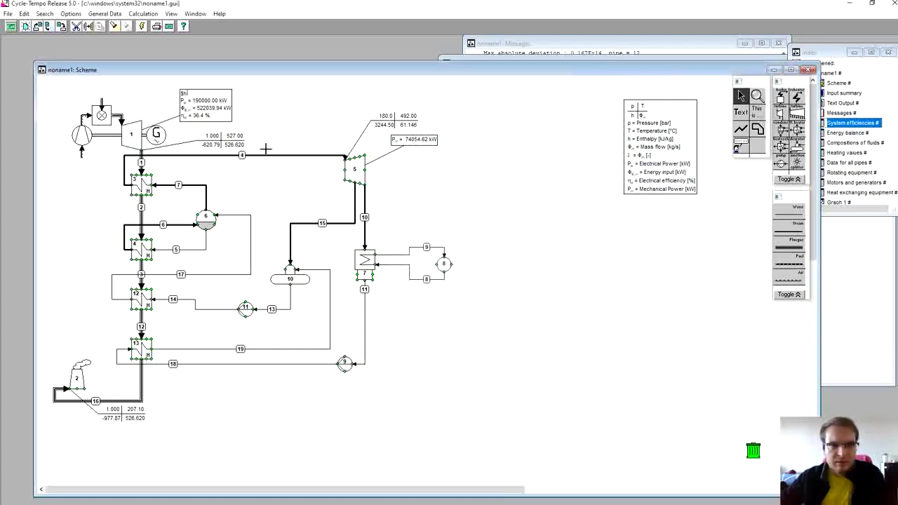
click(143, 27)
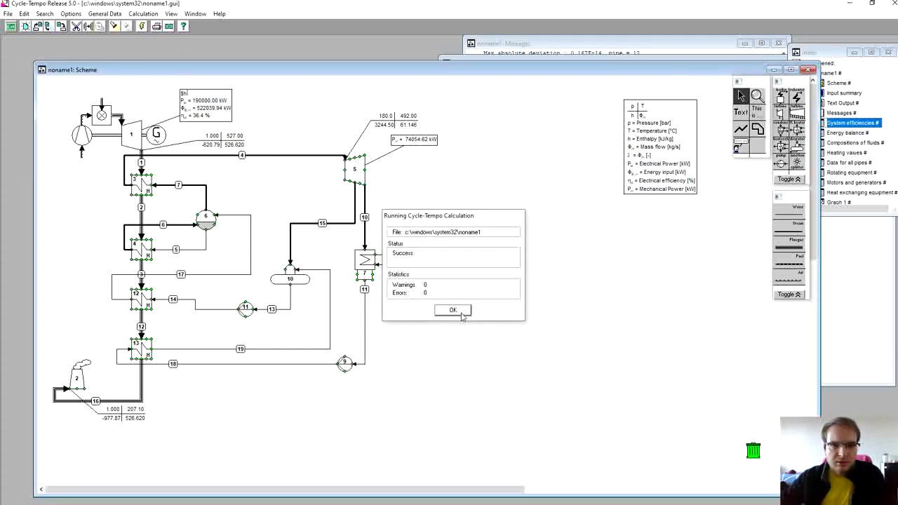
click(455, 309)
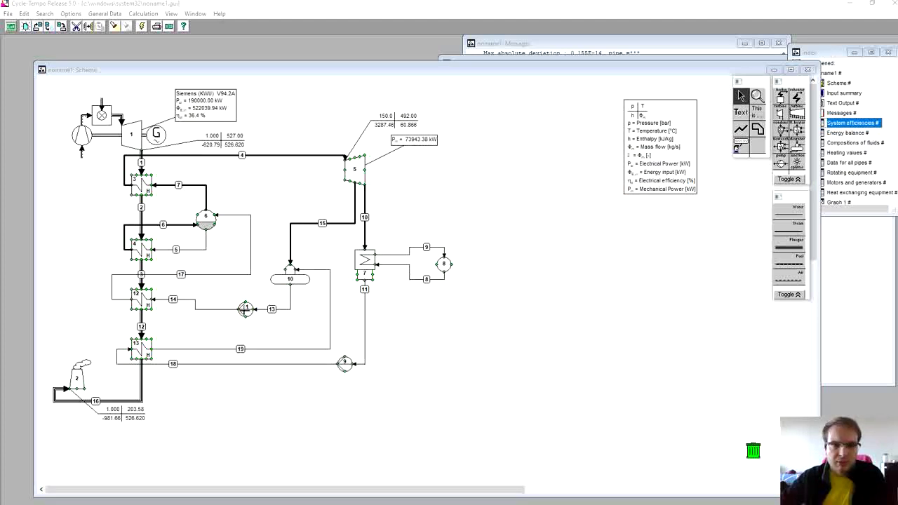
Set the outlet pressure POUT of pump 11 to 190 bar.
double_click(245, 309)
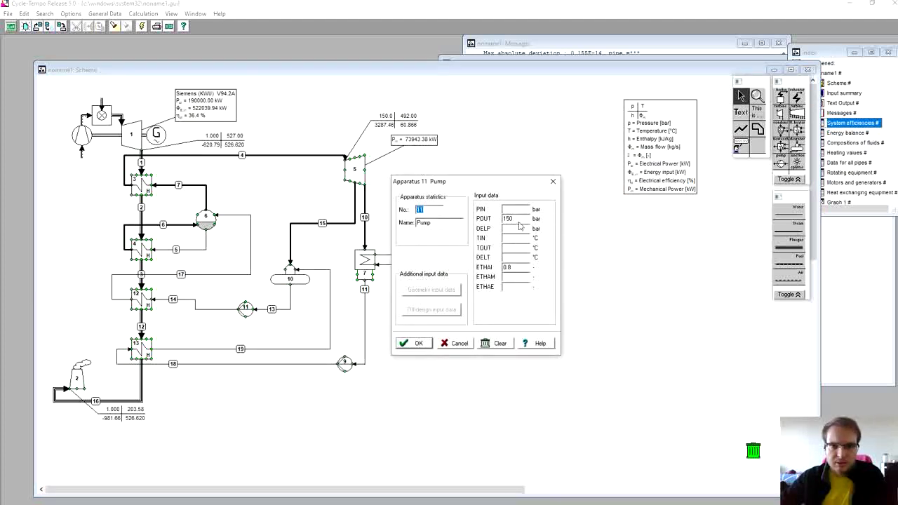
key(Tab)
text(190)
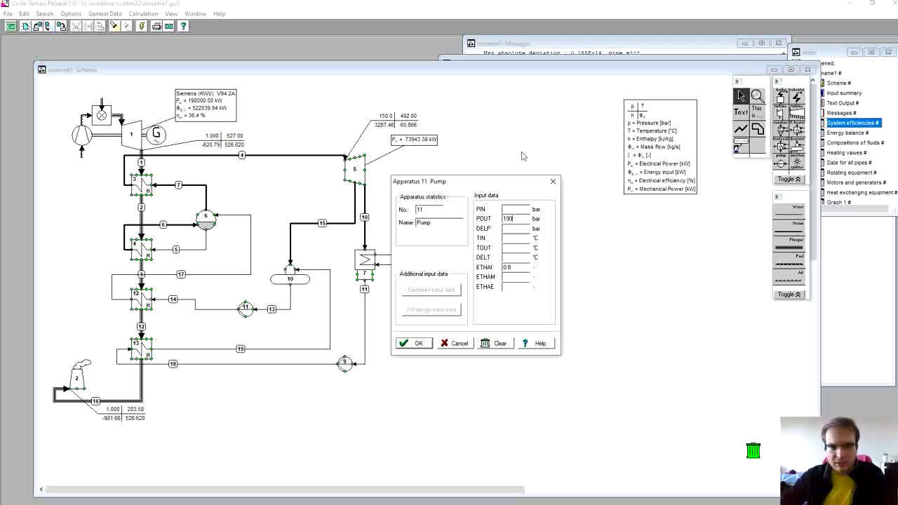
click(419, 344)
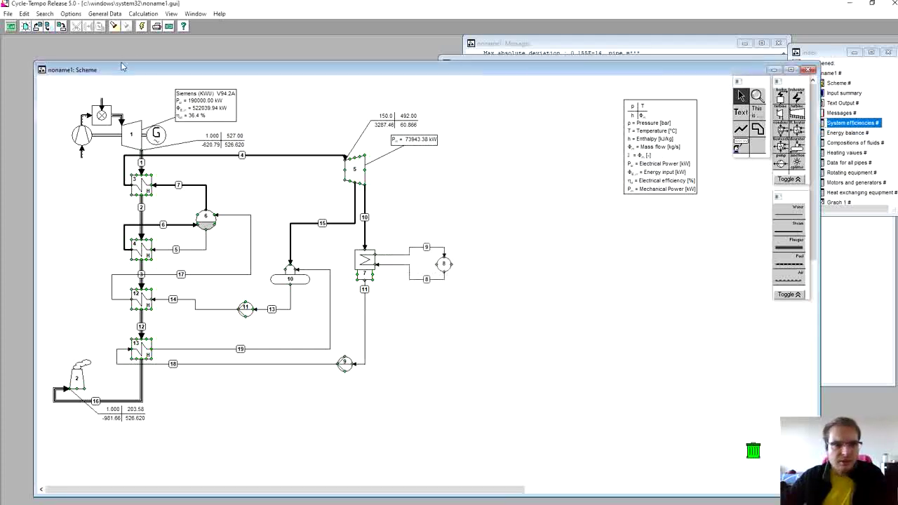
Recalculate the scheme and check the gross and net efficiencies in the system efficiencies table.
click(142, 26)
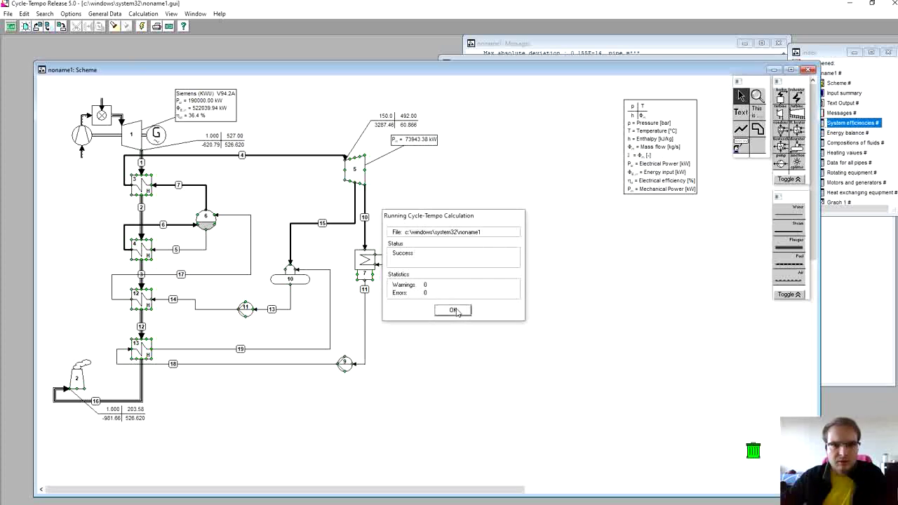
click(458, 309)
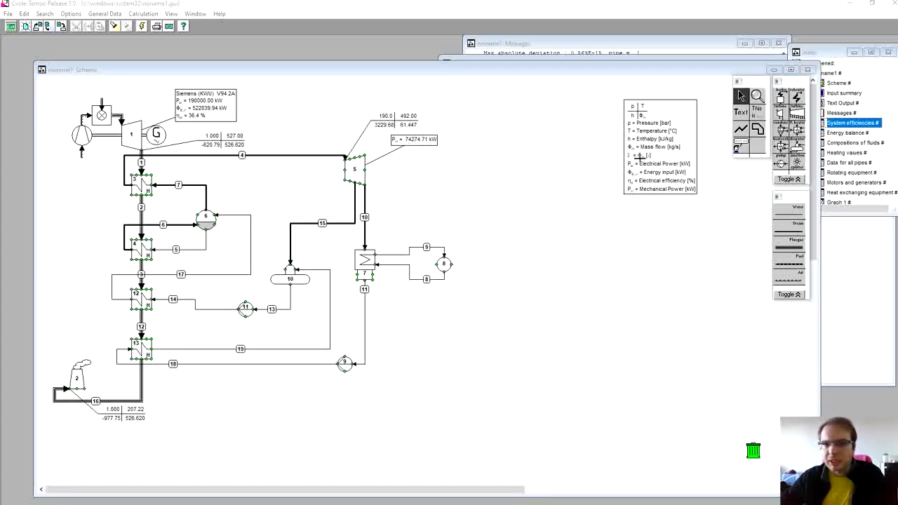
double_click(859, 124)
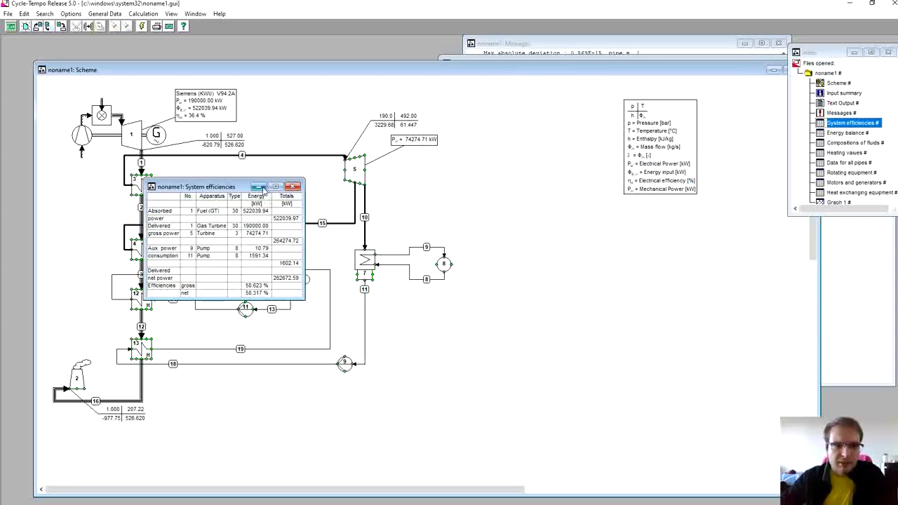
click(293, 187)
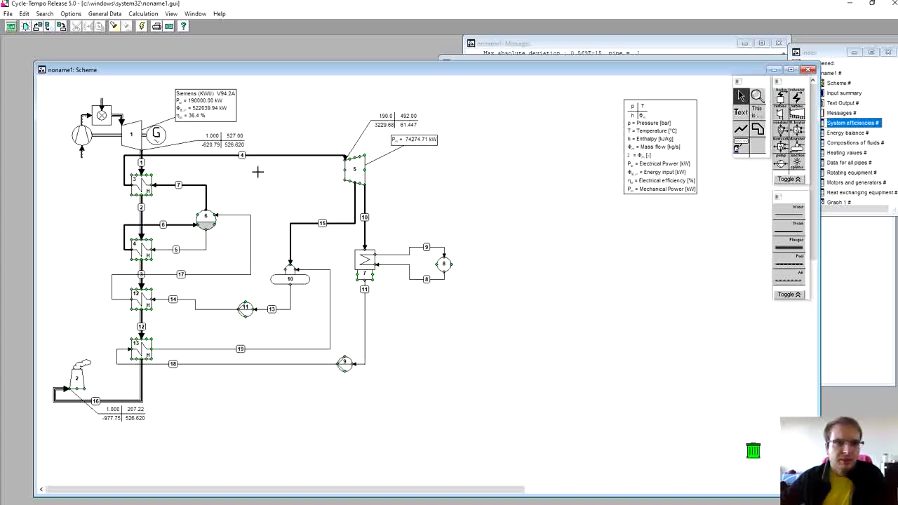
Define an optimization for apparatus 11 with POUT as the input parameter and a starting value.
click(144, 14)
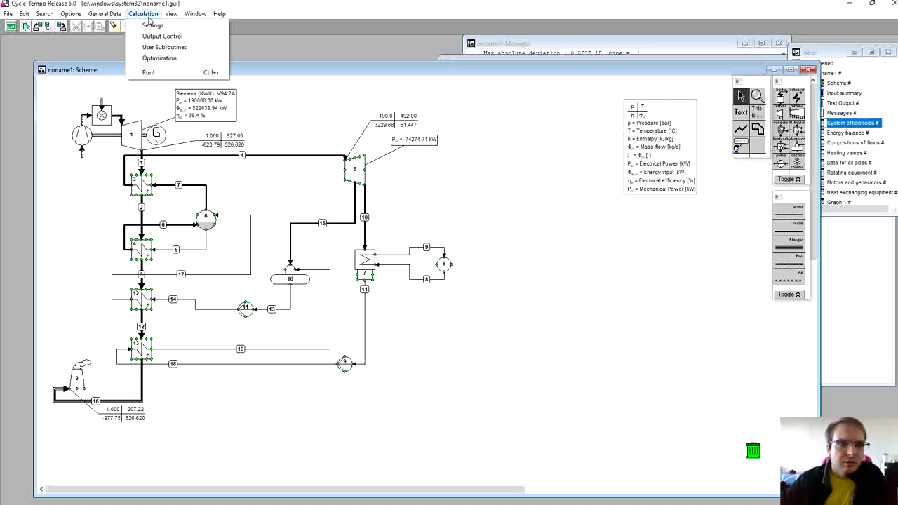
click(157, 59)
drag(409, 184, 527, 192)
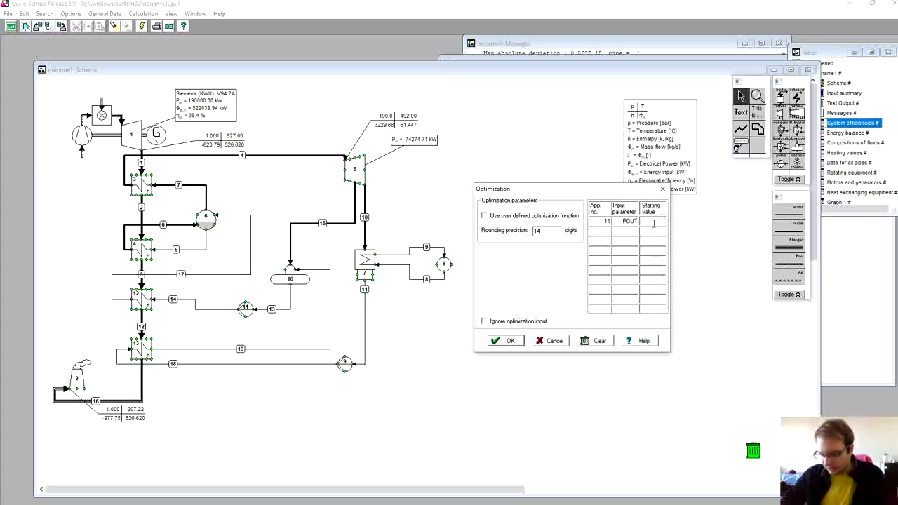
click(511, 340)
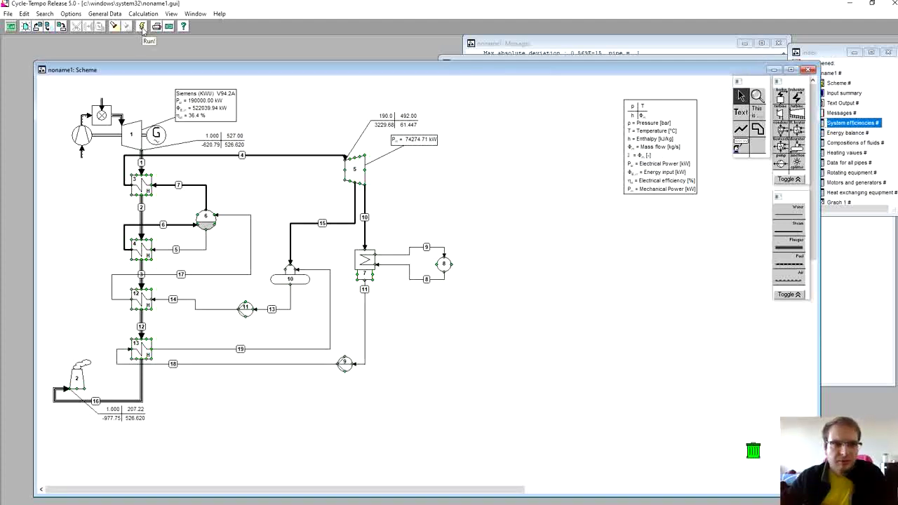
Run the optimization and examine the POUT iterations, system efficiencies and errors in the message log.
click(143, 28)
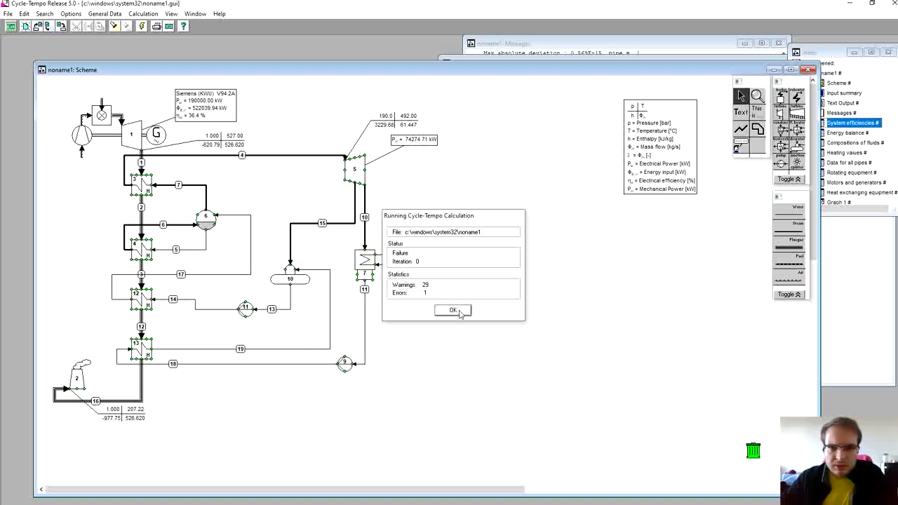
click(453, 311)
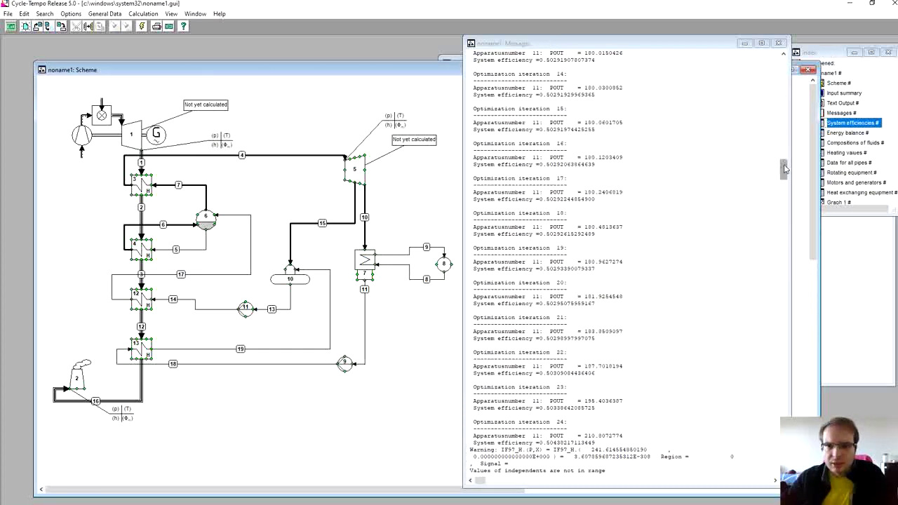
drag(785, 169, 750, 483)
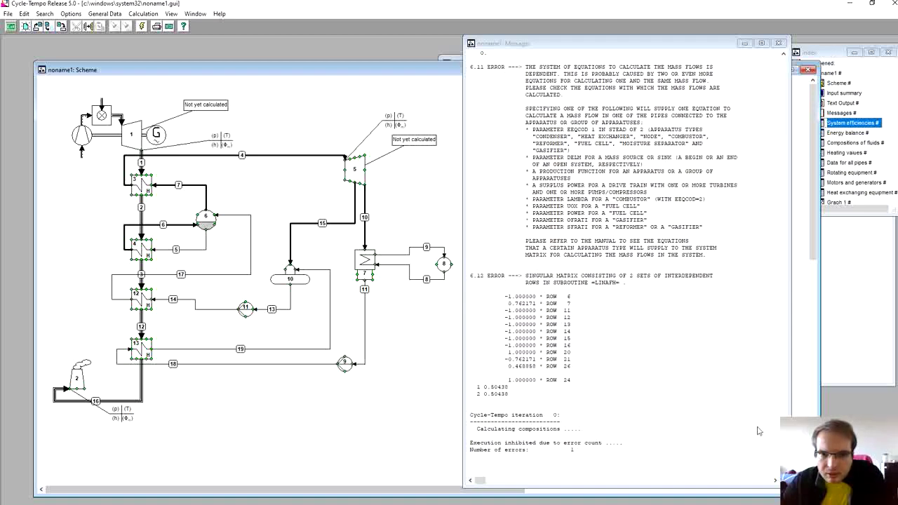
drag(783, 460, 757, 168)
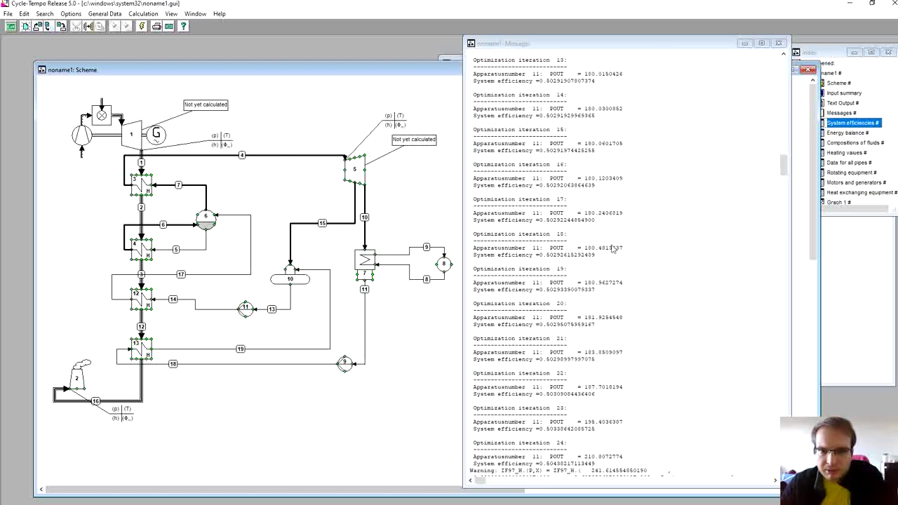
drag(784, 166, 786, 215)
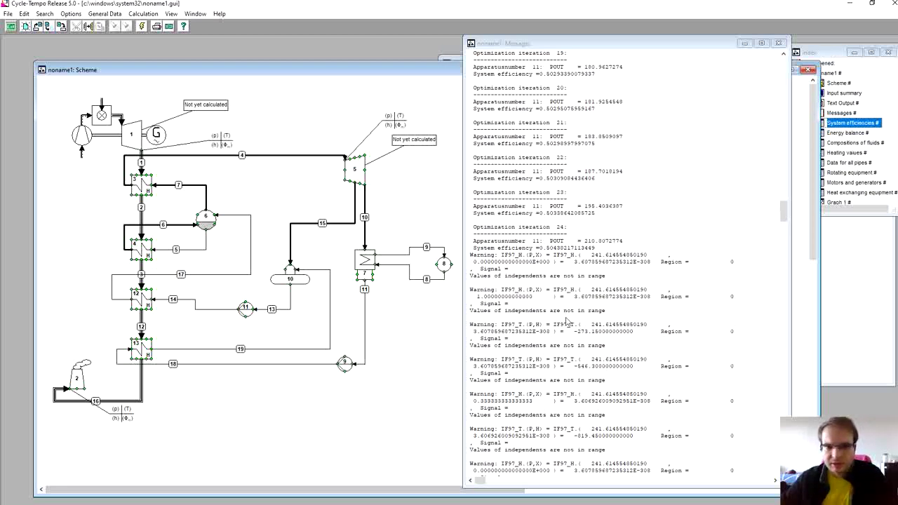
click(390, 342)
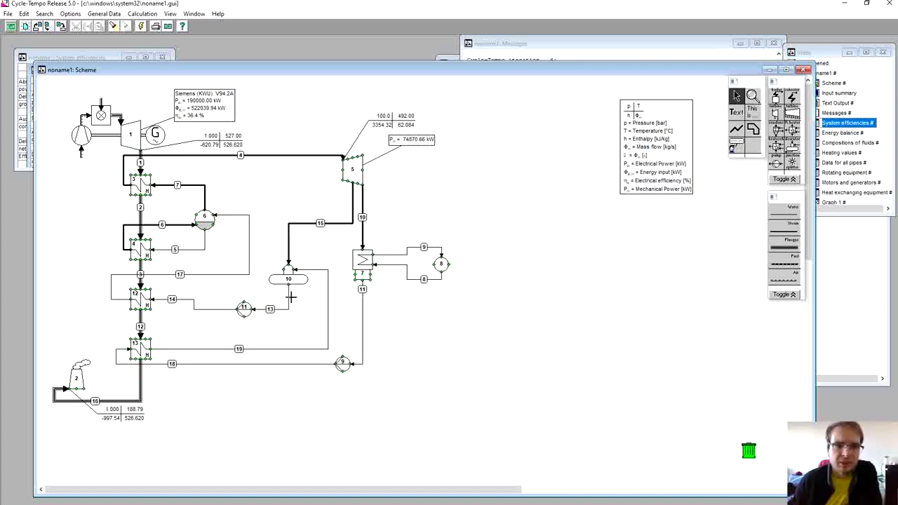
Disable the pump 11 POUT optimization by setting the calculation to ignore the optimization input.
click(142, 15)
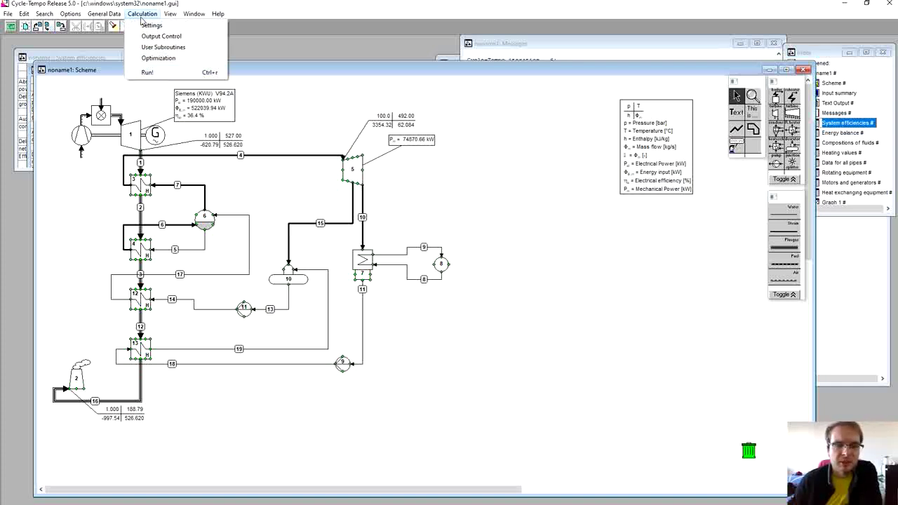
click(154, 57)
click(397, 321)
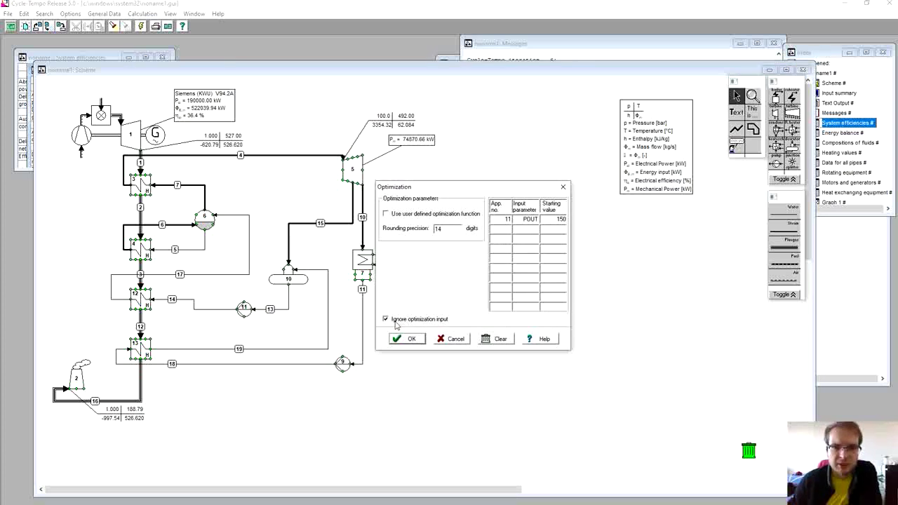
click(412, 341)
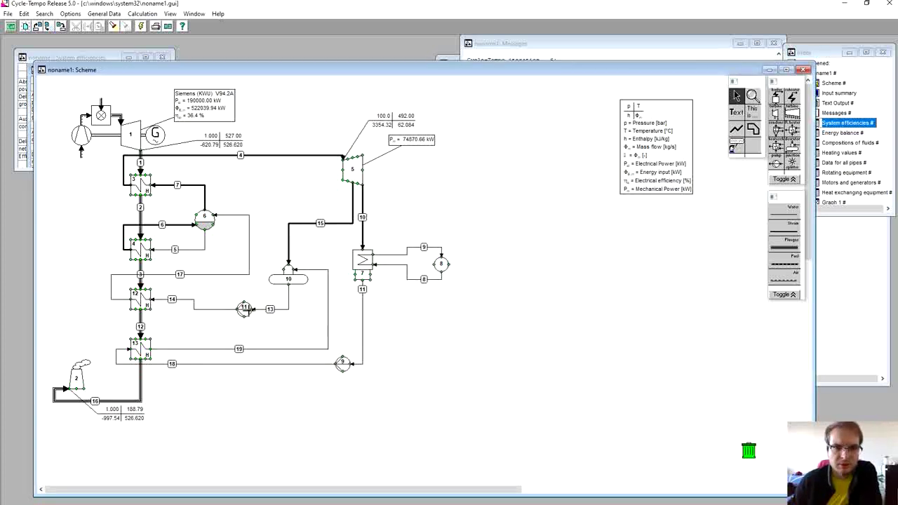
Set the outlet pressure POUT of pump 11 to 180 bar and recalculate the scheme.
double_click(244, 309)
double_click(515, 220)
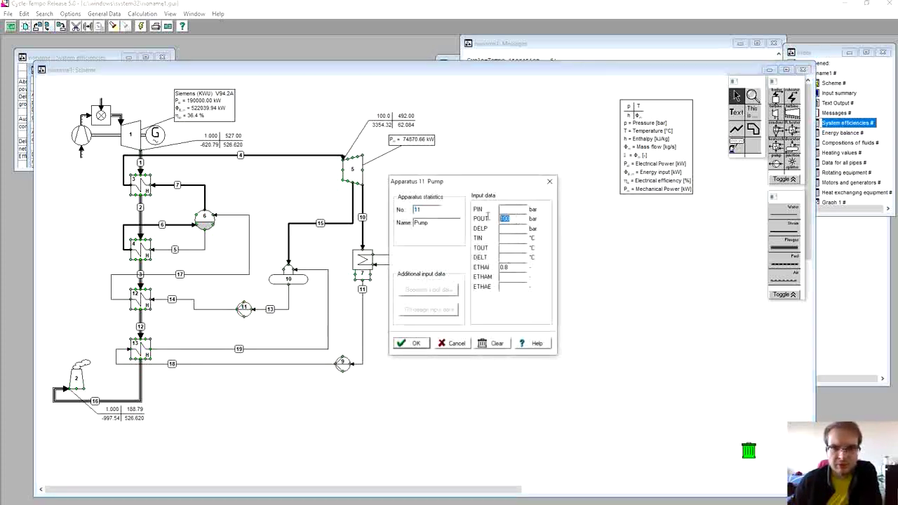
text(180)
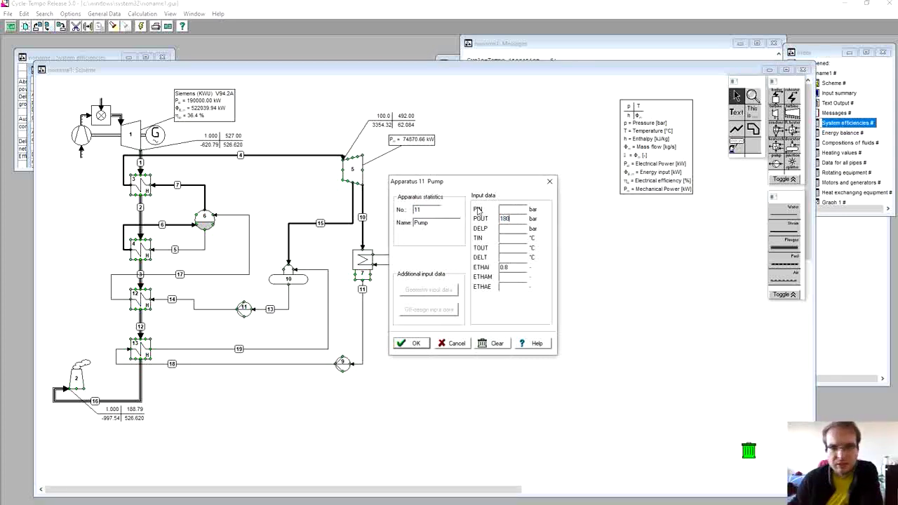
click(418, 345)
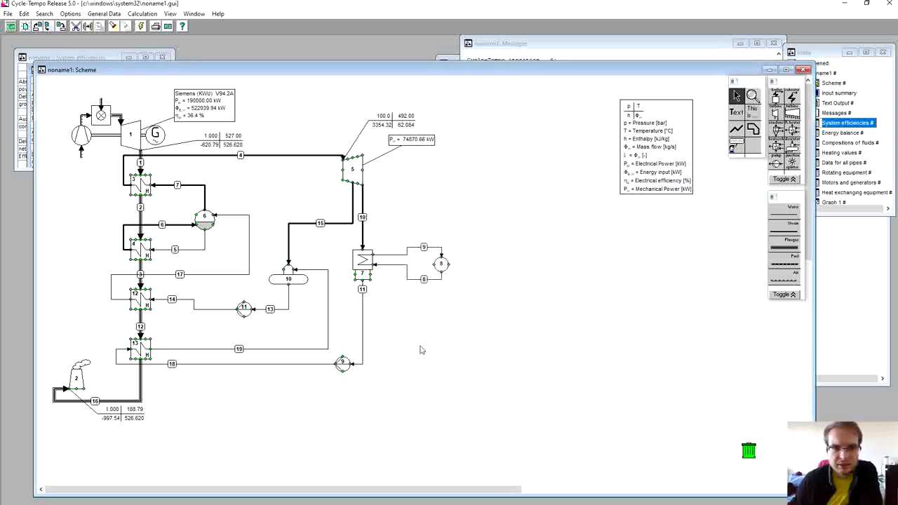
click(142, 26)
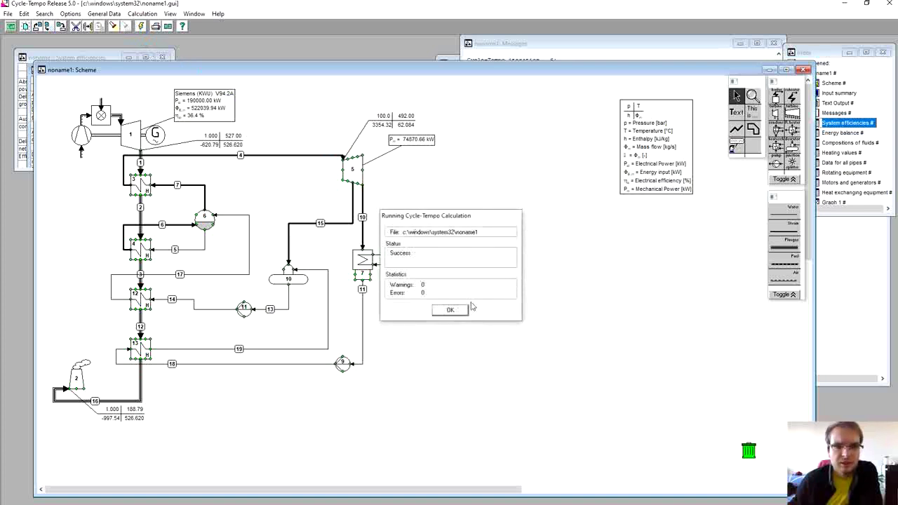
click(451, 309)
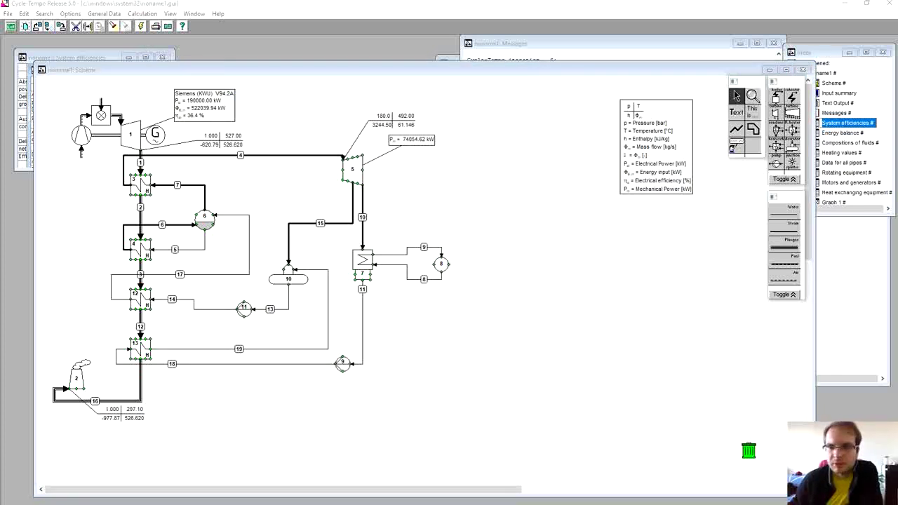
Check the gross and net system efficiencies and examine the data for all pipes, keeping the scheme in view.
double_click(860, 124)
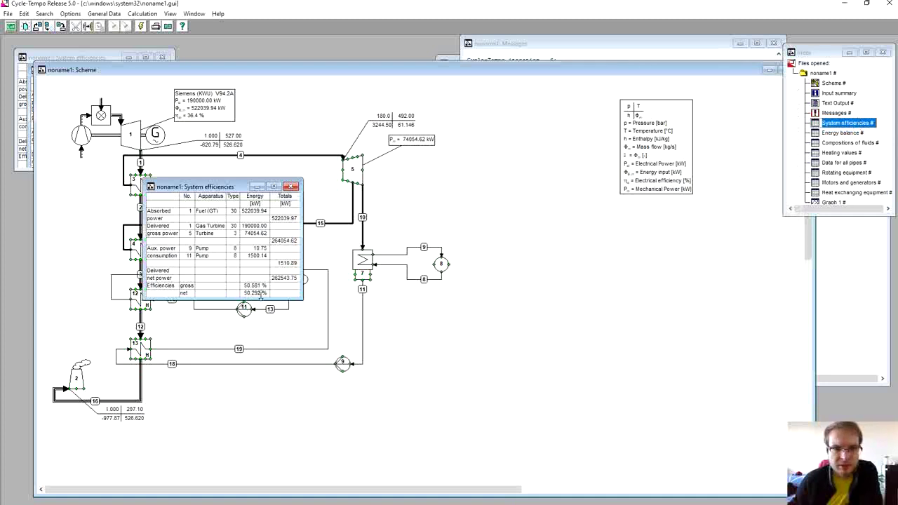
click(293, 188)
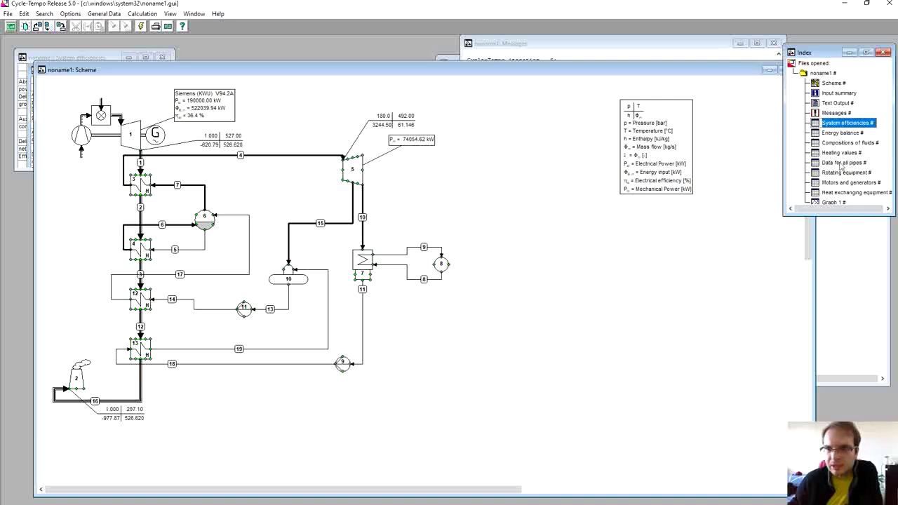
double_click(841, 163)
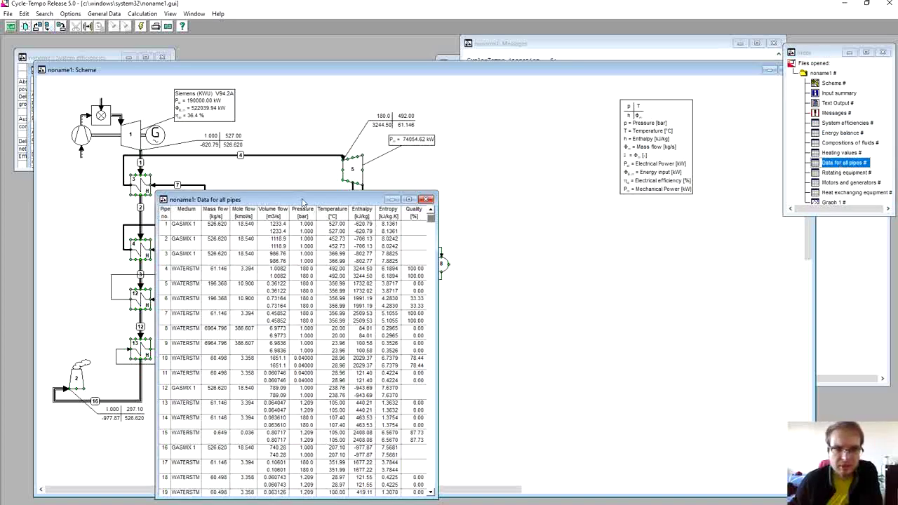
drag(304, 198, 629, 138)
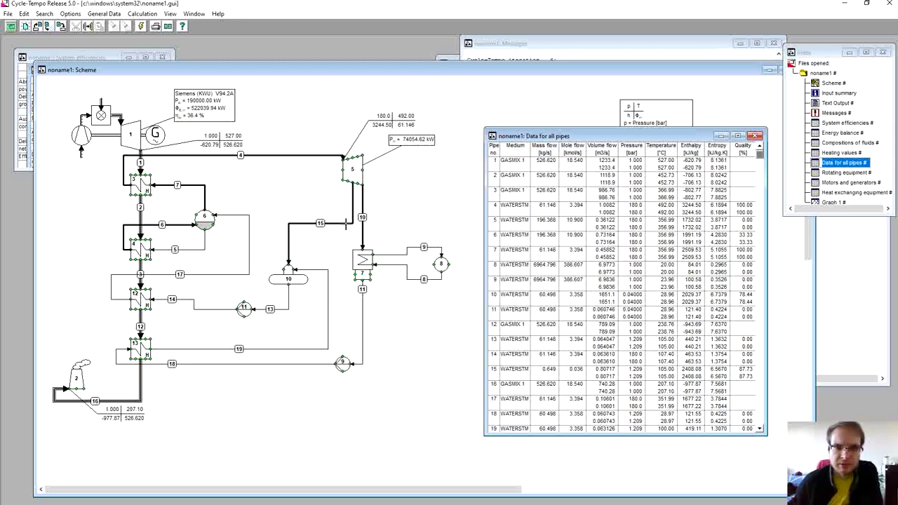
Set the outlet pressure POUT of pump 11 to 150 bar.
double_click(243, 309)
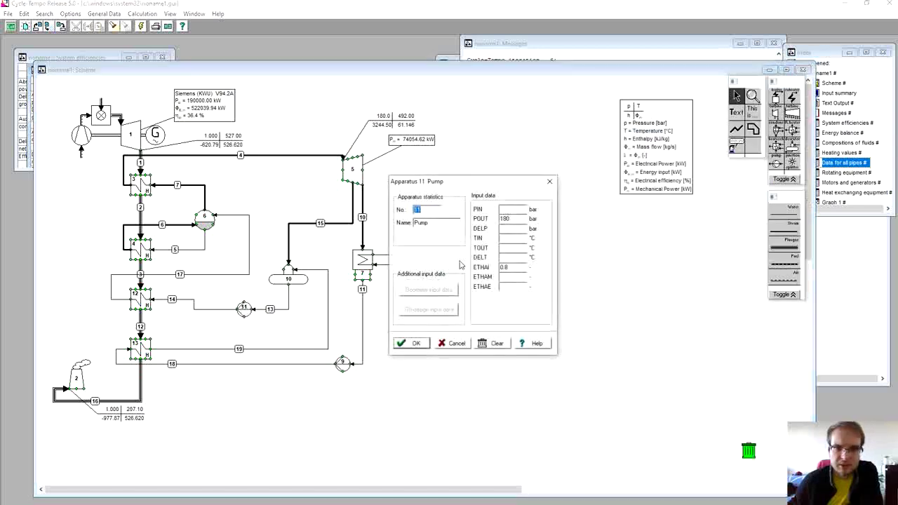
double_click(518, 218)
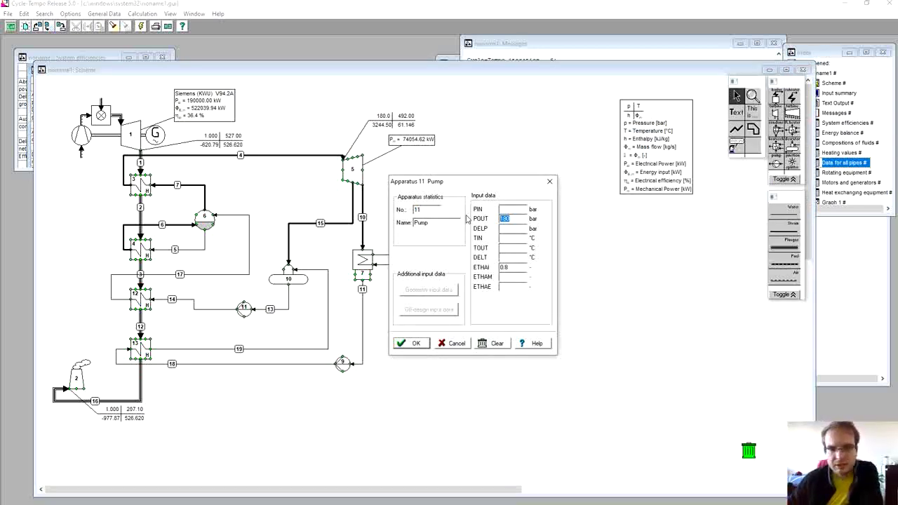
text(150)
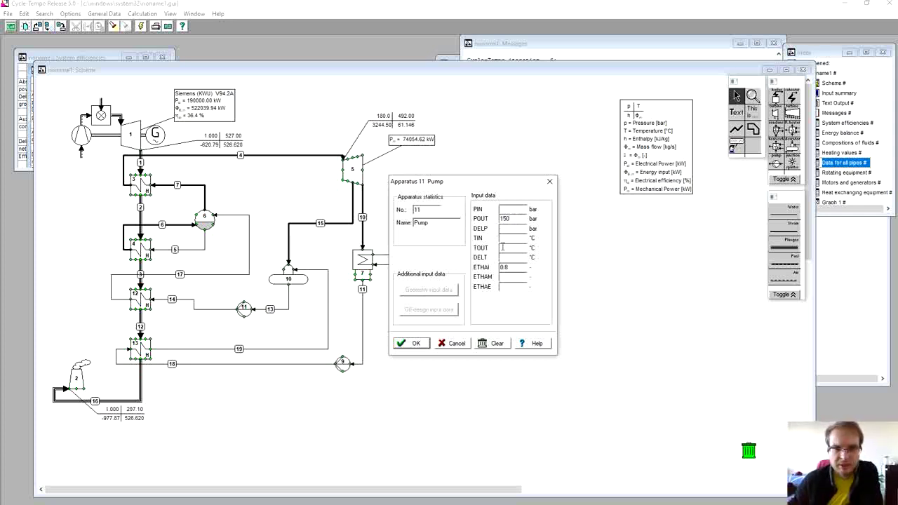
click(417, 344)
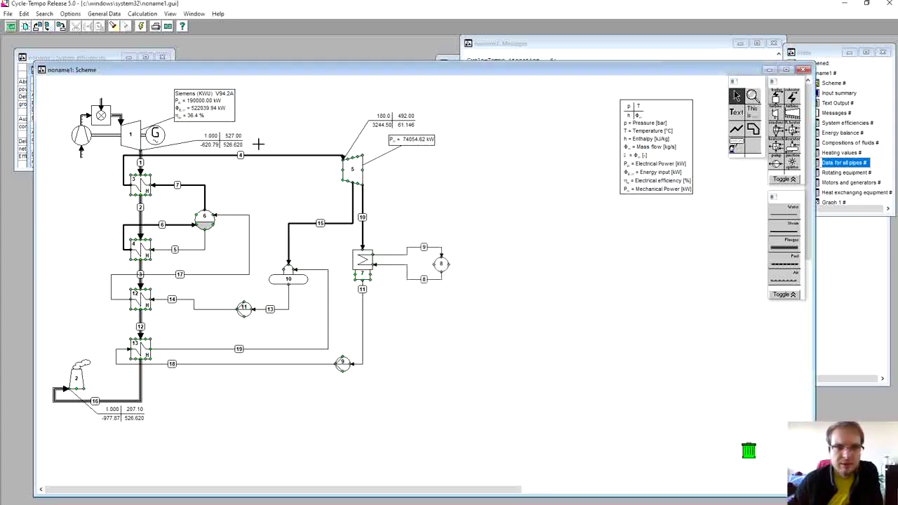
Recalculate the scheme for 150 bar and check the turbine outlet steam quality in the data for all pipes.
click(141, 25)
click(451, 310)
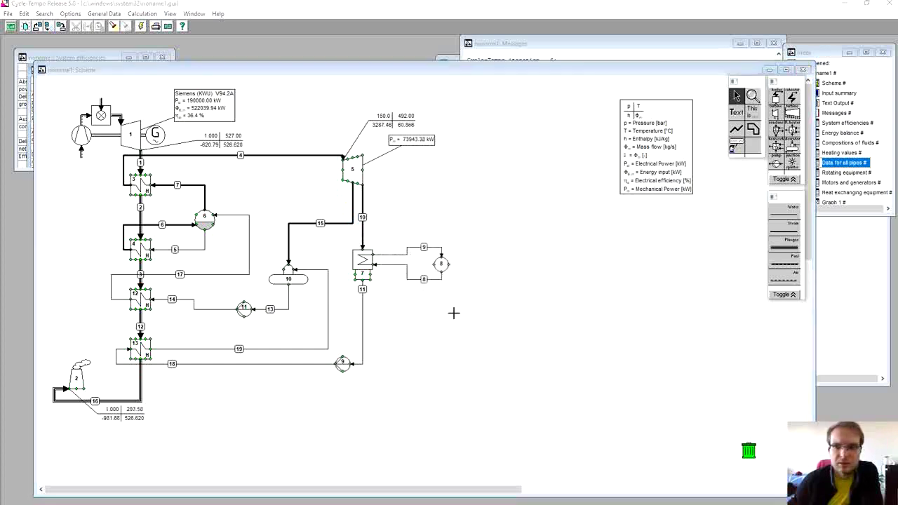
double_click(837, 163)
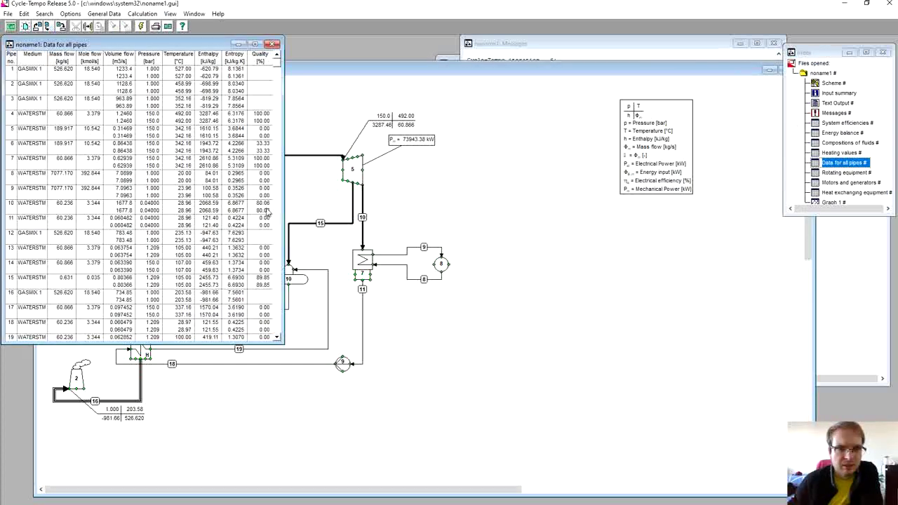
click(320, 197)
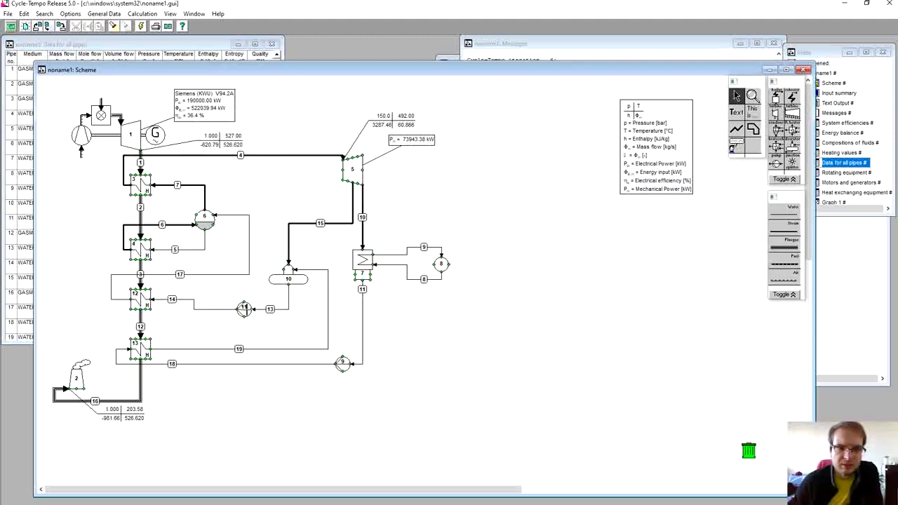
Set the outlet pressure POUT of pump 11 to 120 bar.
double_click(244, 309)
key(Tab)
key(Tab)
key(Tab)
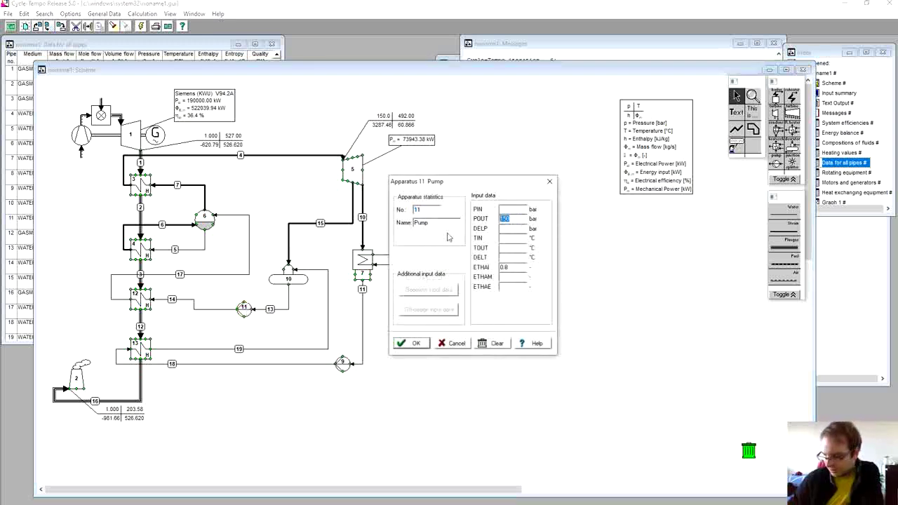
text(120)
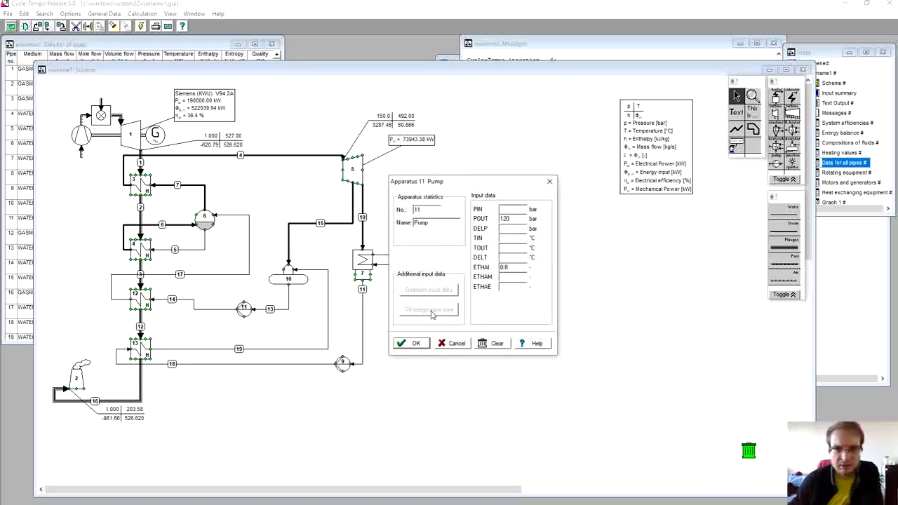
click(414, 344)
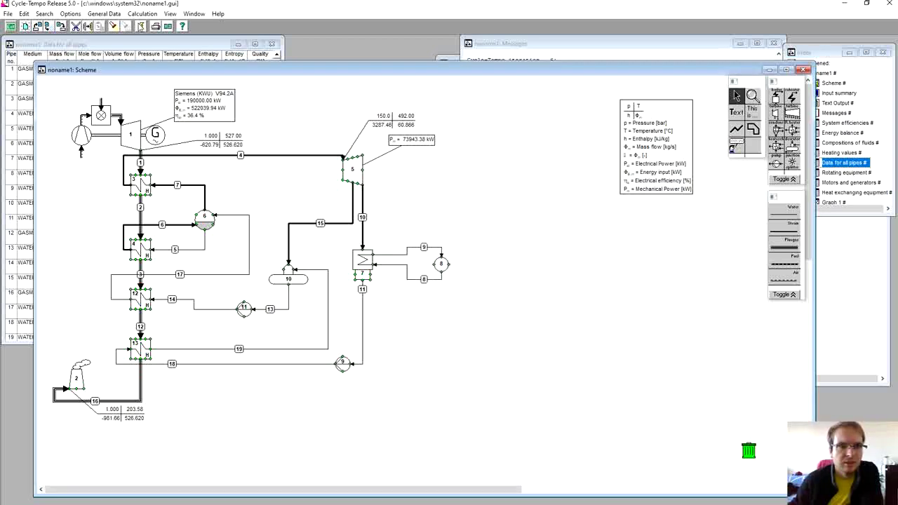
Recalculate the scheme for 120 bar and check the steam quality in the data for all pipes.
click(140, 26)
click(452, 311)
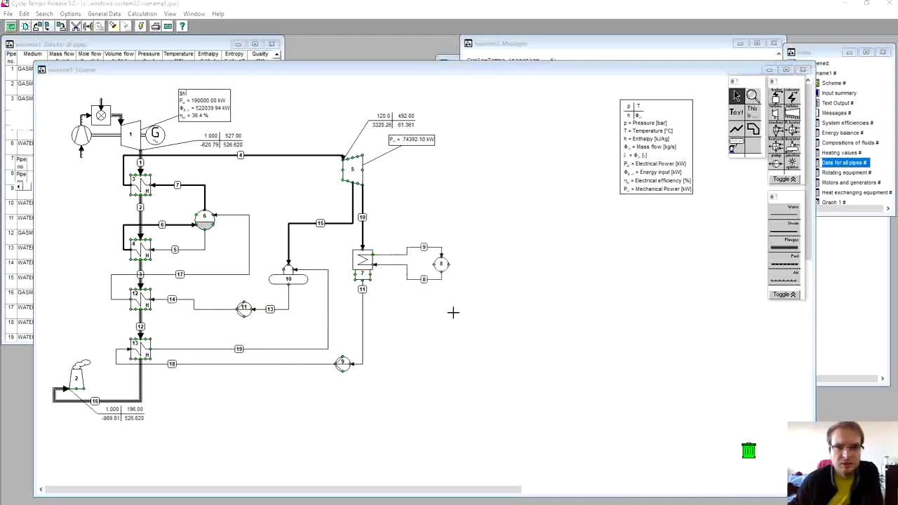
click(841, 163)
double_click(841, 163)
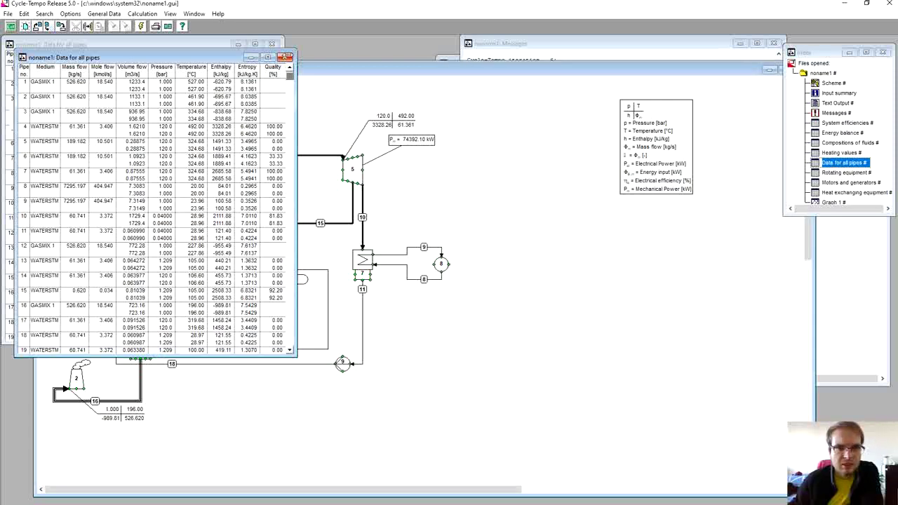
click(339, 241)
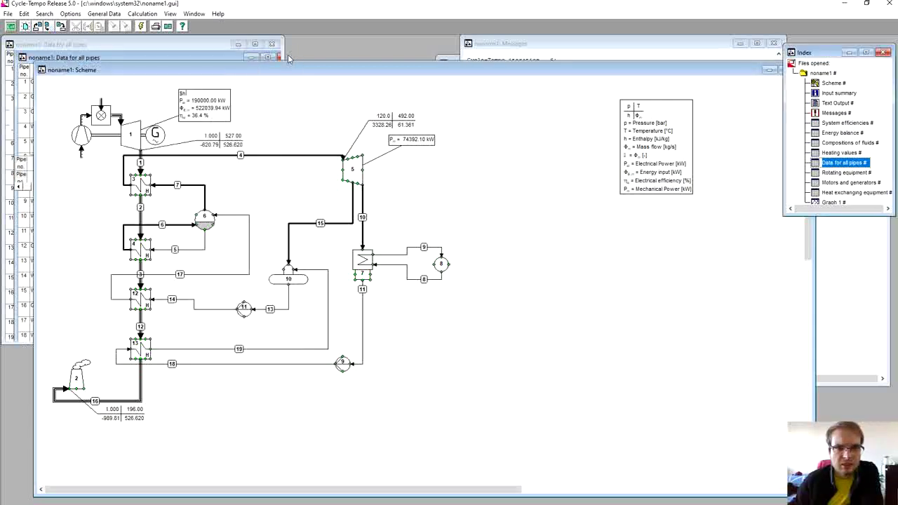
Set the outlet pressure POUT of pump 11 to 80 bar and recalculate the scheme.
double_click(244, 309)
double_click(505, 219)
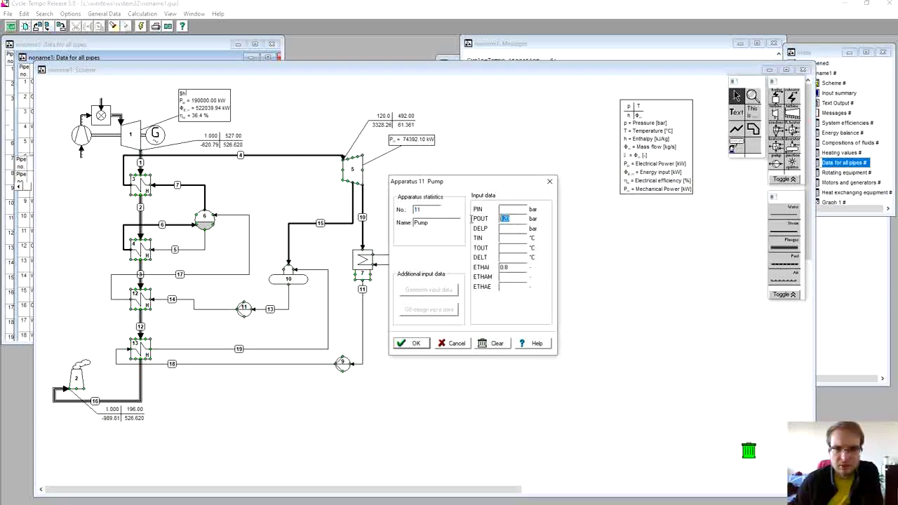
text(80)
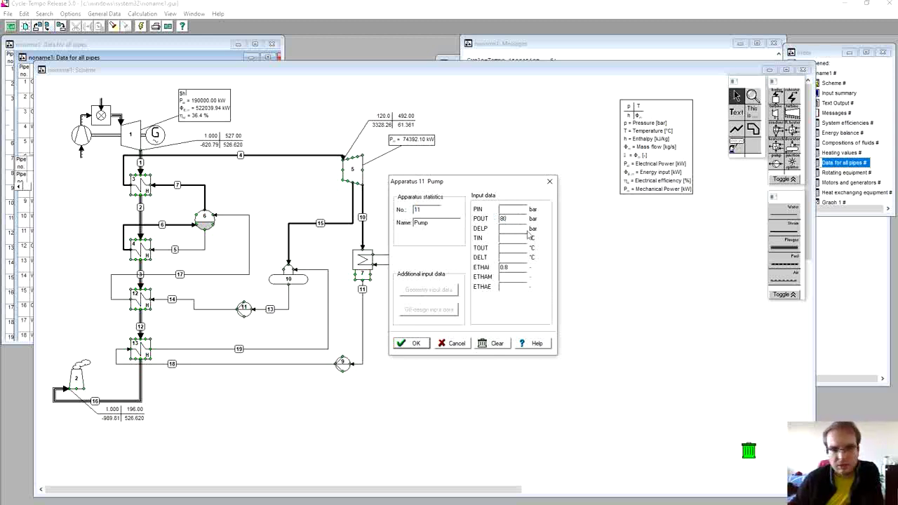
click(412, 343)
click(129, 27)
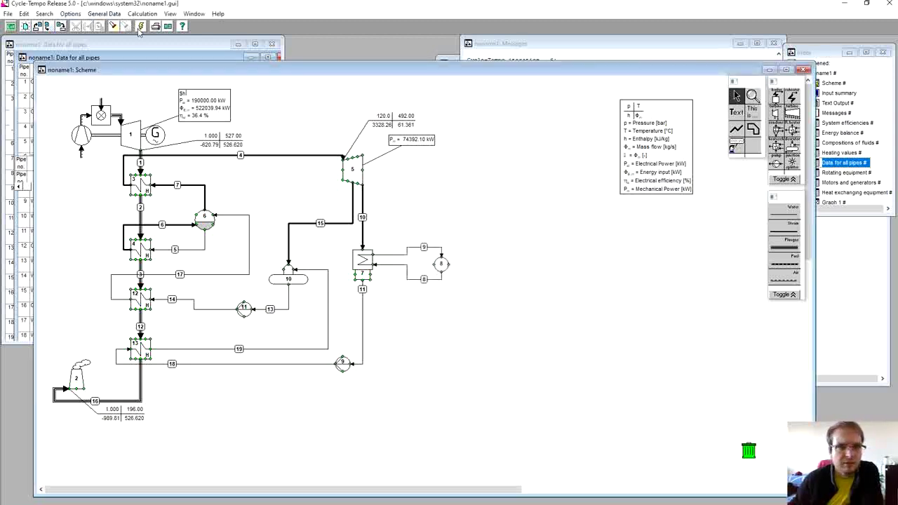
click(451, 311)
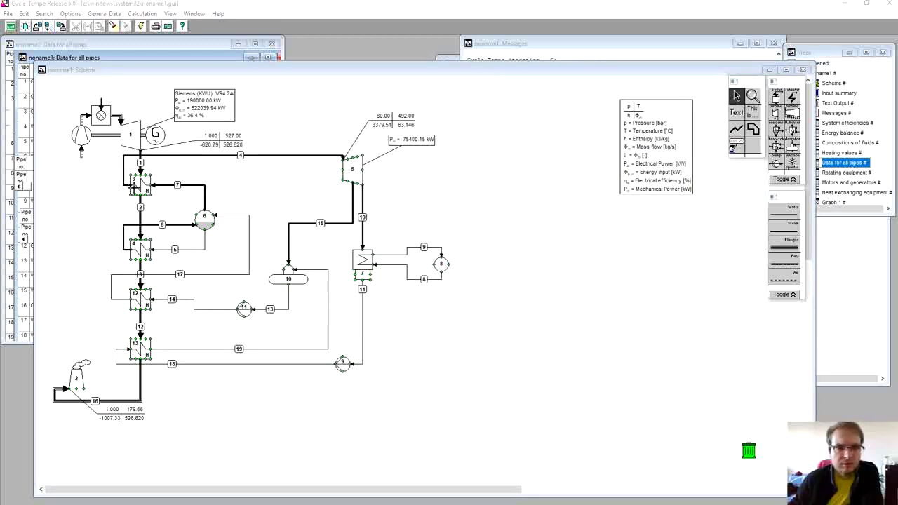
Check the input data of heat exchanger 3.
double_click(140, 188)
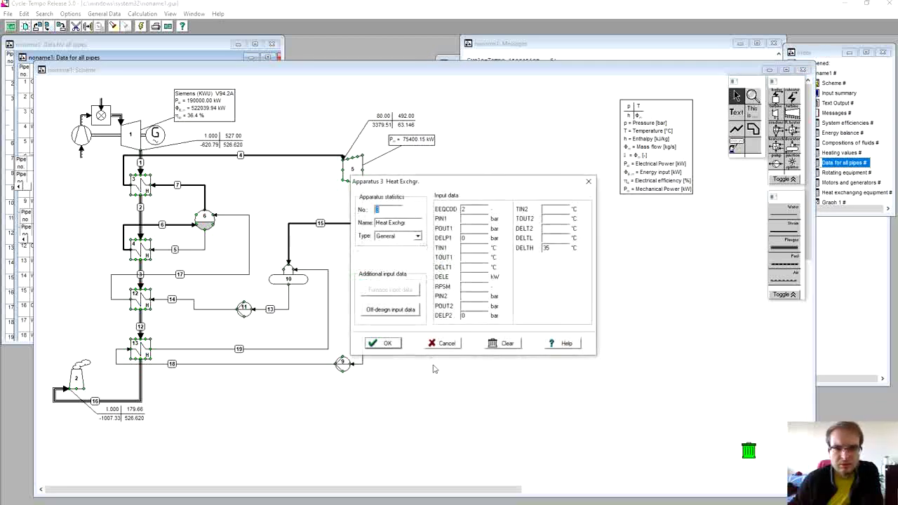
text(7)
click(383, 344)
Examine the data for all pipes beside the scheme and check the gross and net system efficiencies.
double_click(846, 163)
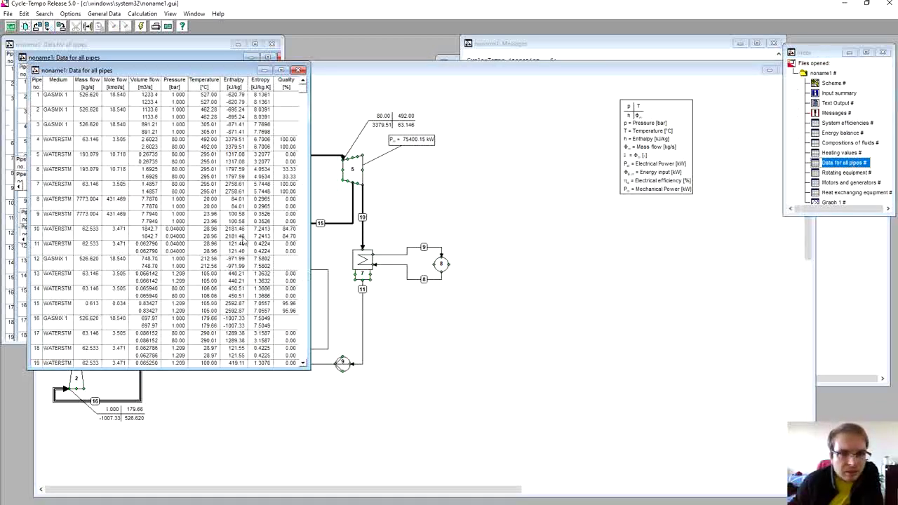
drag(202, 71, 642, 96)
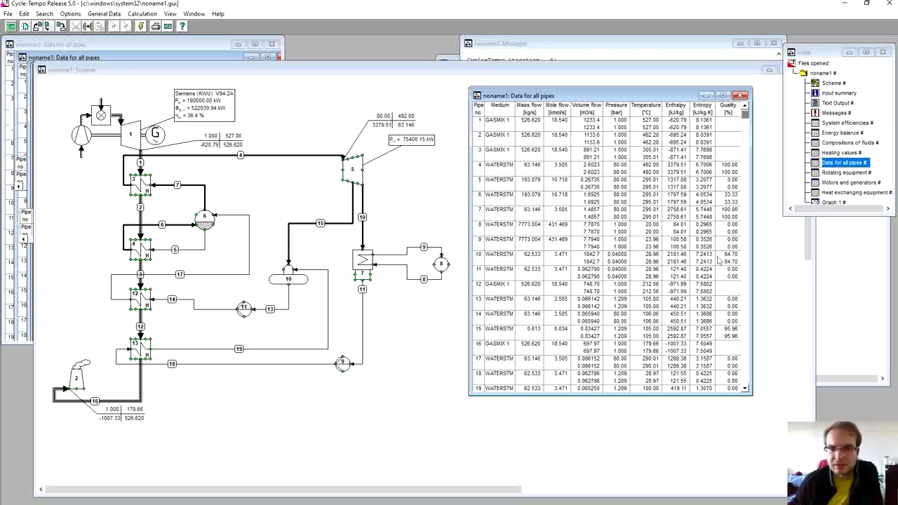
double_click(851, 123)
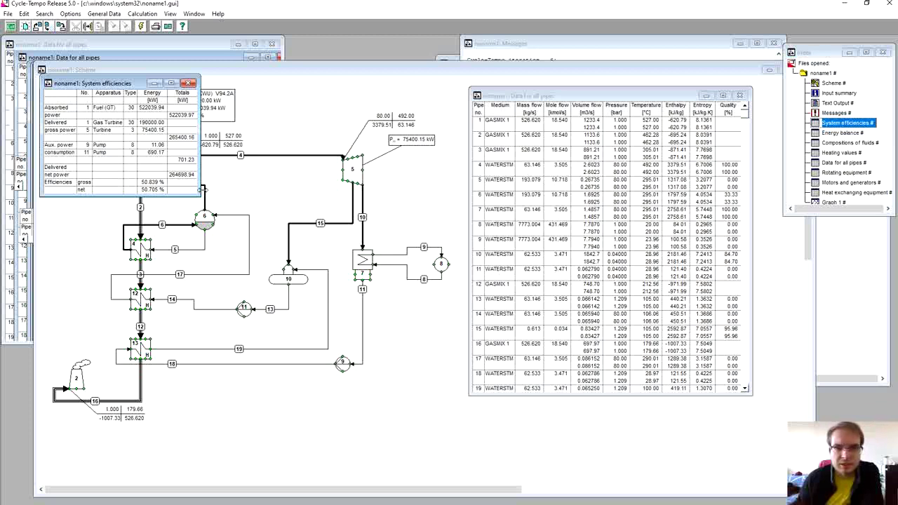
Bring the scheme to the front and check the input data of pump 11.
click(253, 185)
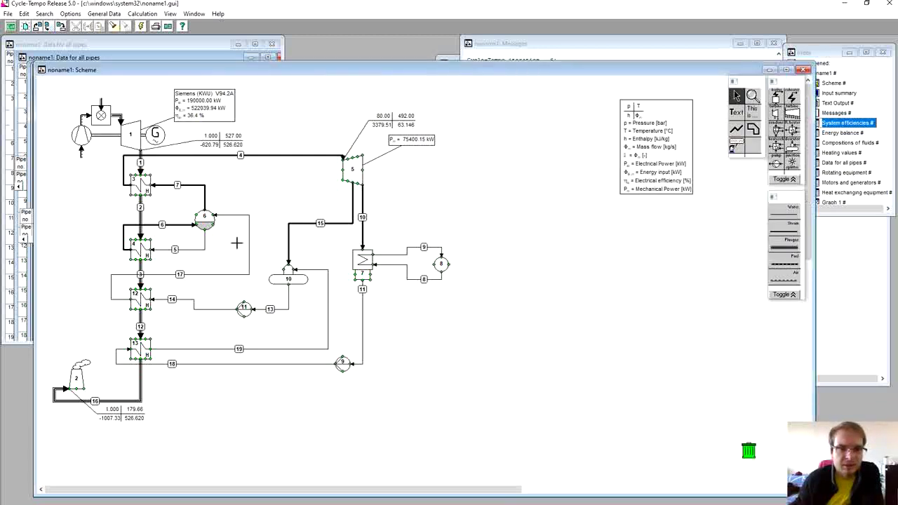
double_click(246, 312)
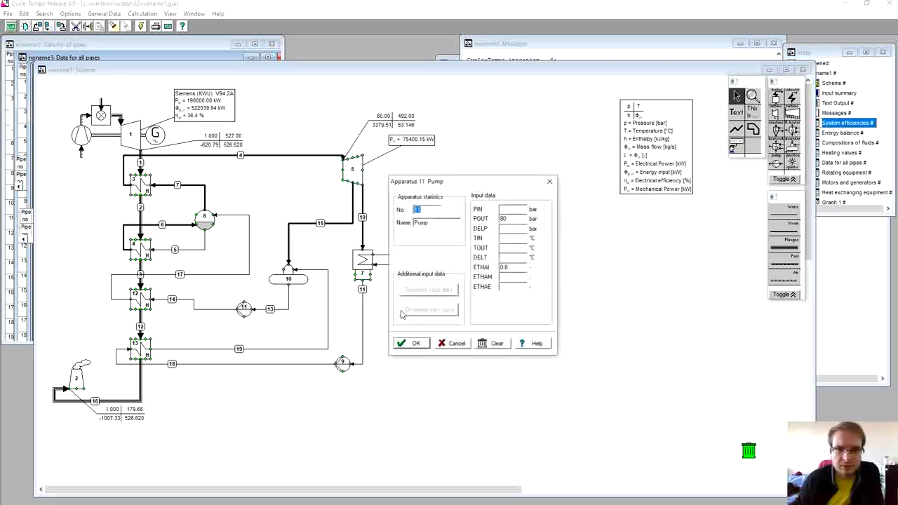
click(412, 344)
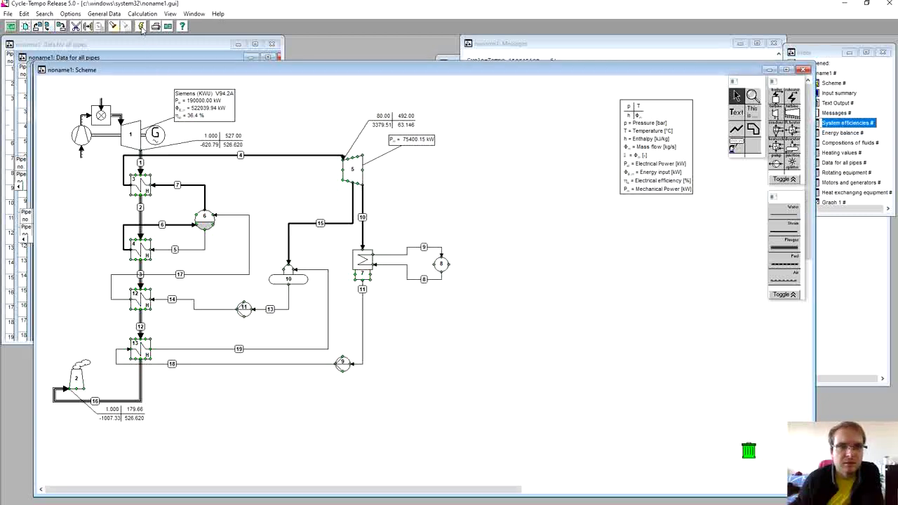
Set the optimization starting value for POUT of pump 11 to 80 and stop ignoring the optimization input.
click(112, 14)
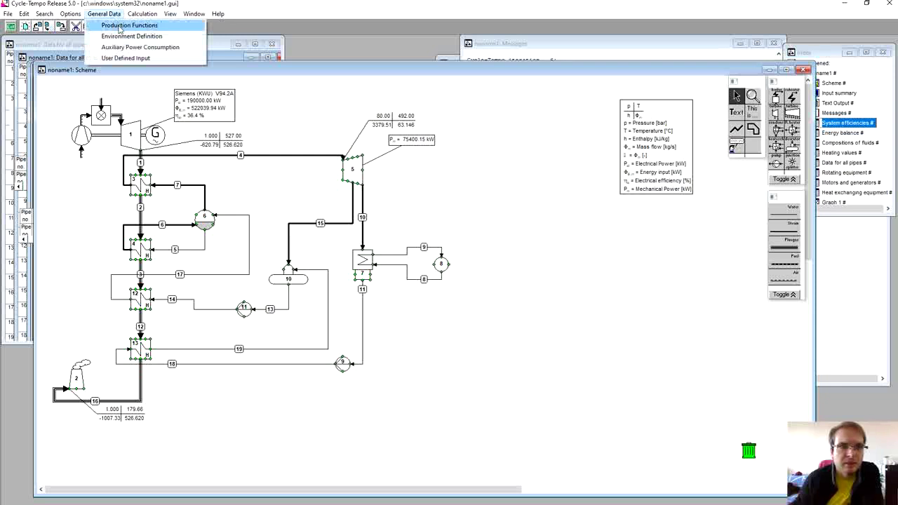
mouse_move(137, 17)
click(159, 58)
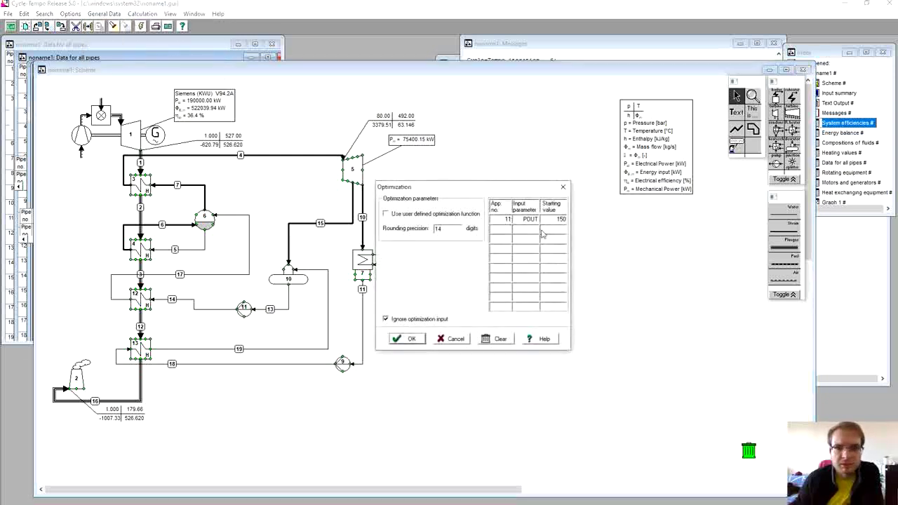
drag(554, 219, 579, 221)
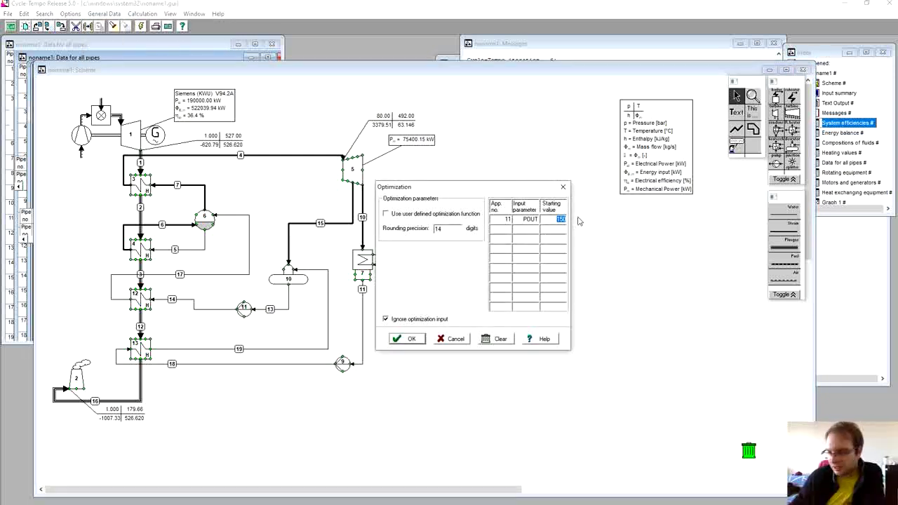
text(80)
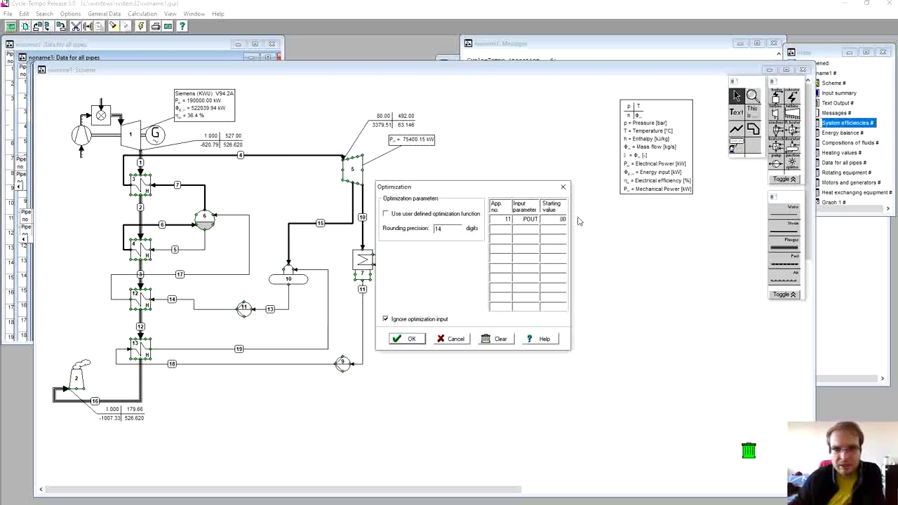
click(410, 322)
click(407, 339)
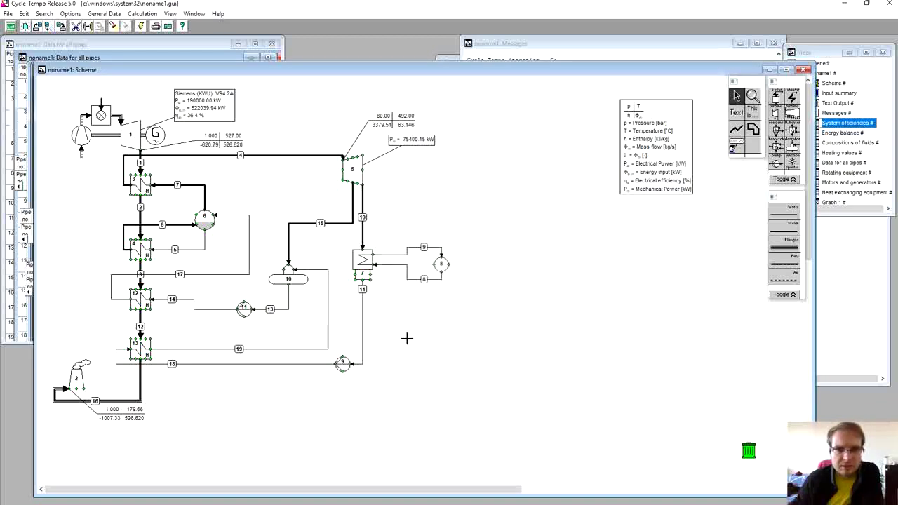
Run the optimization calculation and place a process-value label for pump 11's outlet below and to the left of the pump.
click(141, 27)
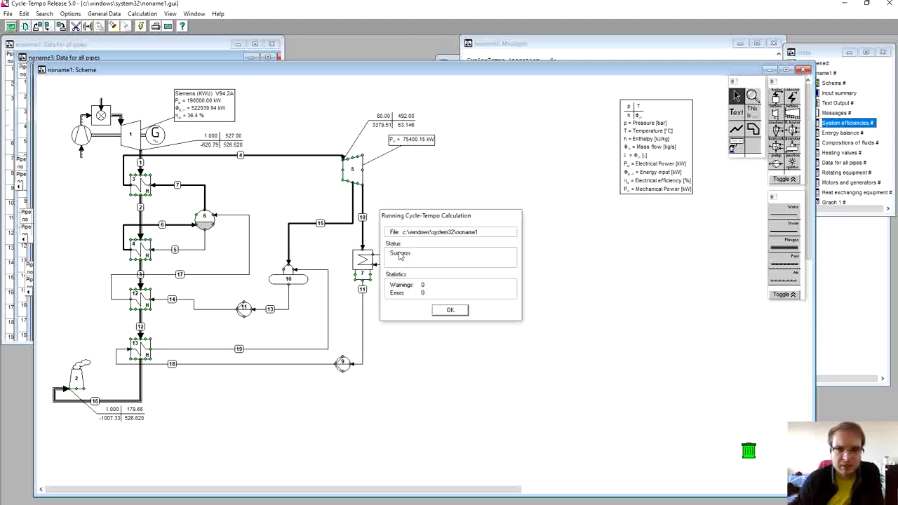
click(451, 309)
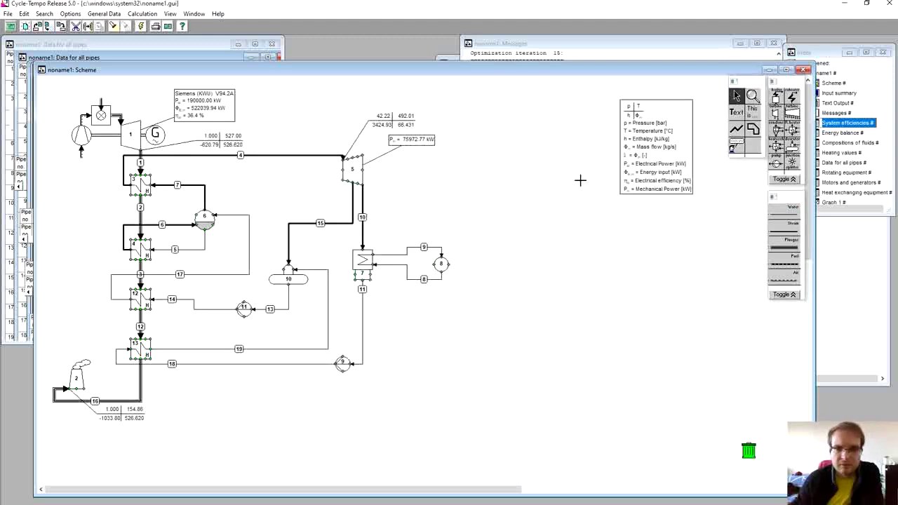
click(735, 147)
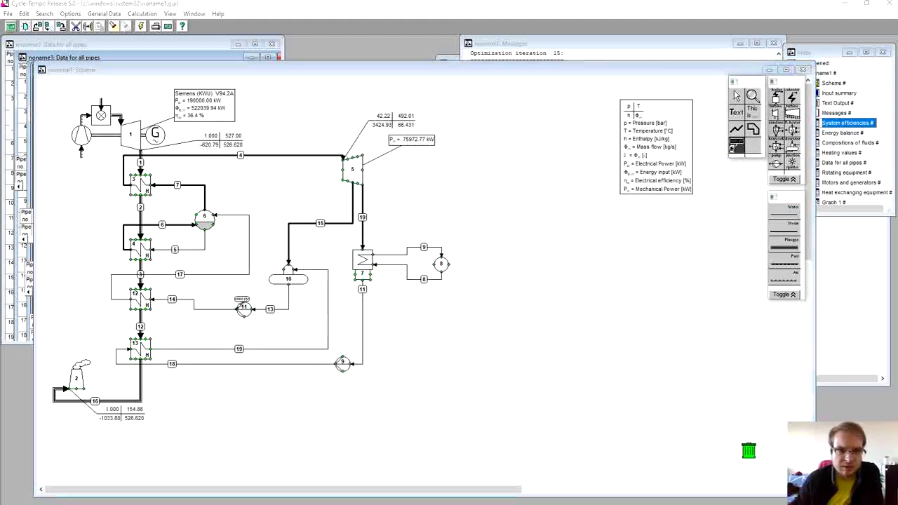
click(242, 307)
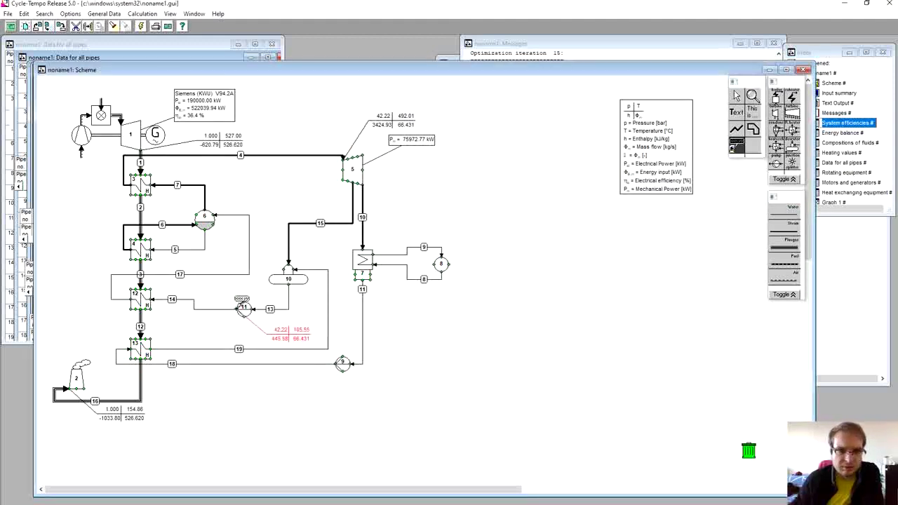
click(269, 347)
drag(281, 342, 208, 334)
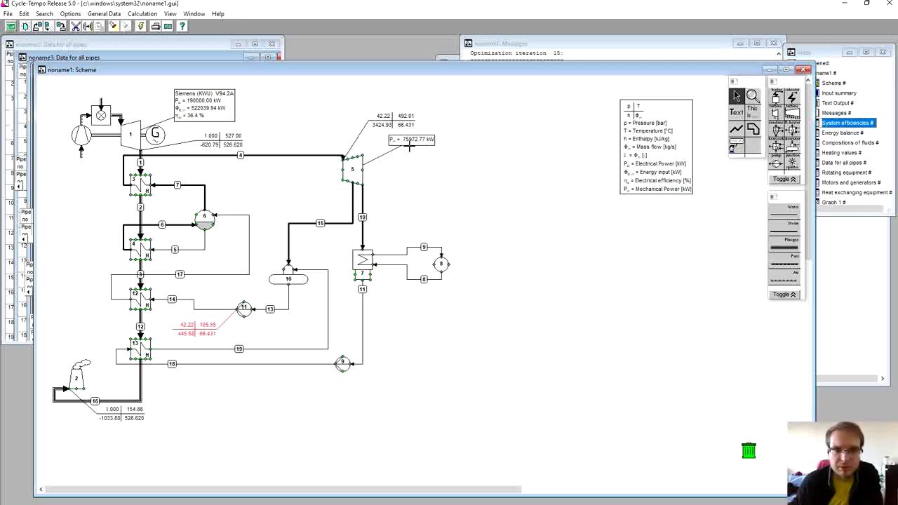
Check the steam quality in the data for all pipes and show the QT diagram of Graph 1 beside the scheme.
double_click(845, 163)
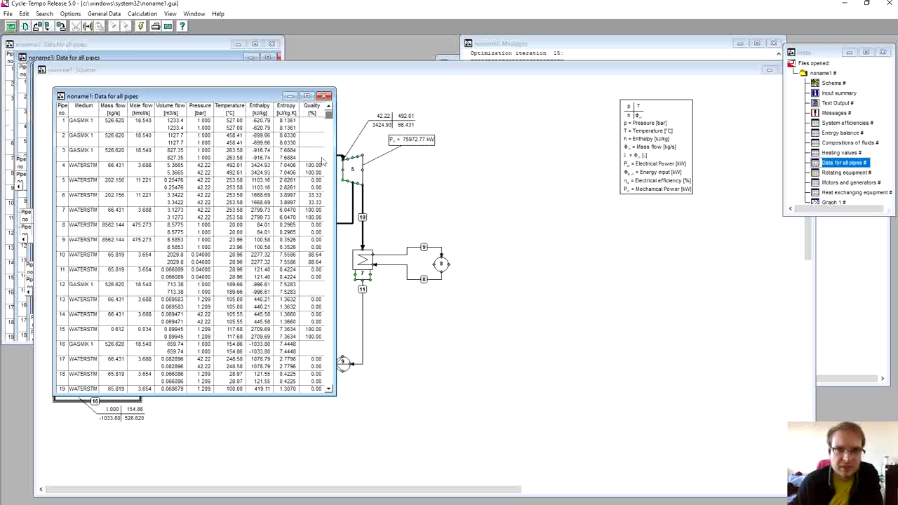
click(324, 96)
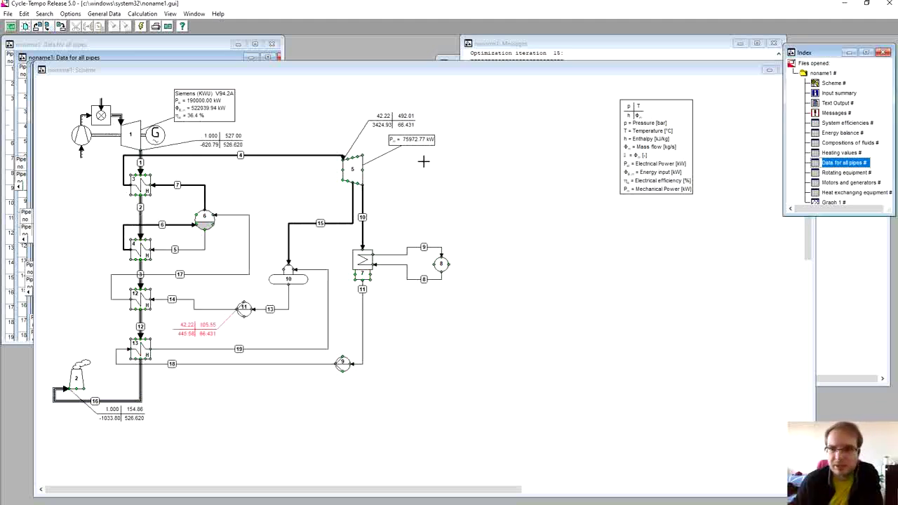
drag(839, 213, 839, 237)
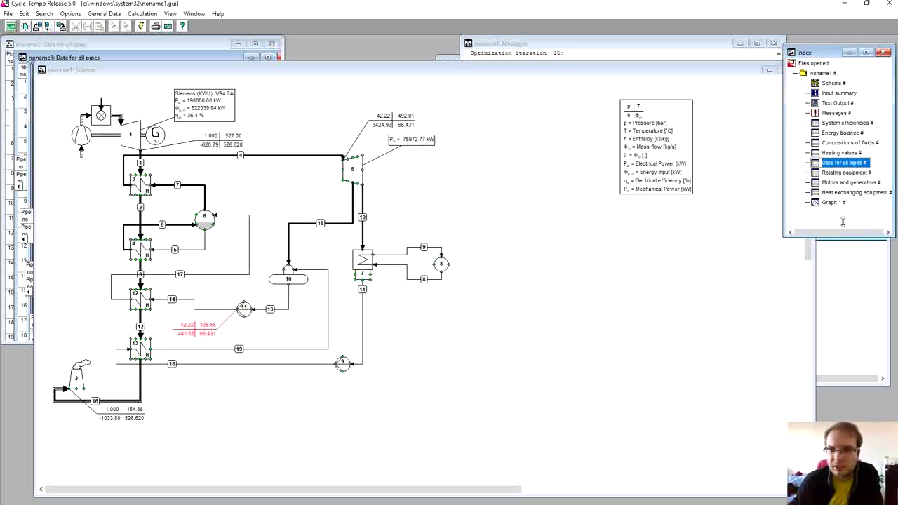
double_click(835, 202)
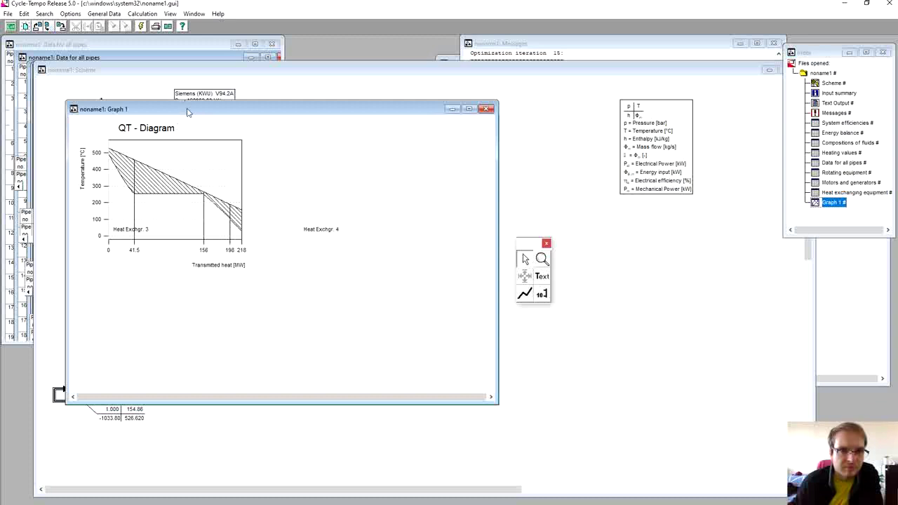
drag(187, 113, 590, 105)
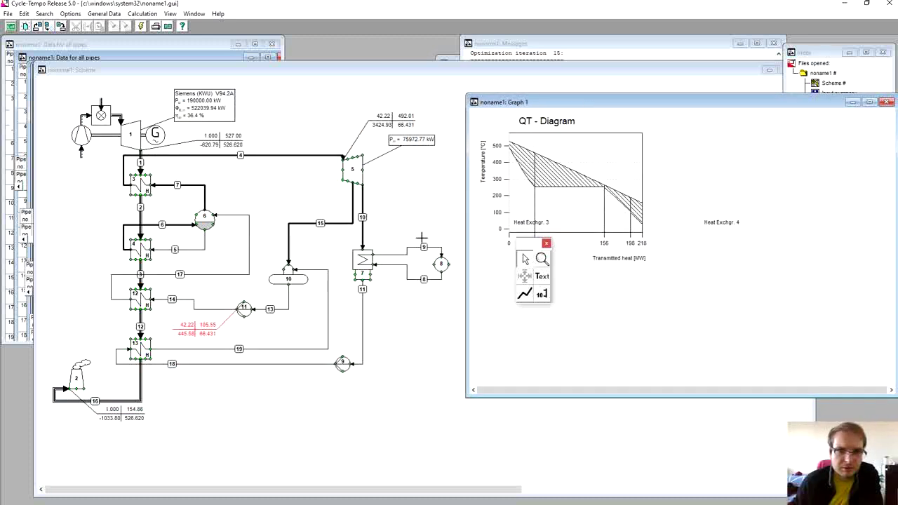